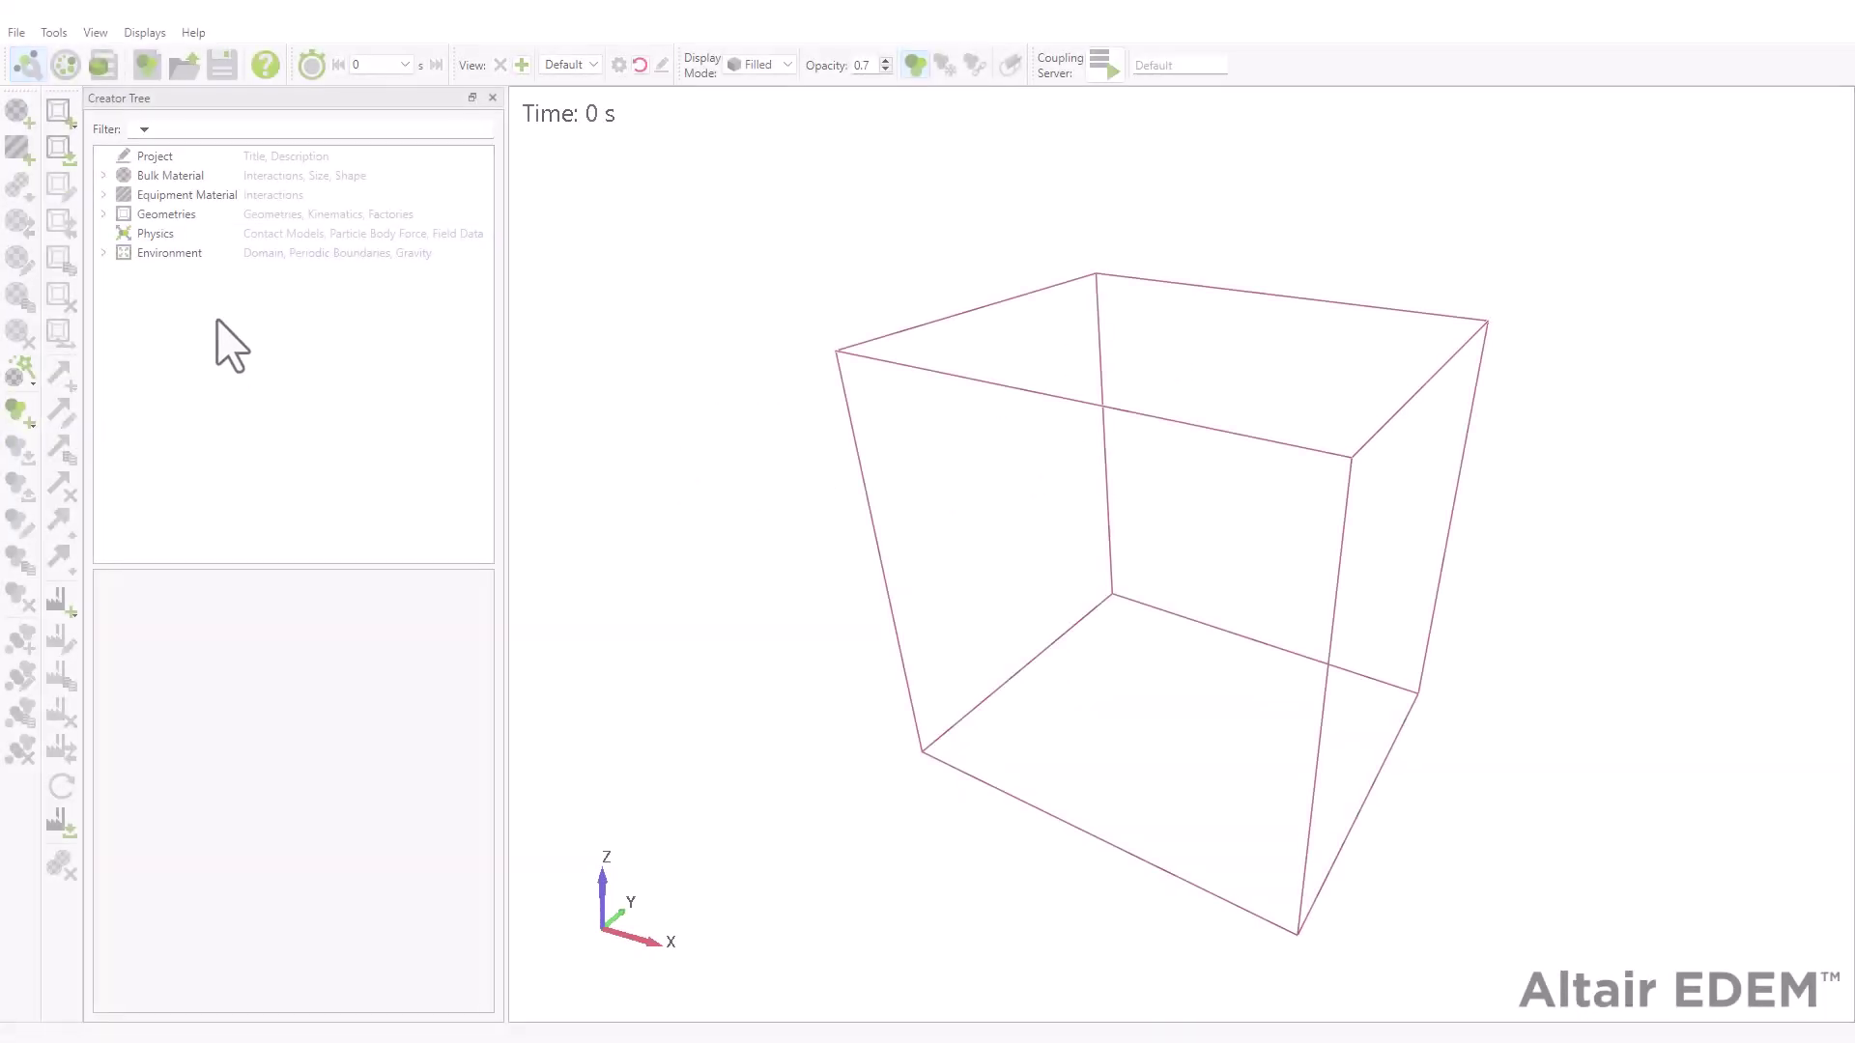
Review the CUDA engine and unit settings in Tools > Options, then close it.
left_click(34, 29)
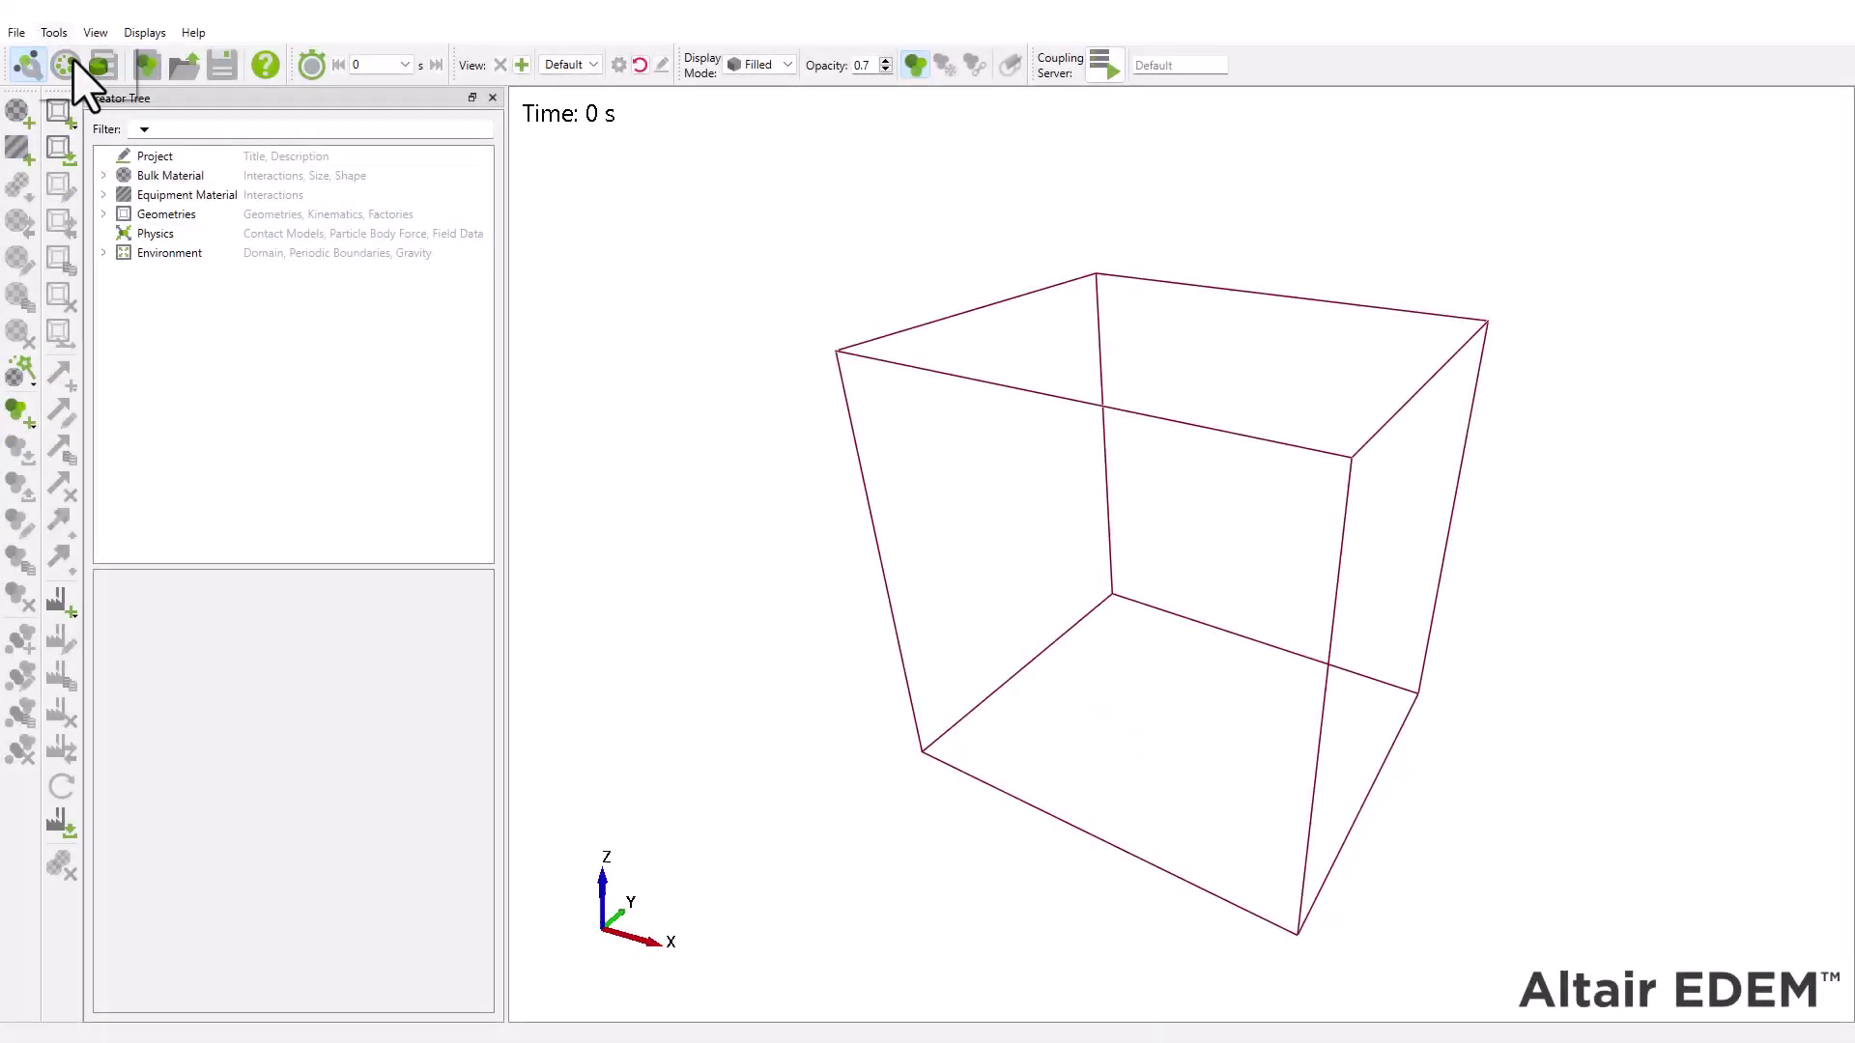
left_click(73, 60)
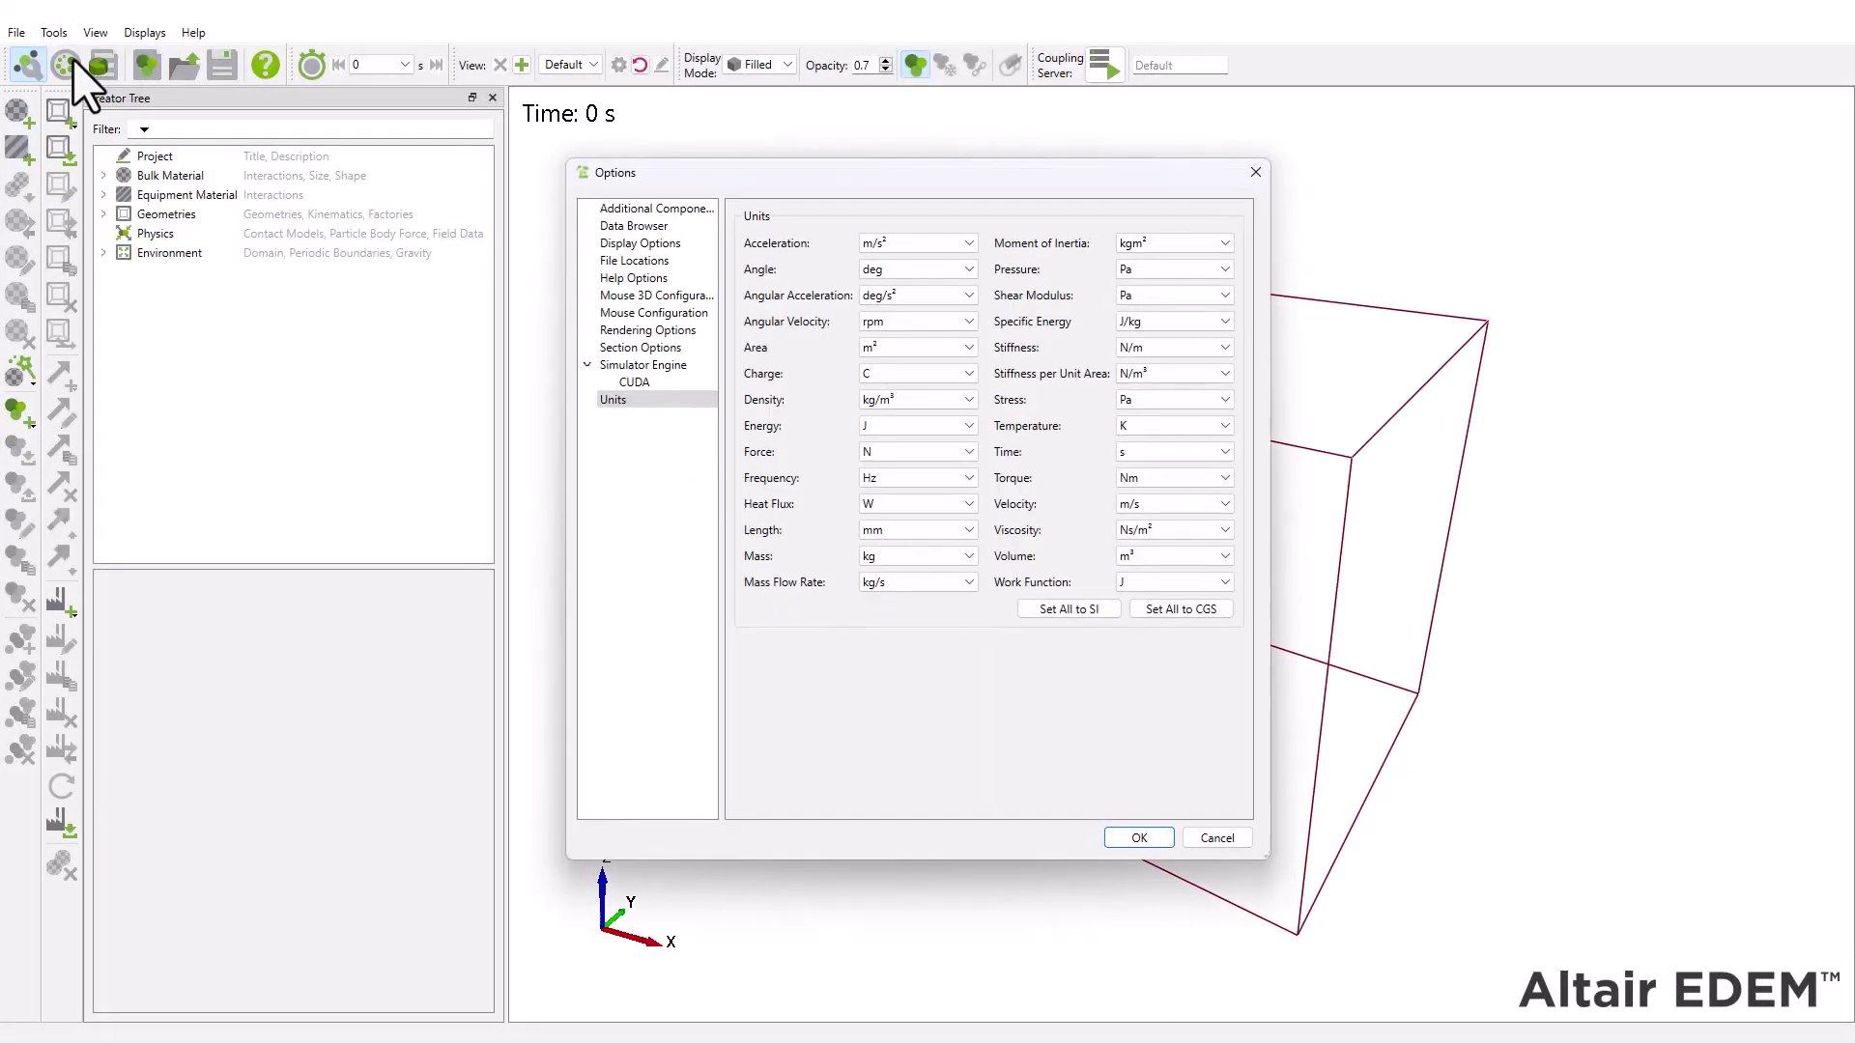
left_click(643, 381)
left_click(637, 399)
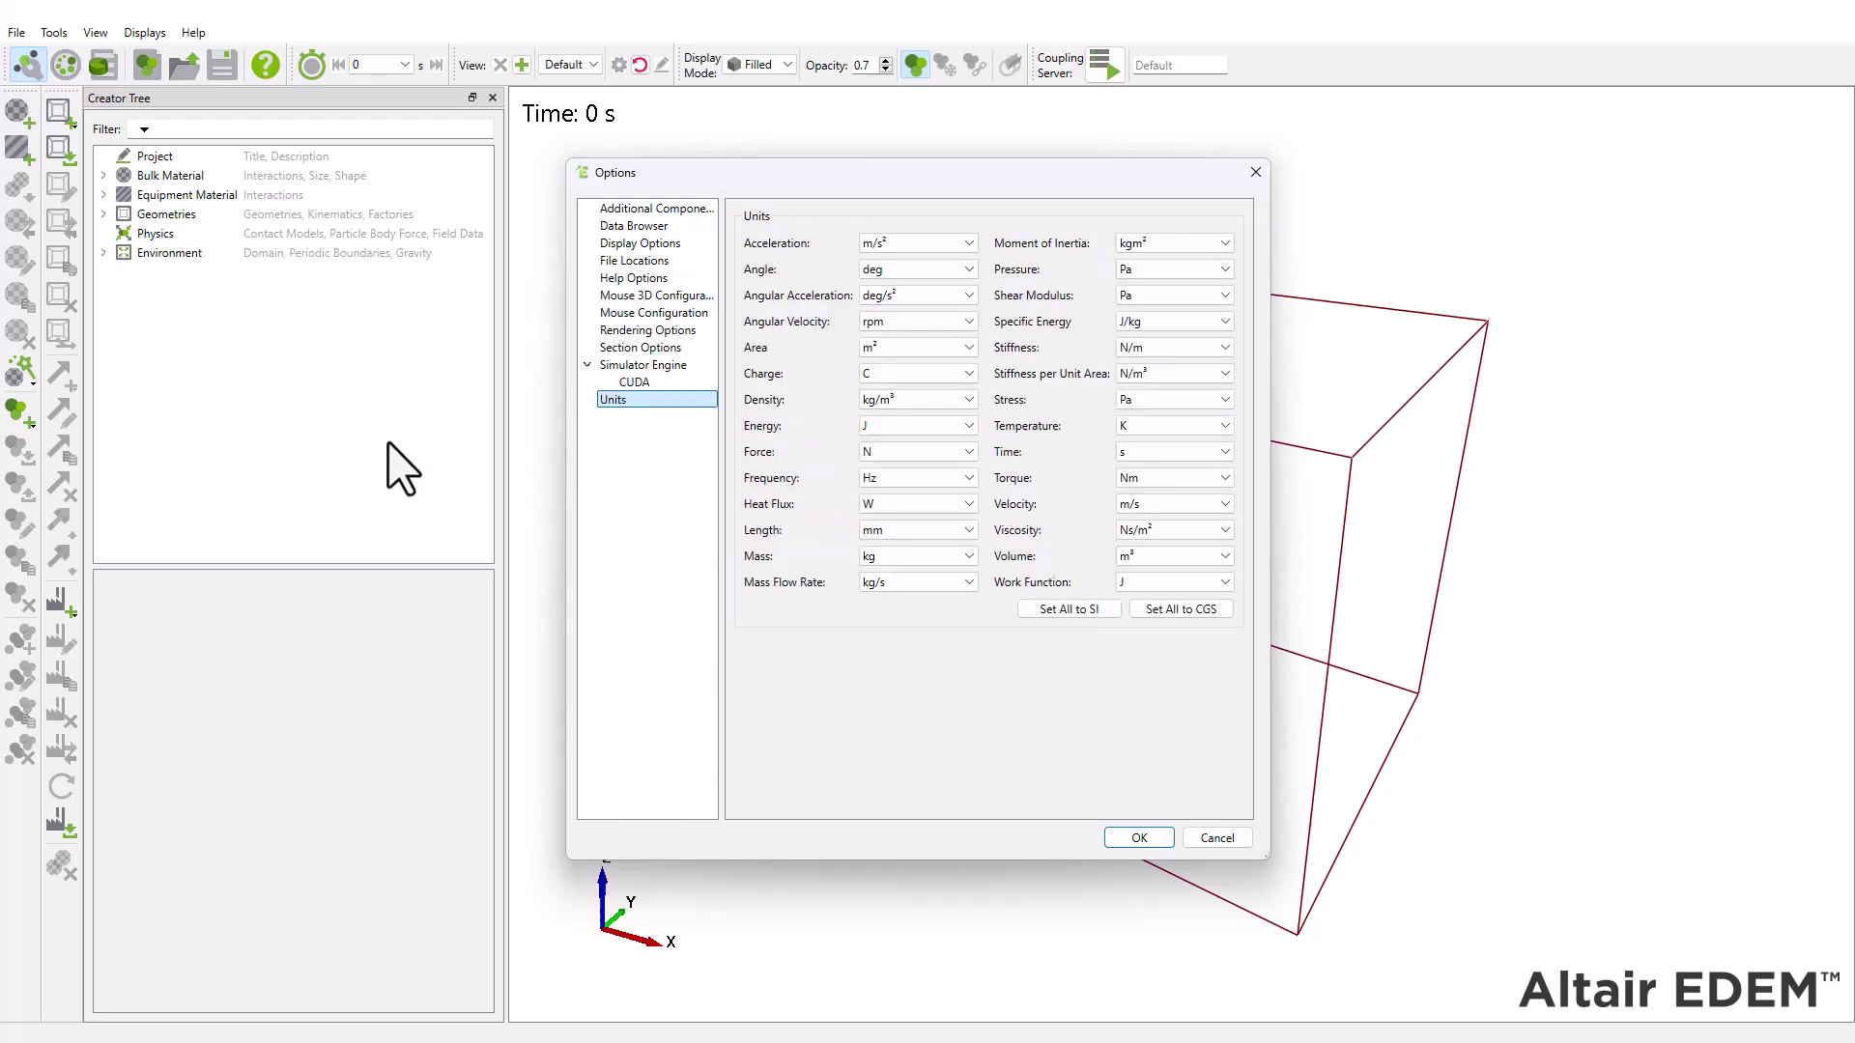
key("Return")
Expand Tablet Dry and view the Dry particle's shape, size distribution and calculated properties.
left_click(104, 175)
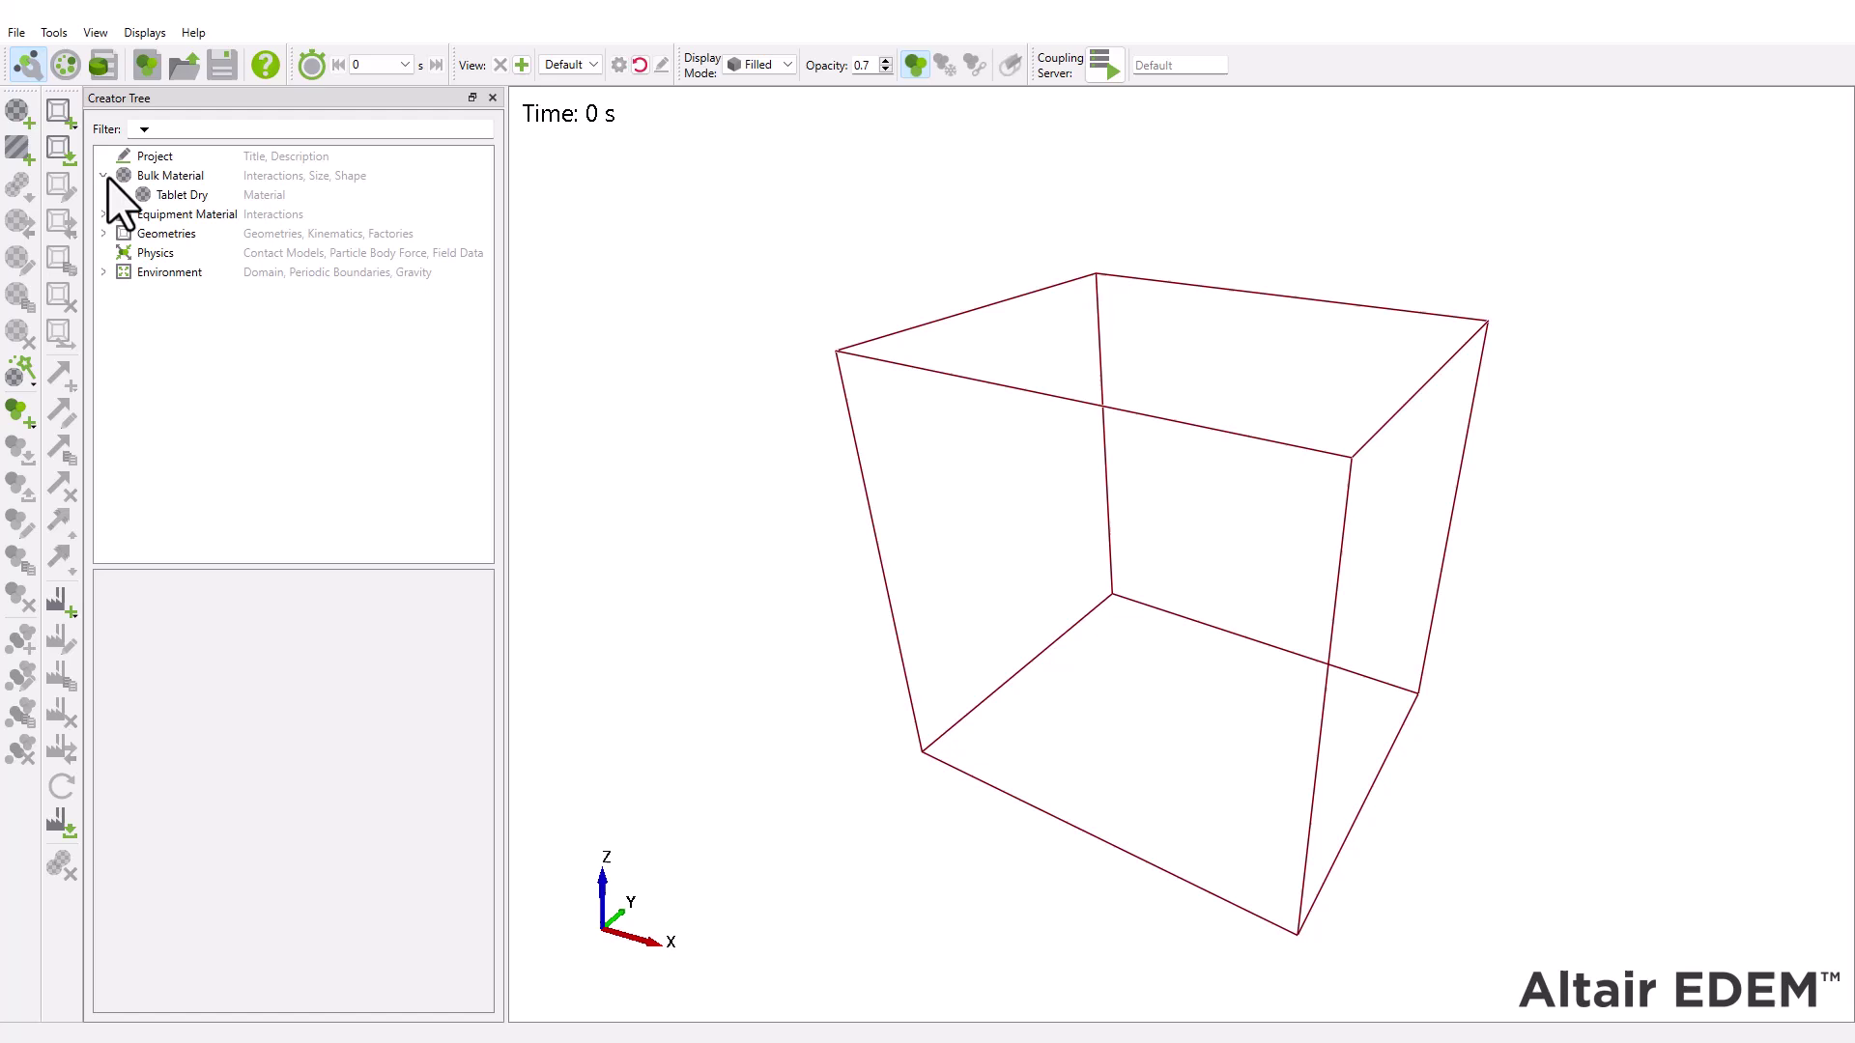
left_click(128, 195)
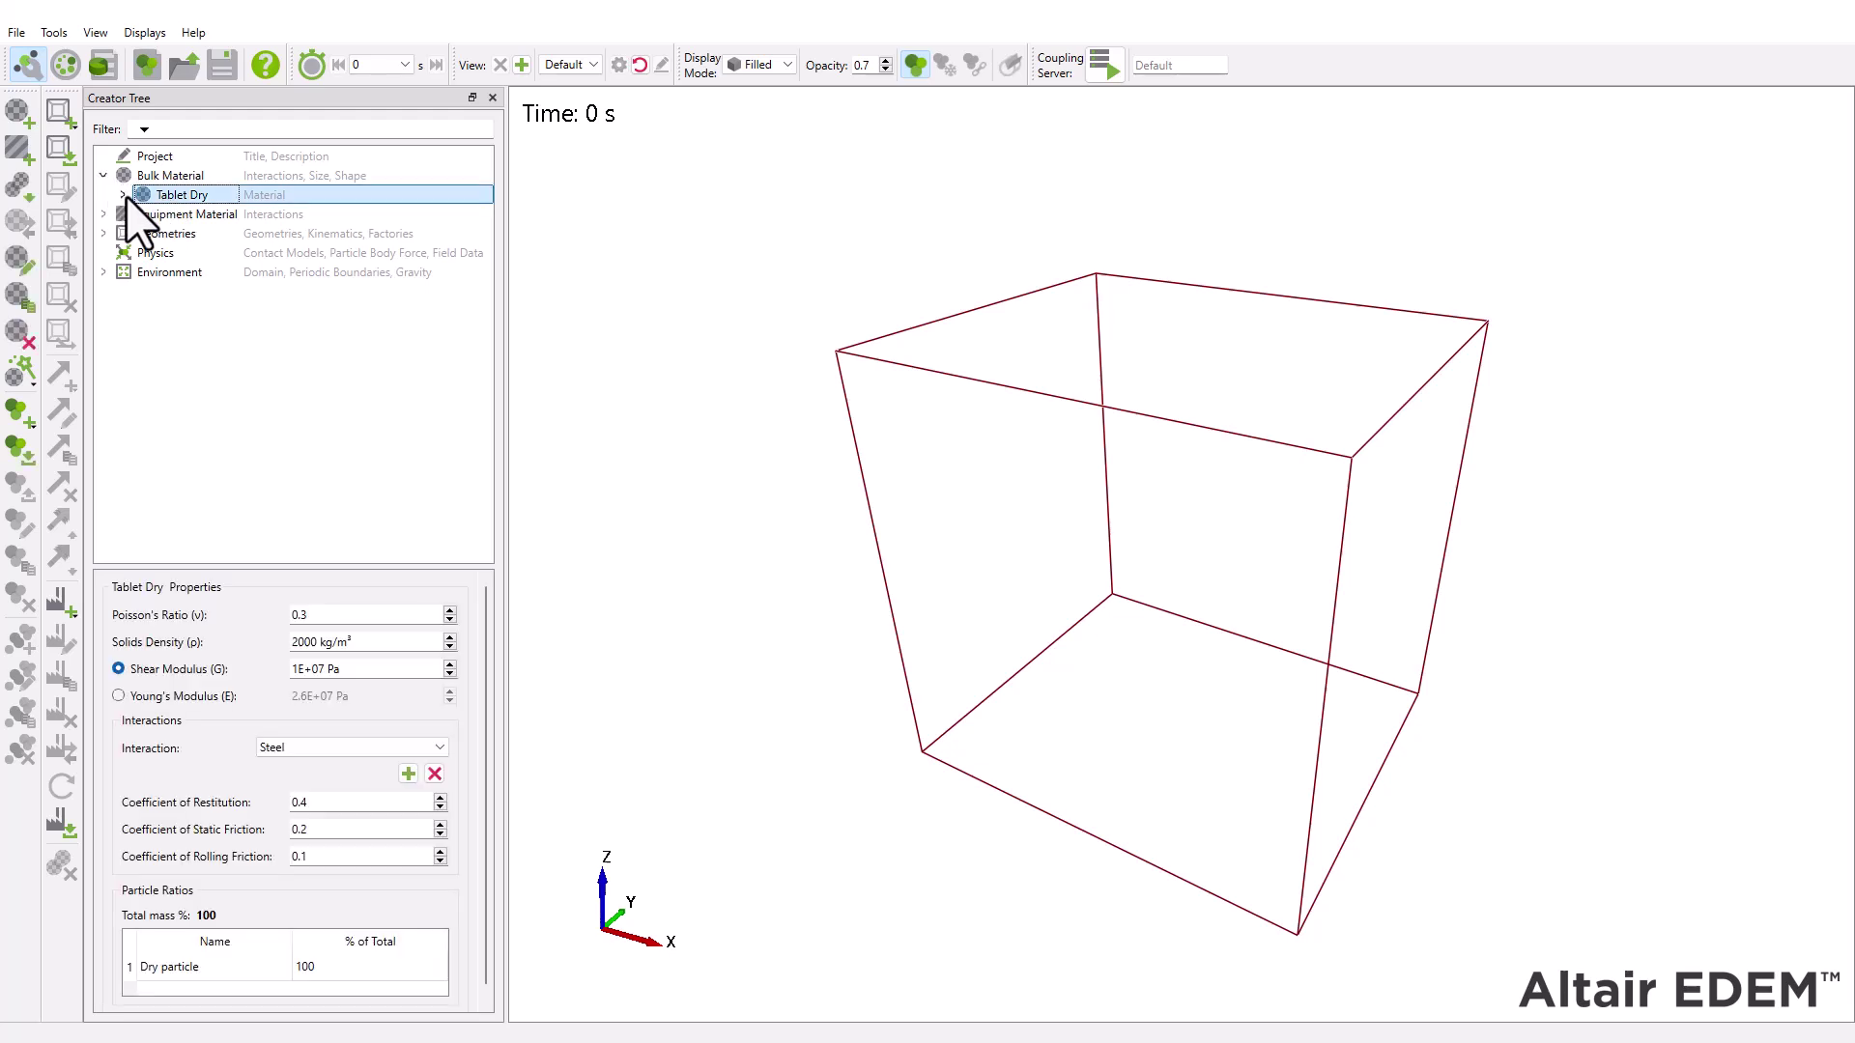
left_click(124, 195)
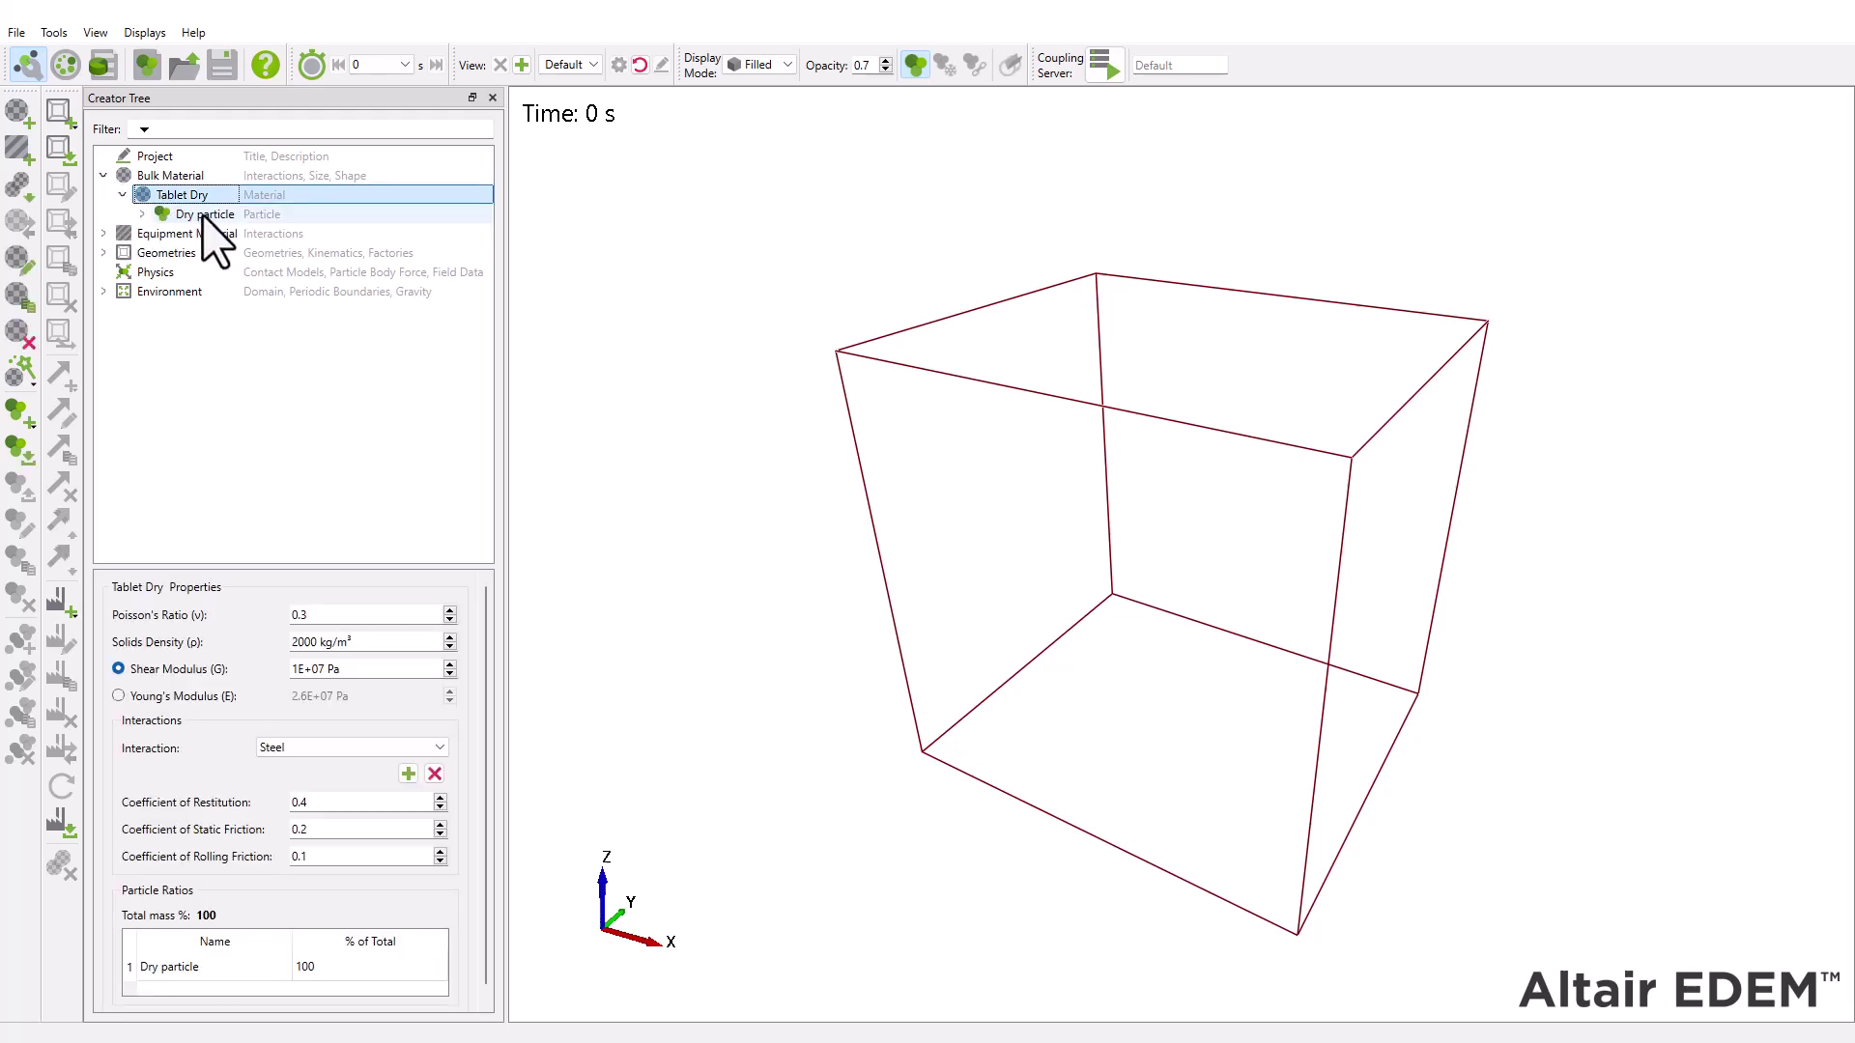
left_click(205, 215)
left_click(142, 214)
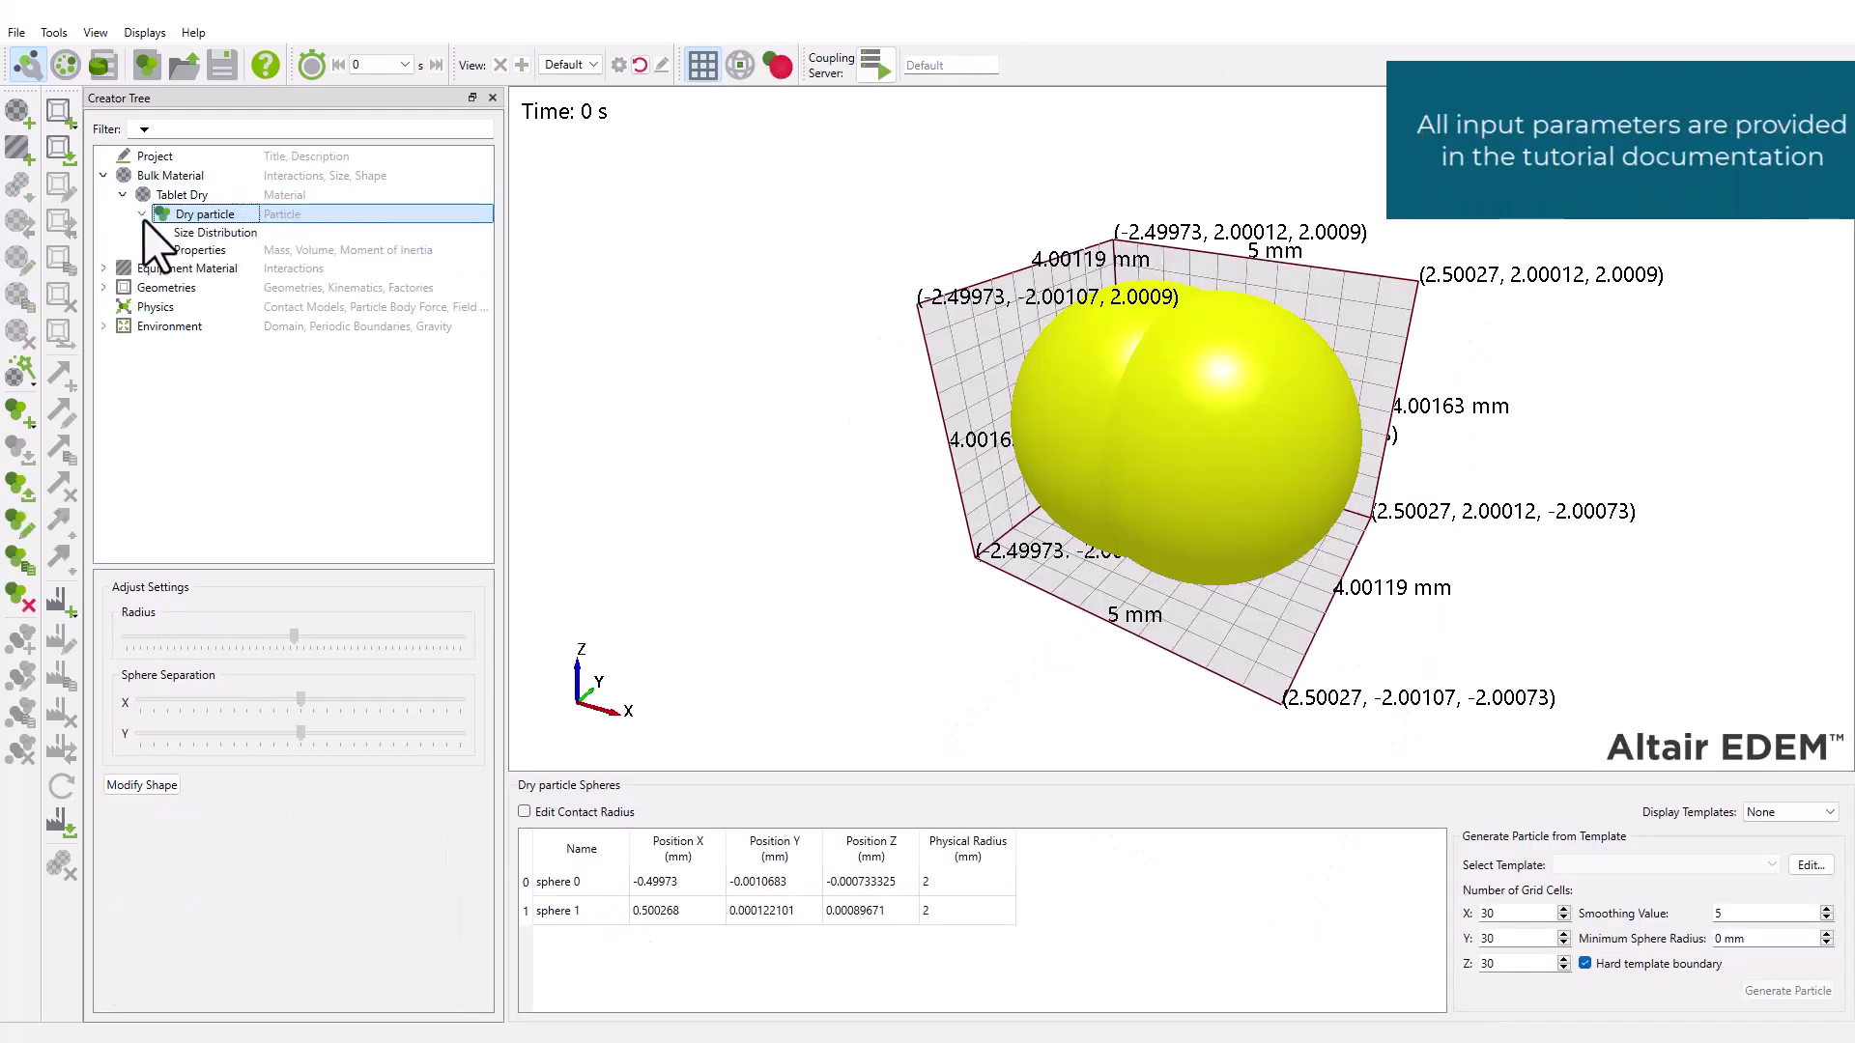
left_click(194, 234)
left_click(224, 254)
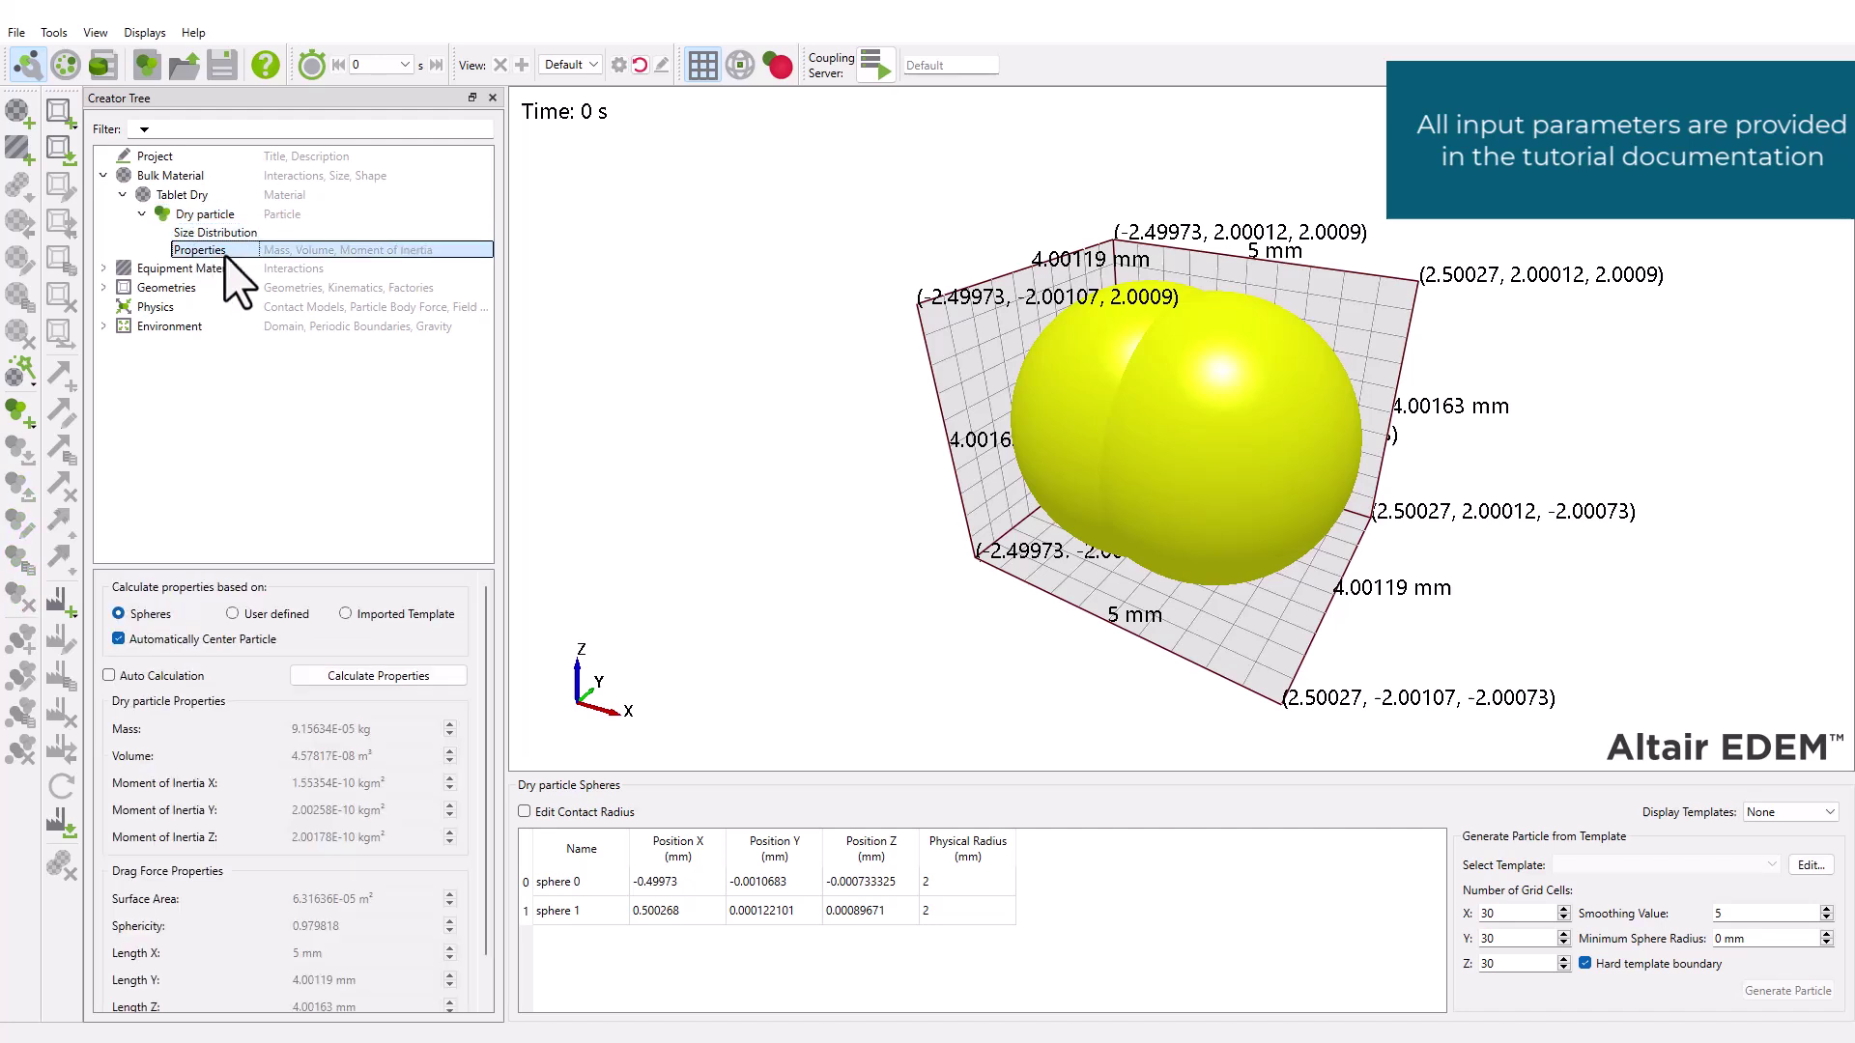
Copy Tablet Dry, naming the copy 'Table Middle' and its particle 'Middle particle'.
right_click(218, 187)
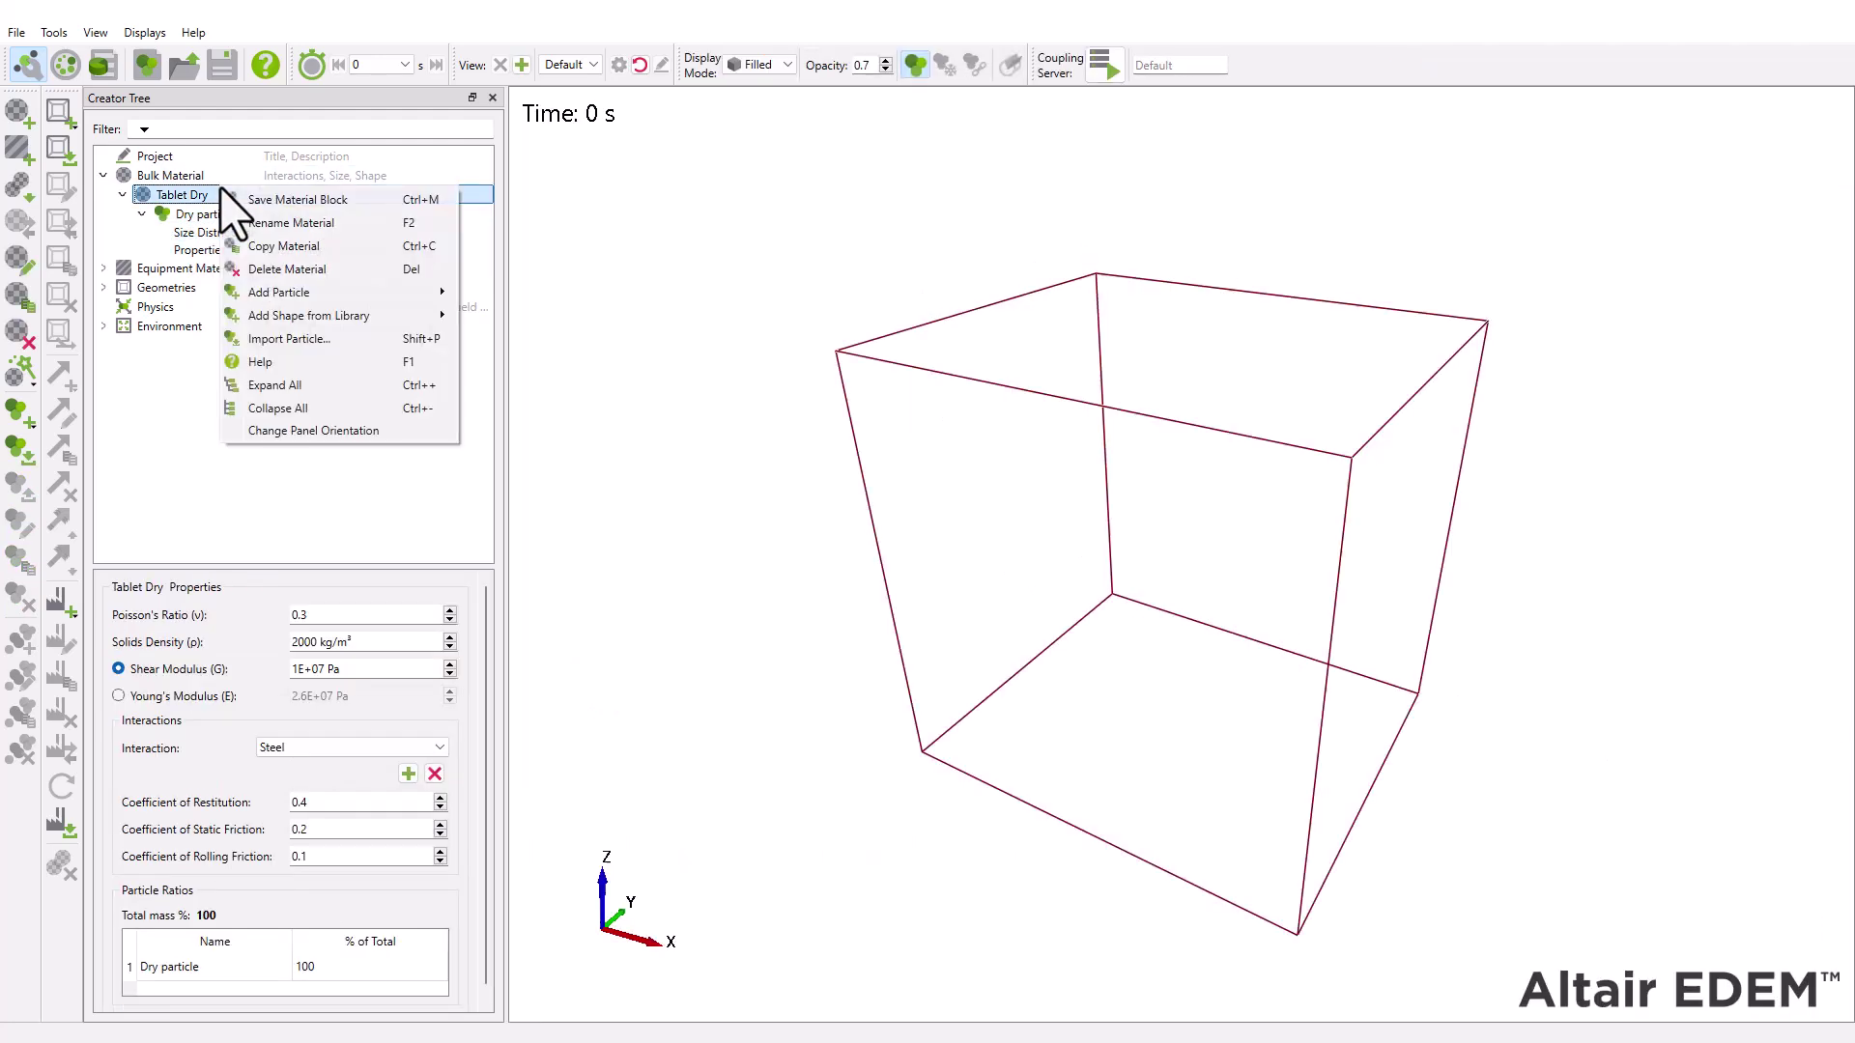
left_click(278, 239)
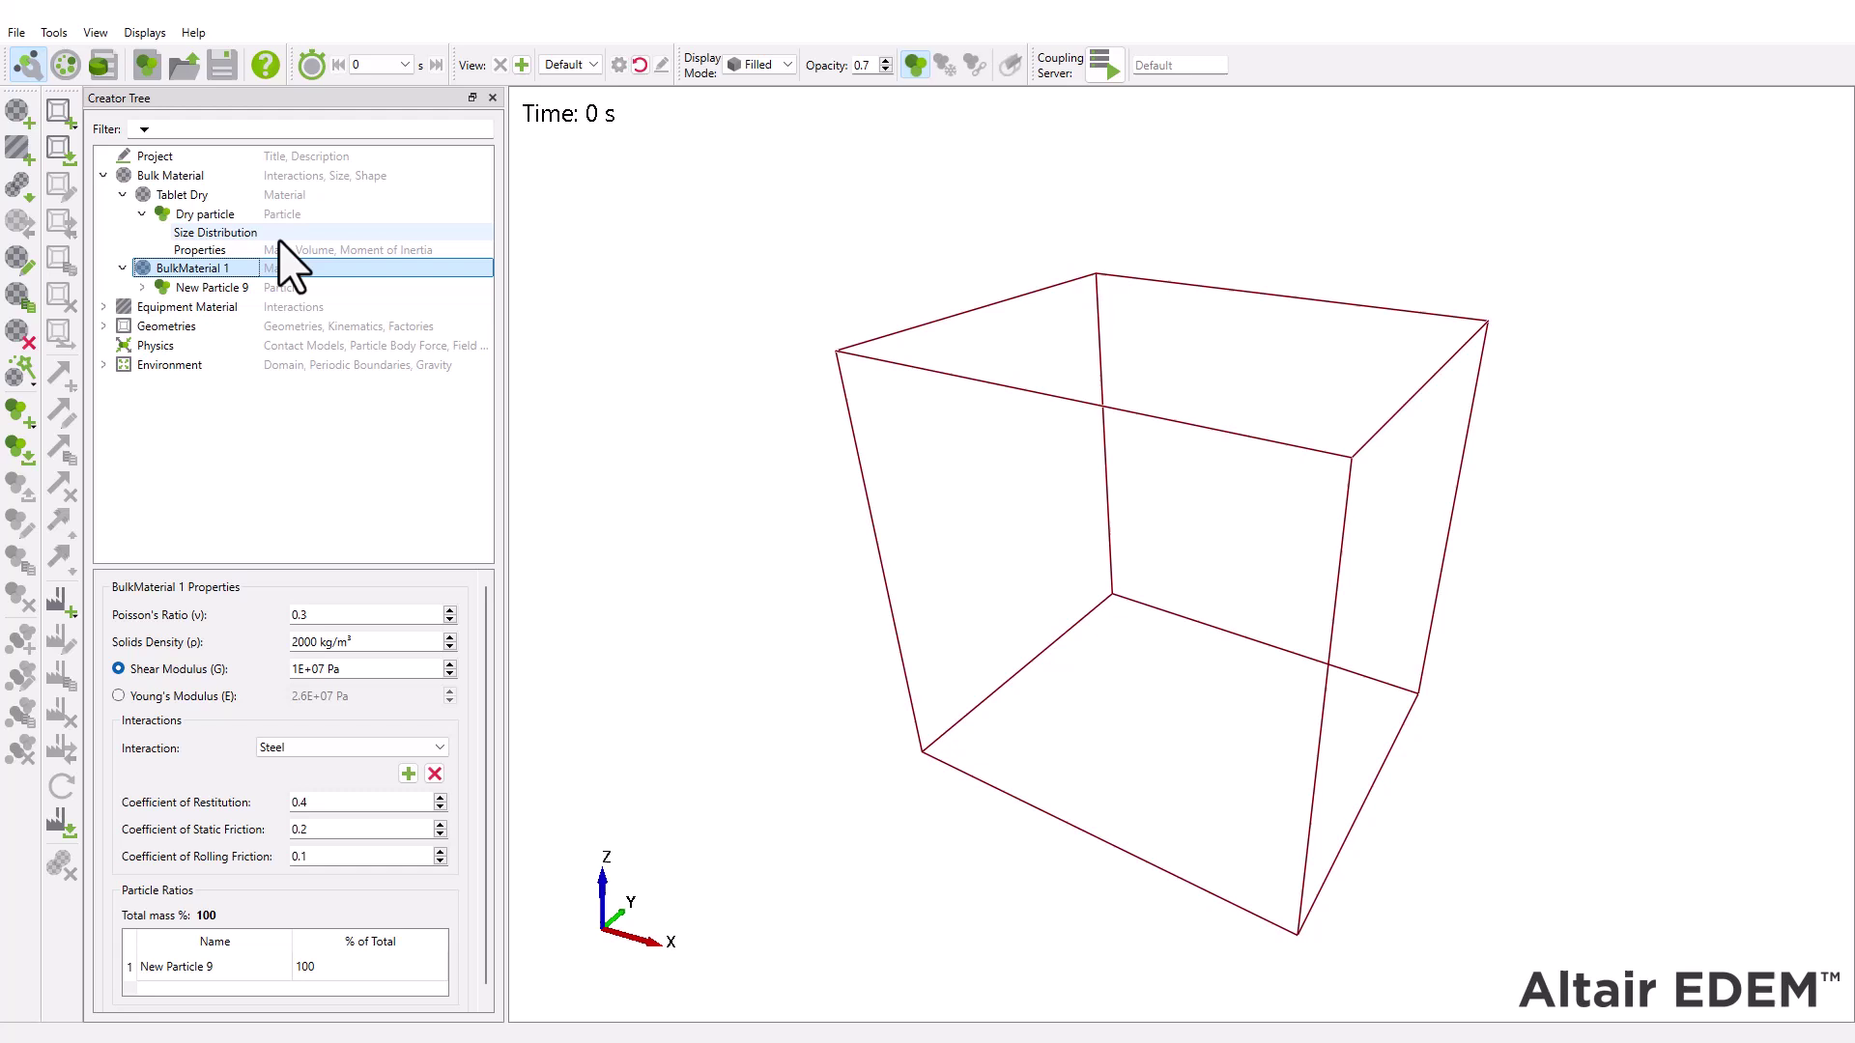
right_click(227, 275)
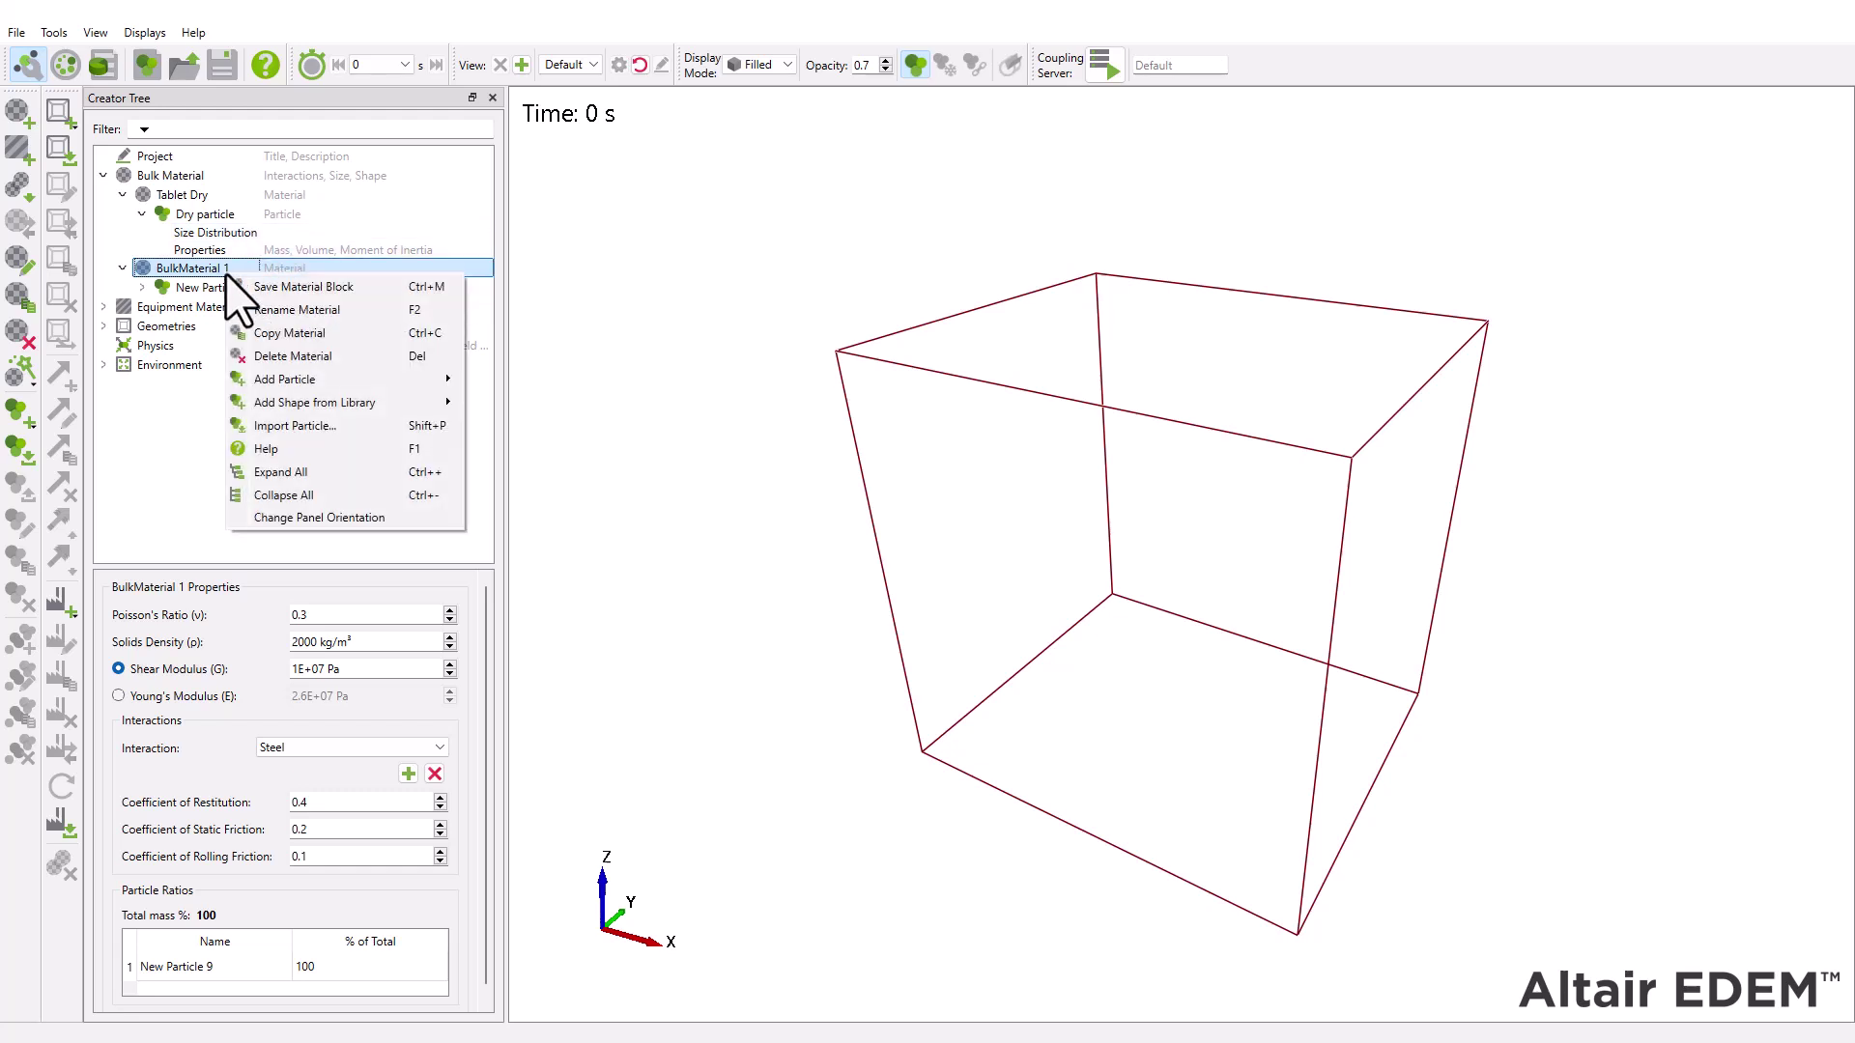
left_click(281, 309)
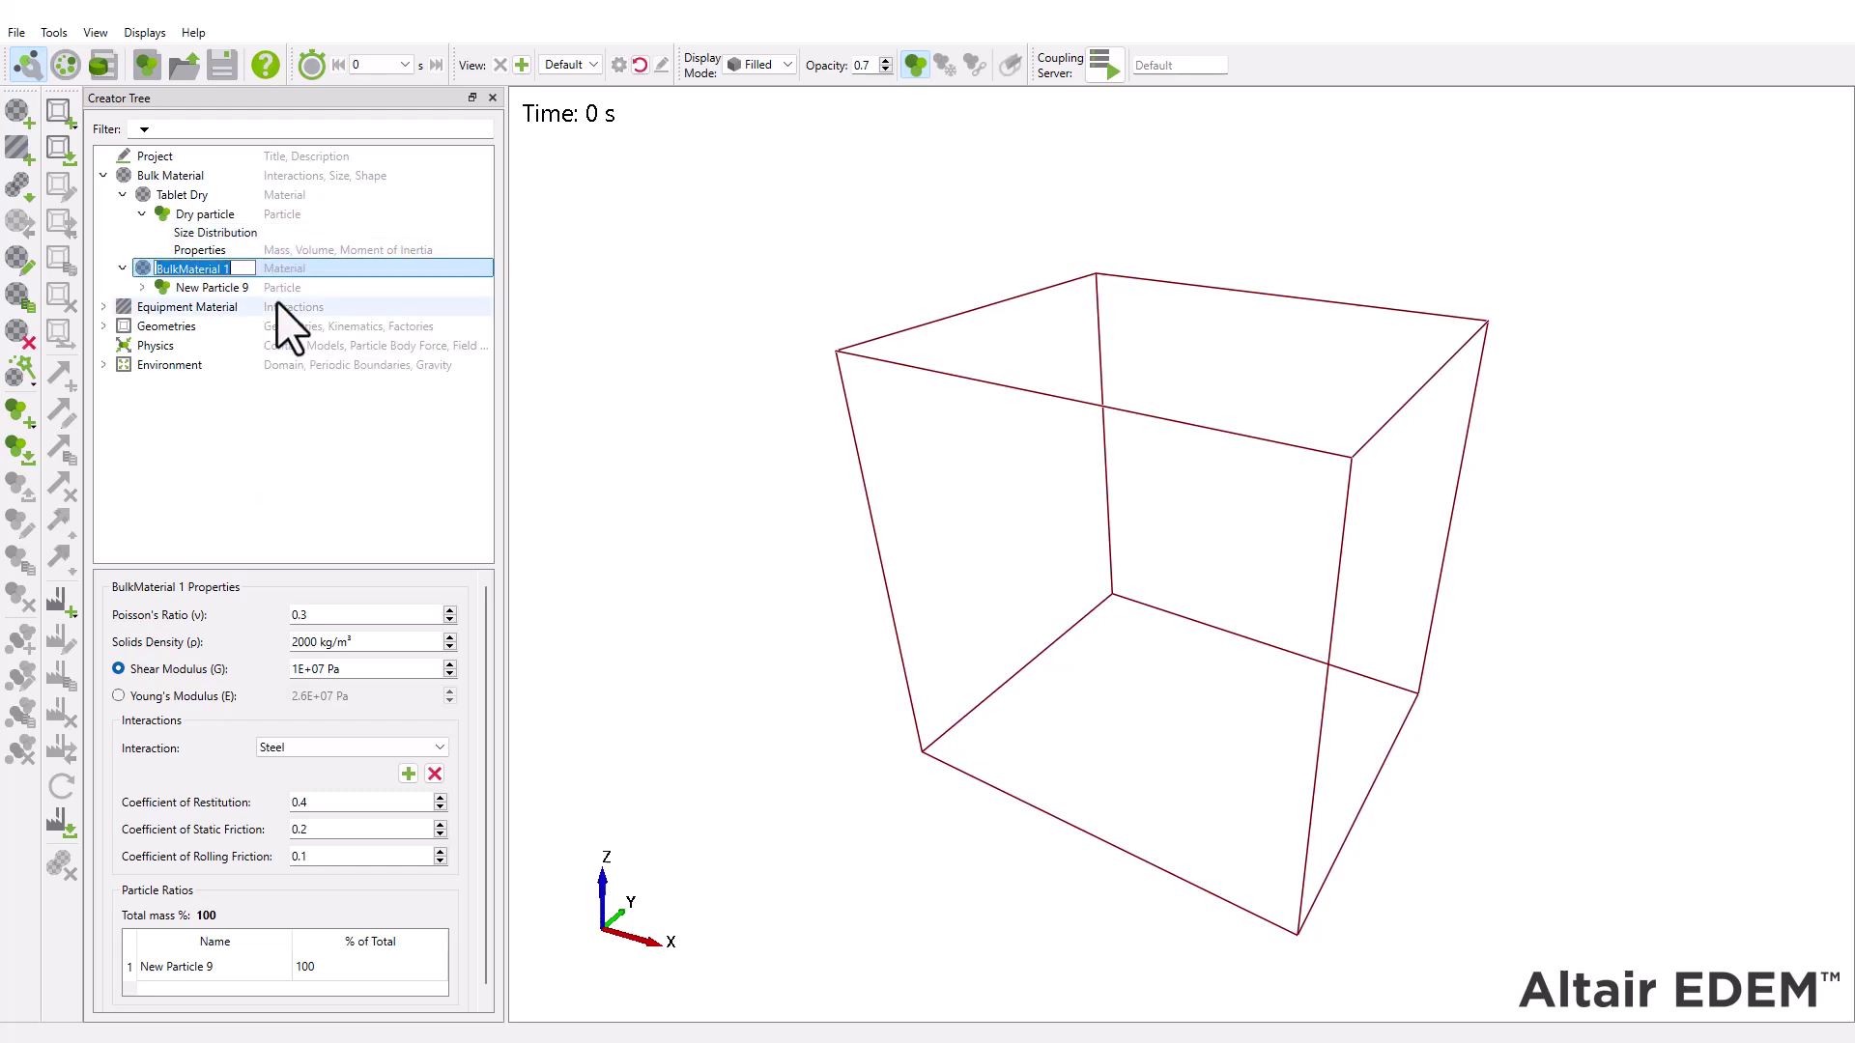
type("Table Middle")
right_click(234, 290)
left_click(287, 307)
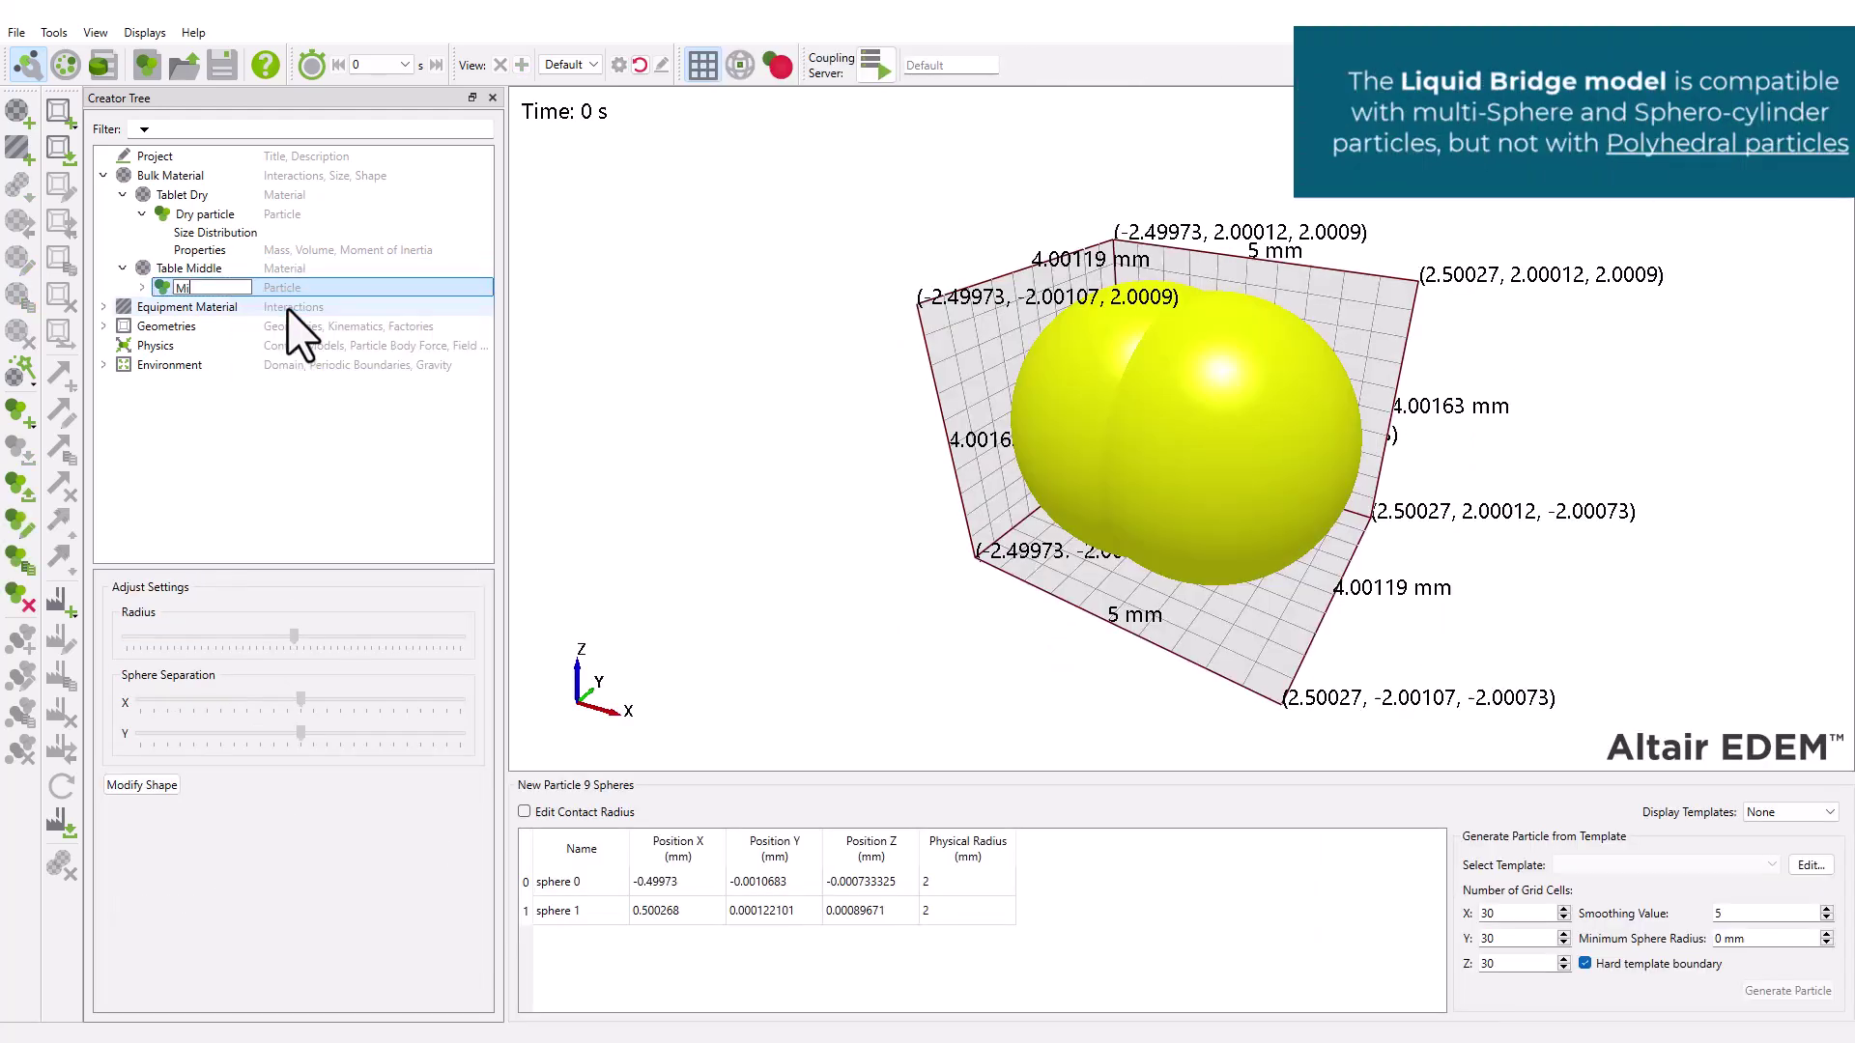
type("Middle particle")
Make a second copy of Tablet Dry named 'Tablet Wet' with particle 'Wet particle'.
right_click(199, 193)
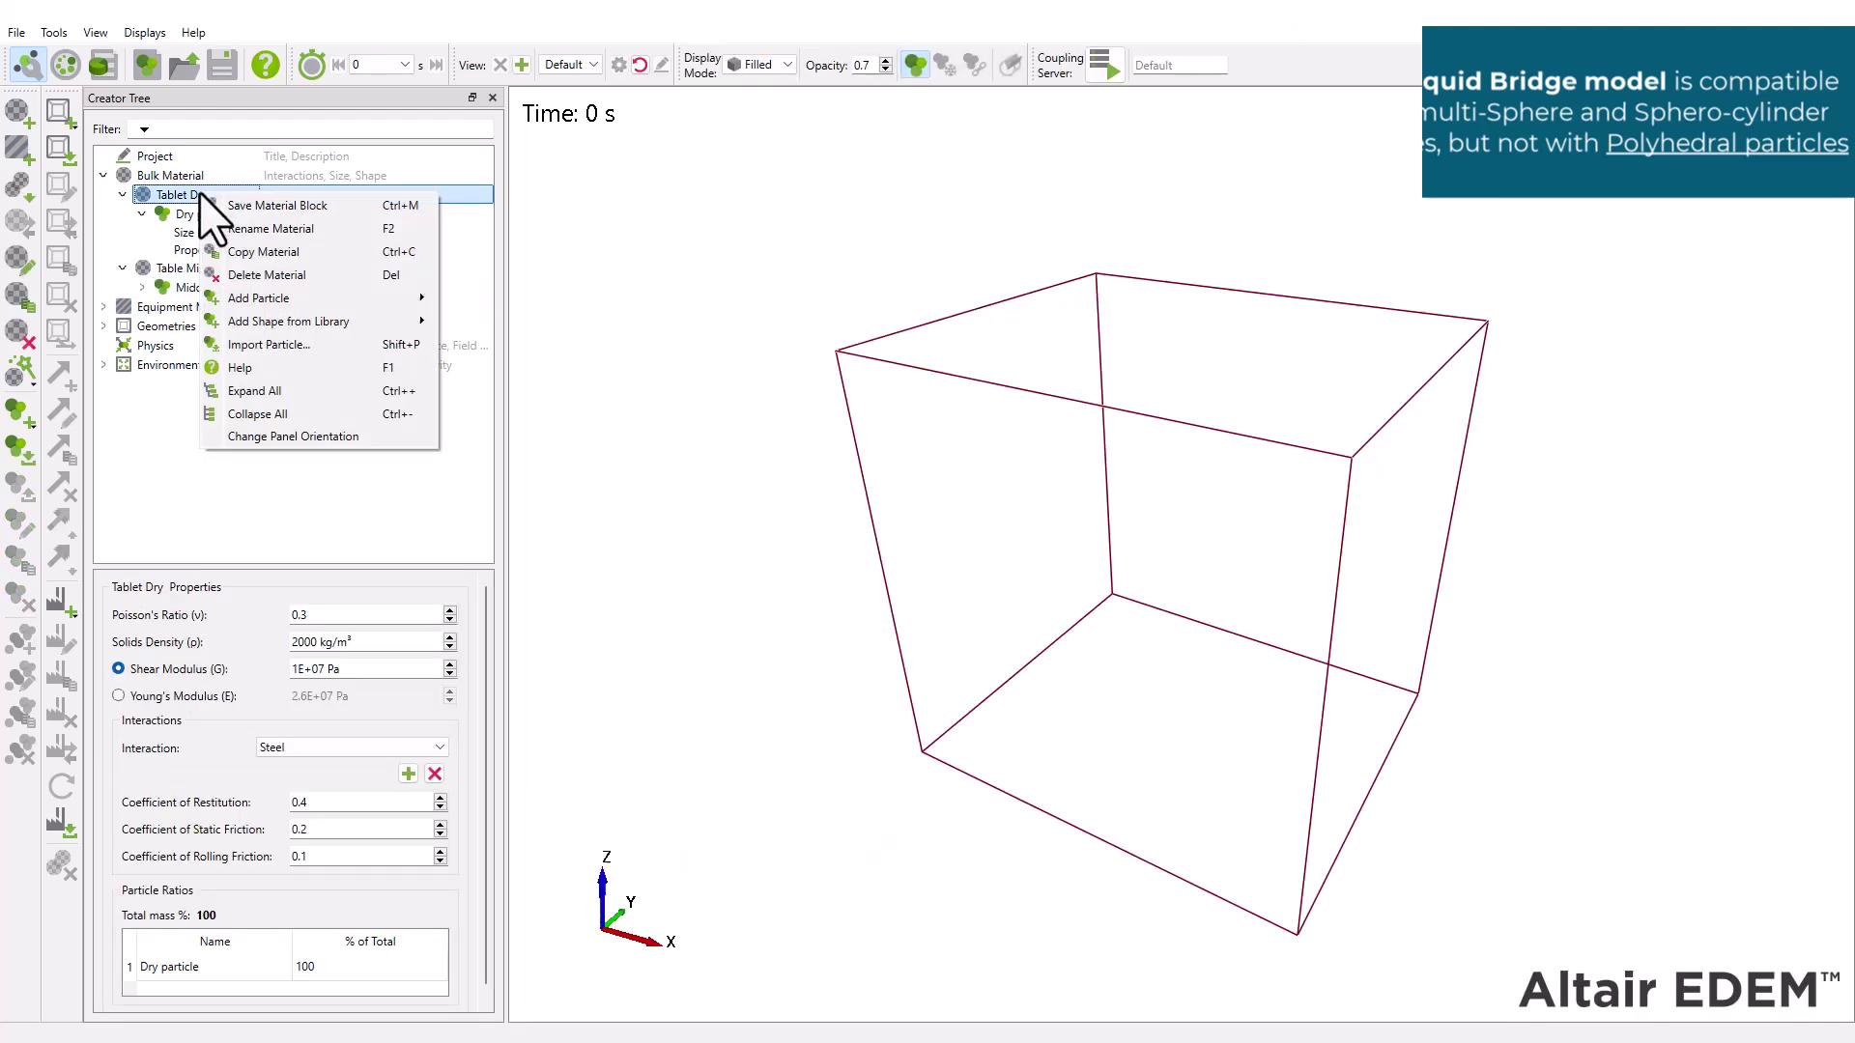
left_click(274, 249)
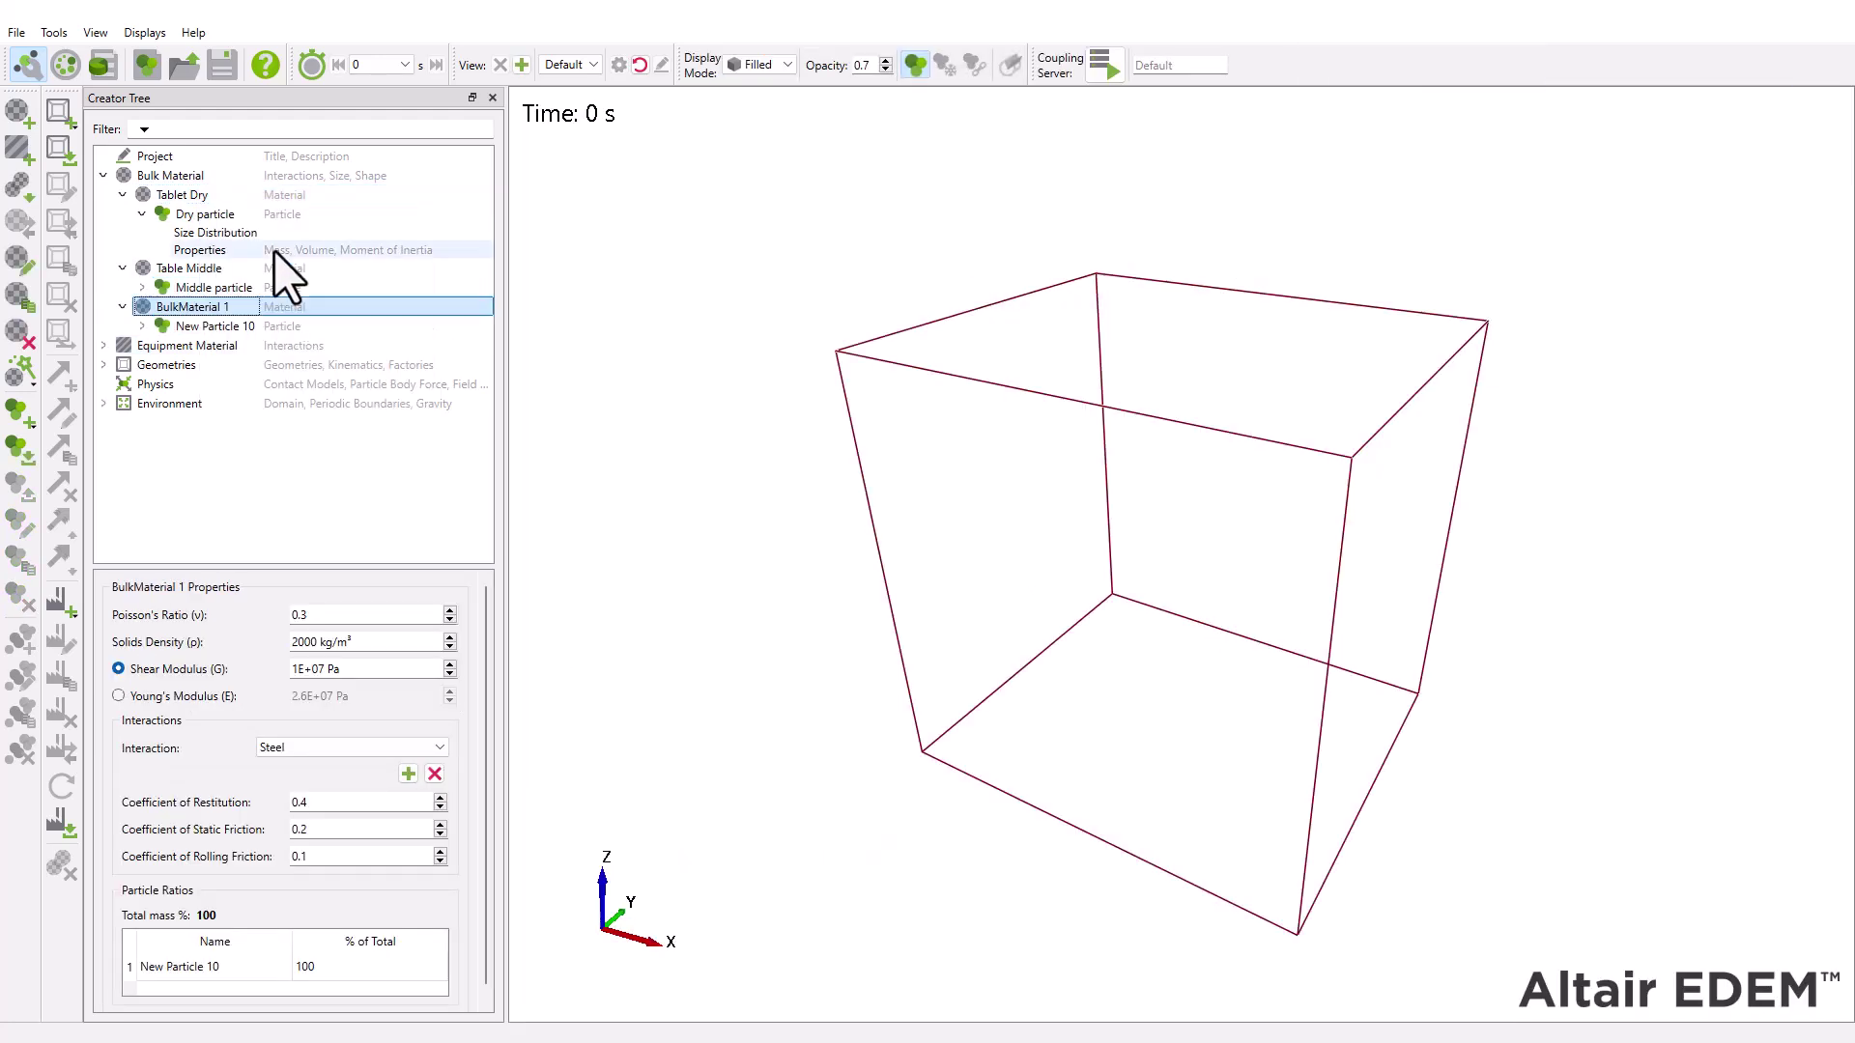
right_click(225, 310)
left_click(280, 346)
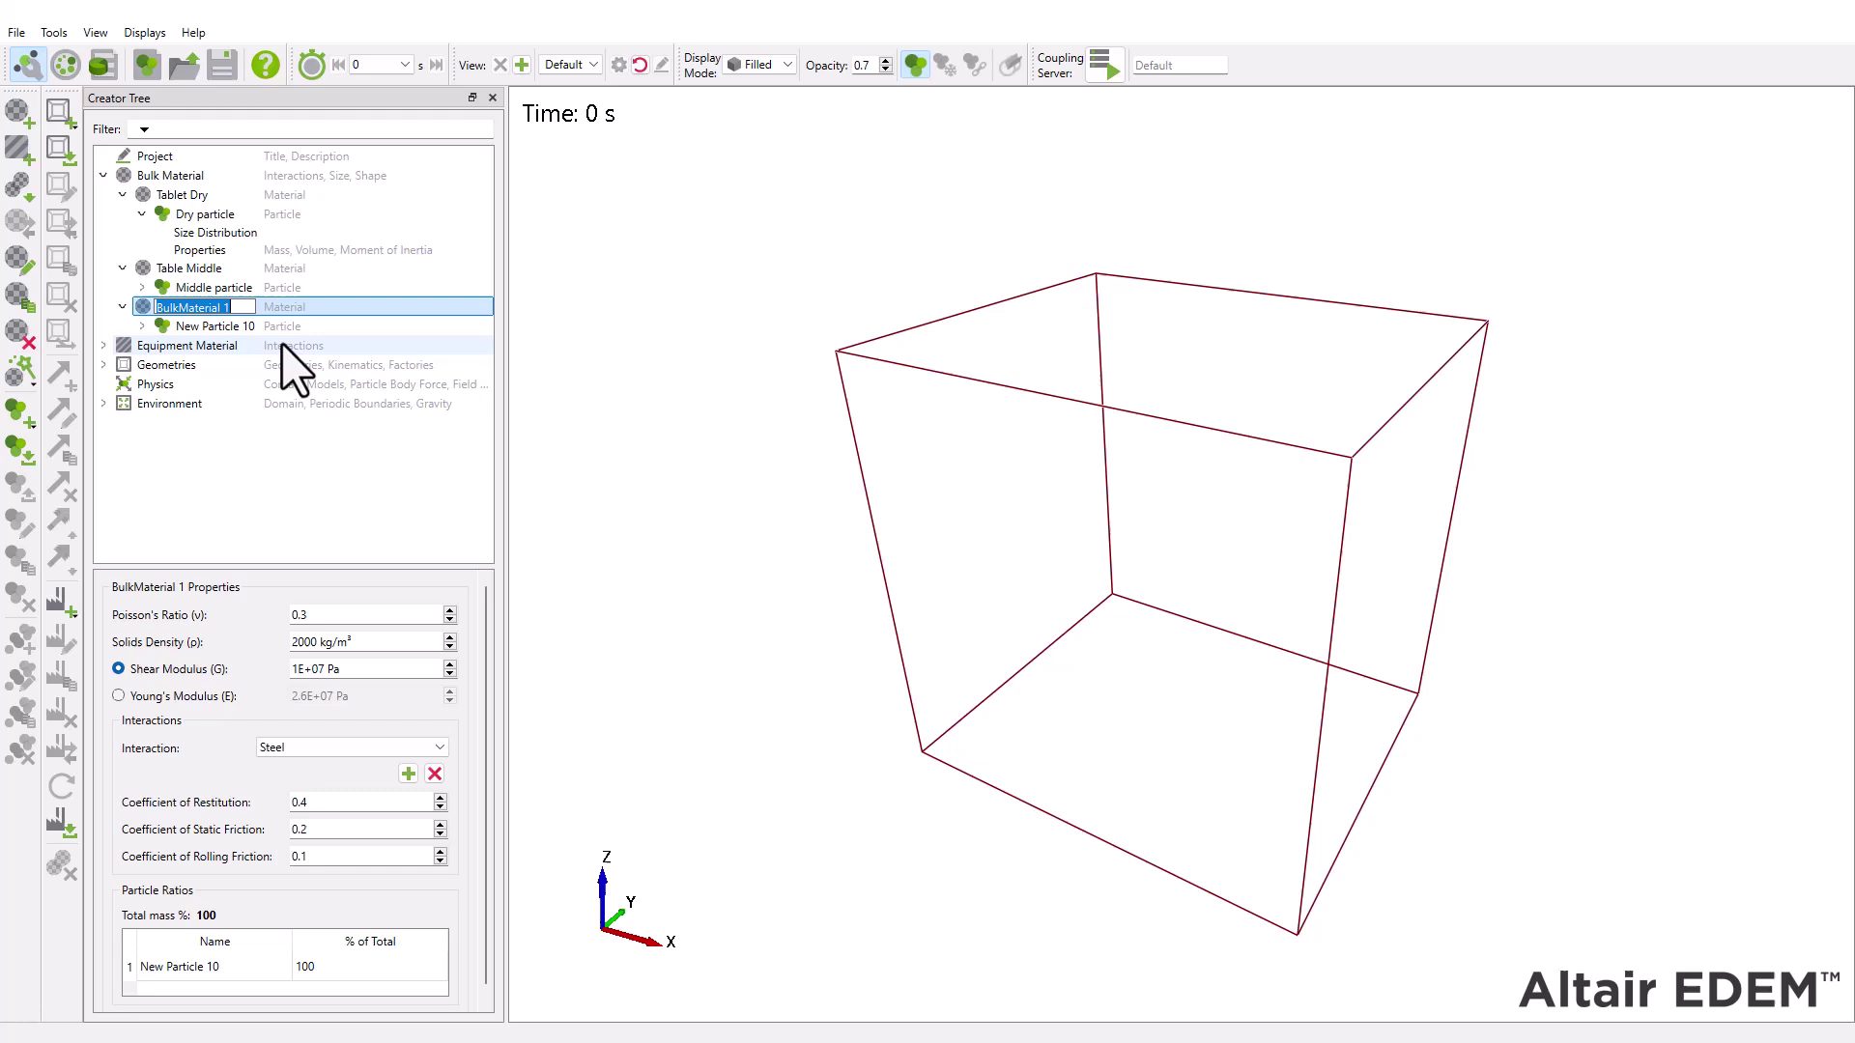
type("Tablet Wet")
key("Return")
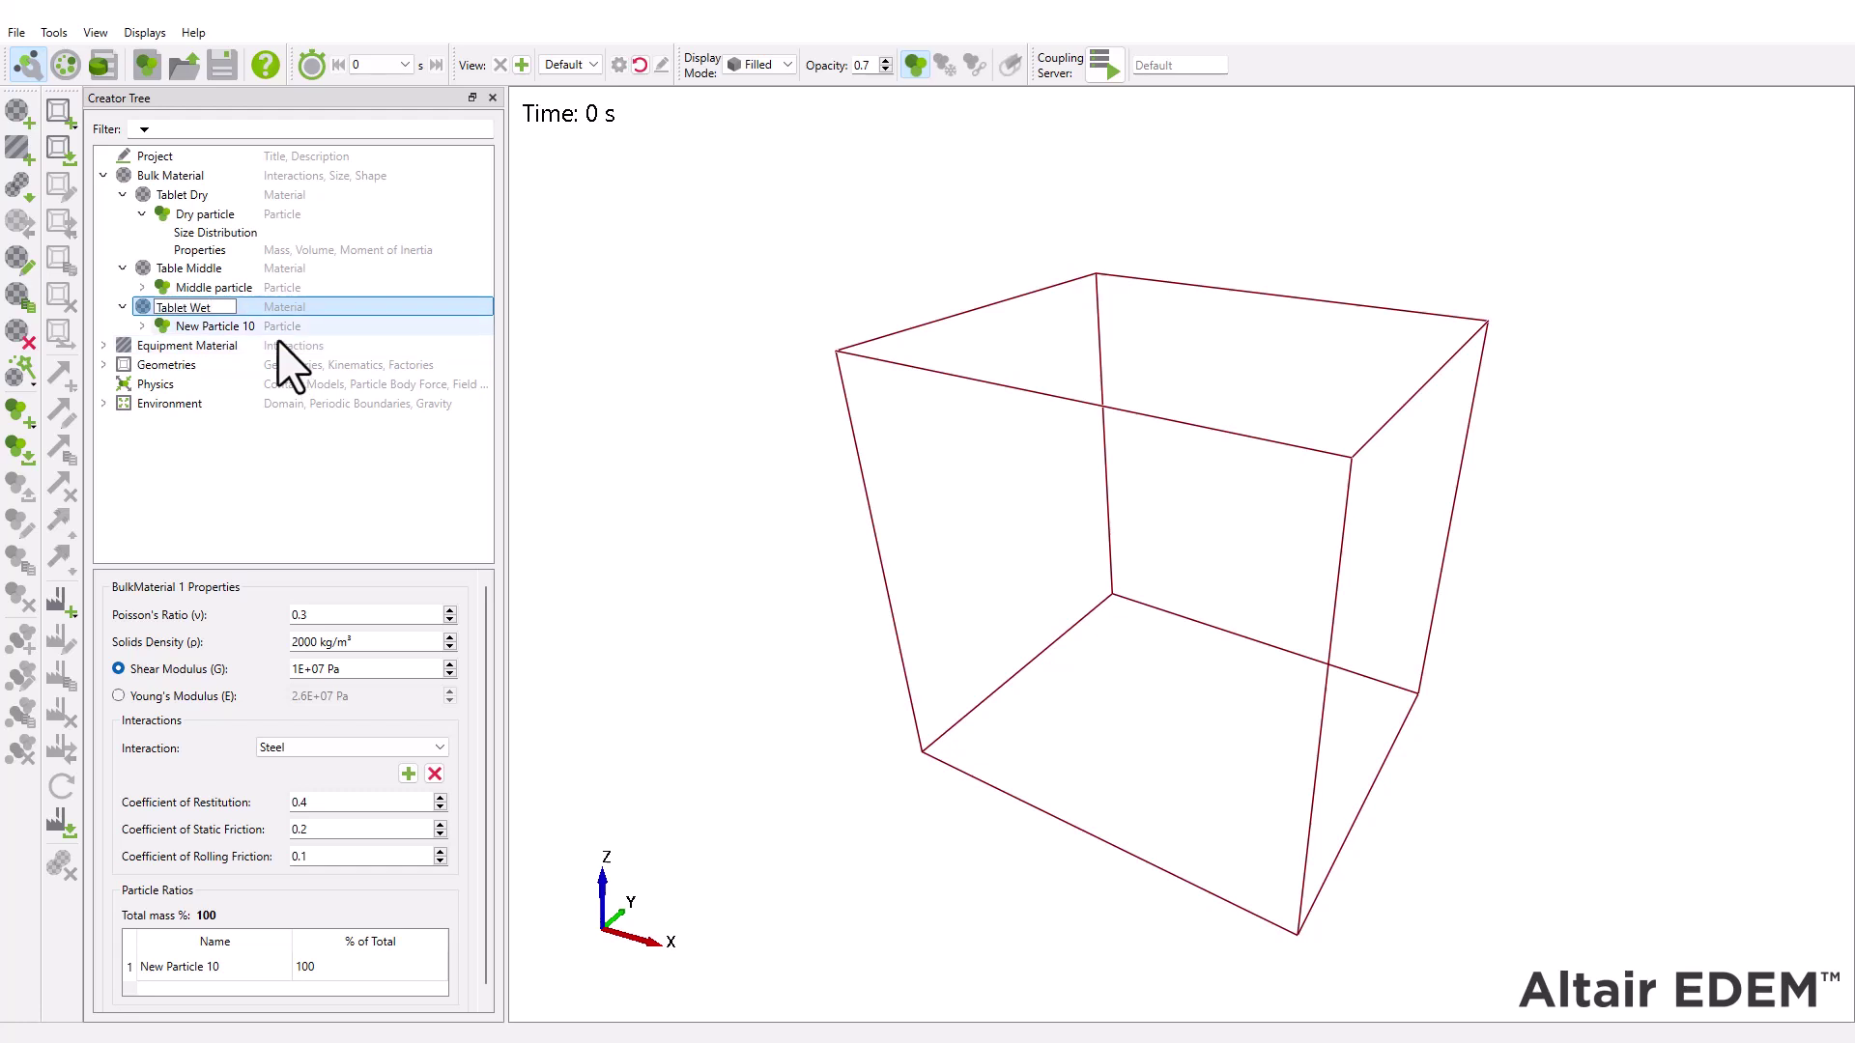
right_click(248, 321)
left_click(287, 338)
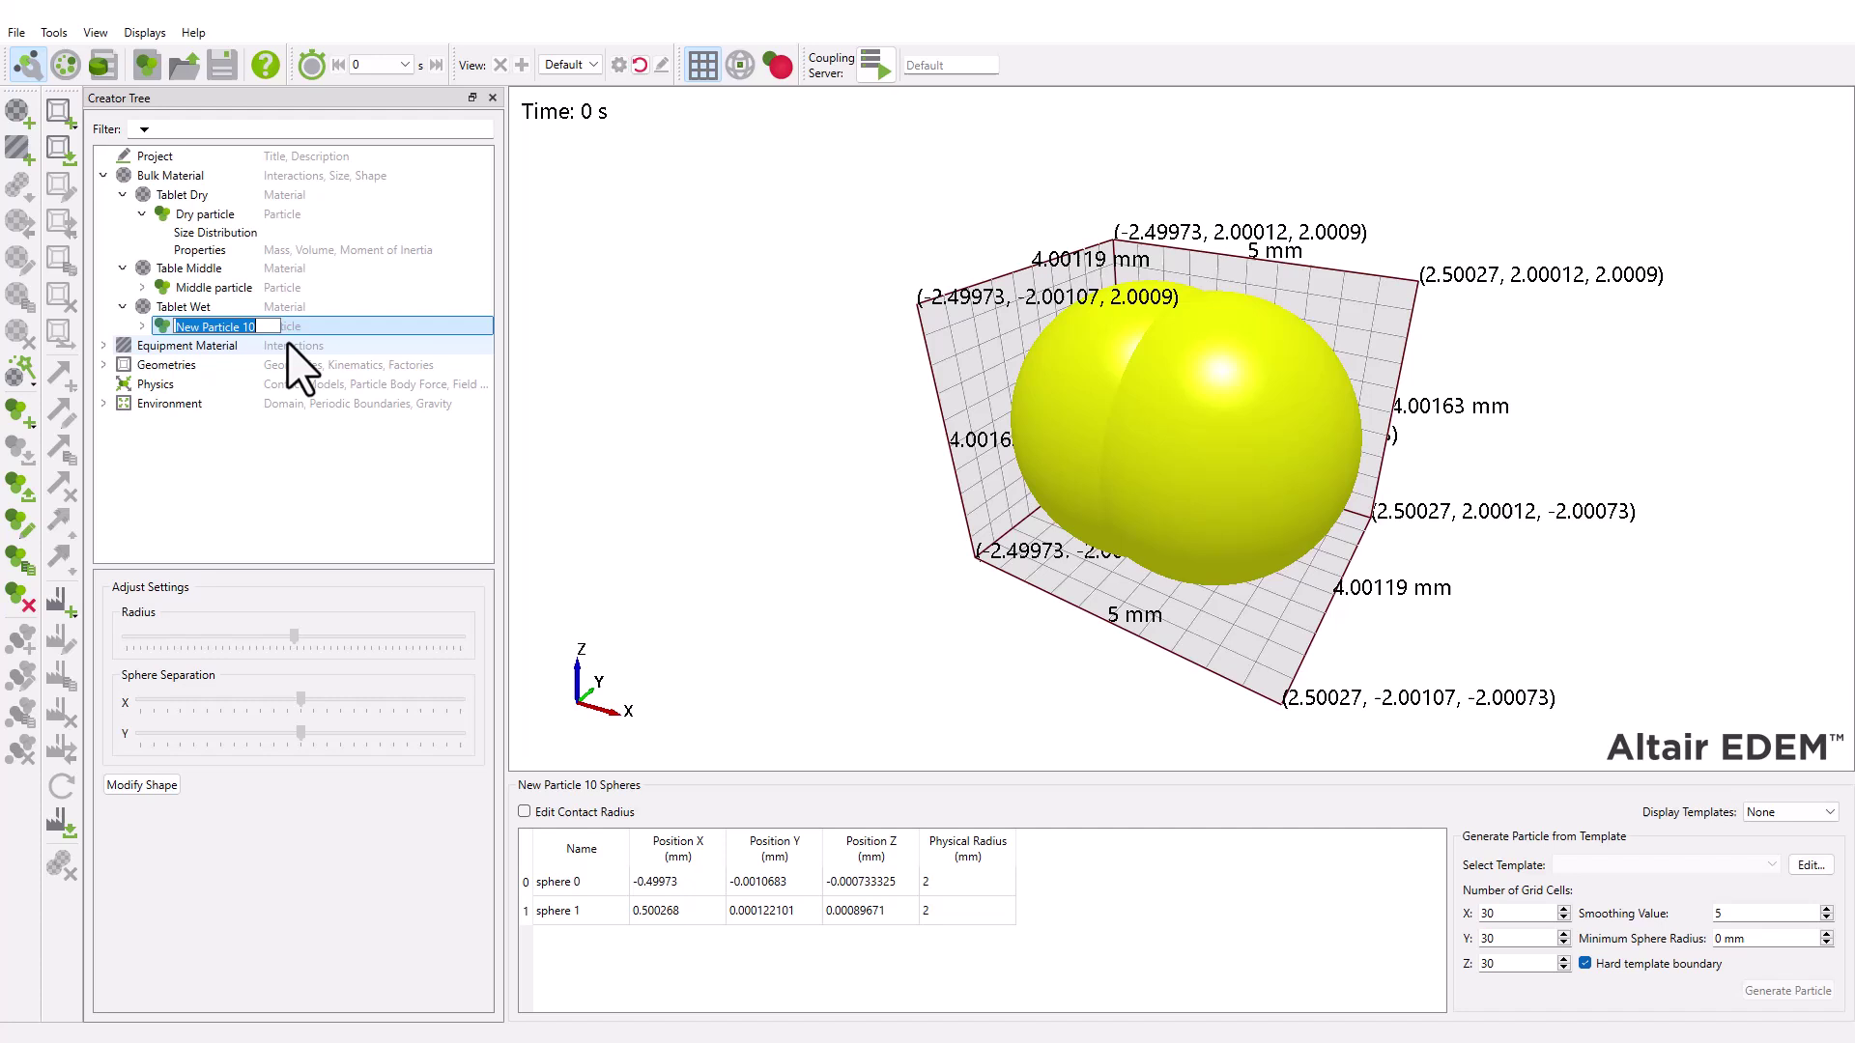
type("Wet partic")
left_click(231, 293)
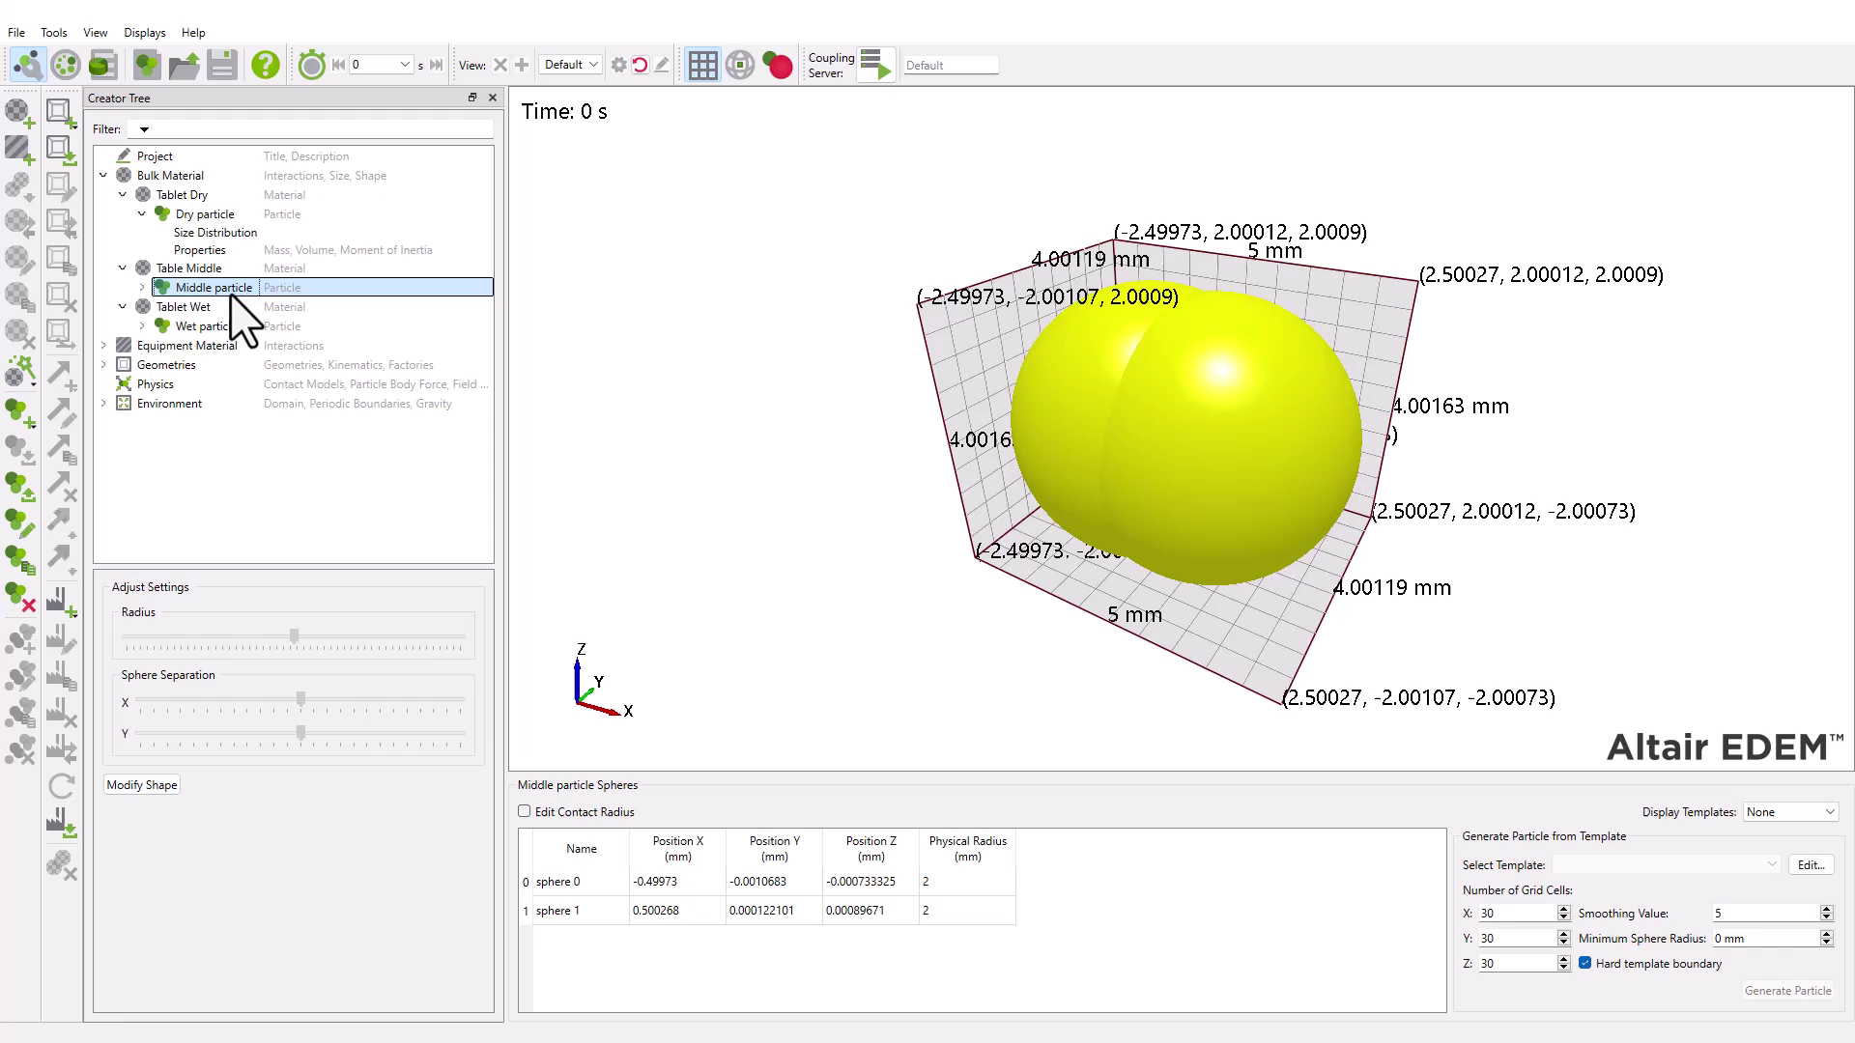
Recalculate mass and inertia properties for Middle particle and Wet particle.
left_click(142, 287)
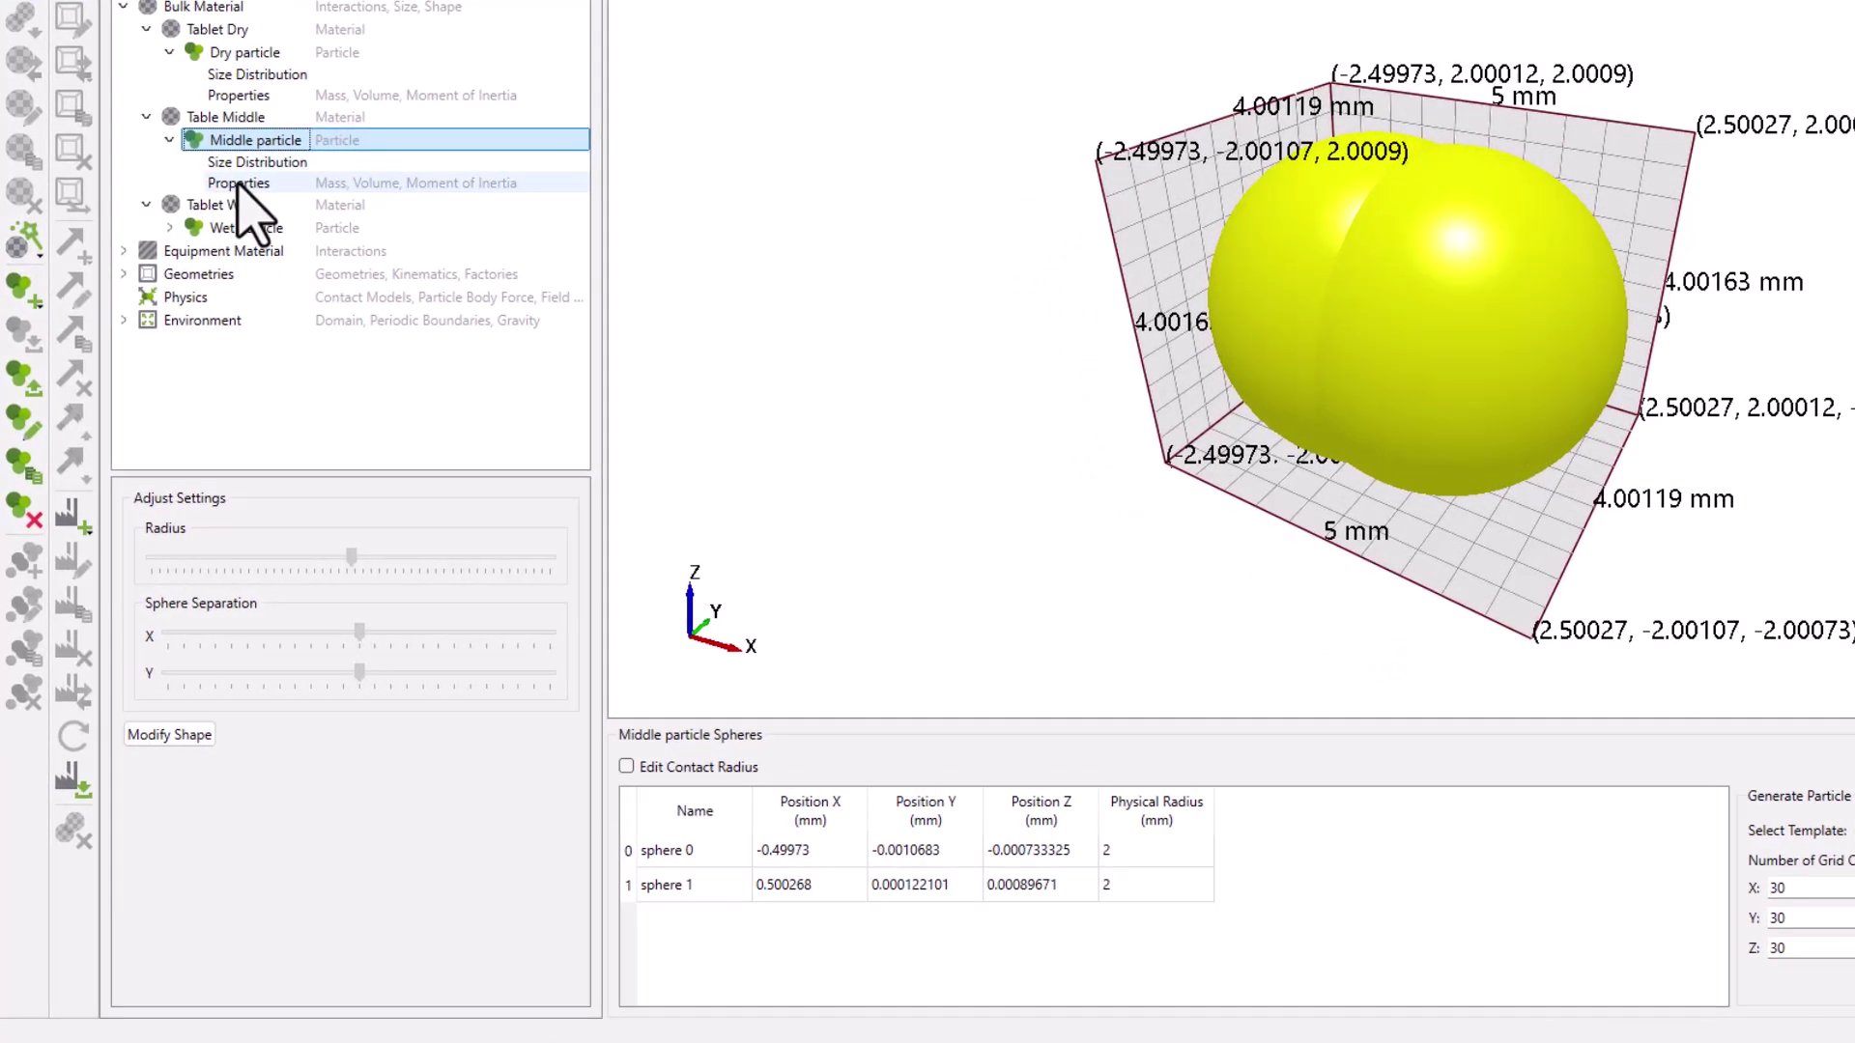
left_click(201, 323)
left_click(429, 603)
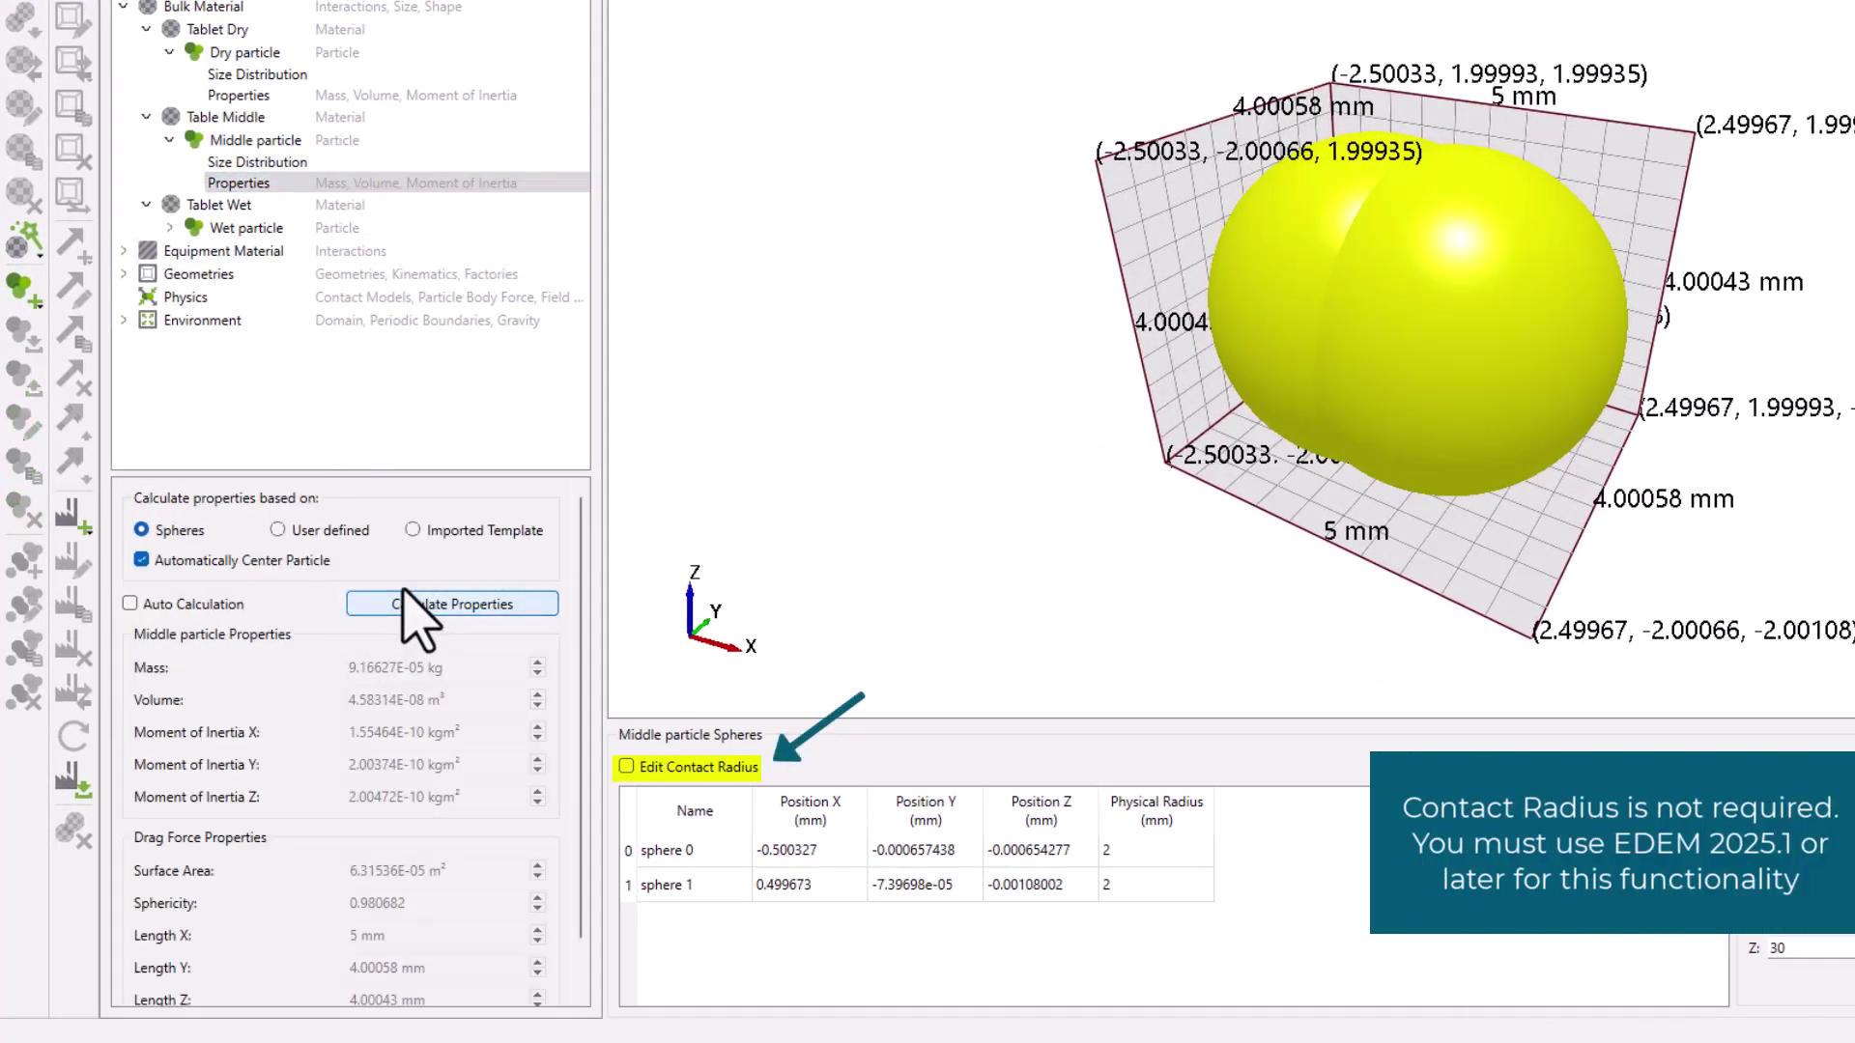
left_click(170, 227)
left_click(239, 271)
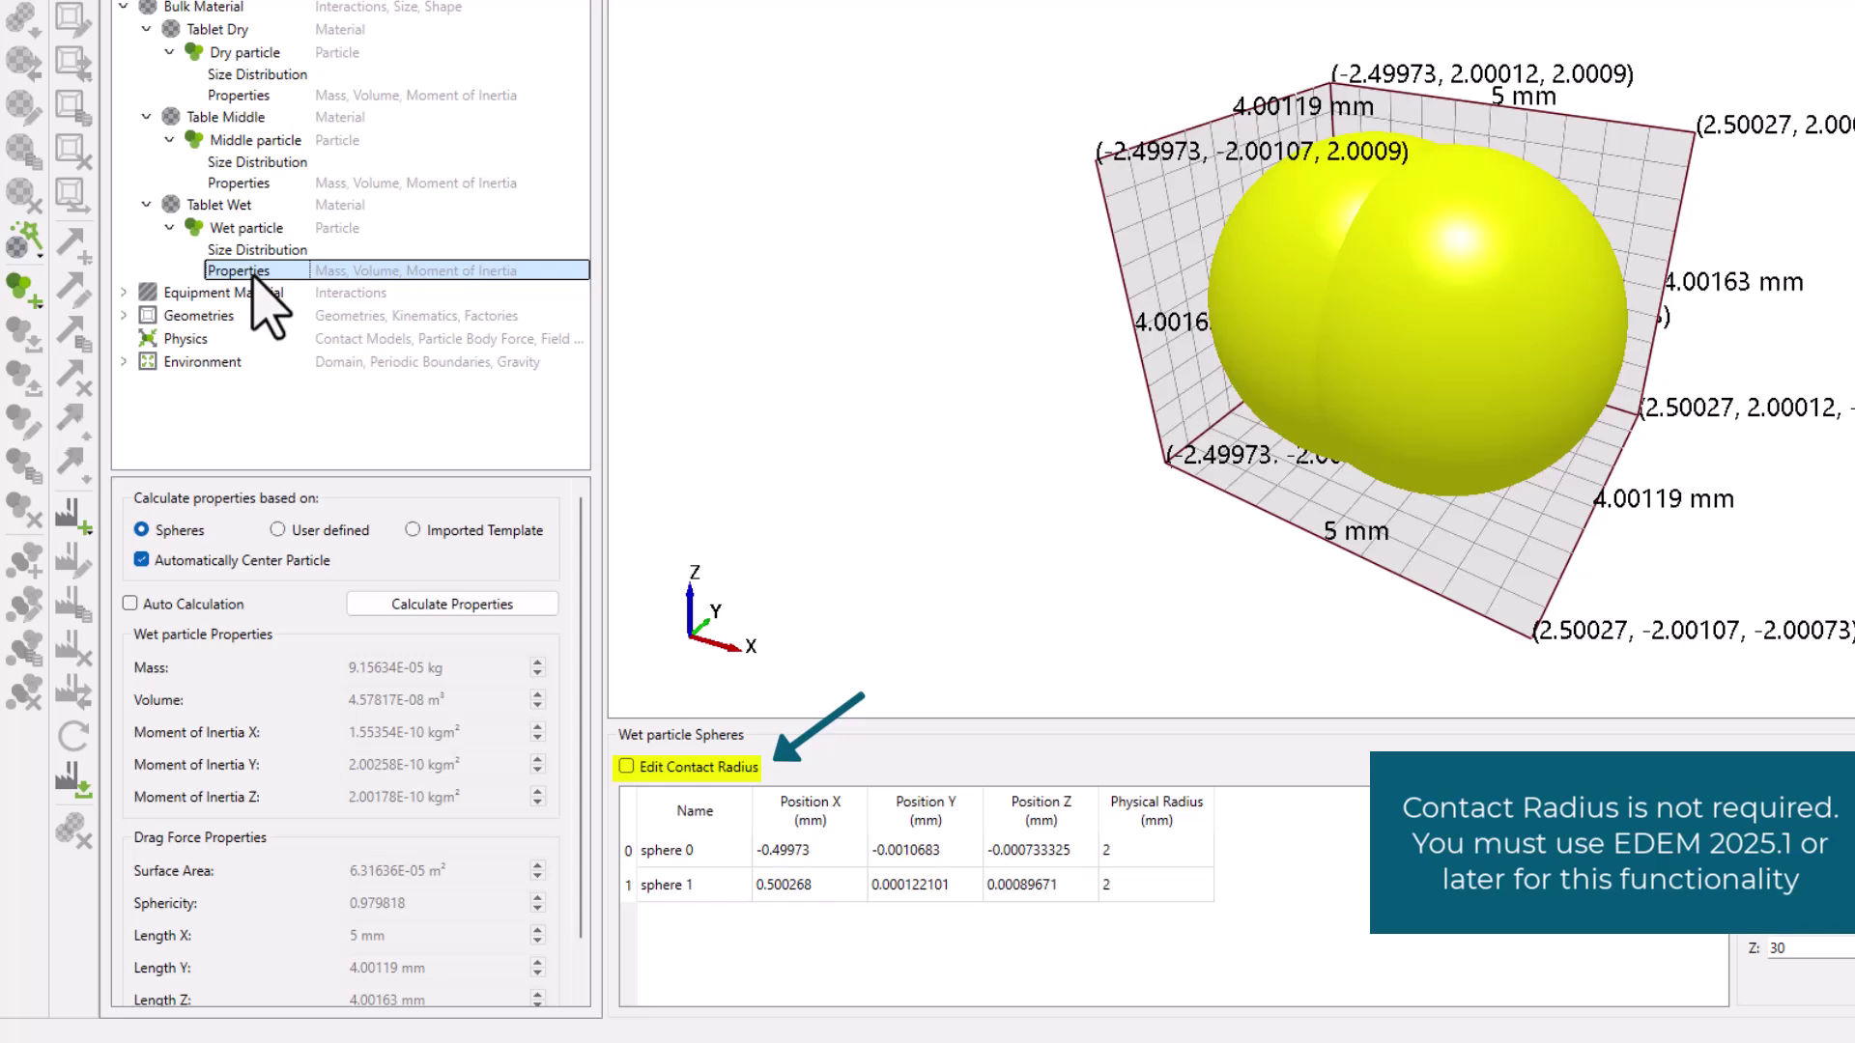
left_click(443, 604)
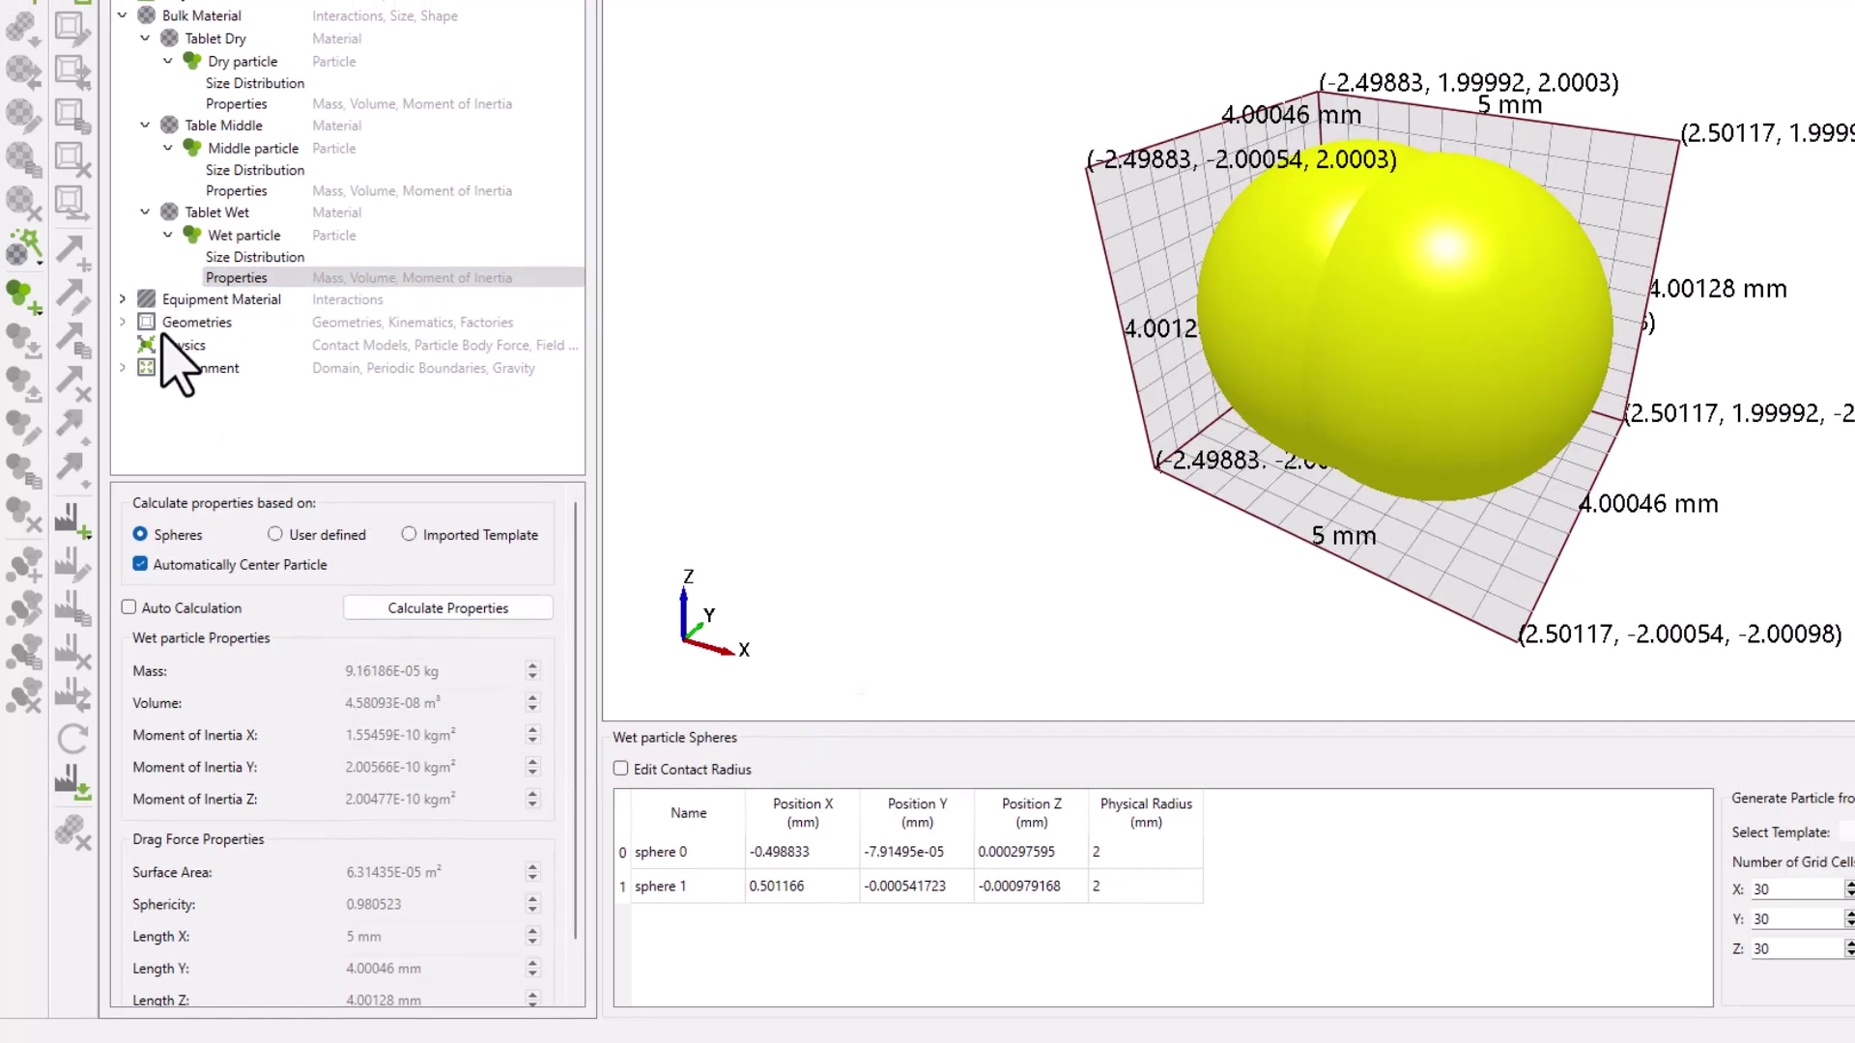
Give Steel a Tablet Wet interaction: restitution 0.4, static friction 0.2, rolling friction 0.1.
double_click(193, 301)
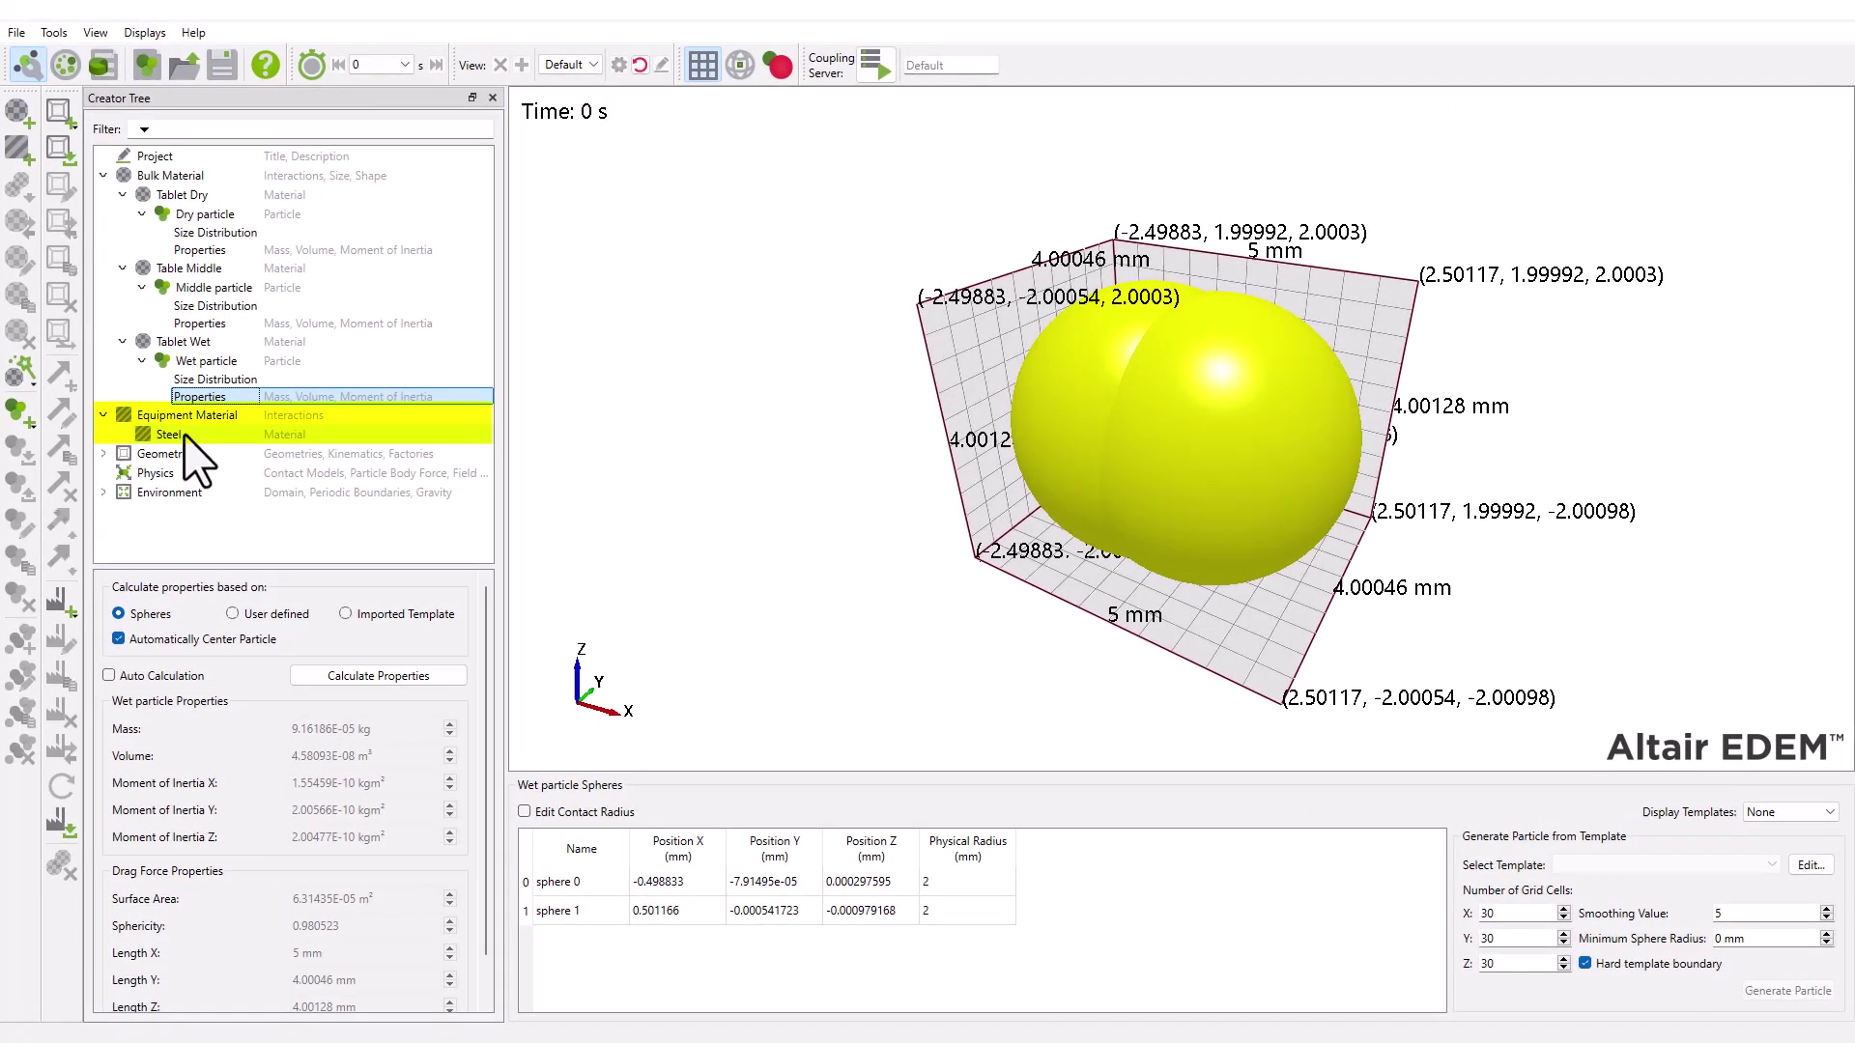
left_click(183, 433)
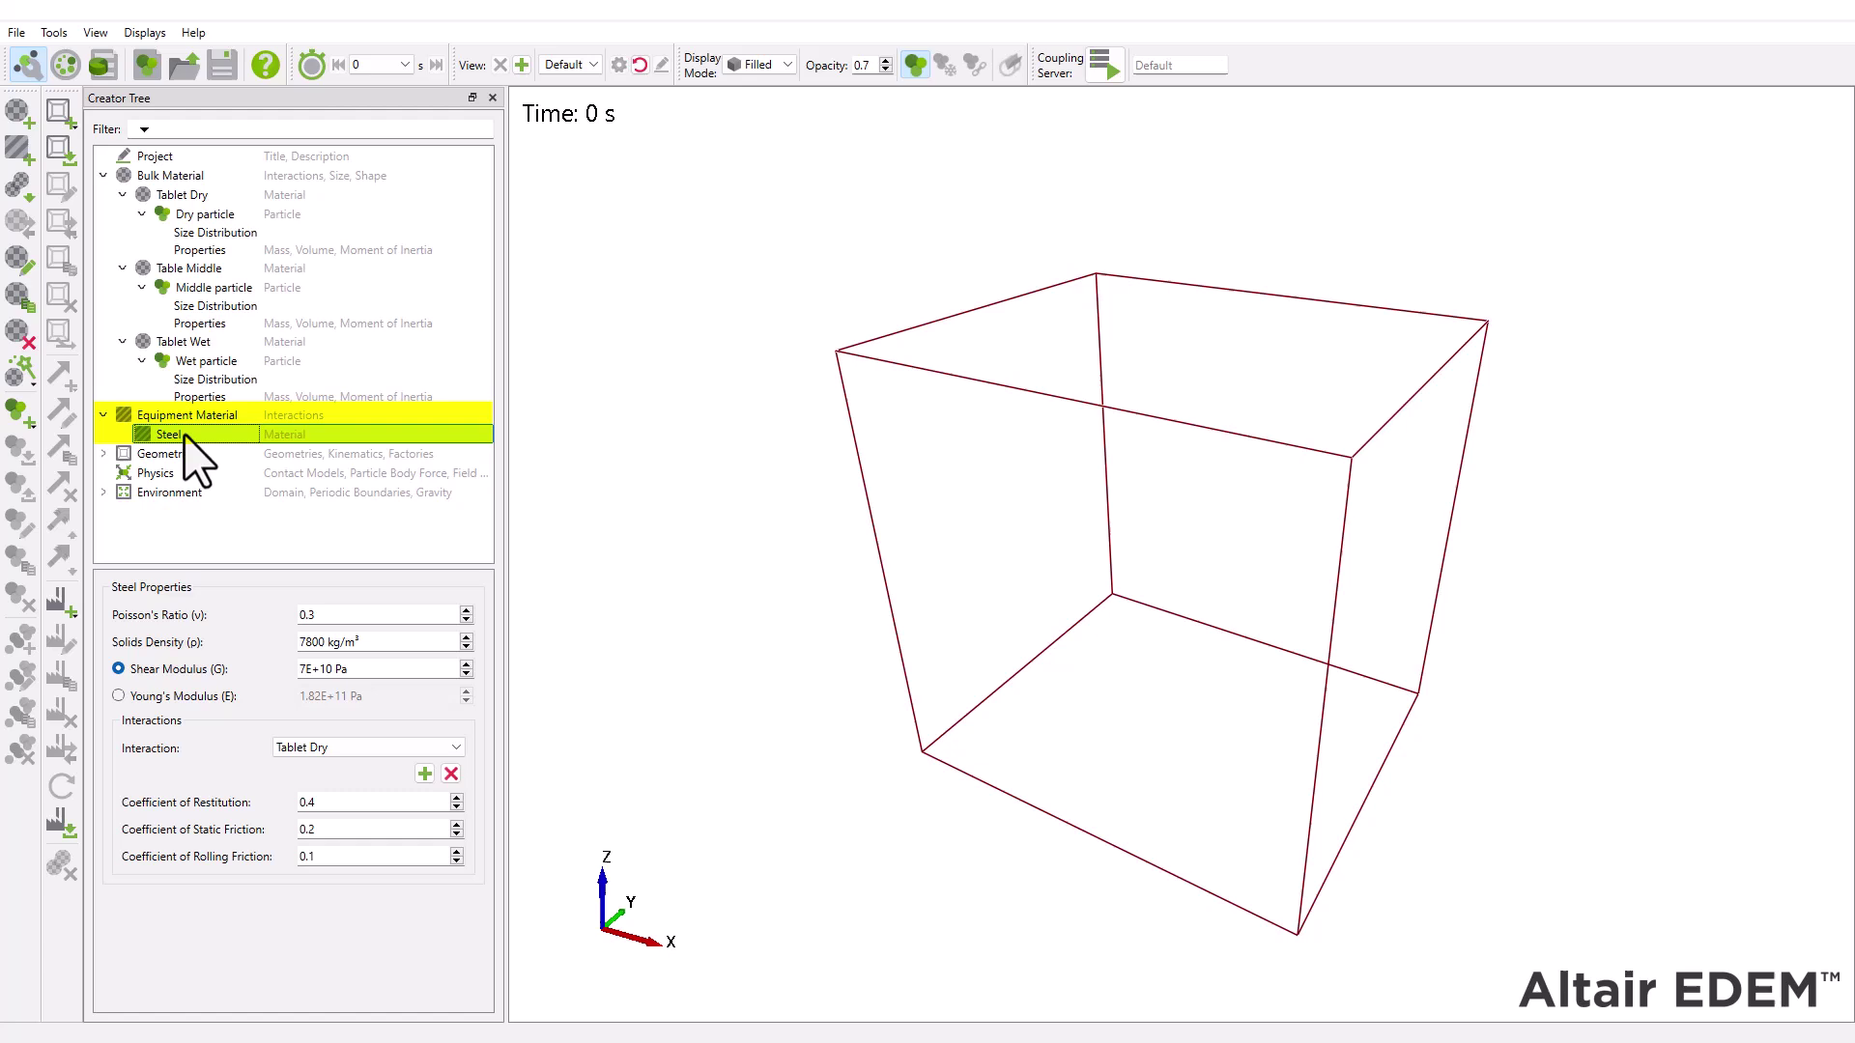
left_click(445, 747)
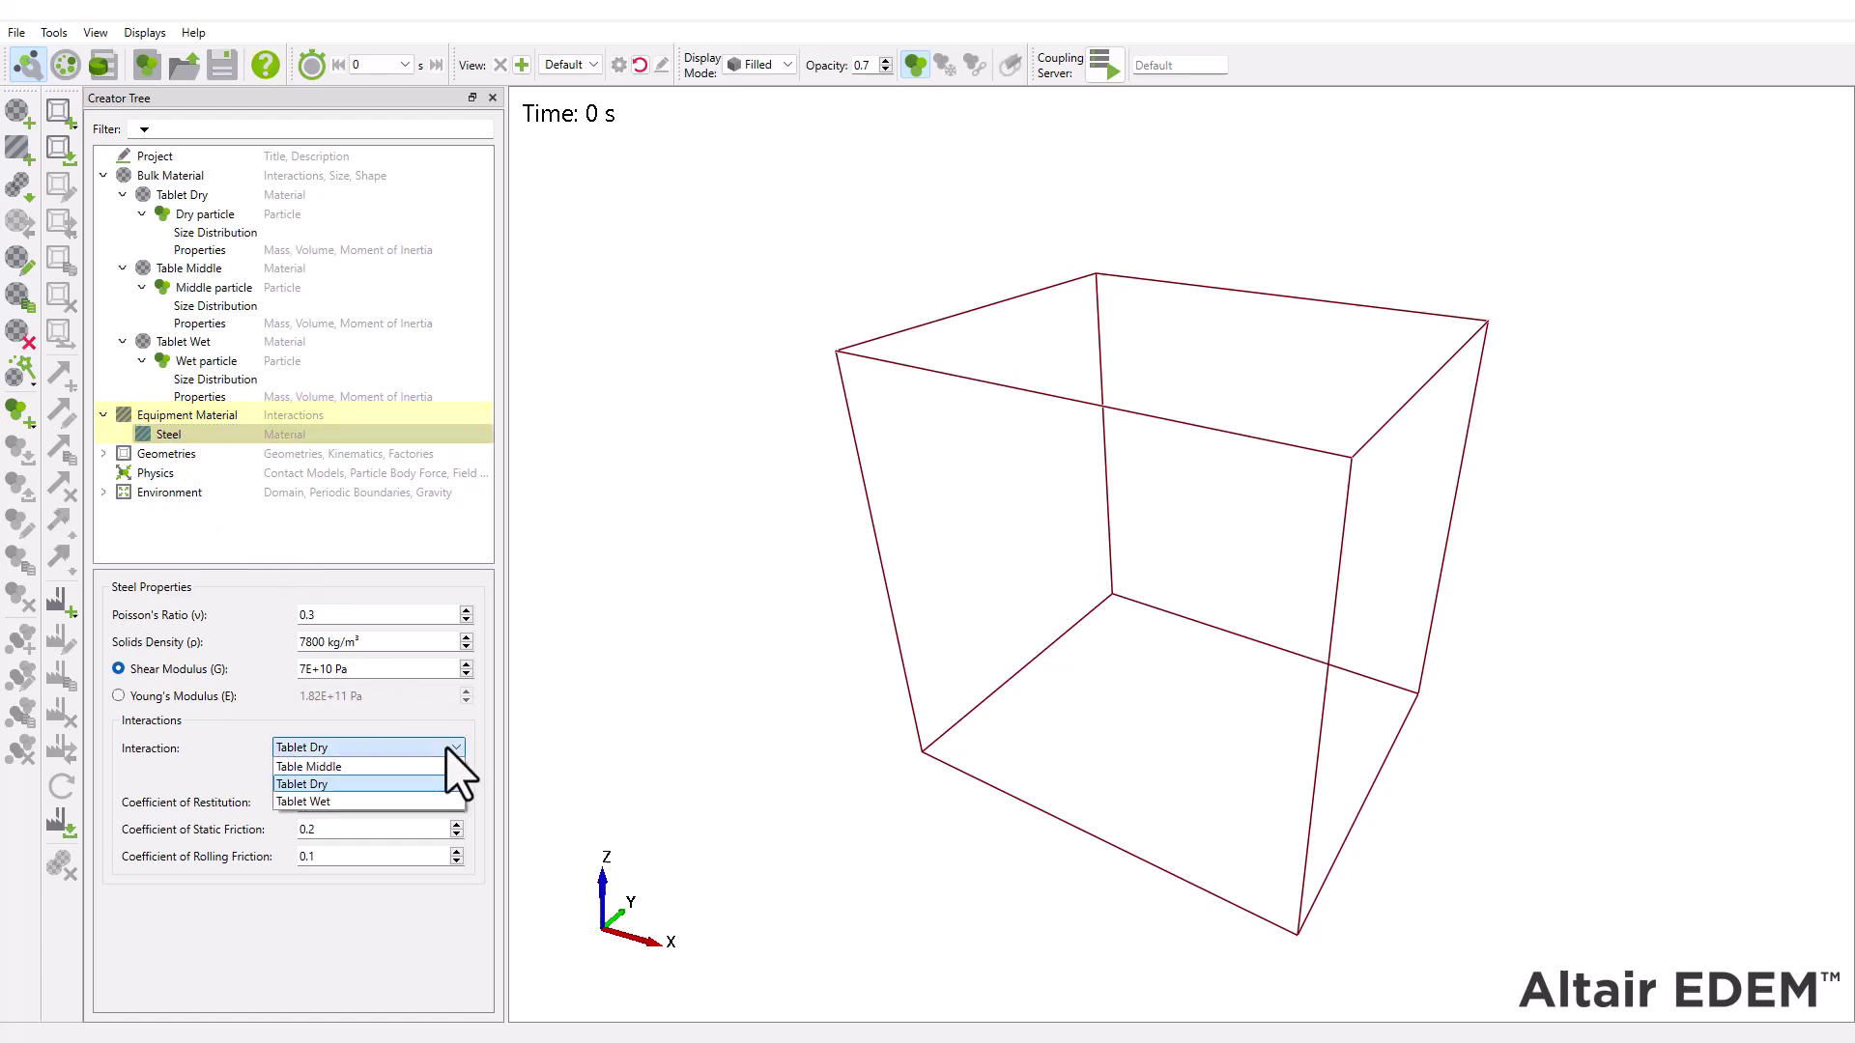
left_click(391, 801)
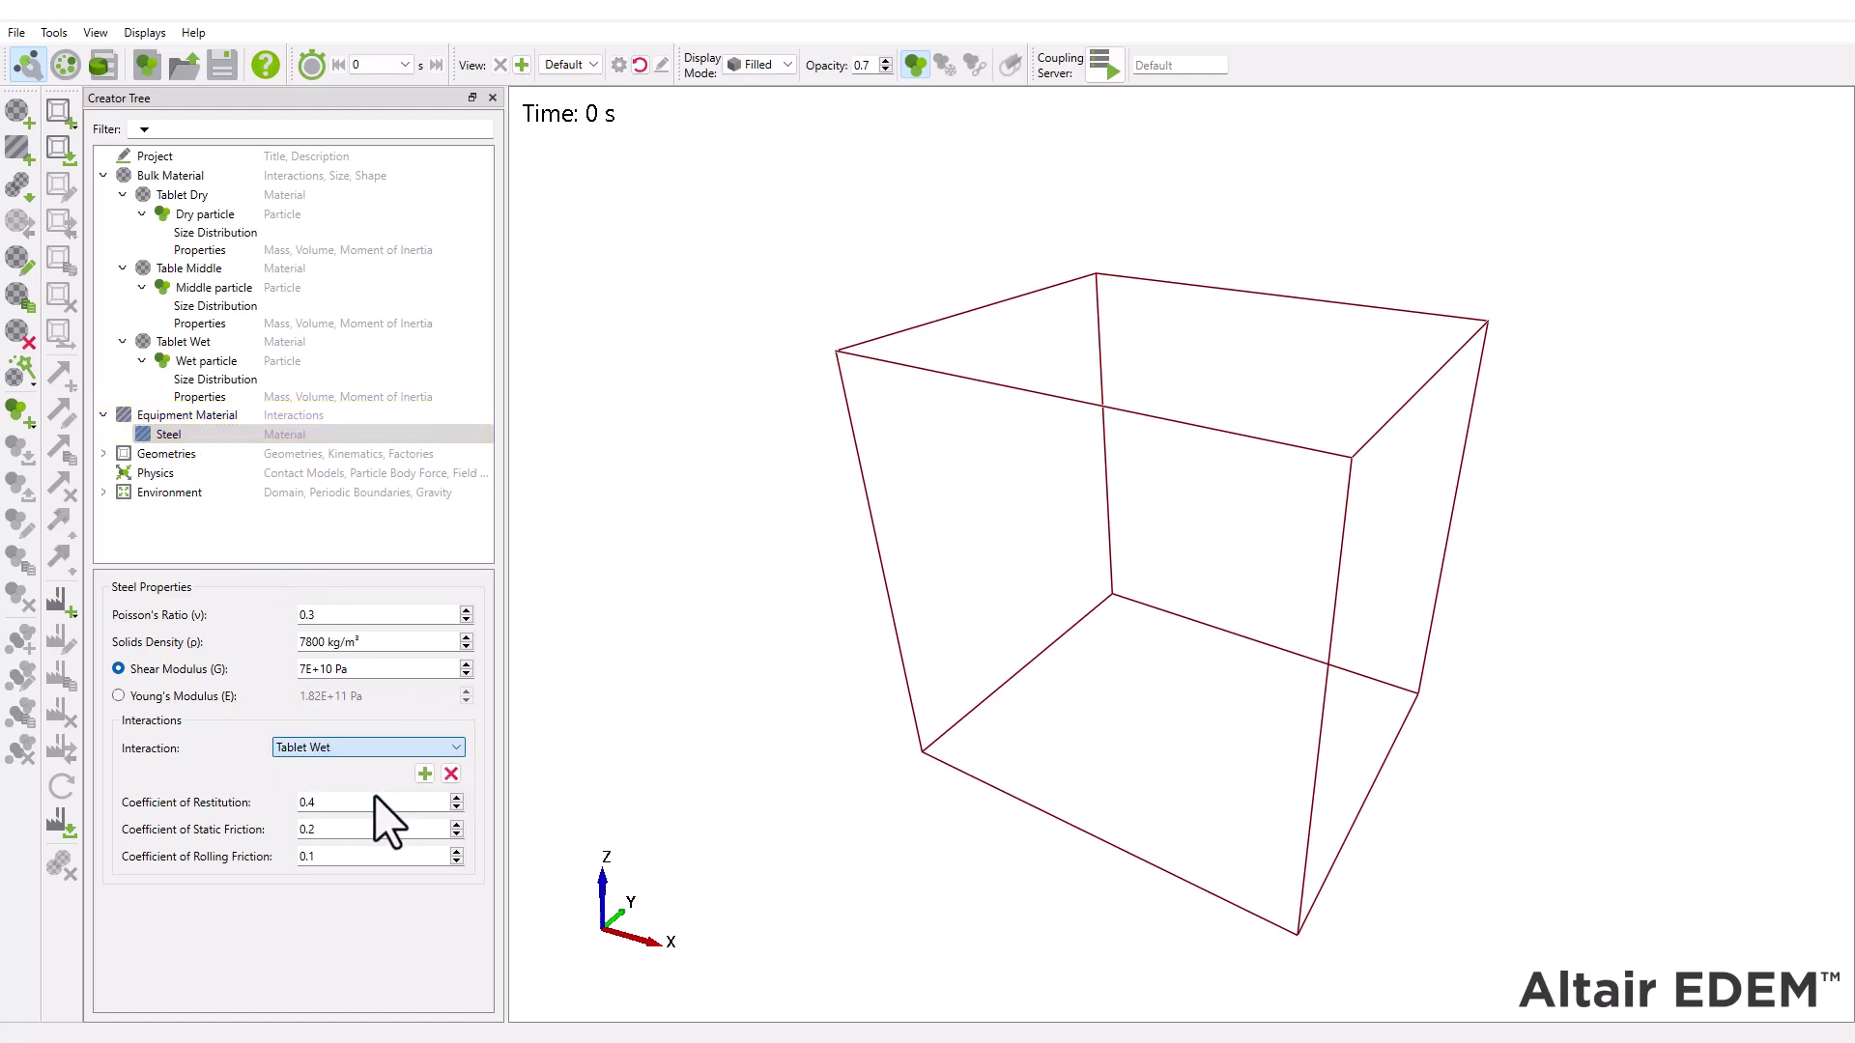
left_click(425, 774)
key("Return")
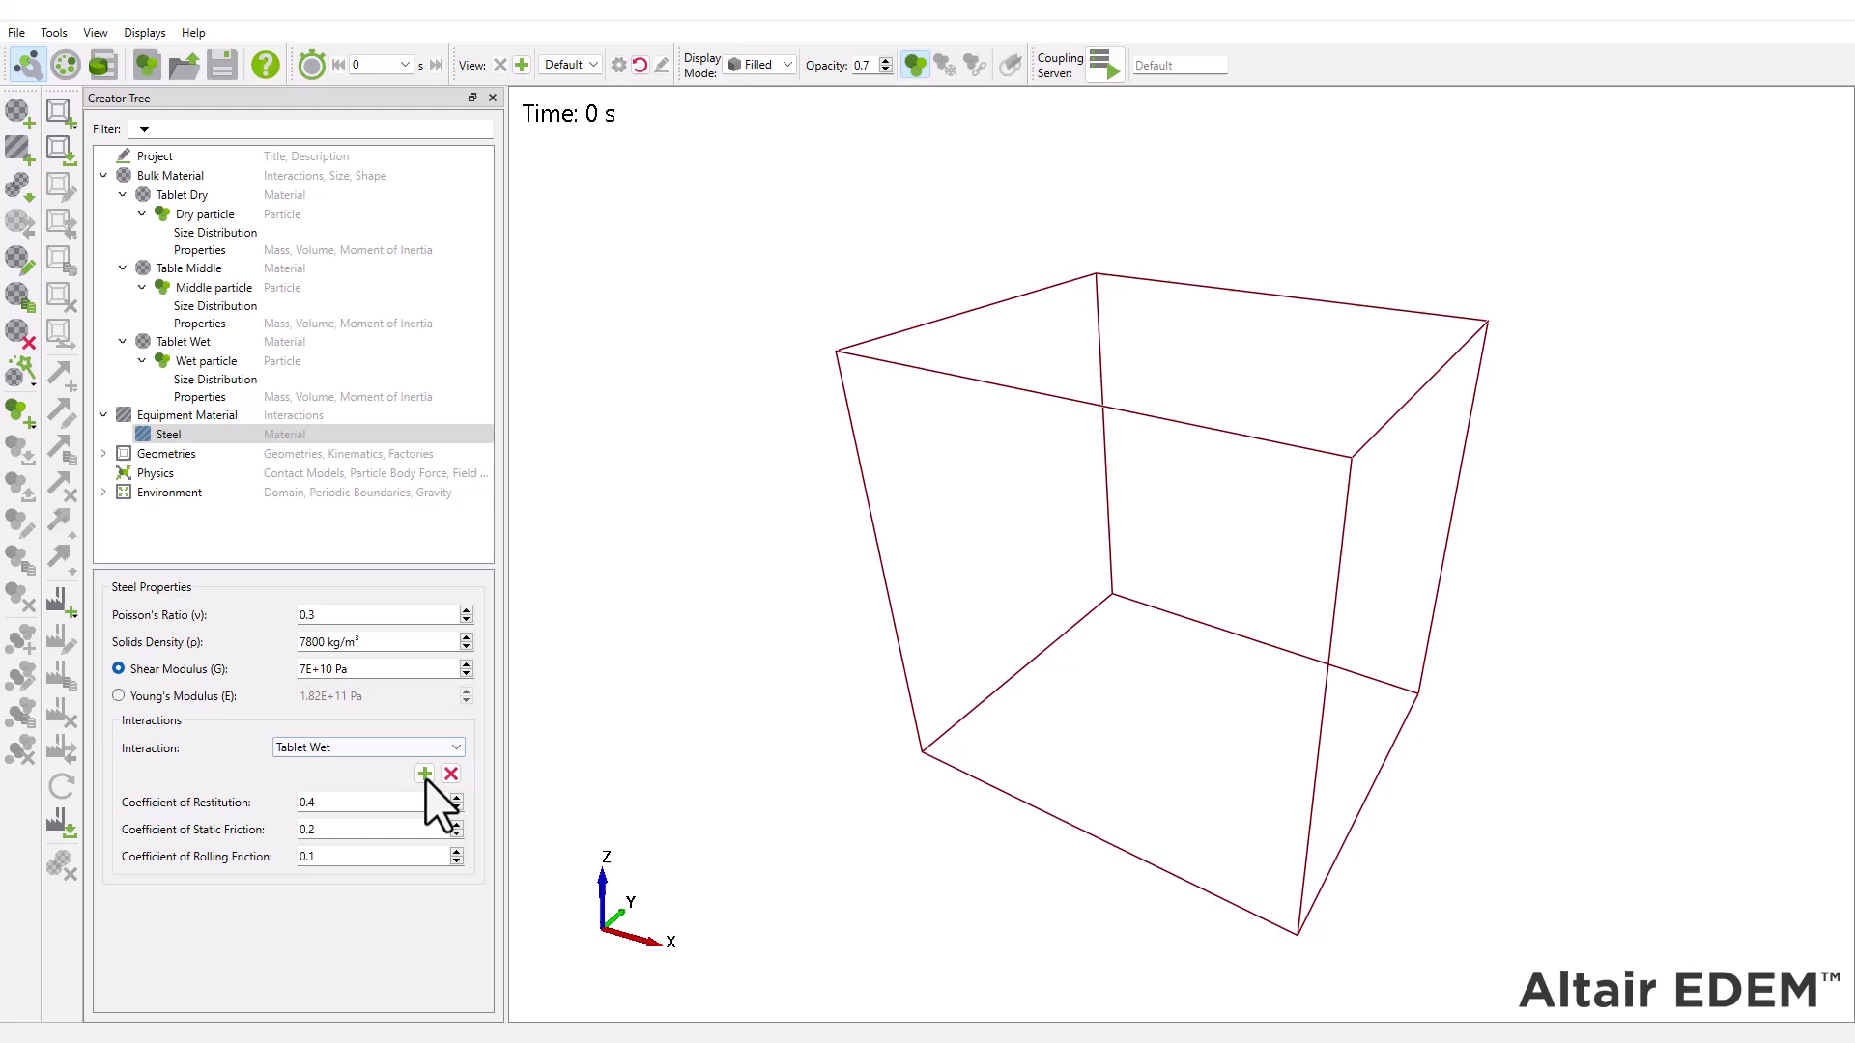
left_click(103, 176)
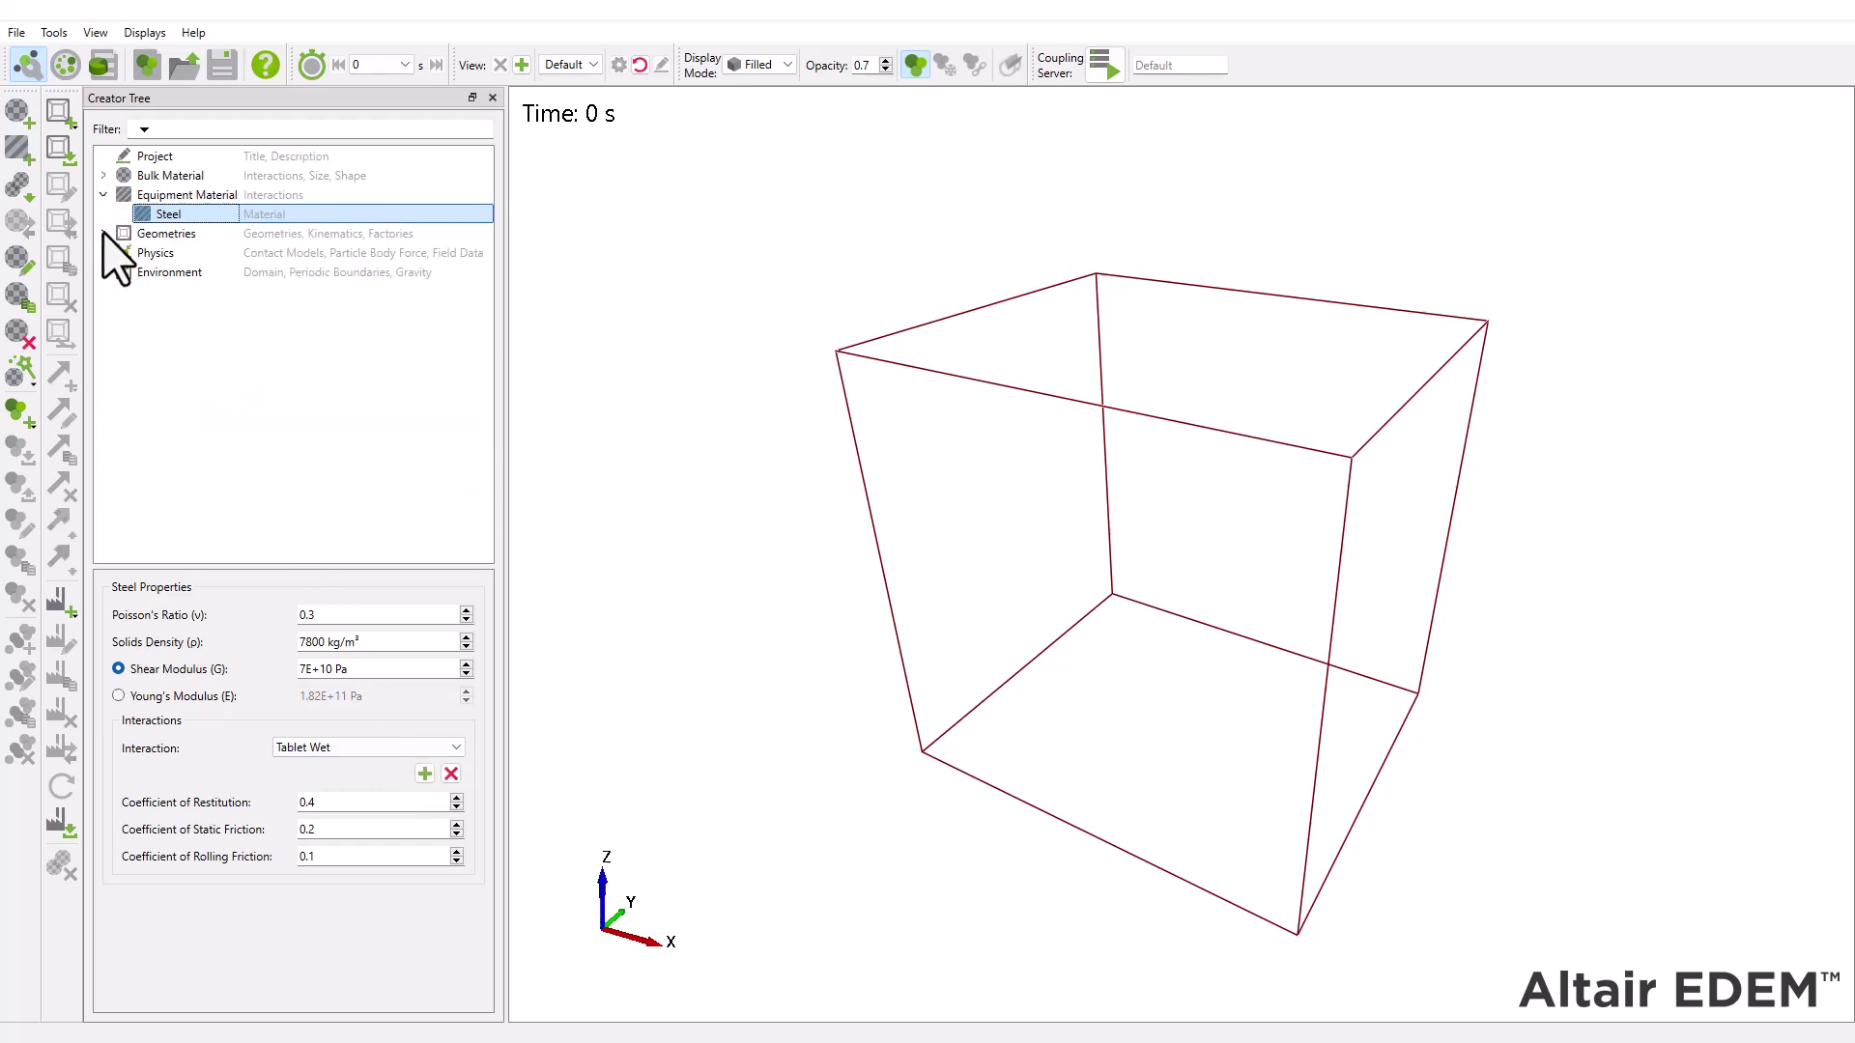
Import Generic_Tablet_Coater.igs into Geometries using Millimeters as the import units.
left_click(104, 234)
right_click(205, 241)
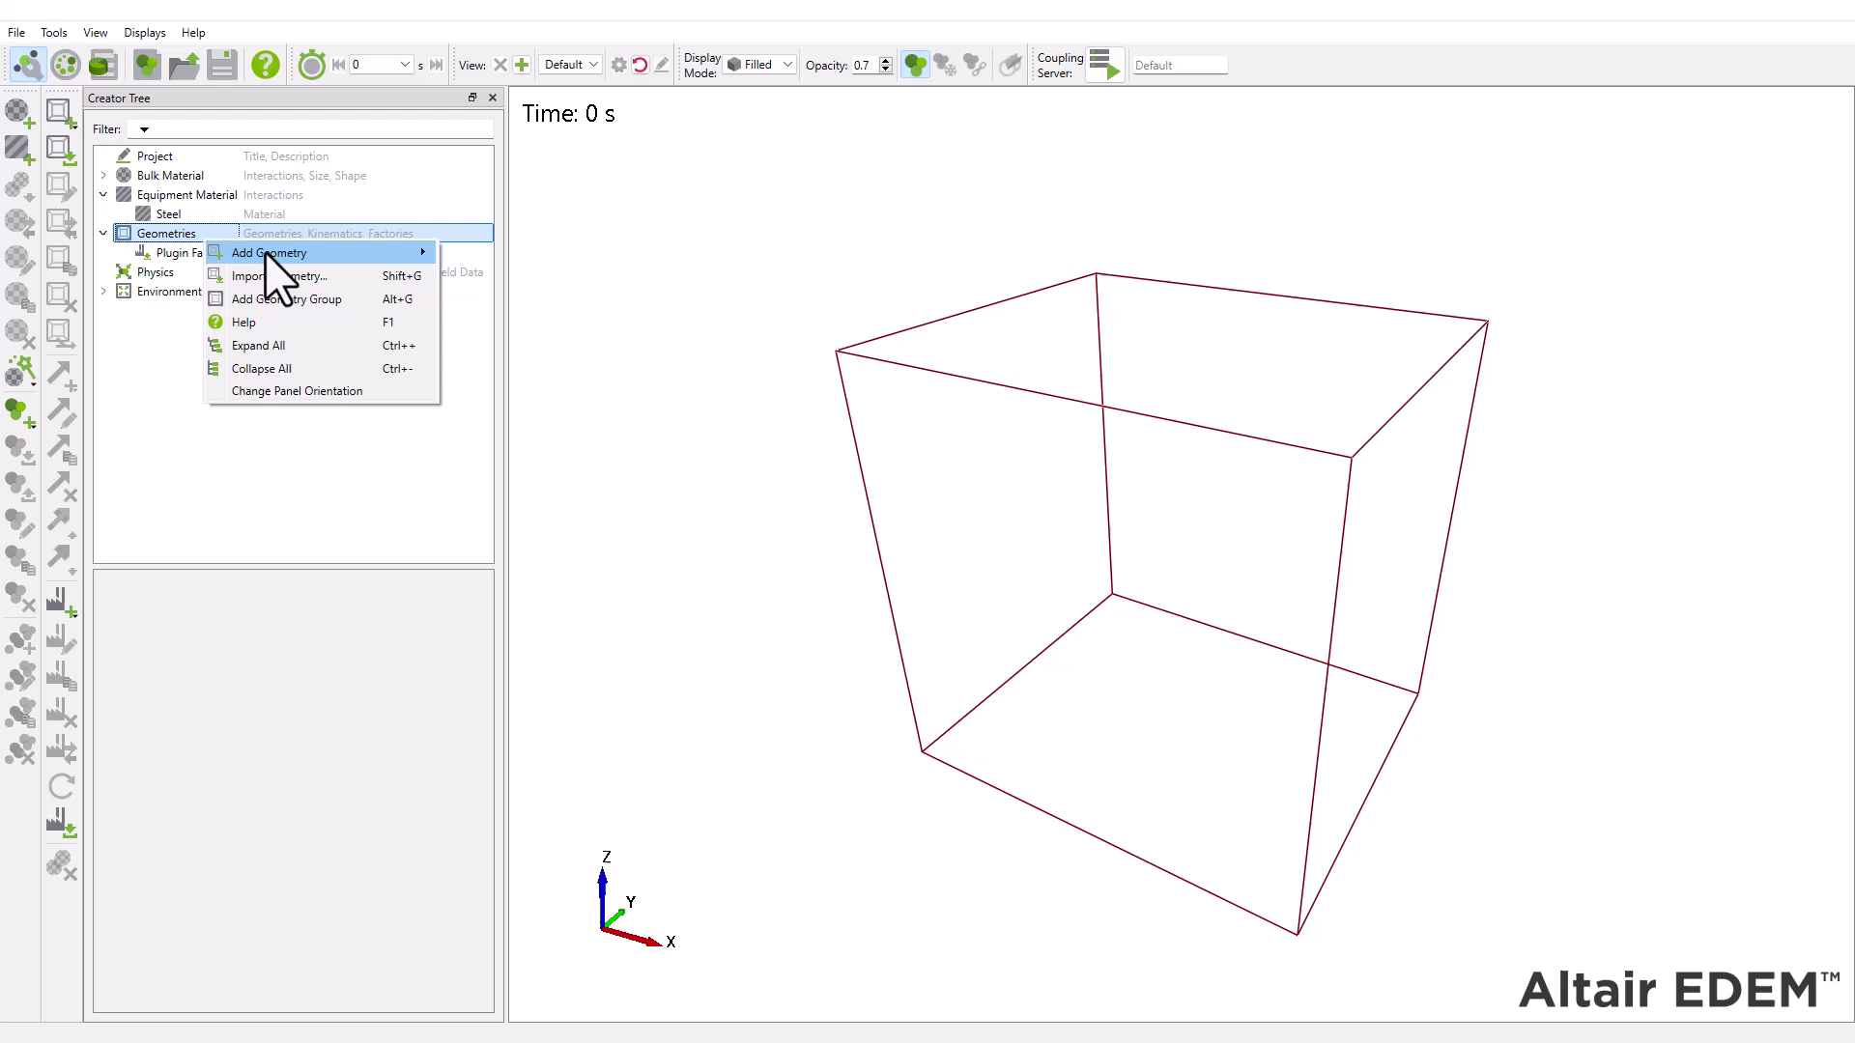
left_click(281, 275)
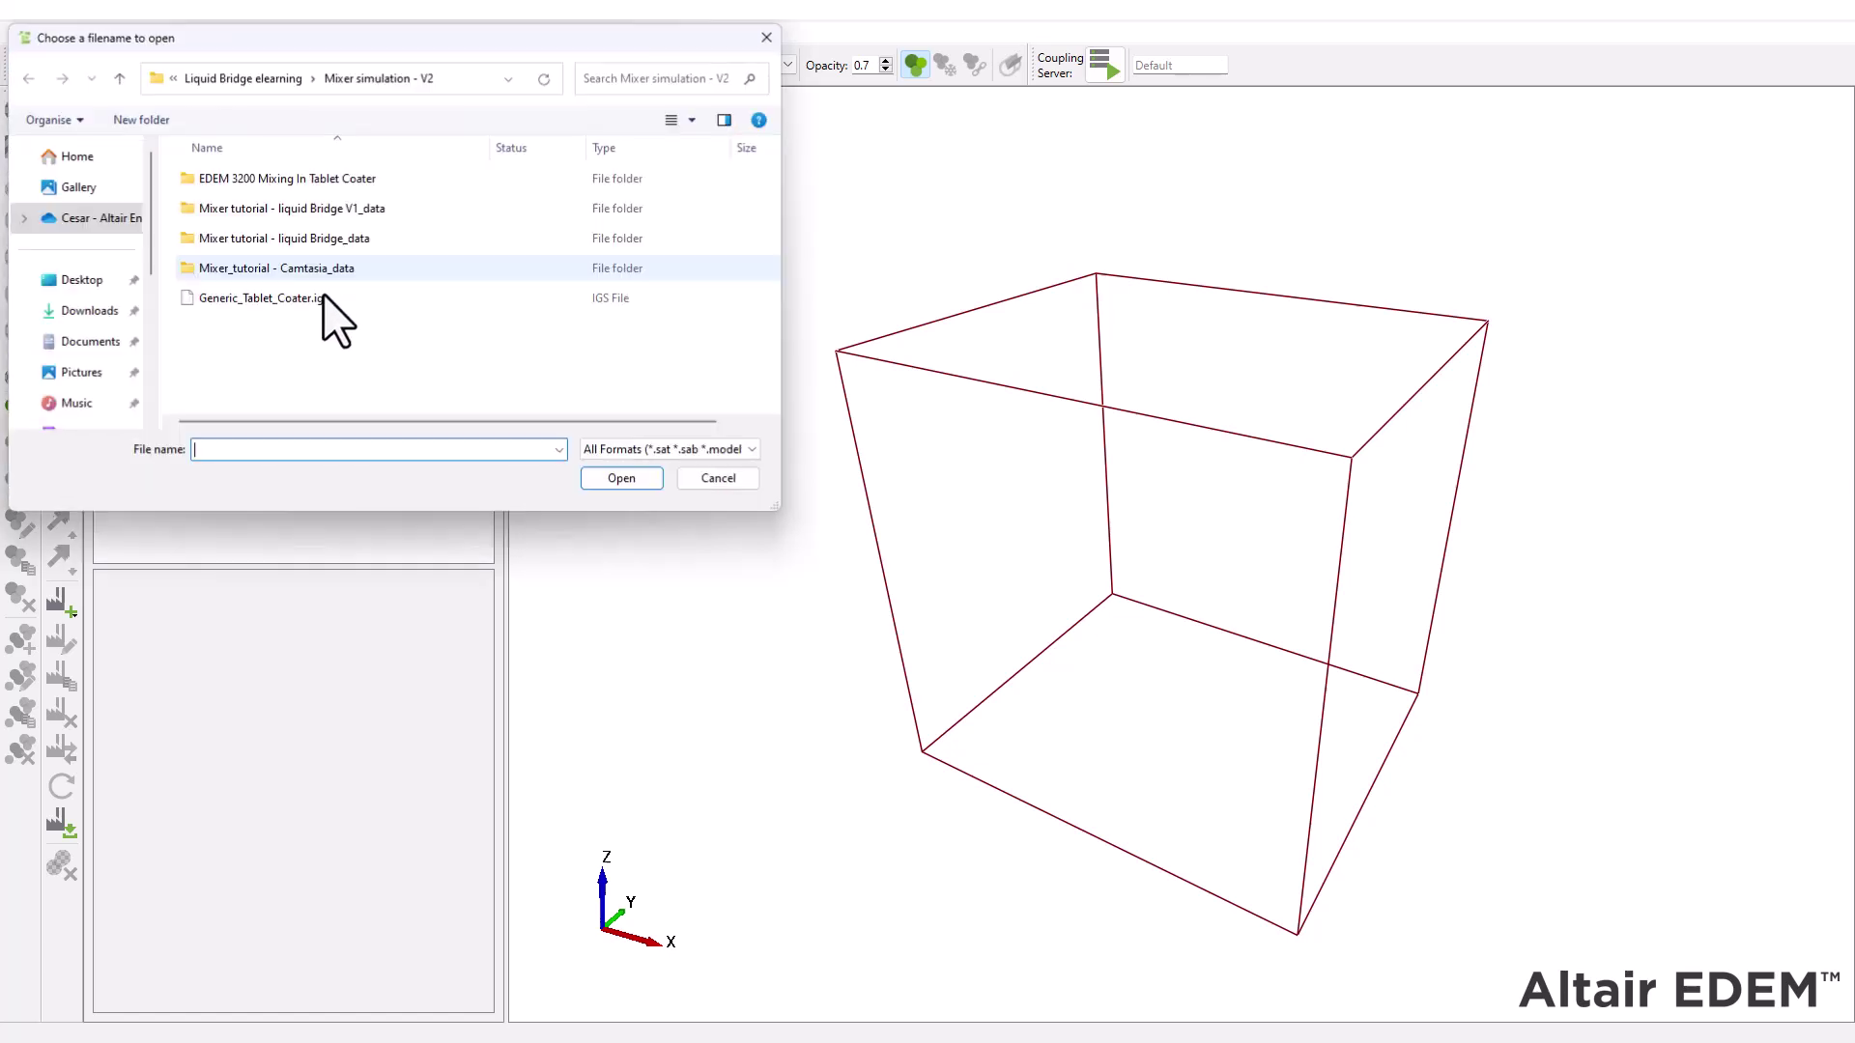
double_click(323, 296)
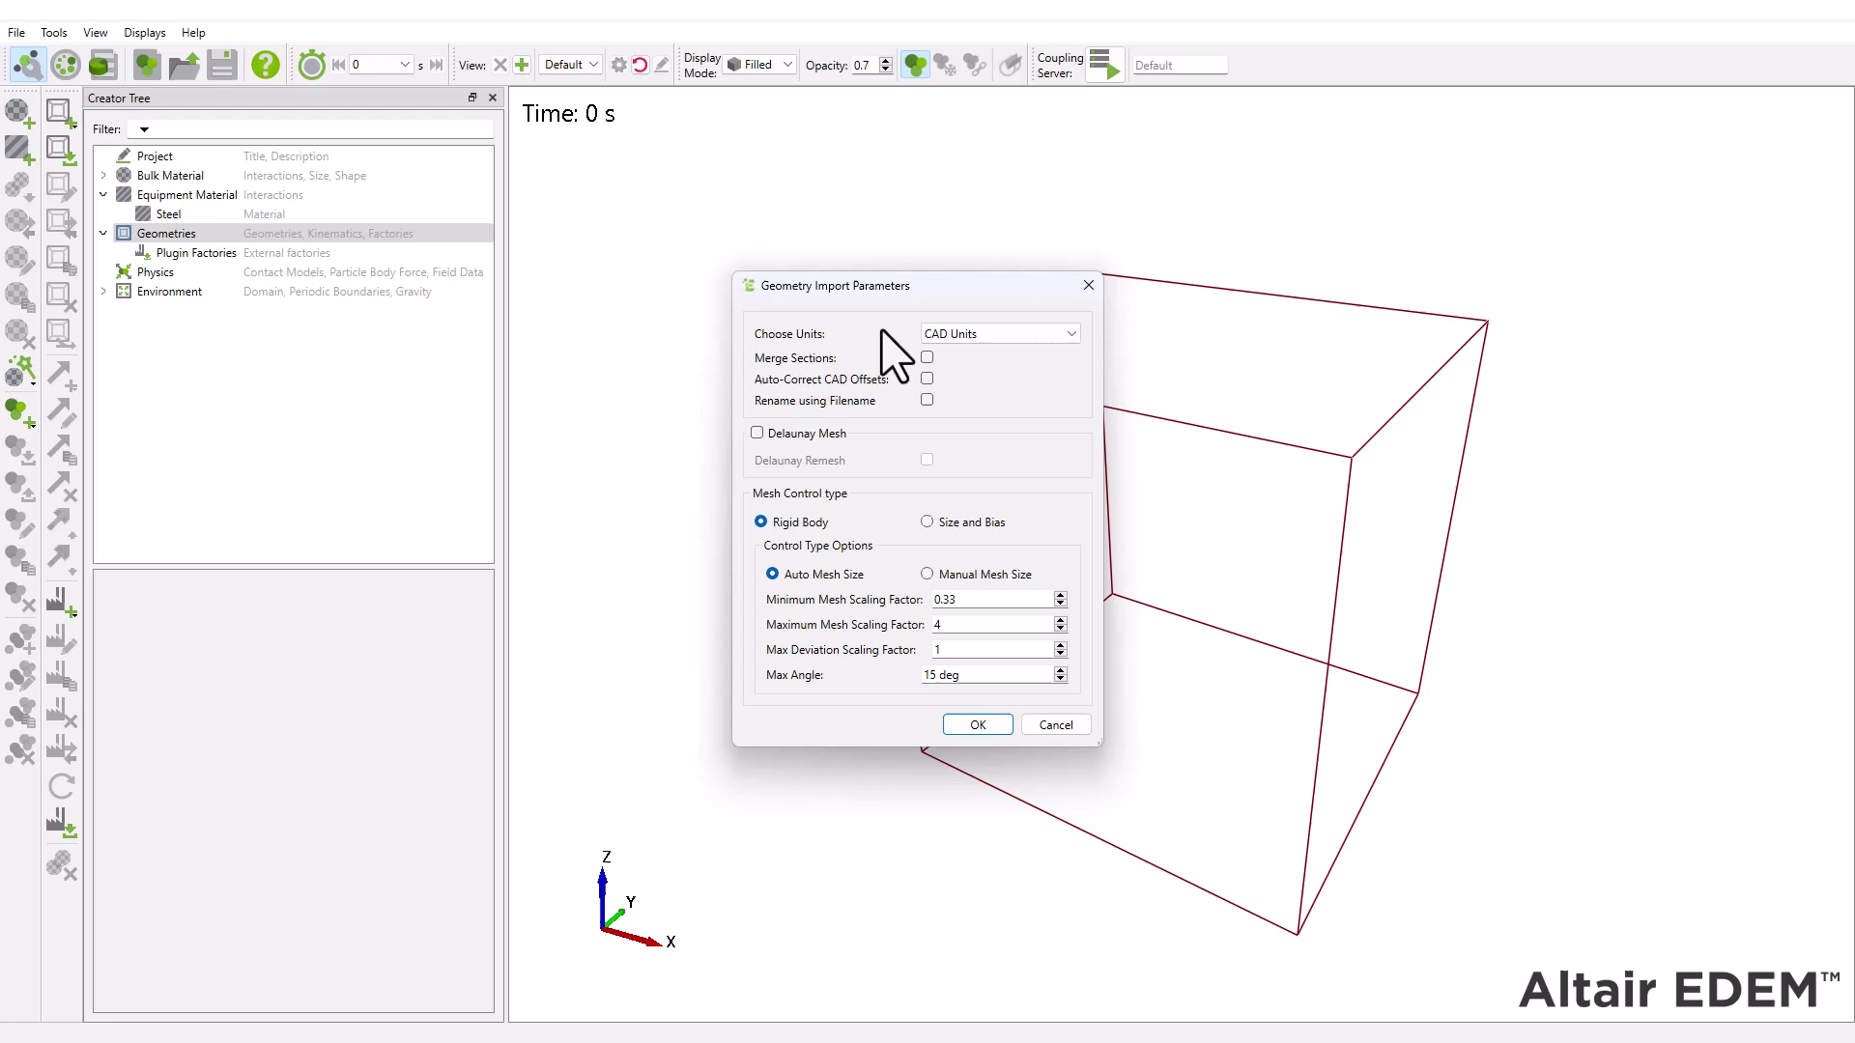
left_click(1028, 338)
left_click(1009, 418)
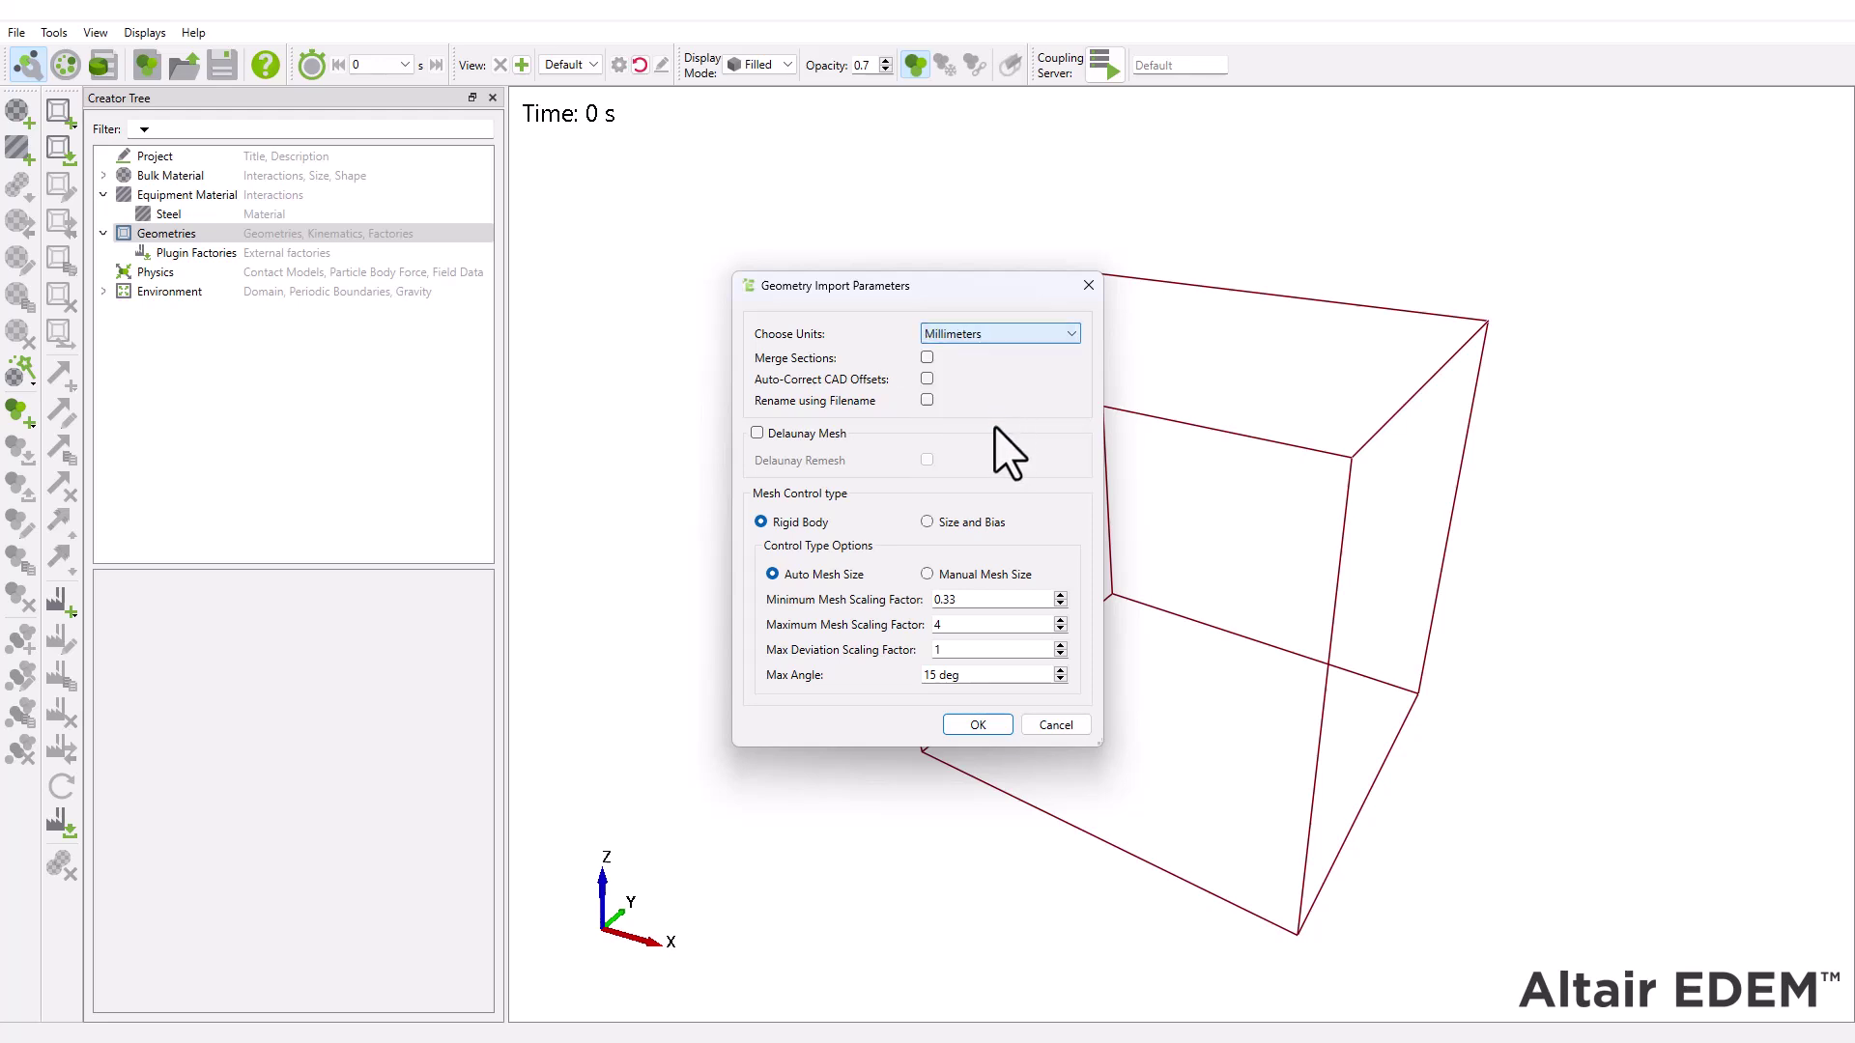
left_click(959, 720)
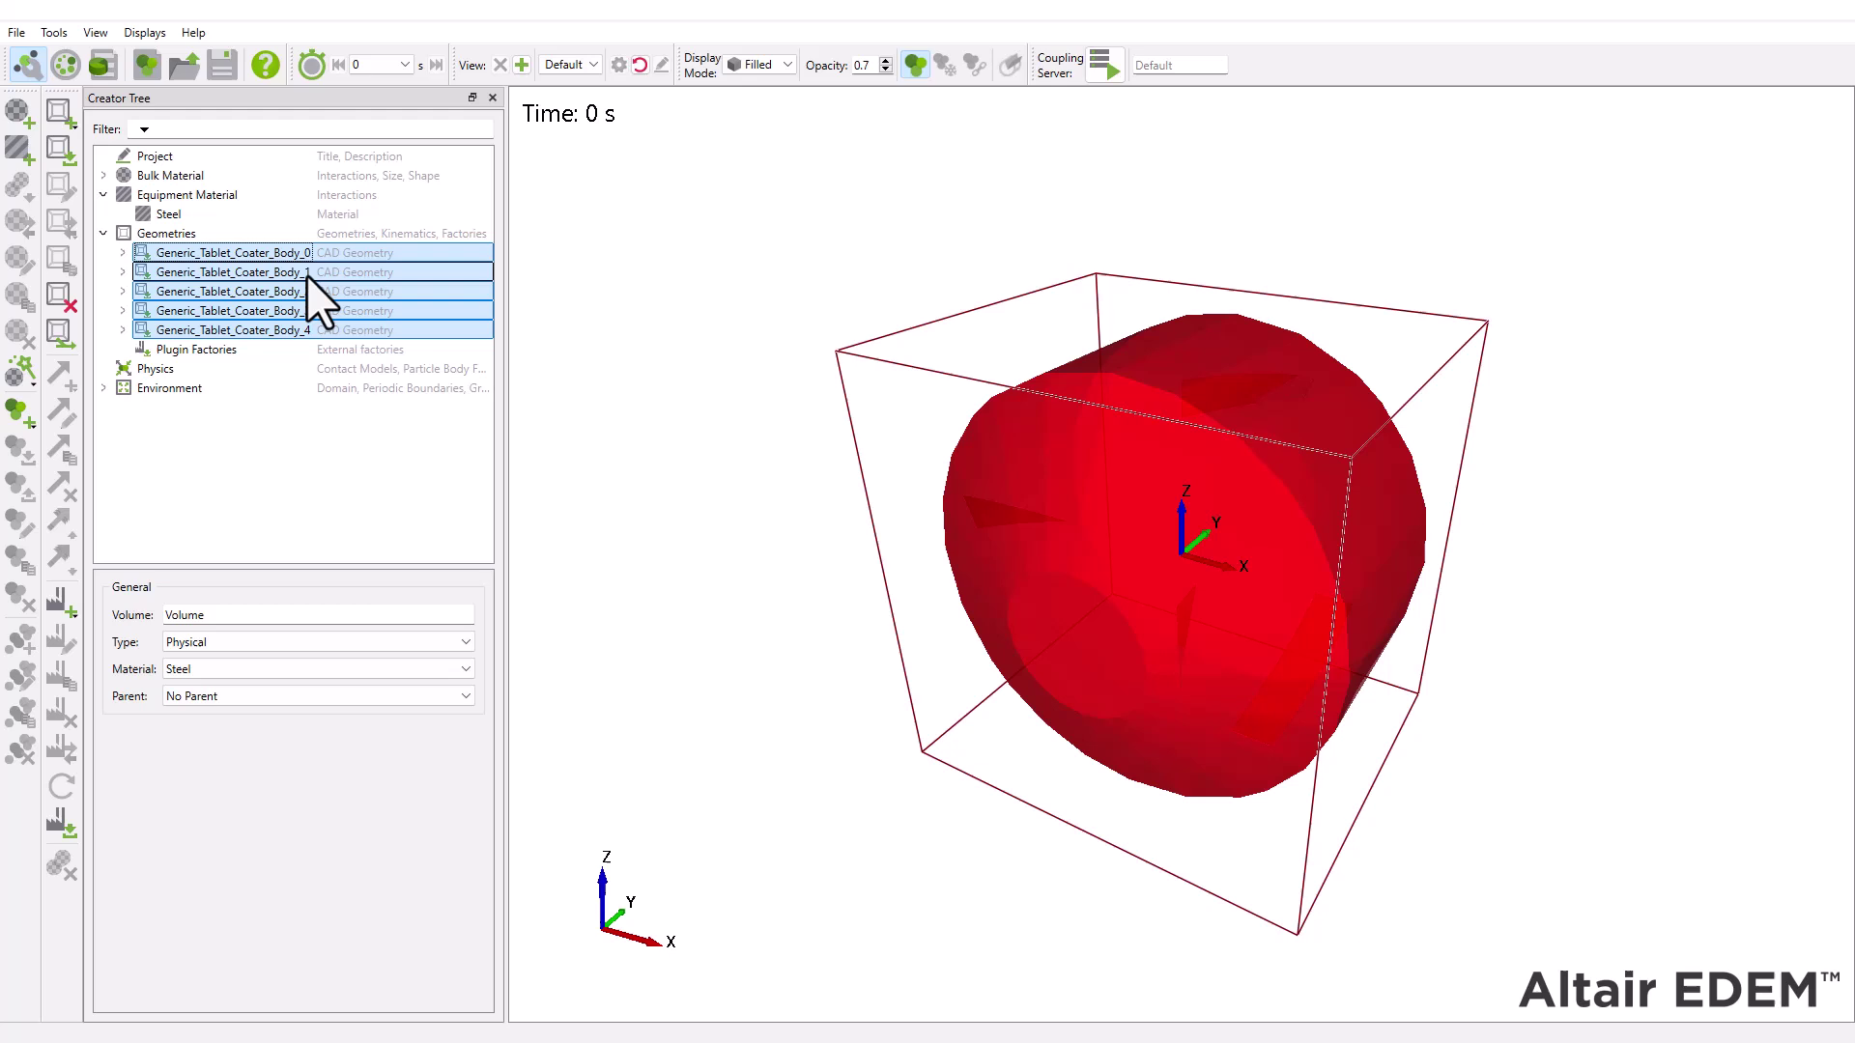
Merge coater bodies Body_1 through Body_4 into a single geometry.
left_click(305, 275)
key("Down")
key("Down")
key("Down")
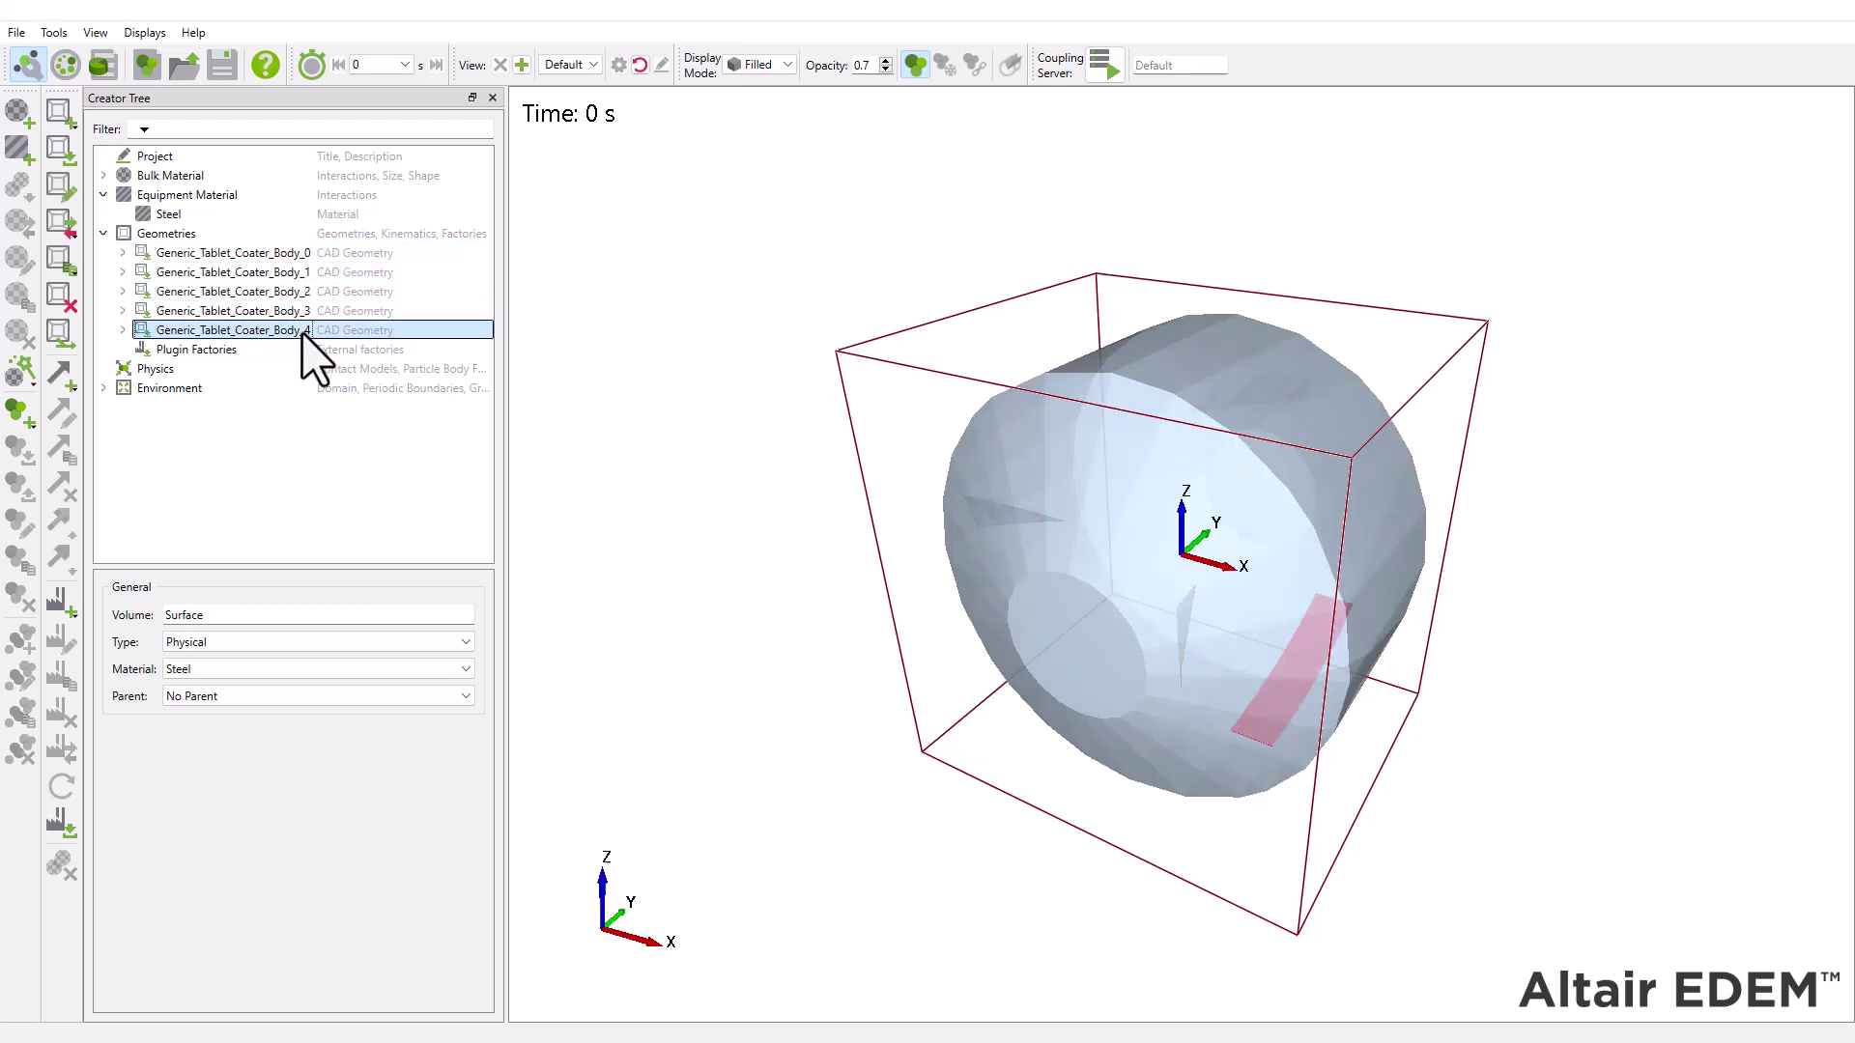
left_click_drag(319, 274, 326, 327)
right_click(326, 326)
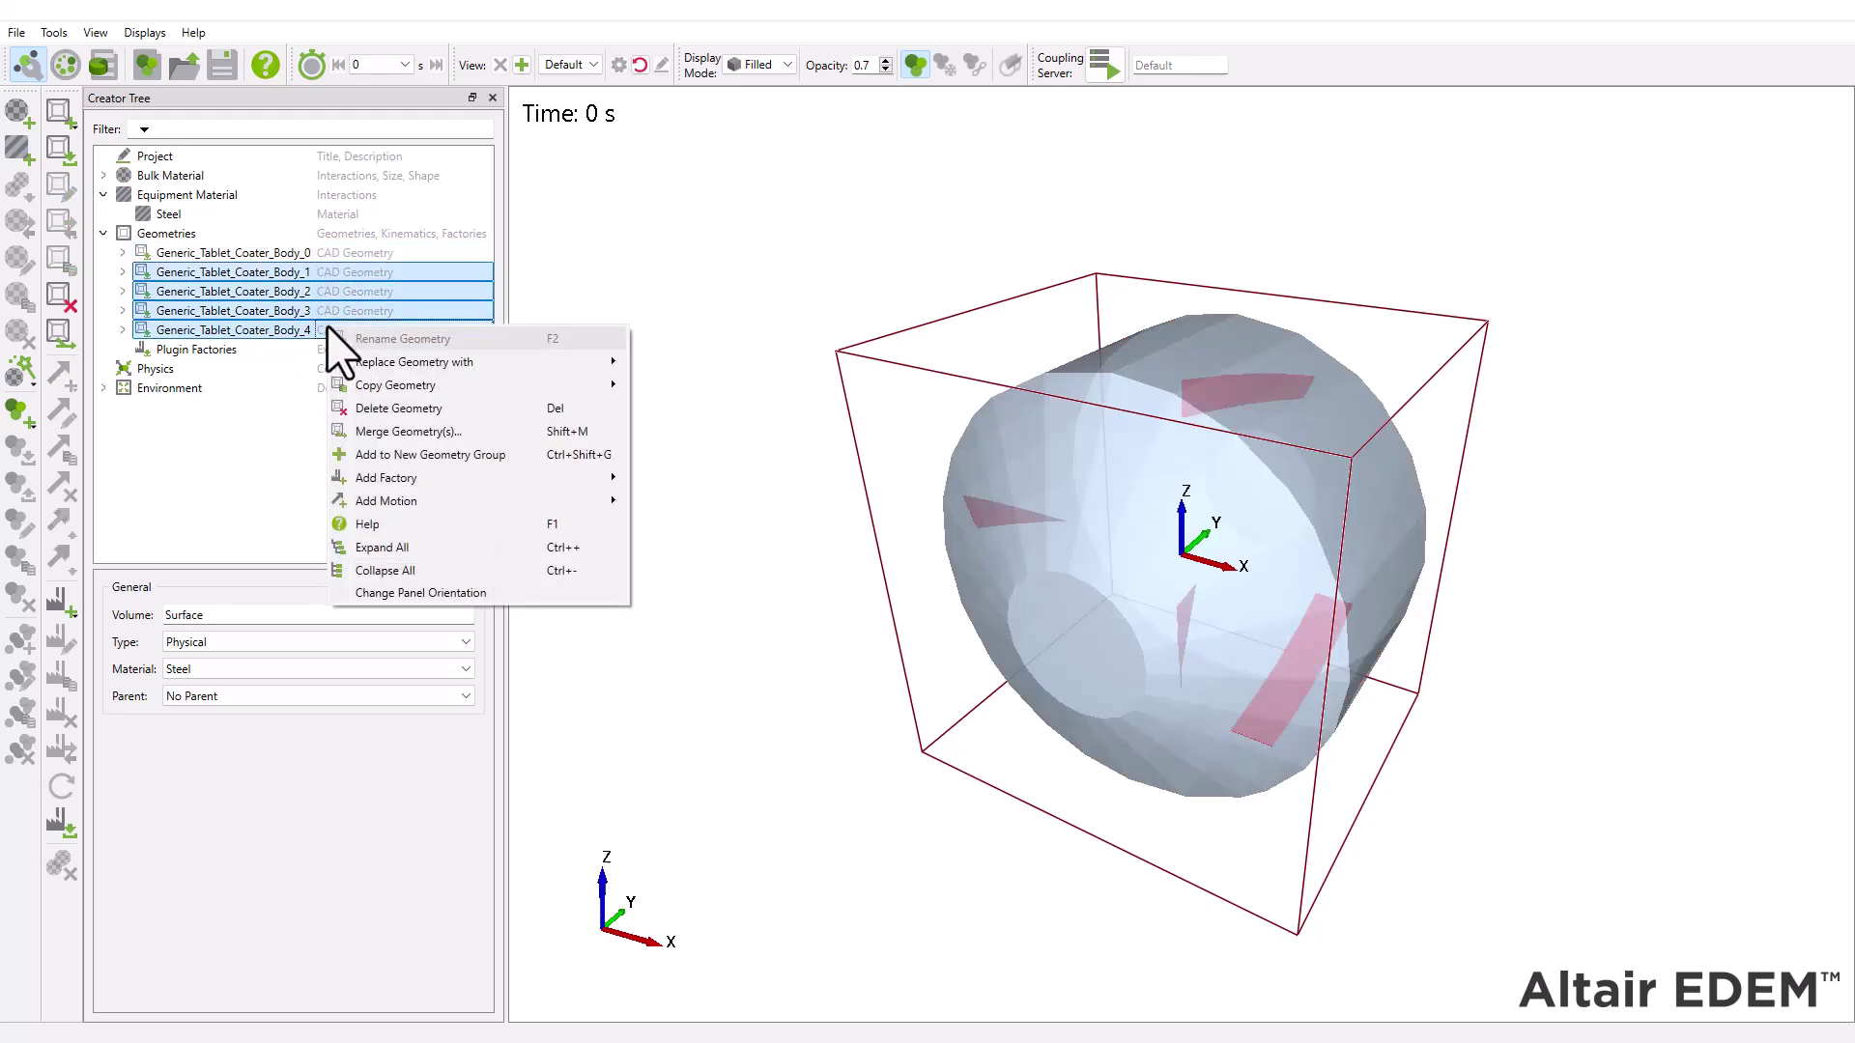
left_click(466, 432)
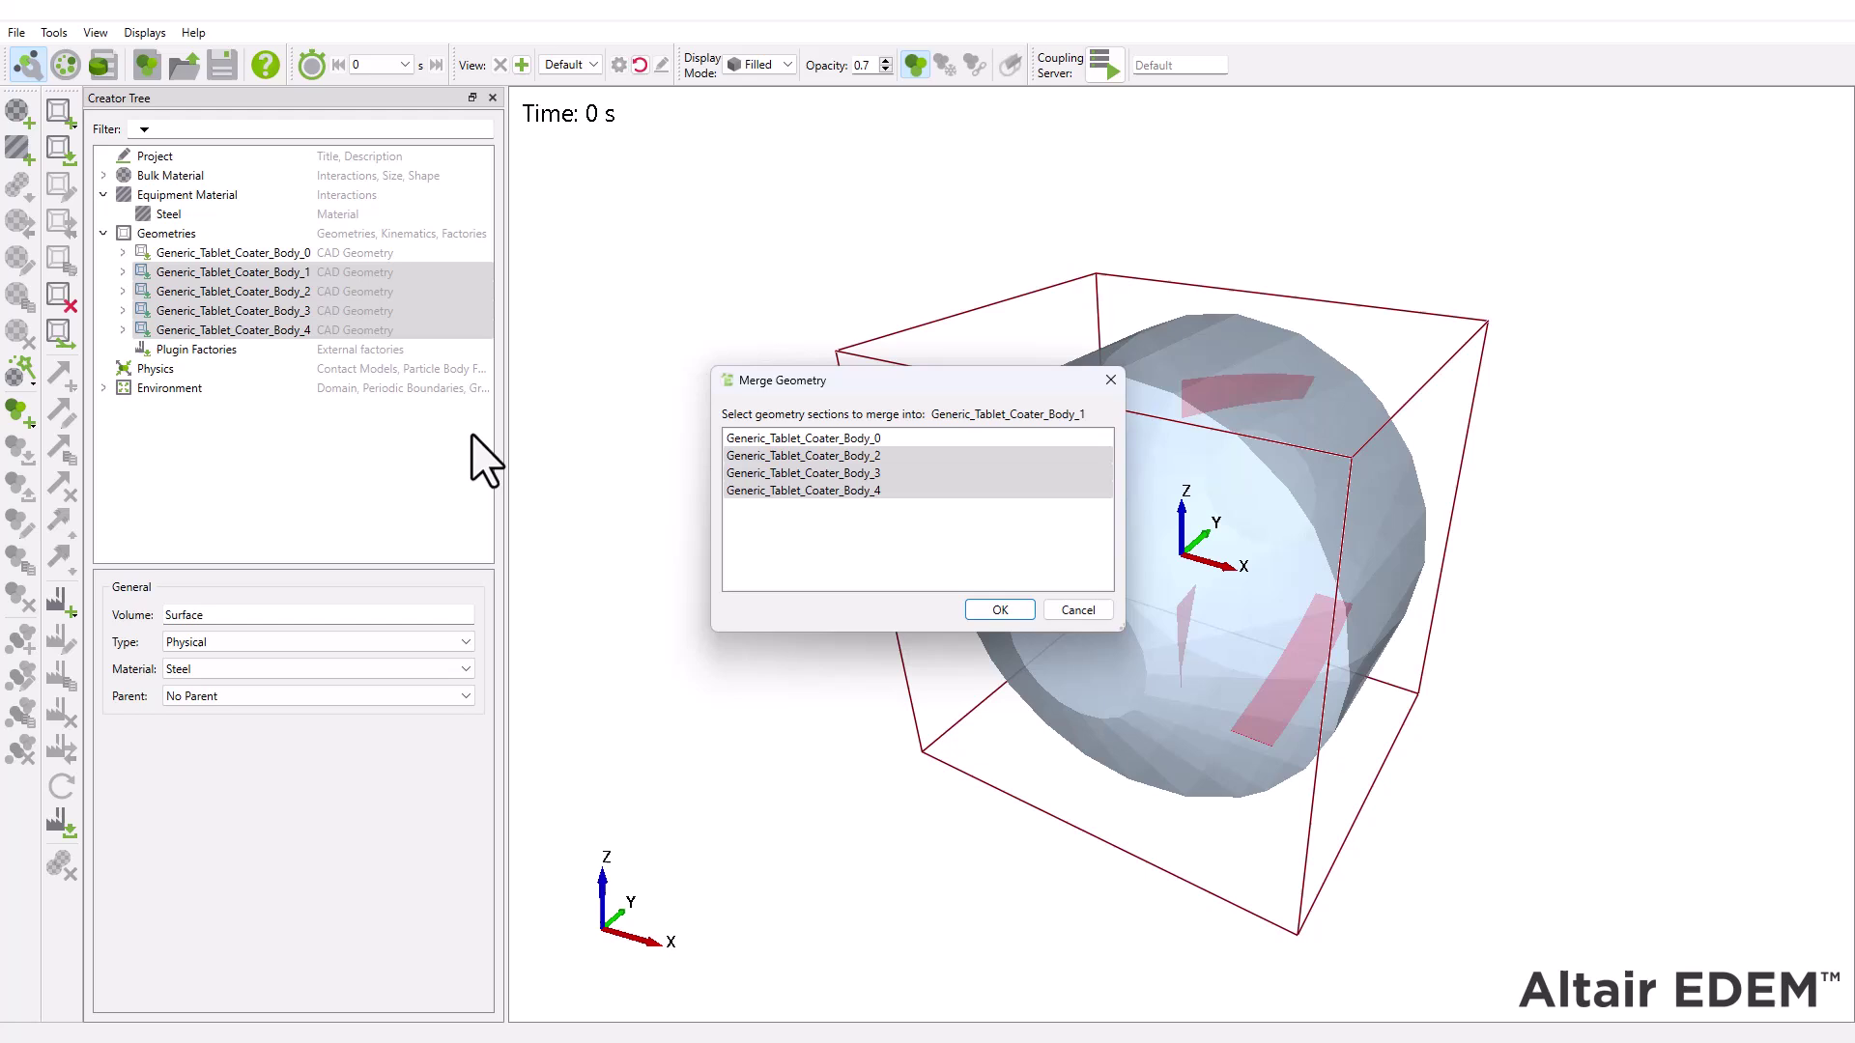
left_click(1001, 606)
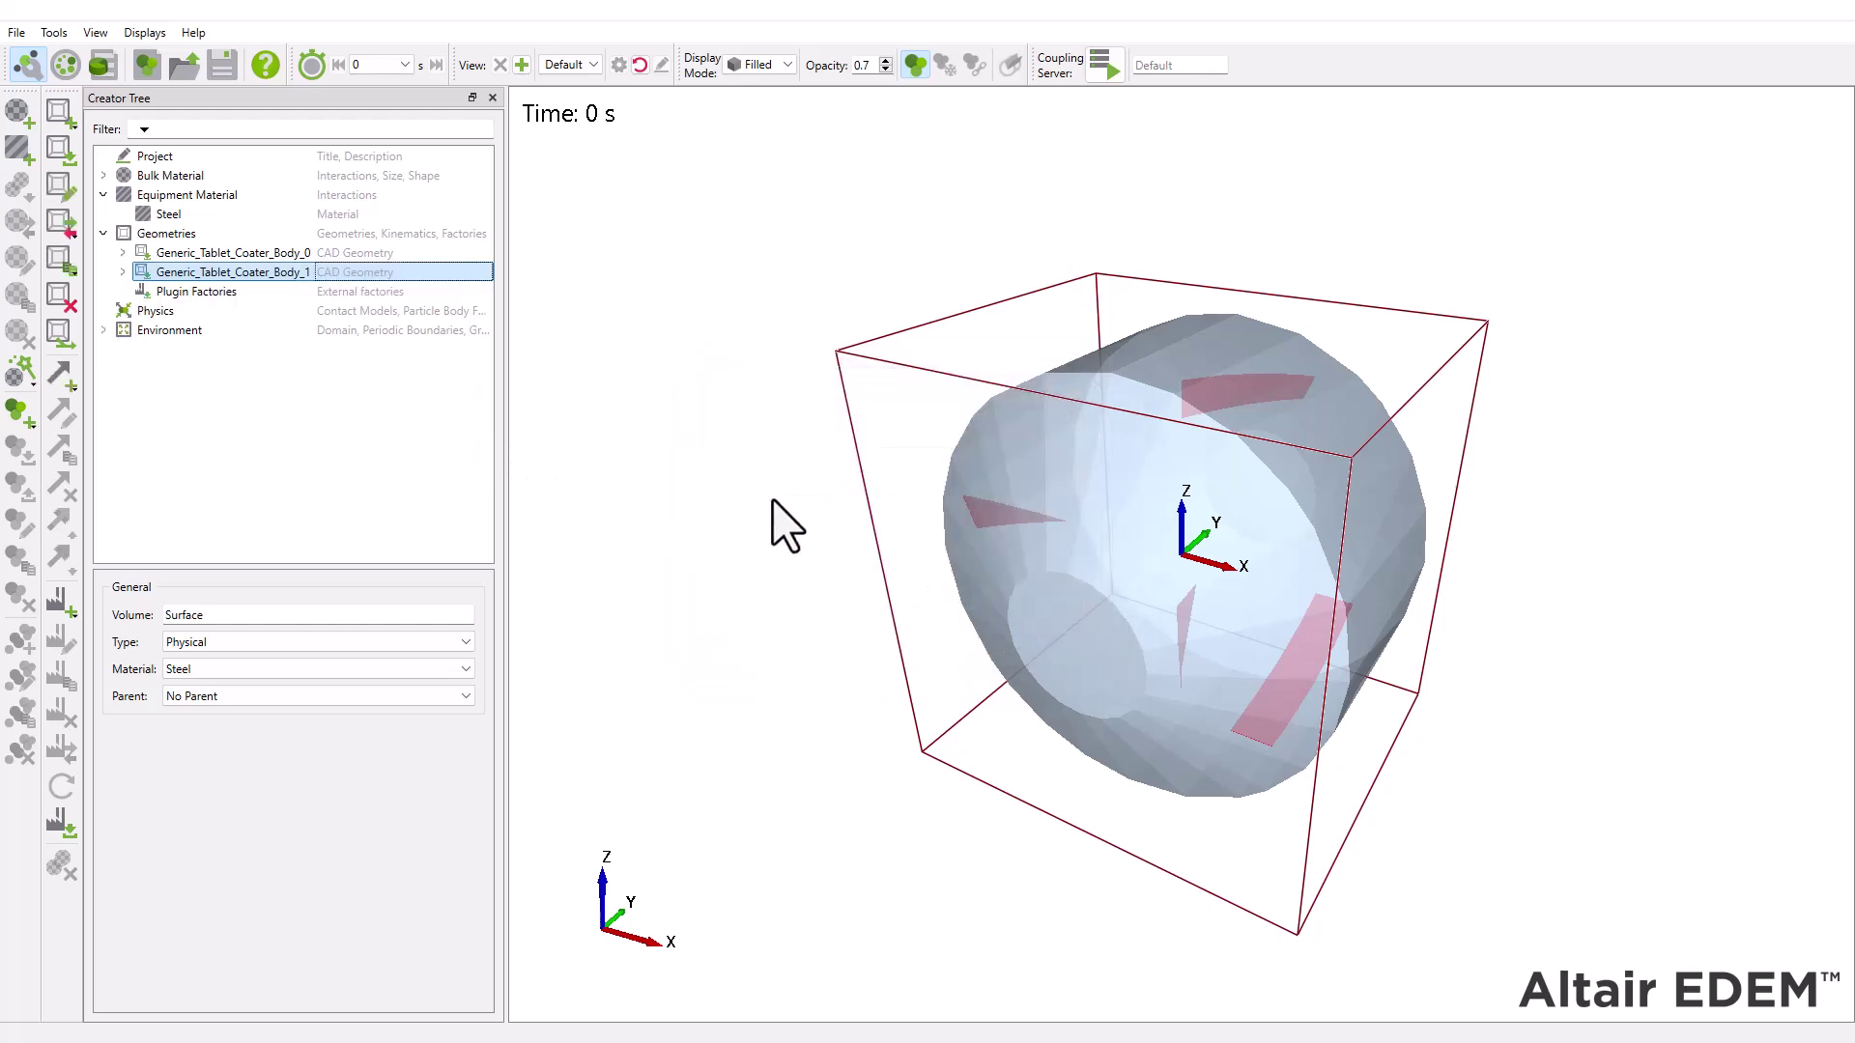
Rename the merged geometry 'Blades' and Body_0 'Mixer'.
right_click(288, 274)
left_click(357, 286)
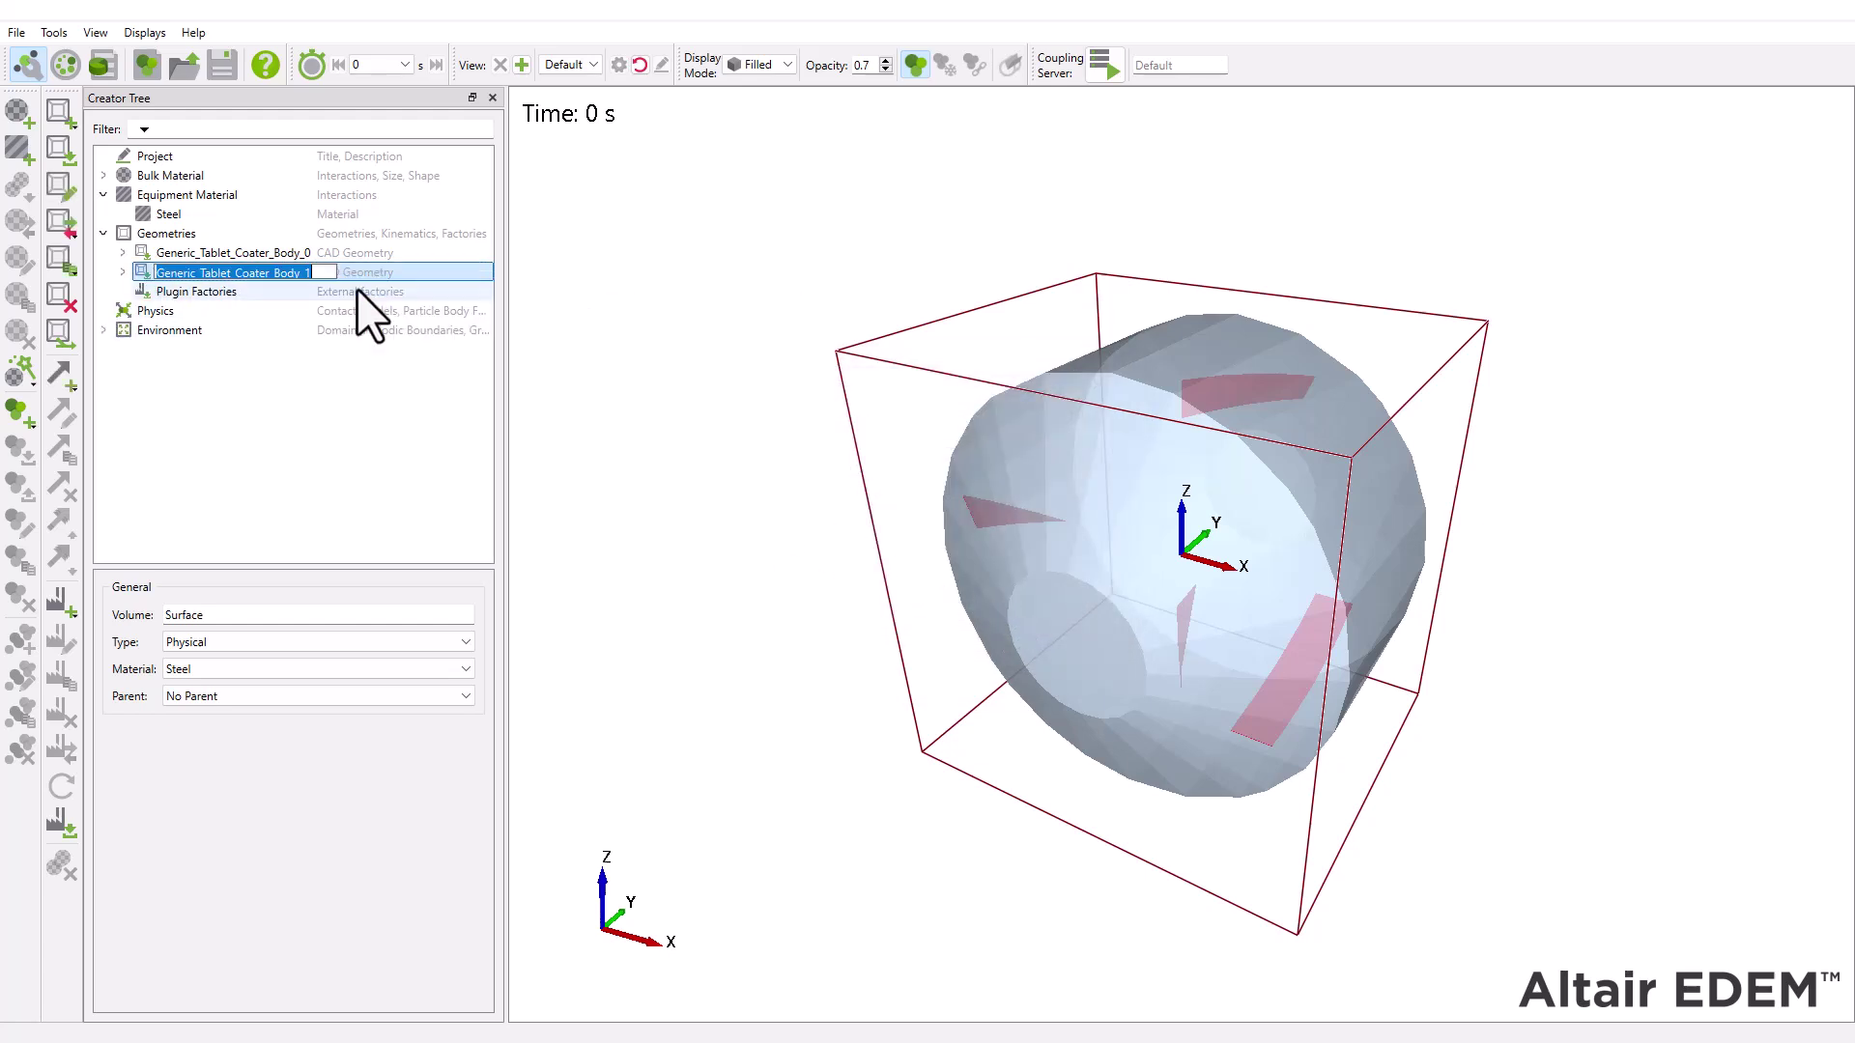
type("Blades")
key("Return")
left_click(279, 253)
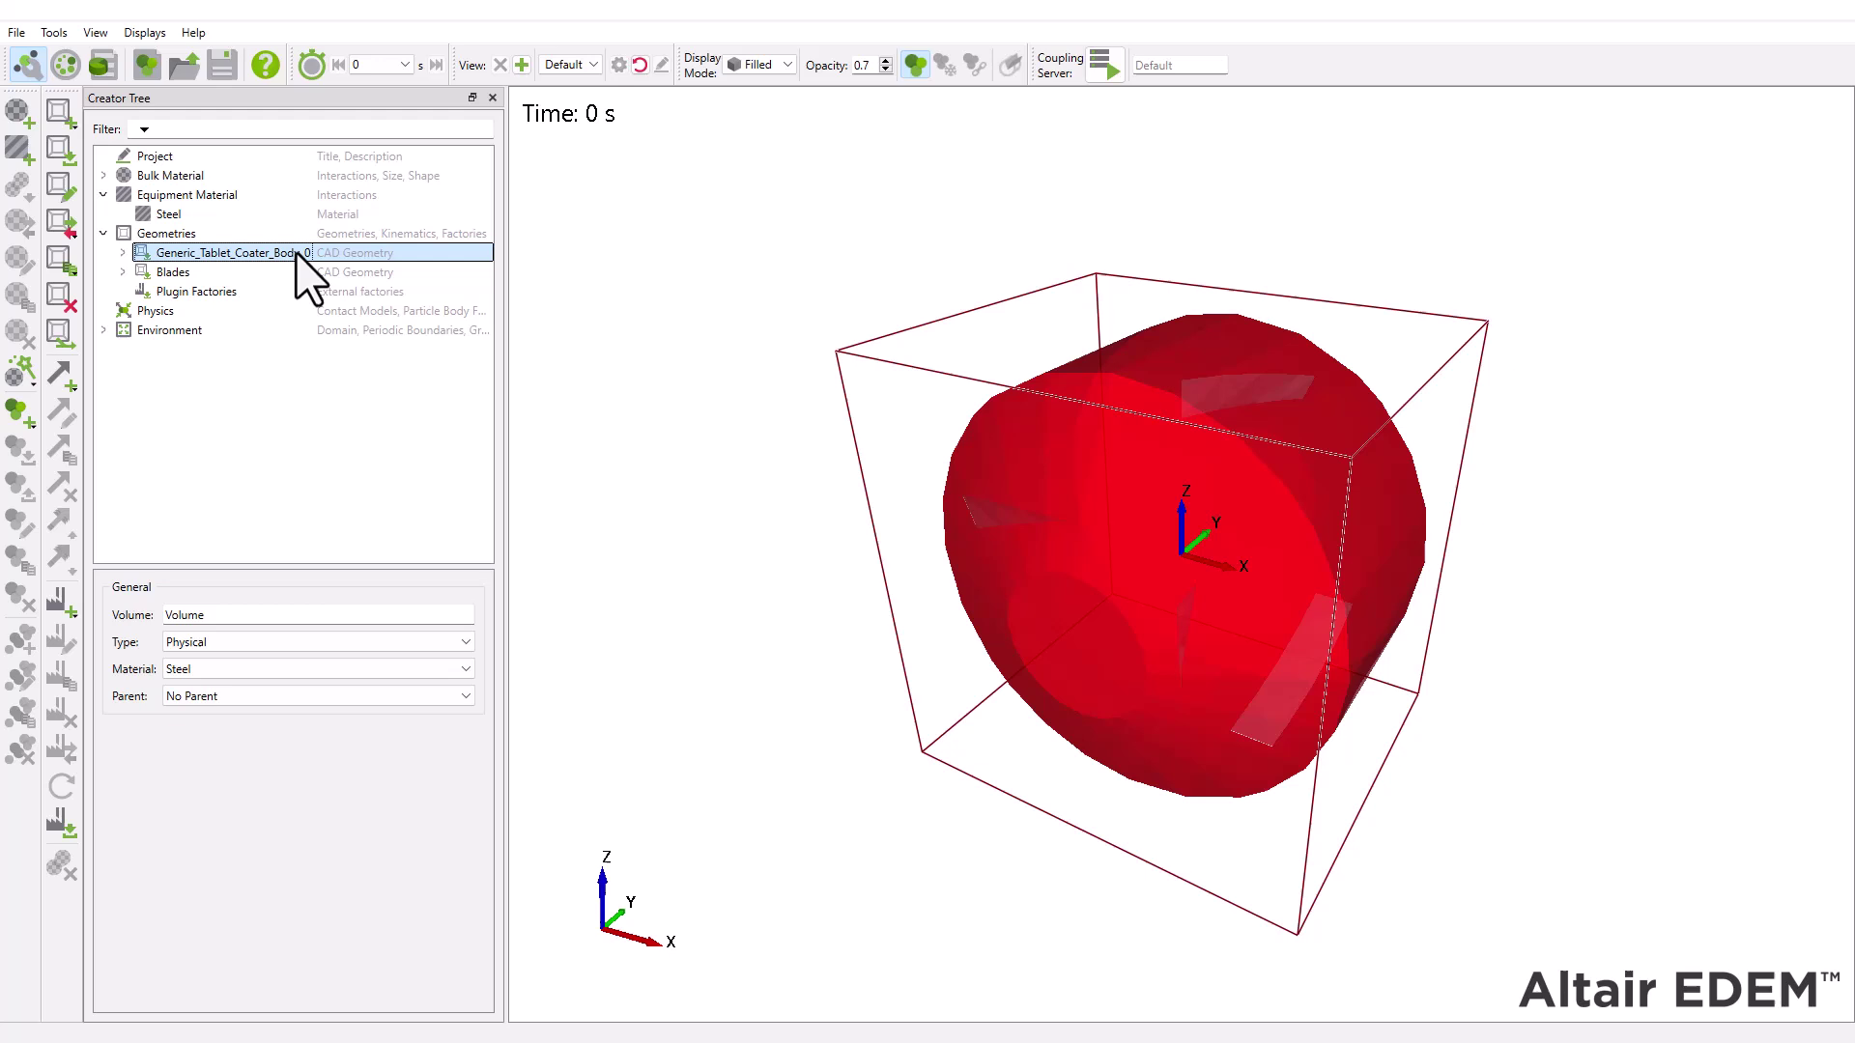
right_click(275, 256)
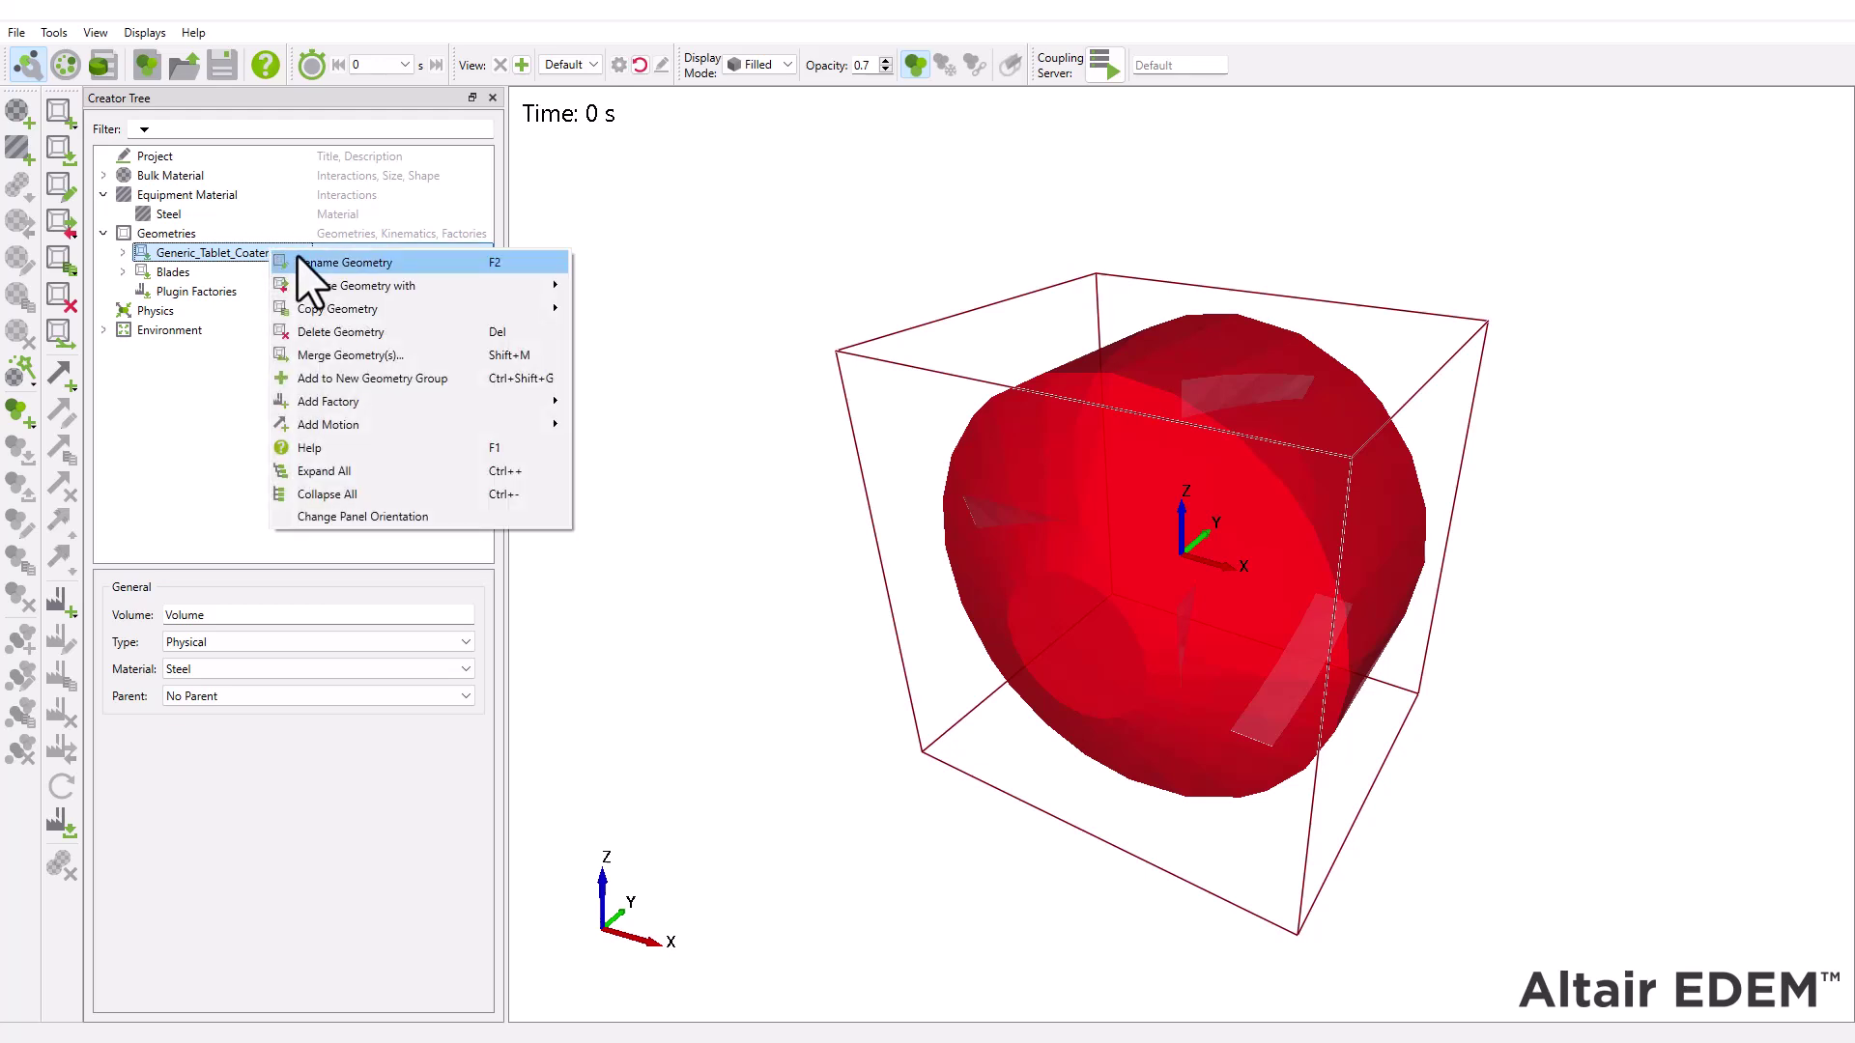
left_click(305, 257)
type("Mixer")
key("Return")
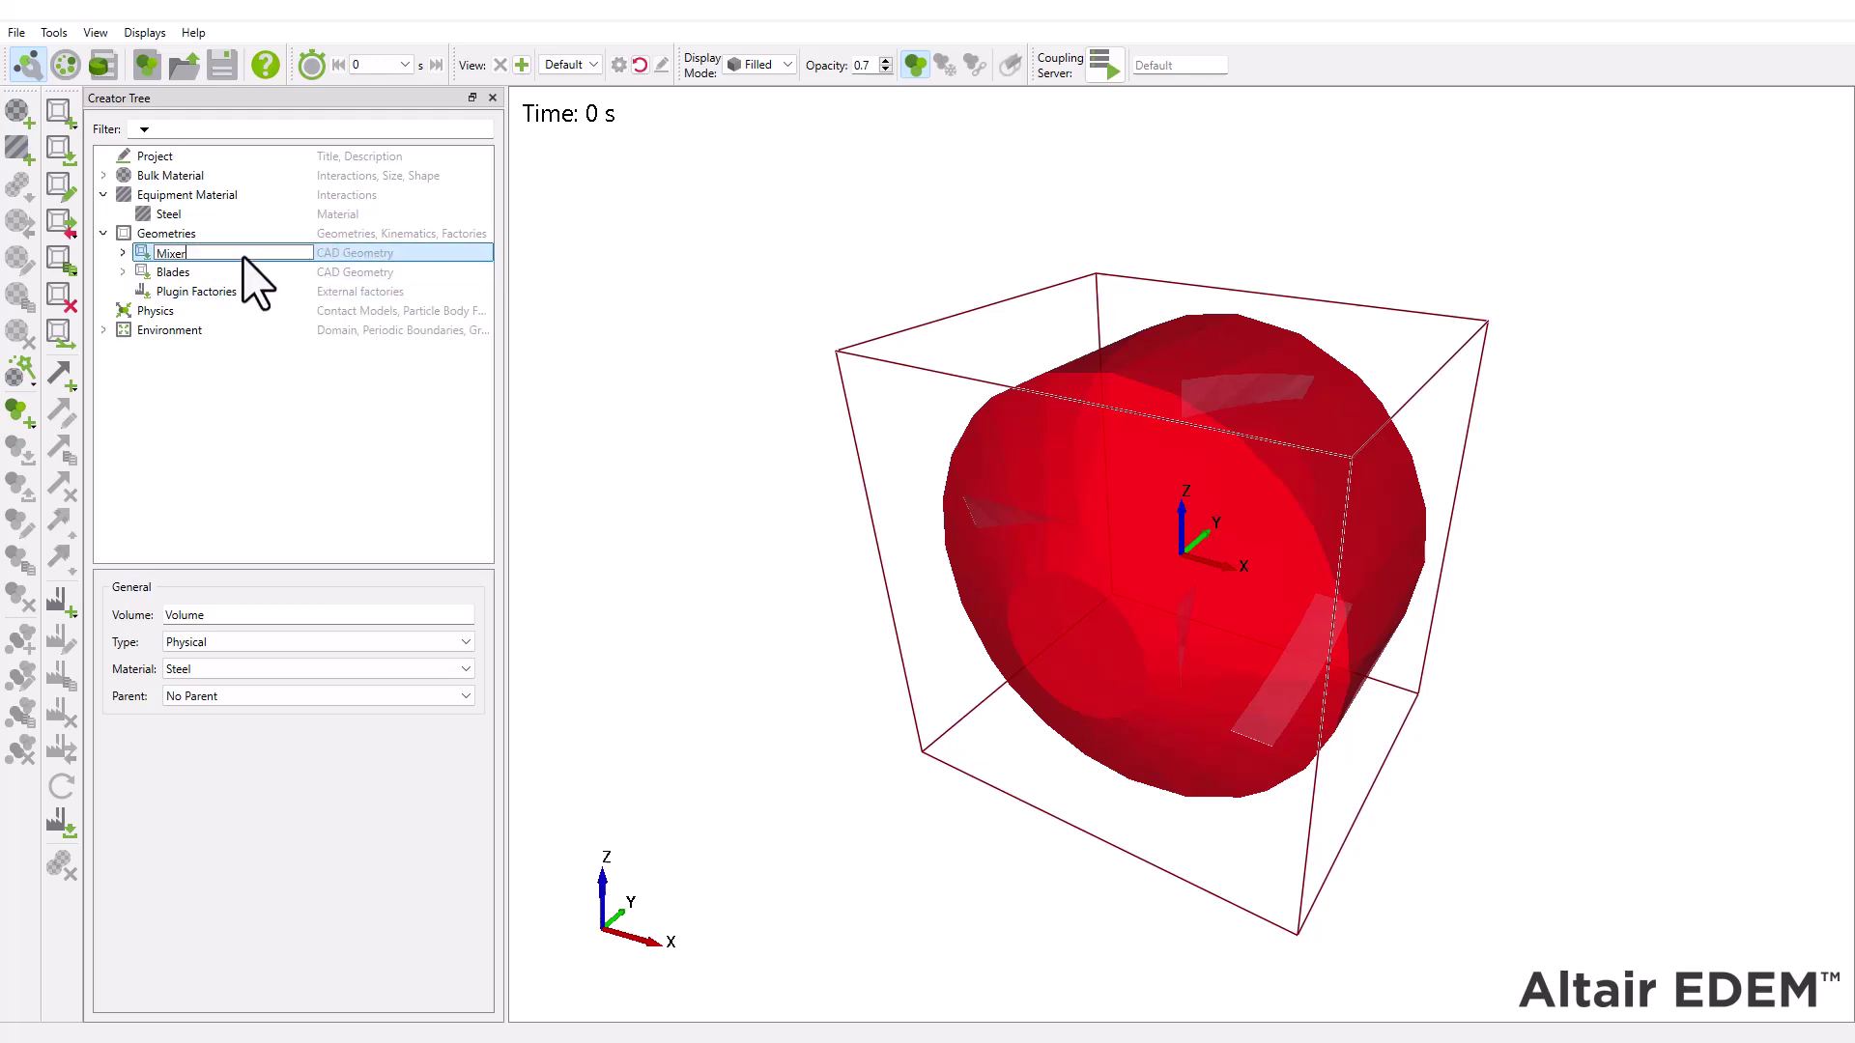
Add a linear rotation kinematic named 'rotation' to the Mixer geometry.
left_click(122, 252)
right_click(194, 256)
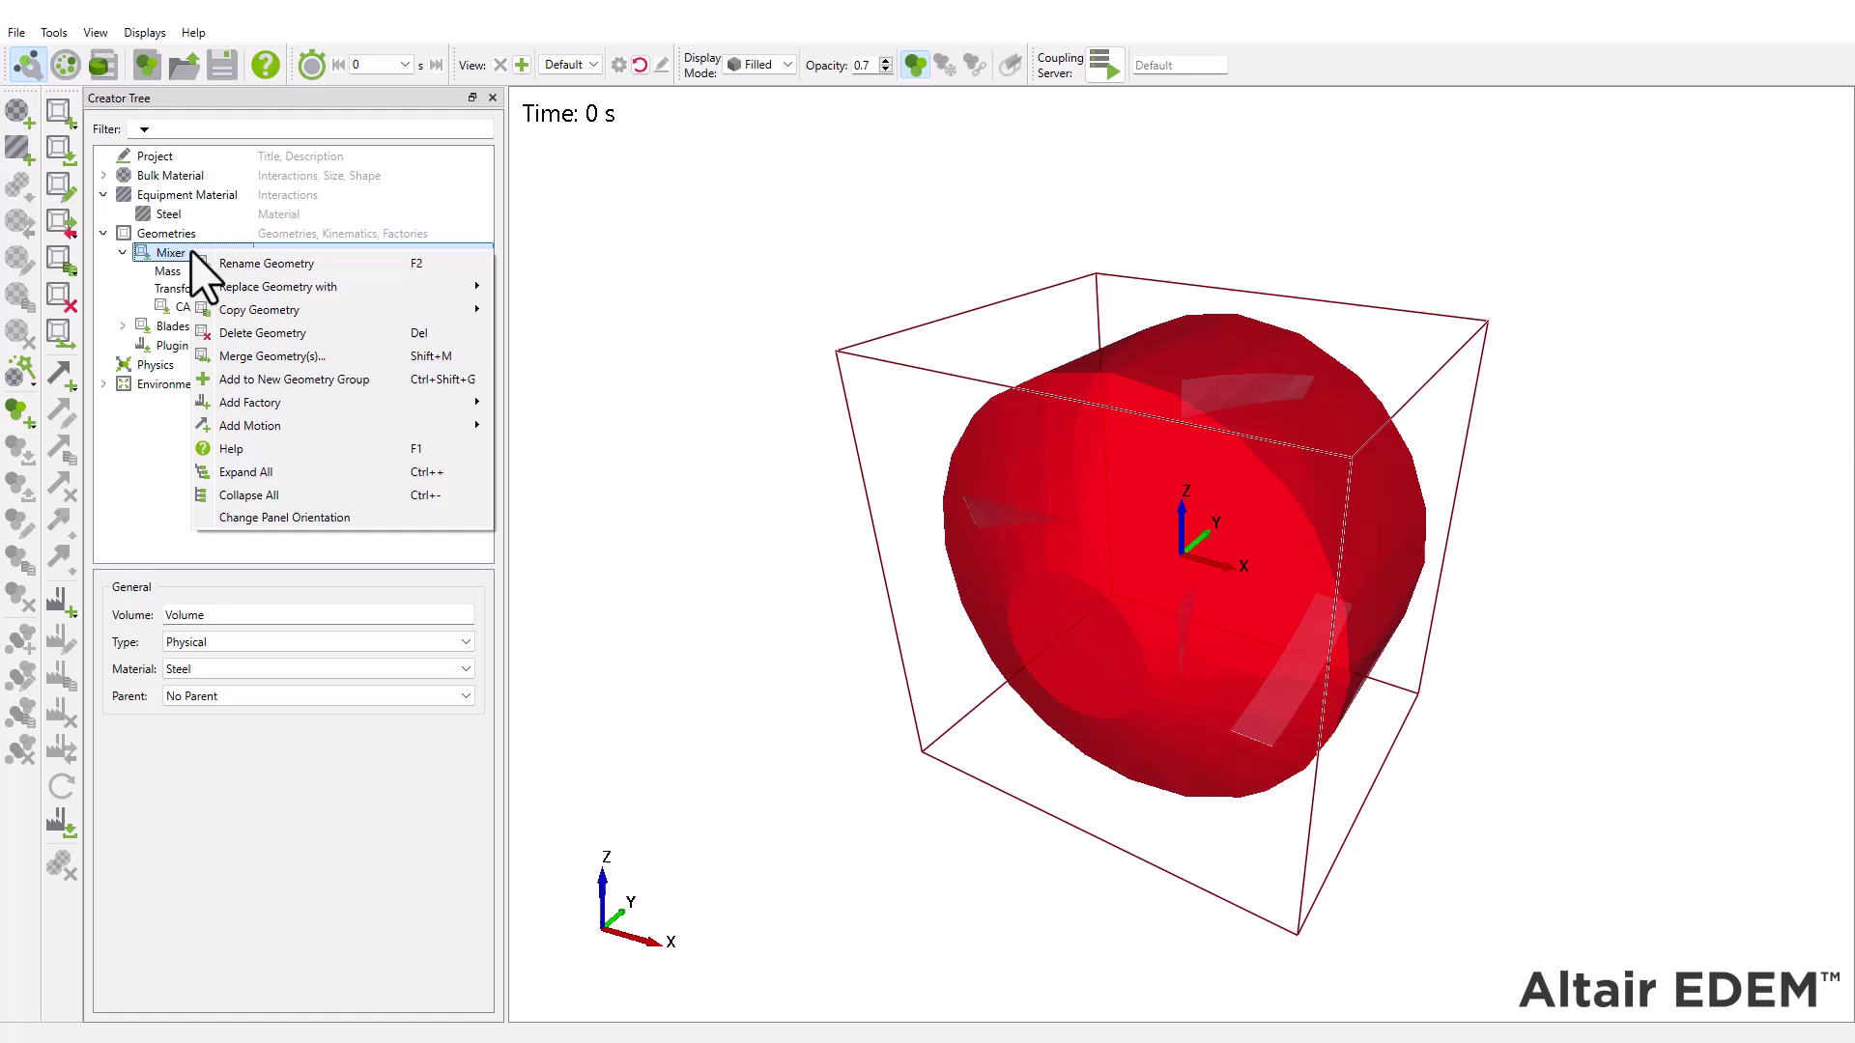
key("Down")
key("Down")
key("Down")
key("Down")
key("Down")
key("Down")
key("Down")
key("Down")
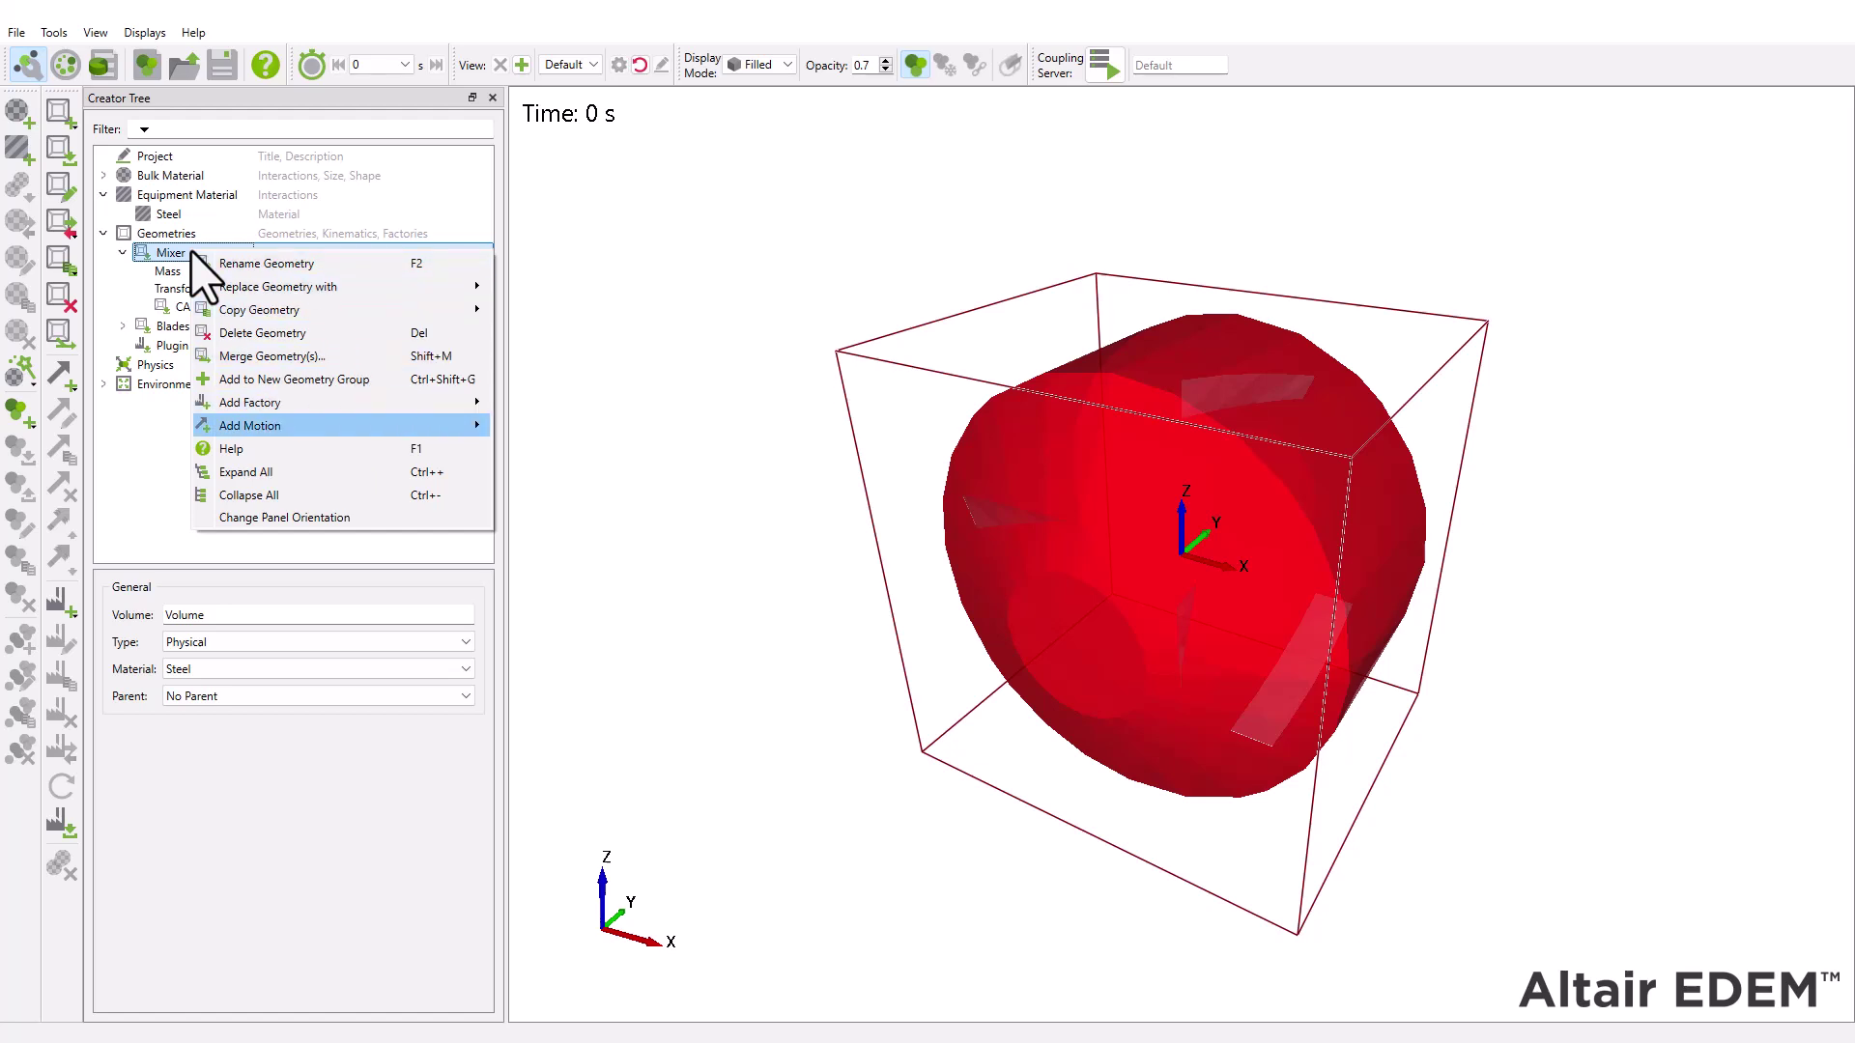
key("Right")
key("Down")
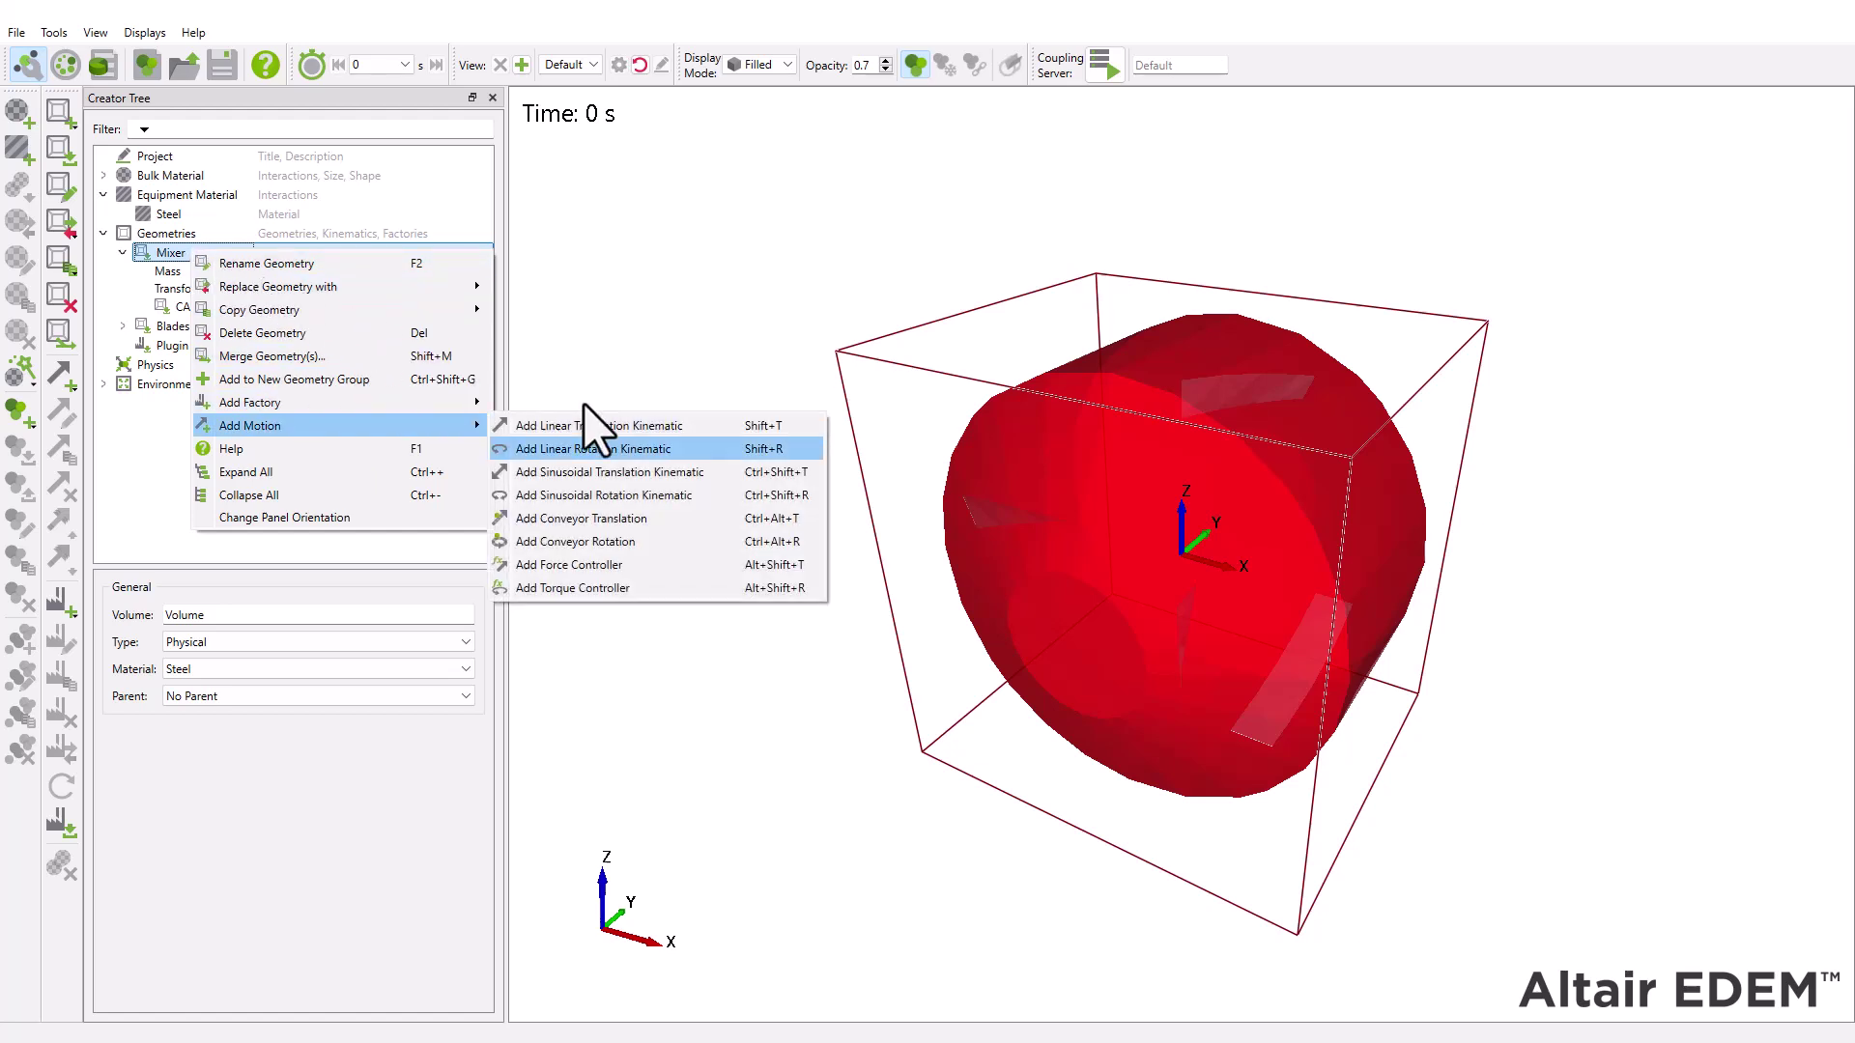
key("Return")
key("F2")
type("r")
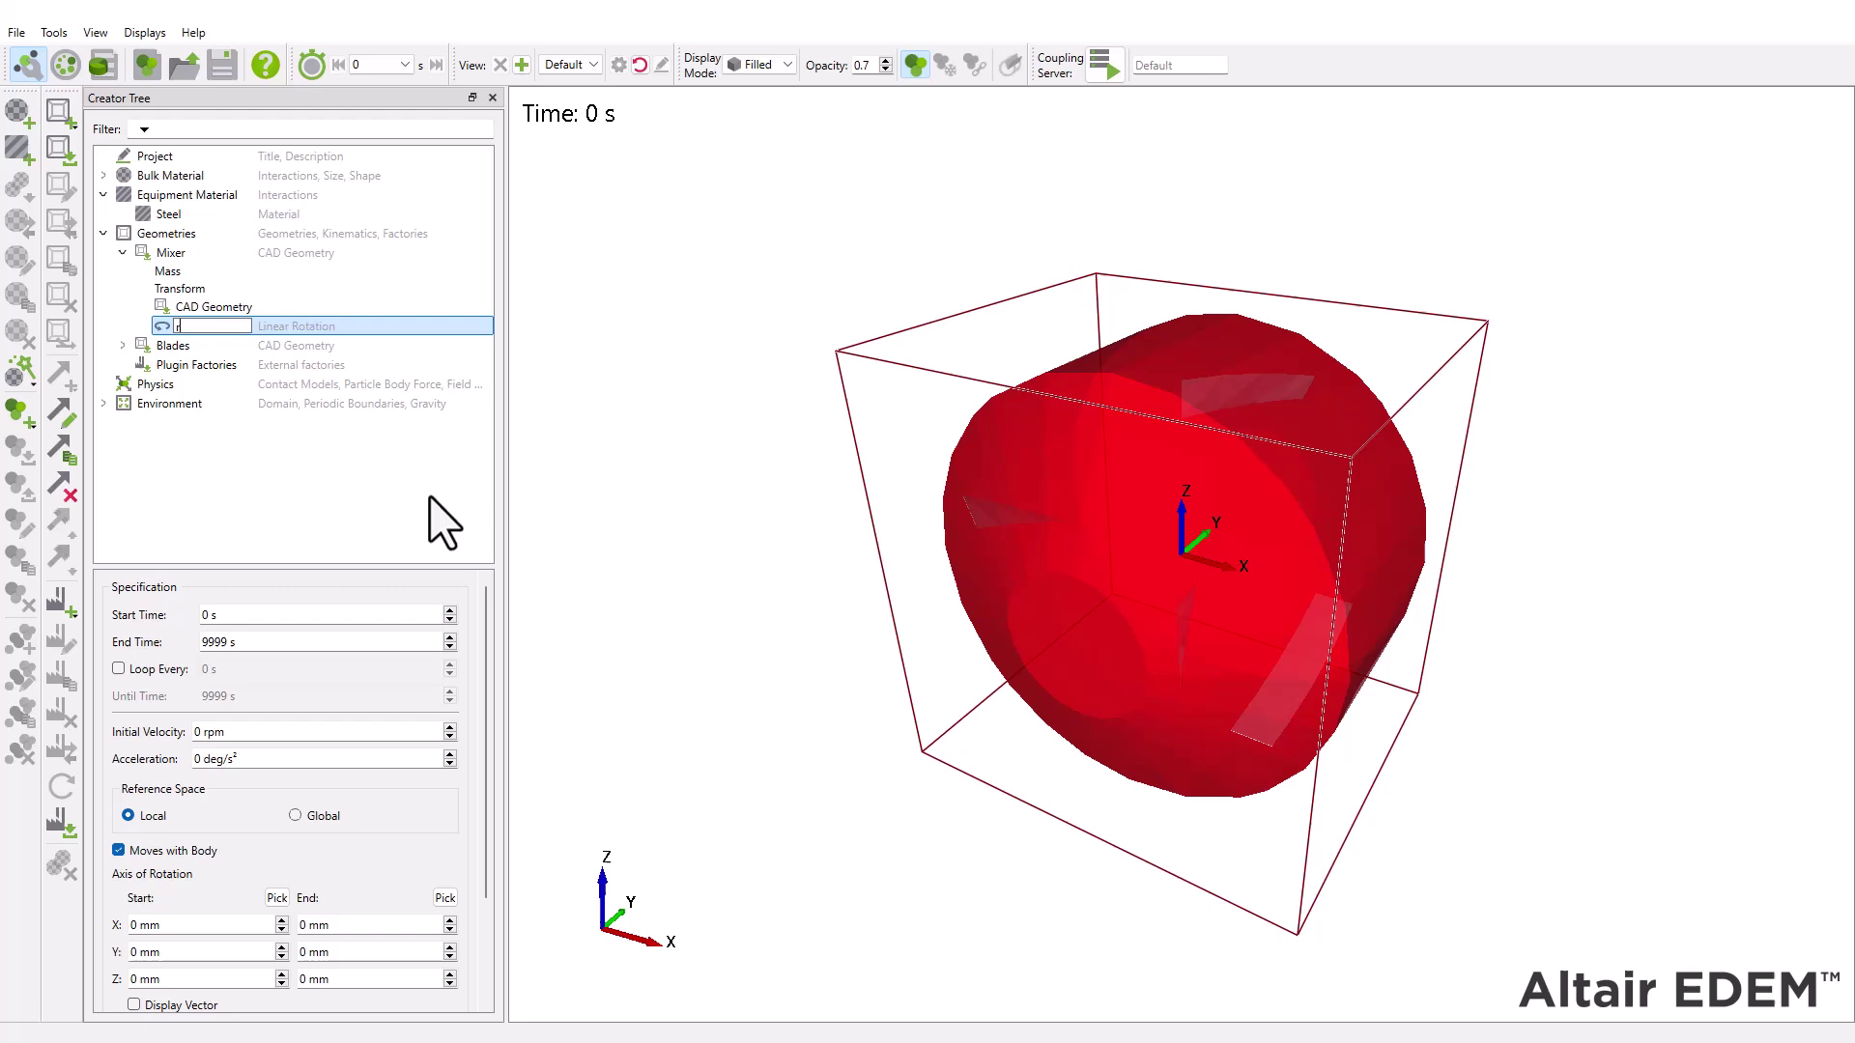
type("otation")
key("Return")
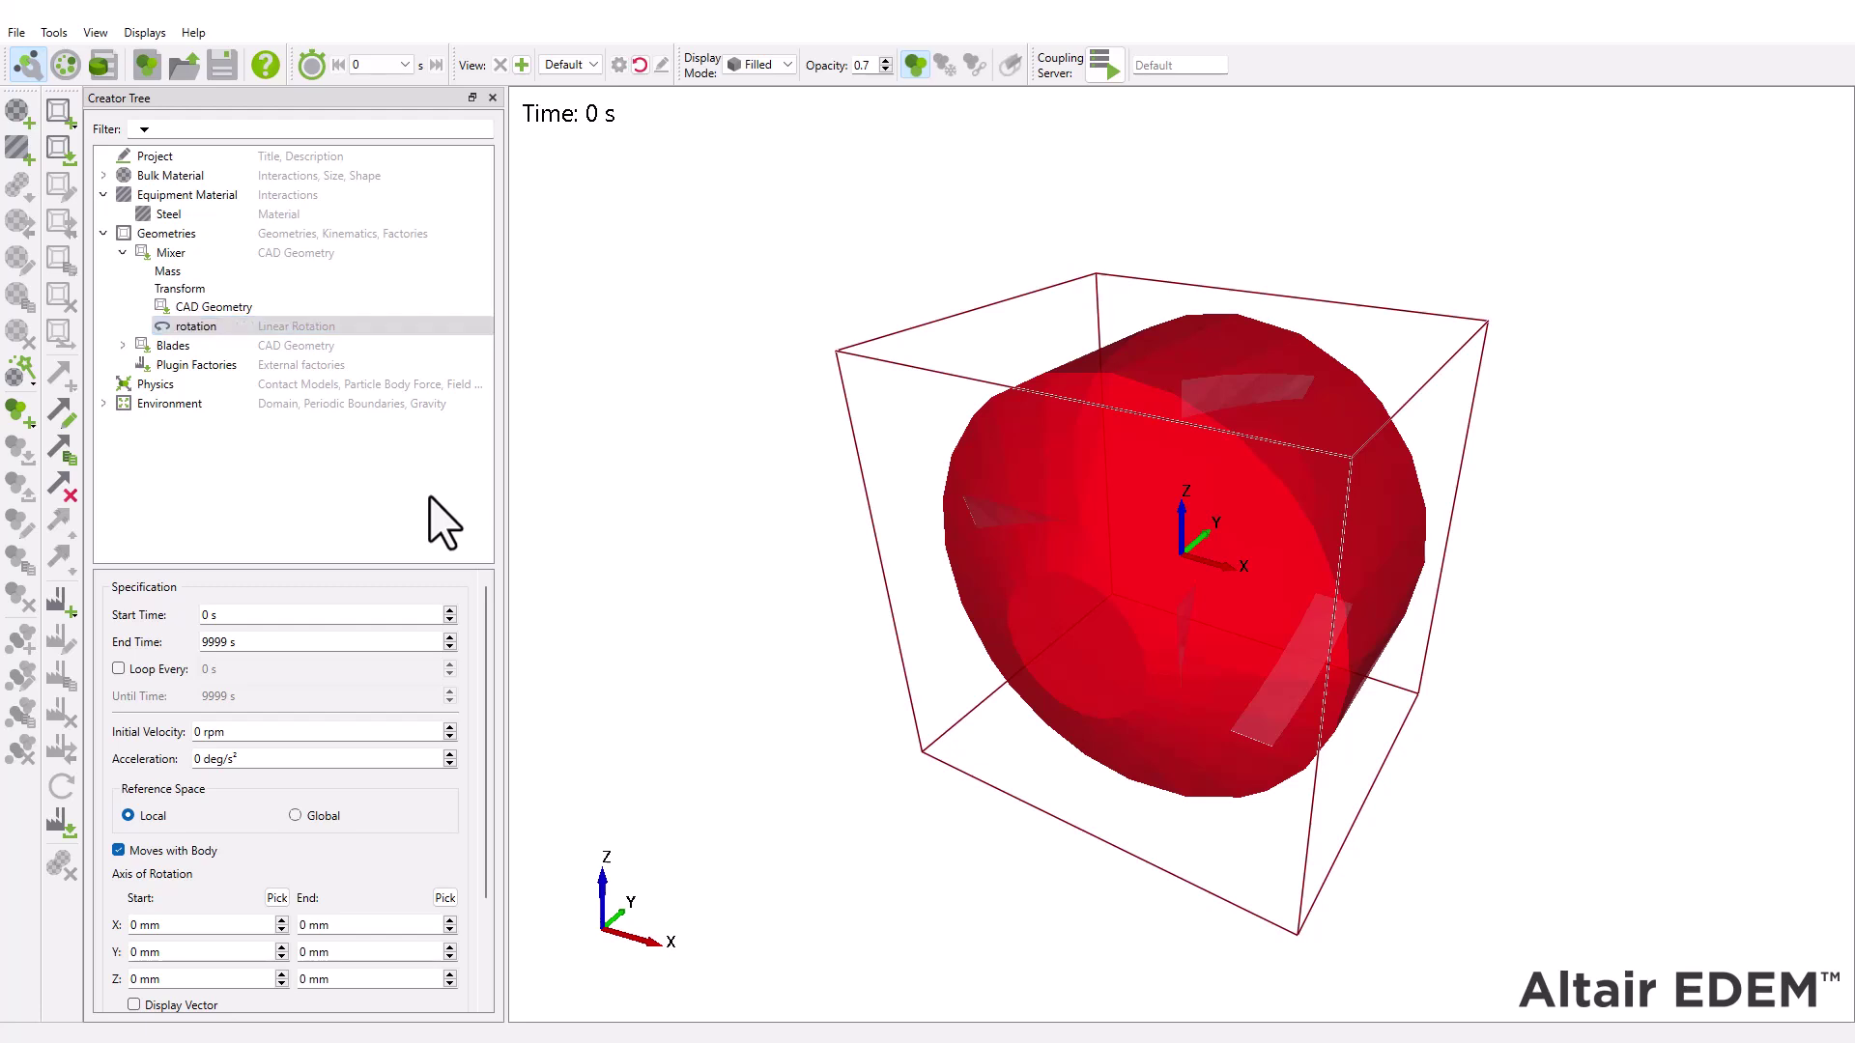
Set the rotation to start at 0.5 s at 30 rpm, axis end Y 500 mm.
left_click(242, 616)
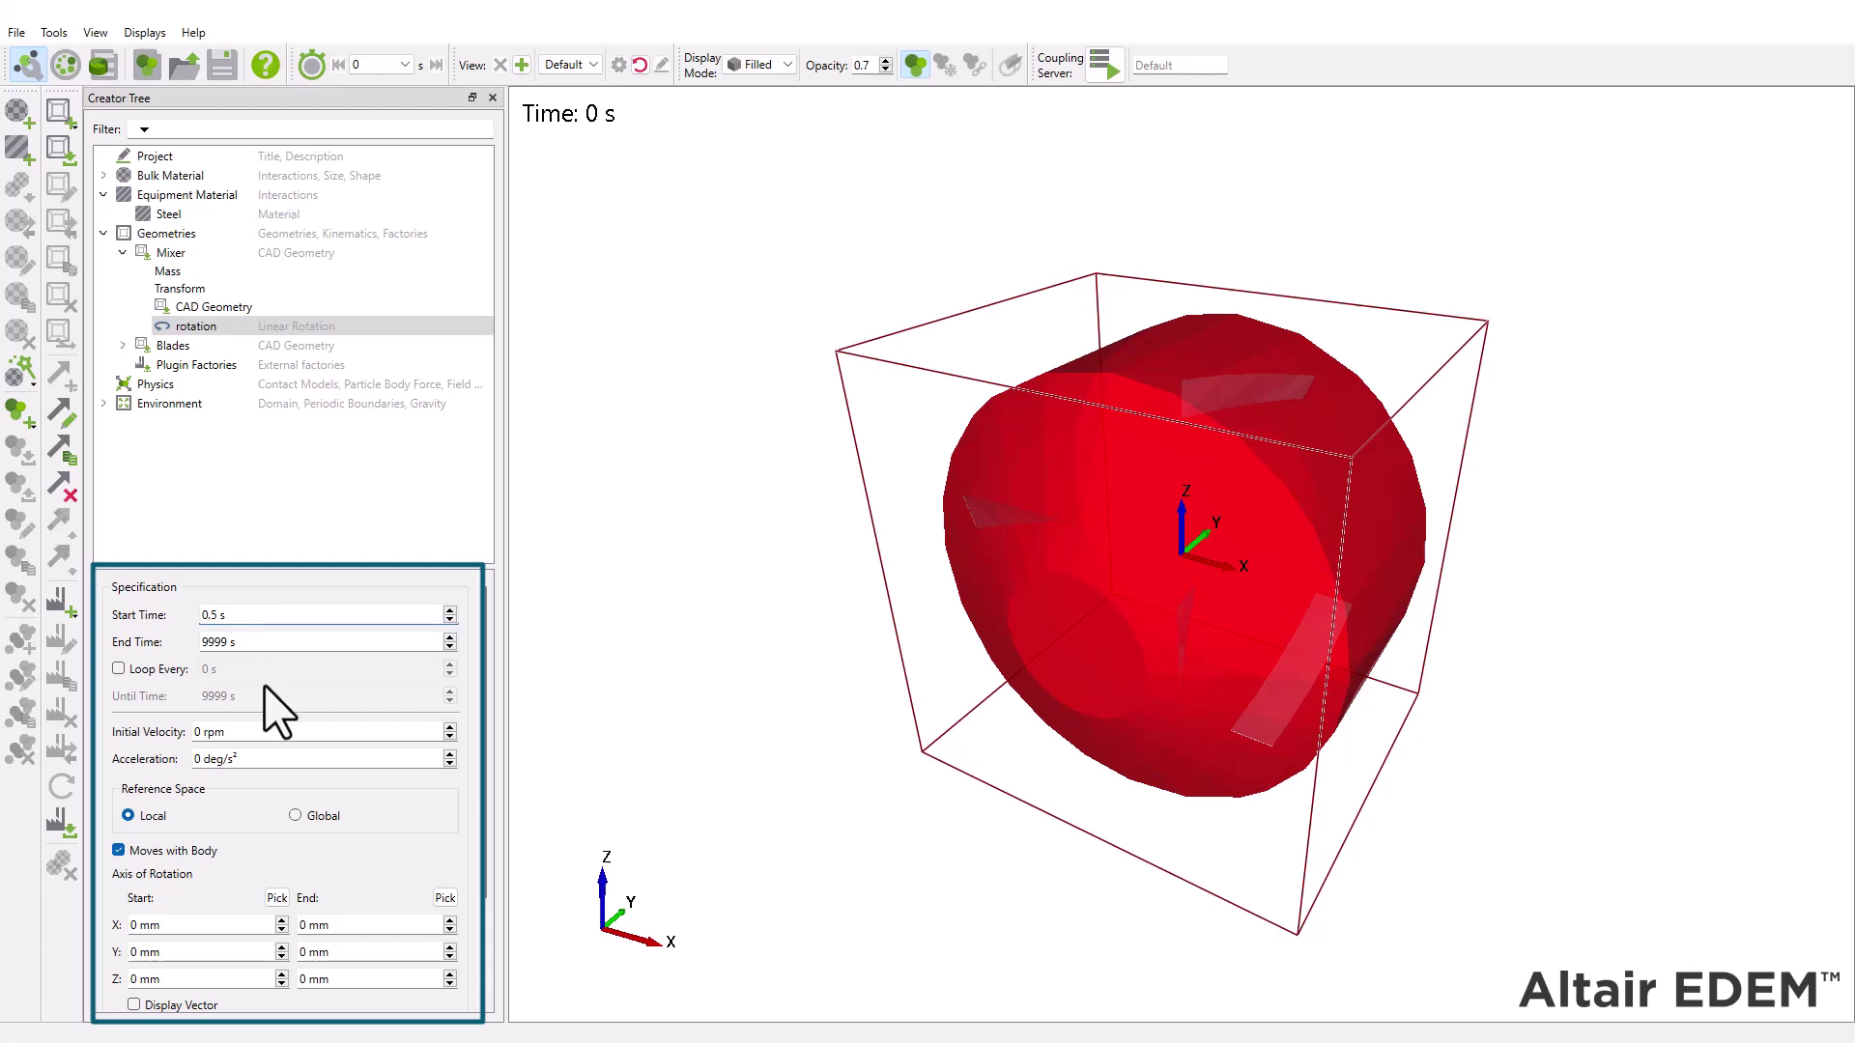
double_click(194, 739)
type("30")
scroll(282, 746, "down", 1)
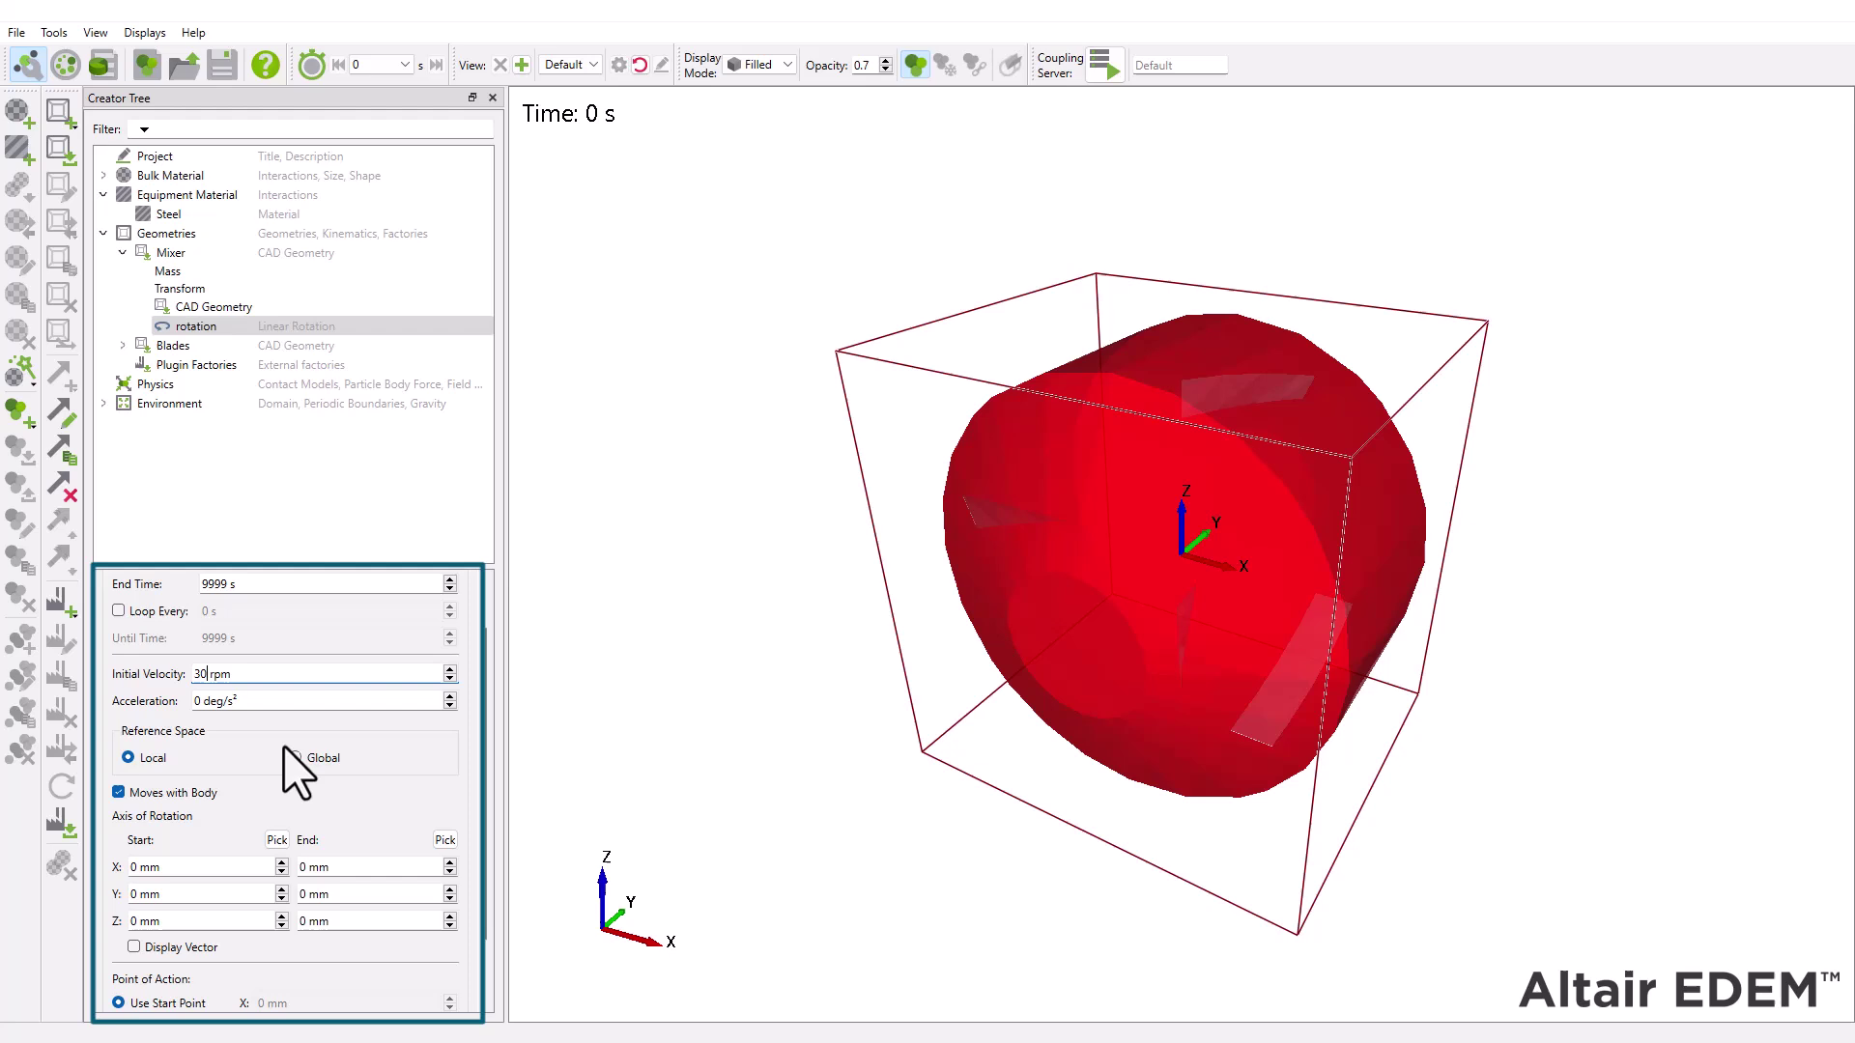
double_click(302, 893)
type("500")
left_click(135, 947)
left_click_drag(919, 828, 1071, 697)
left_click(135, 948)
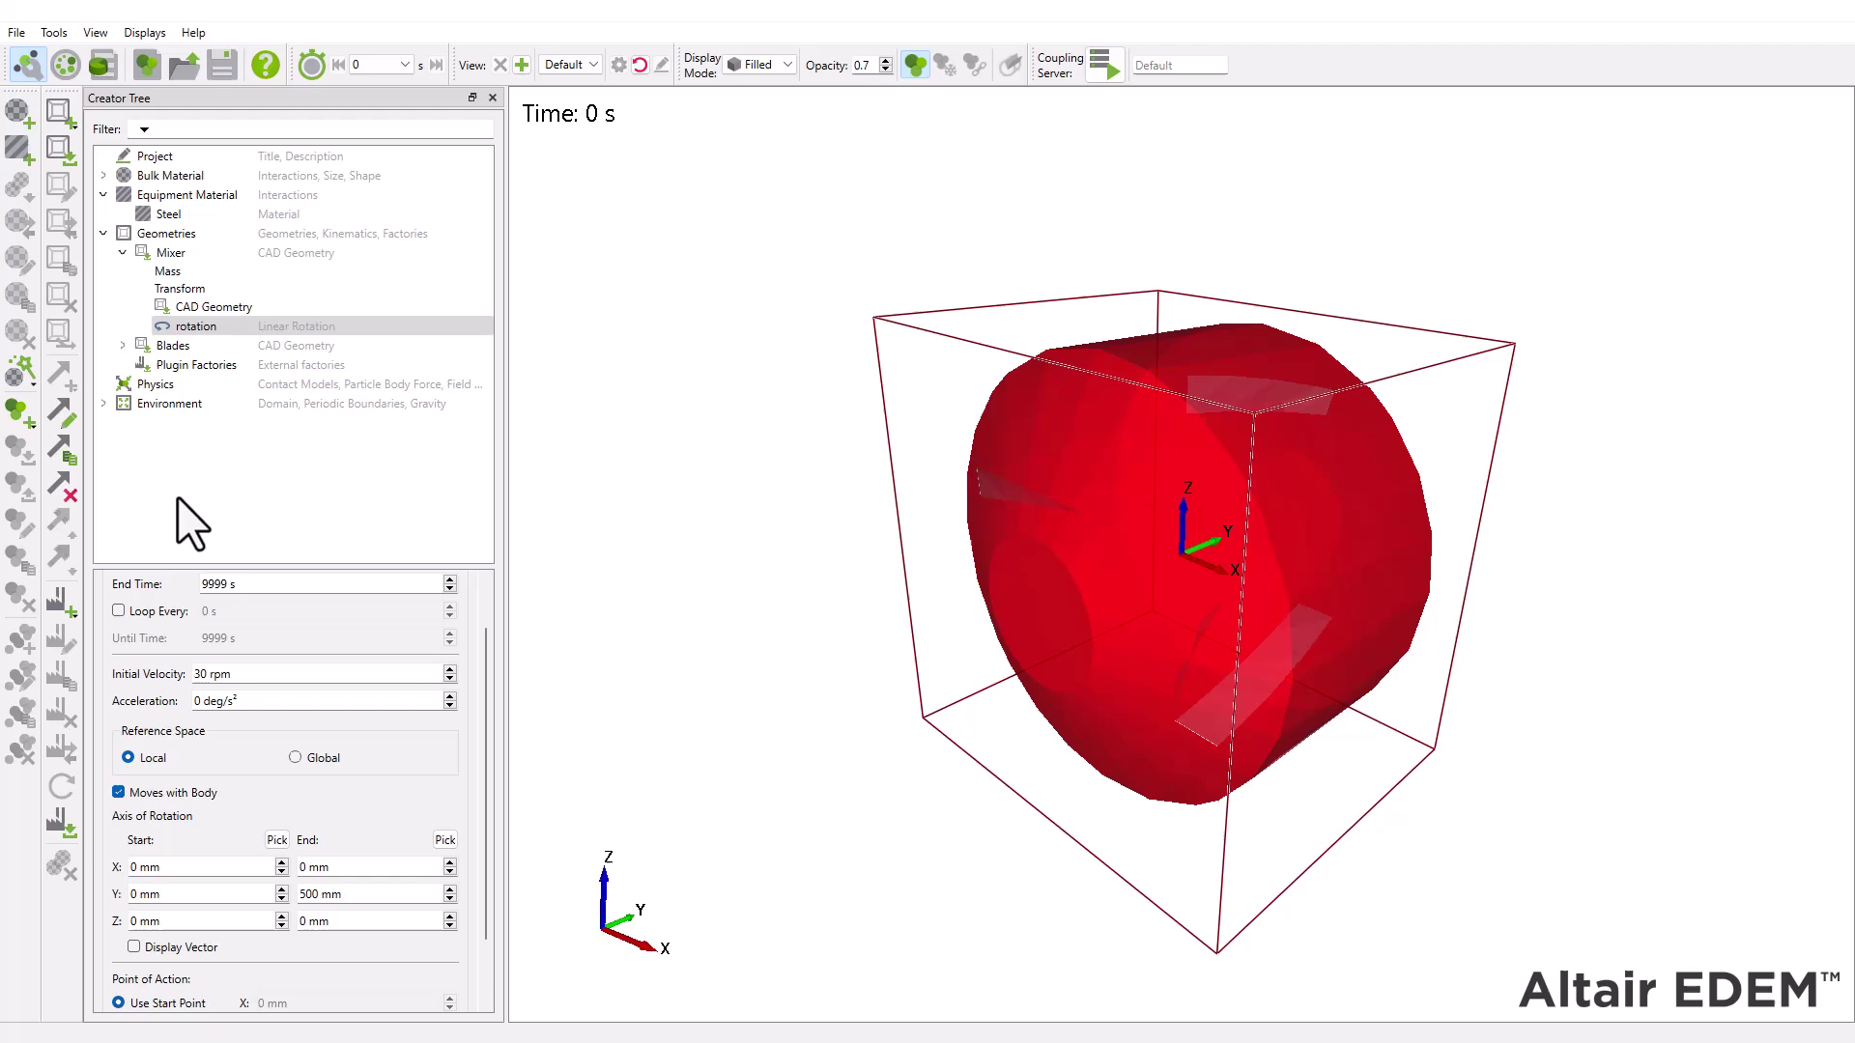
Set Mixer as the parent of the Blades geometry.
left_click(174, 346)
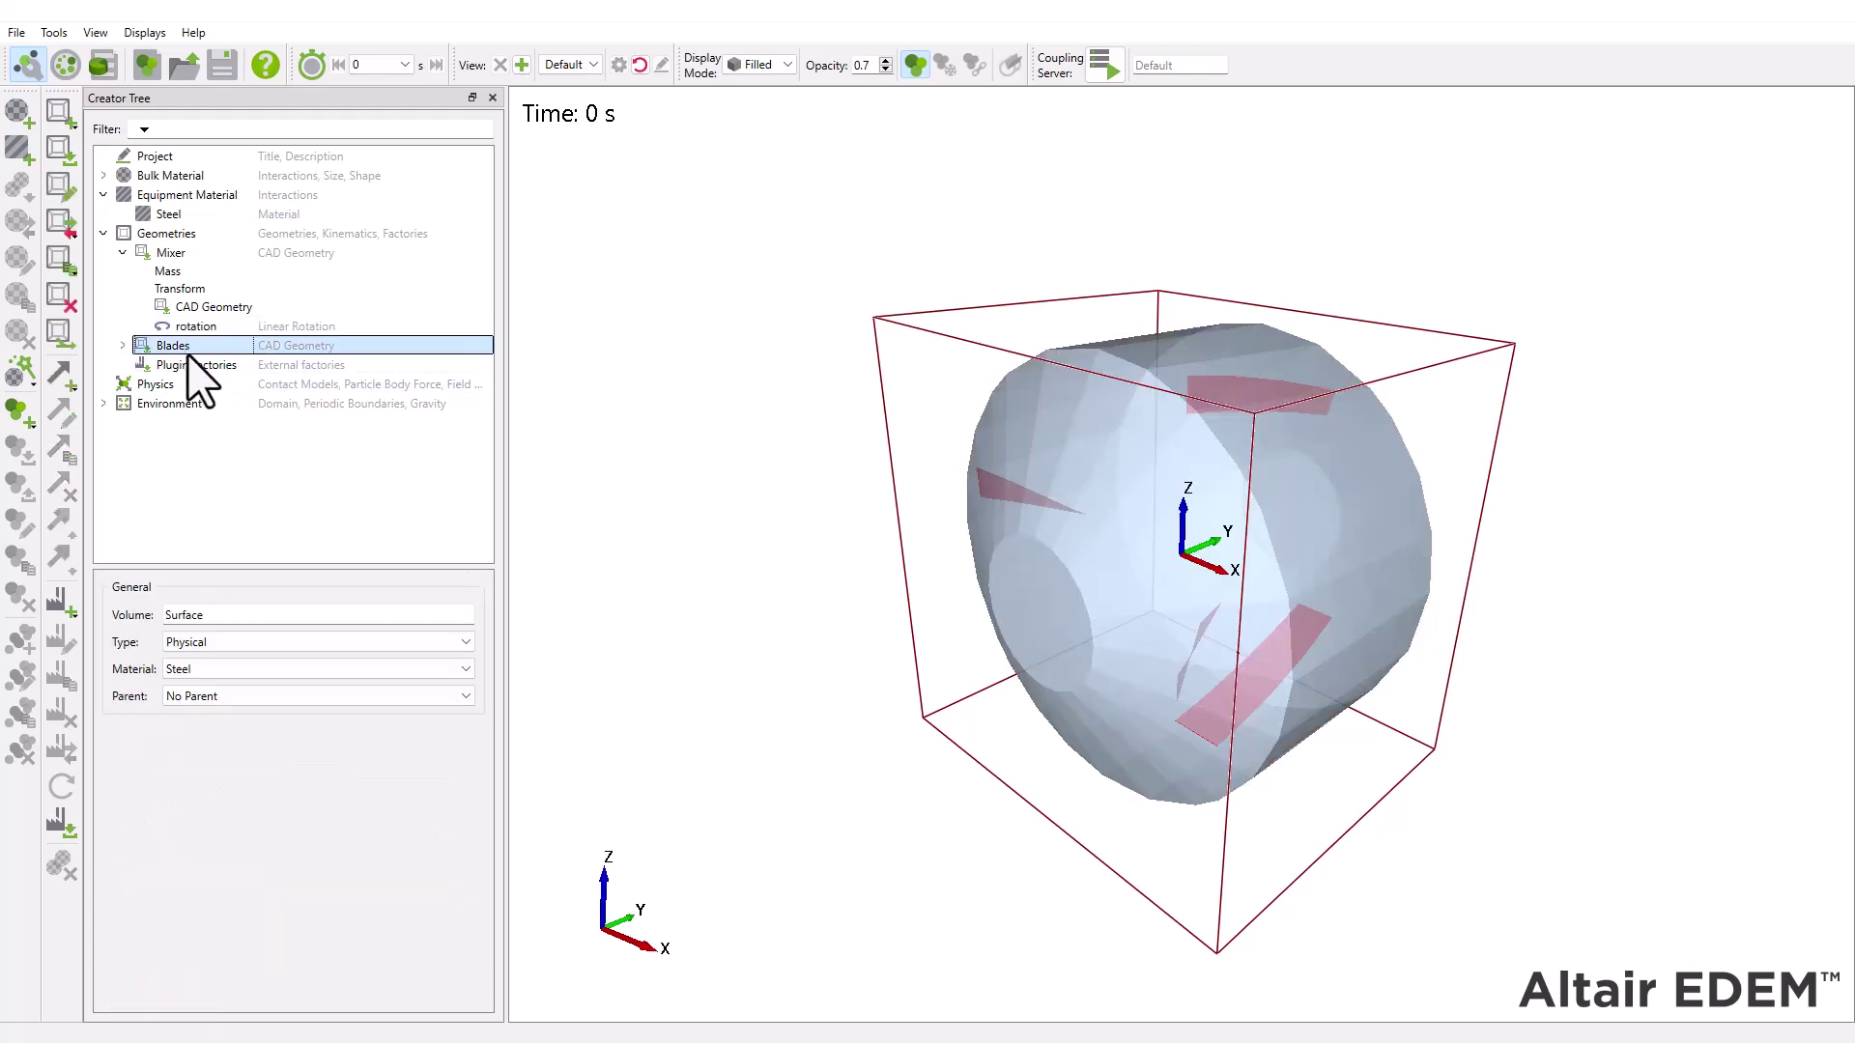
left_click(289, 697)
left_click(237, 732)
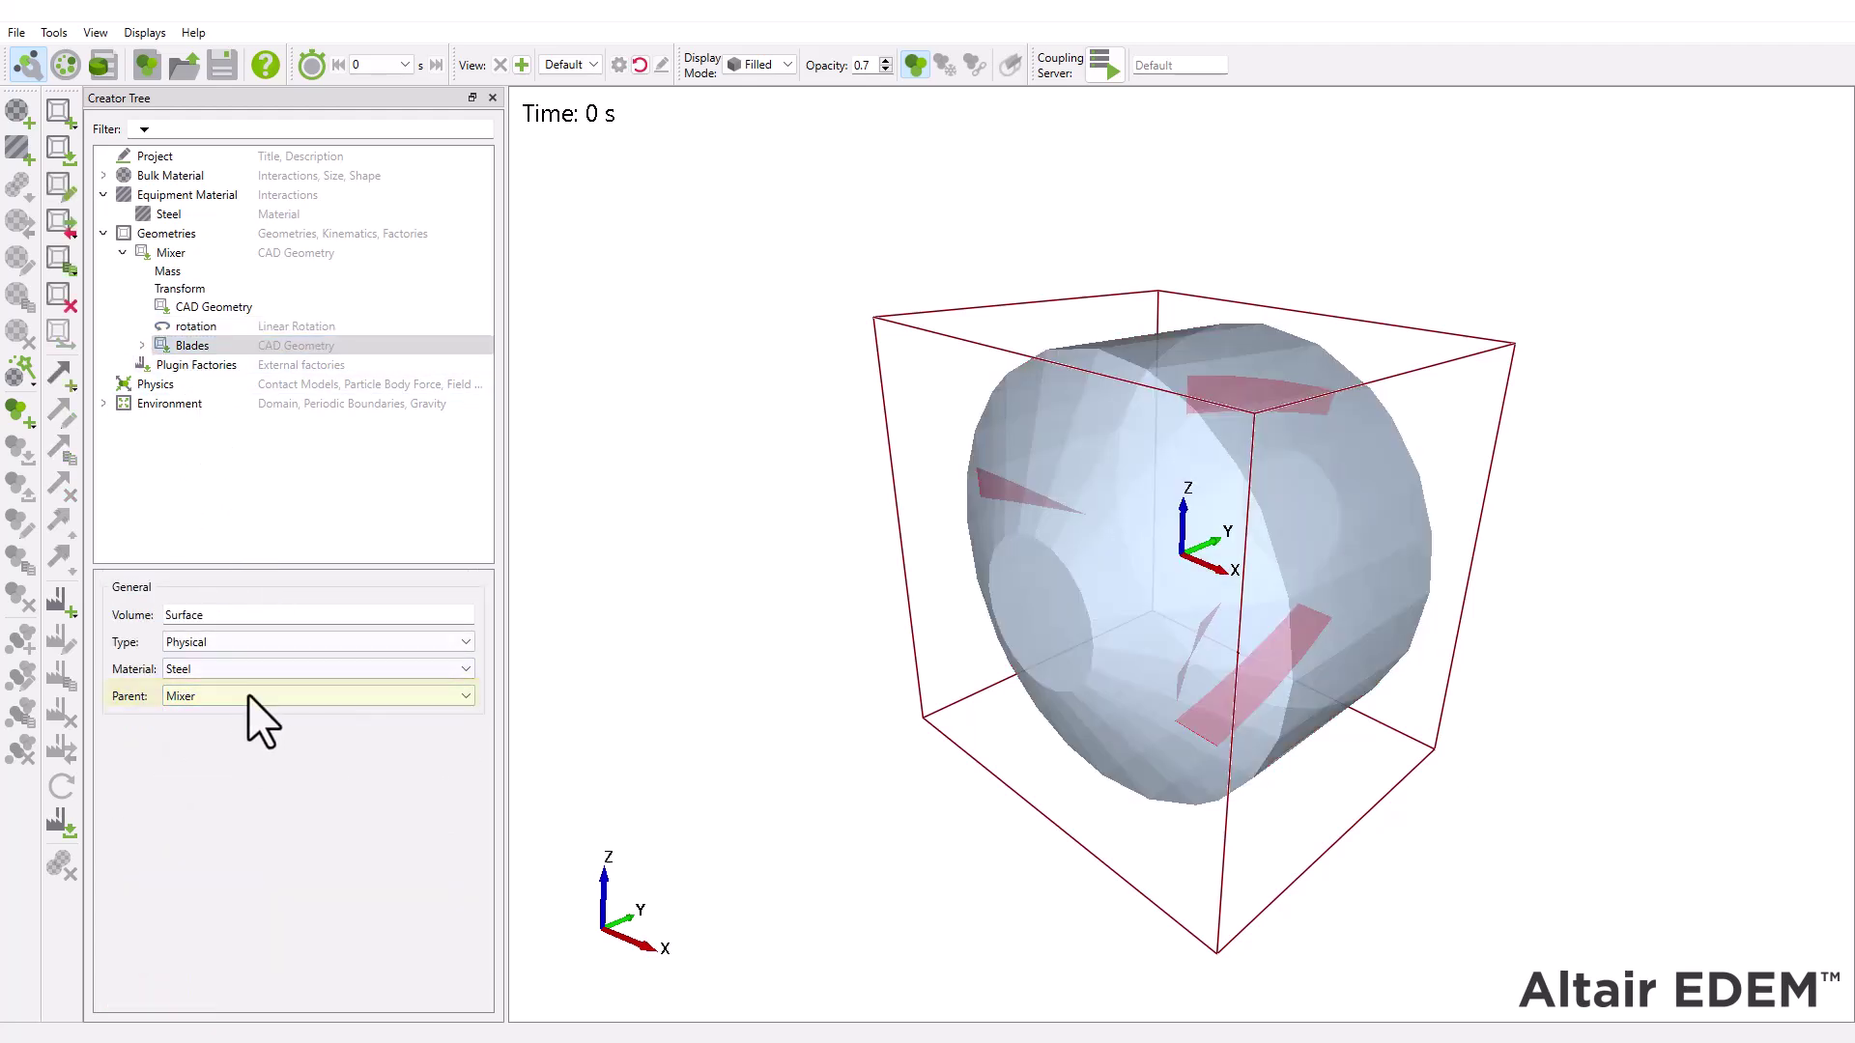
Add LiquidBridgeAndExchange to the Particle to Particle contact chain in Physics.
left_click(183, 291)
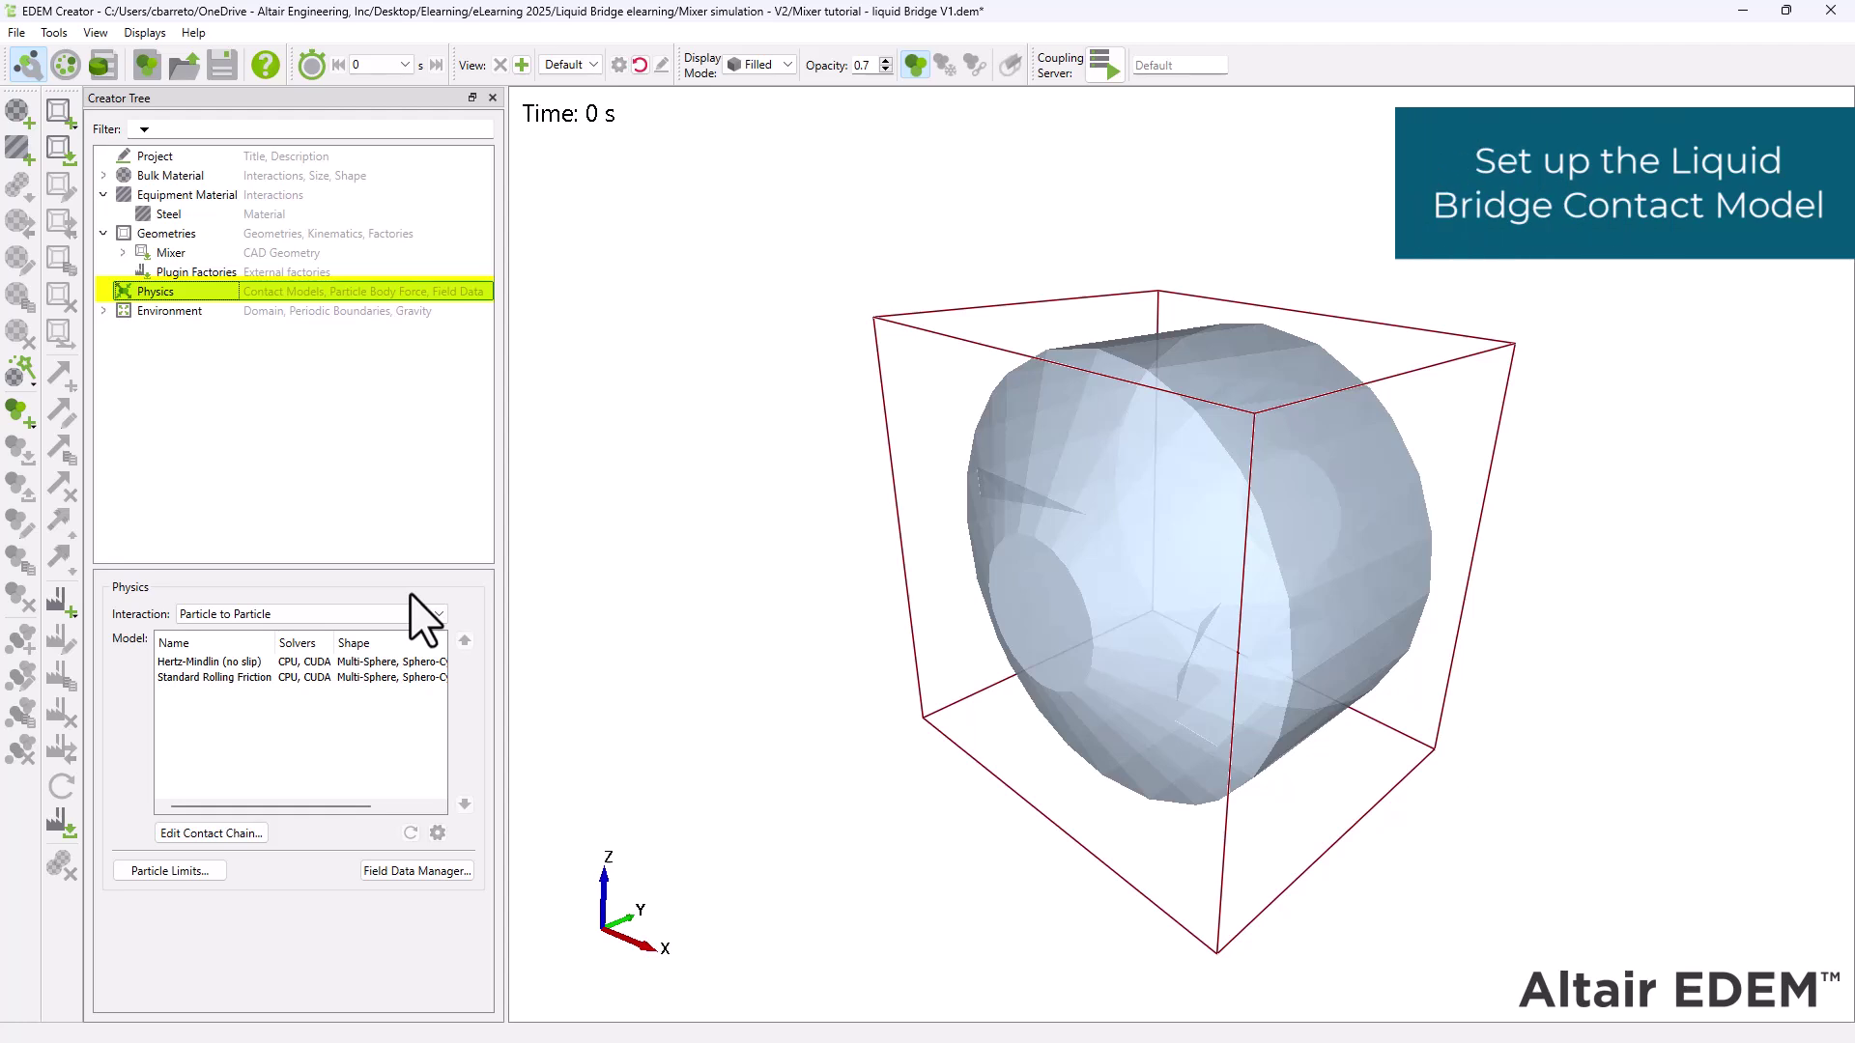
left_click(425, 614)
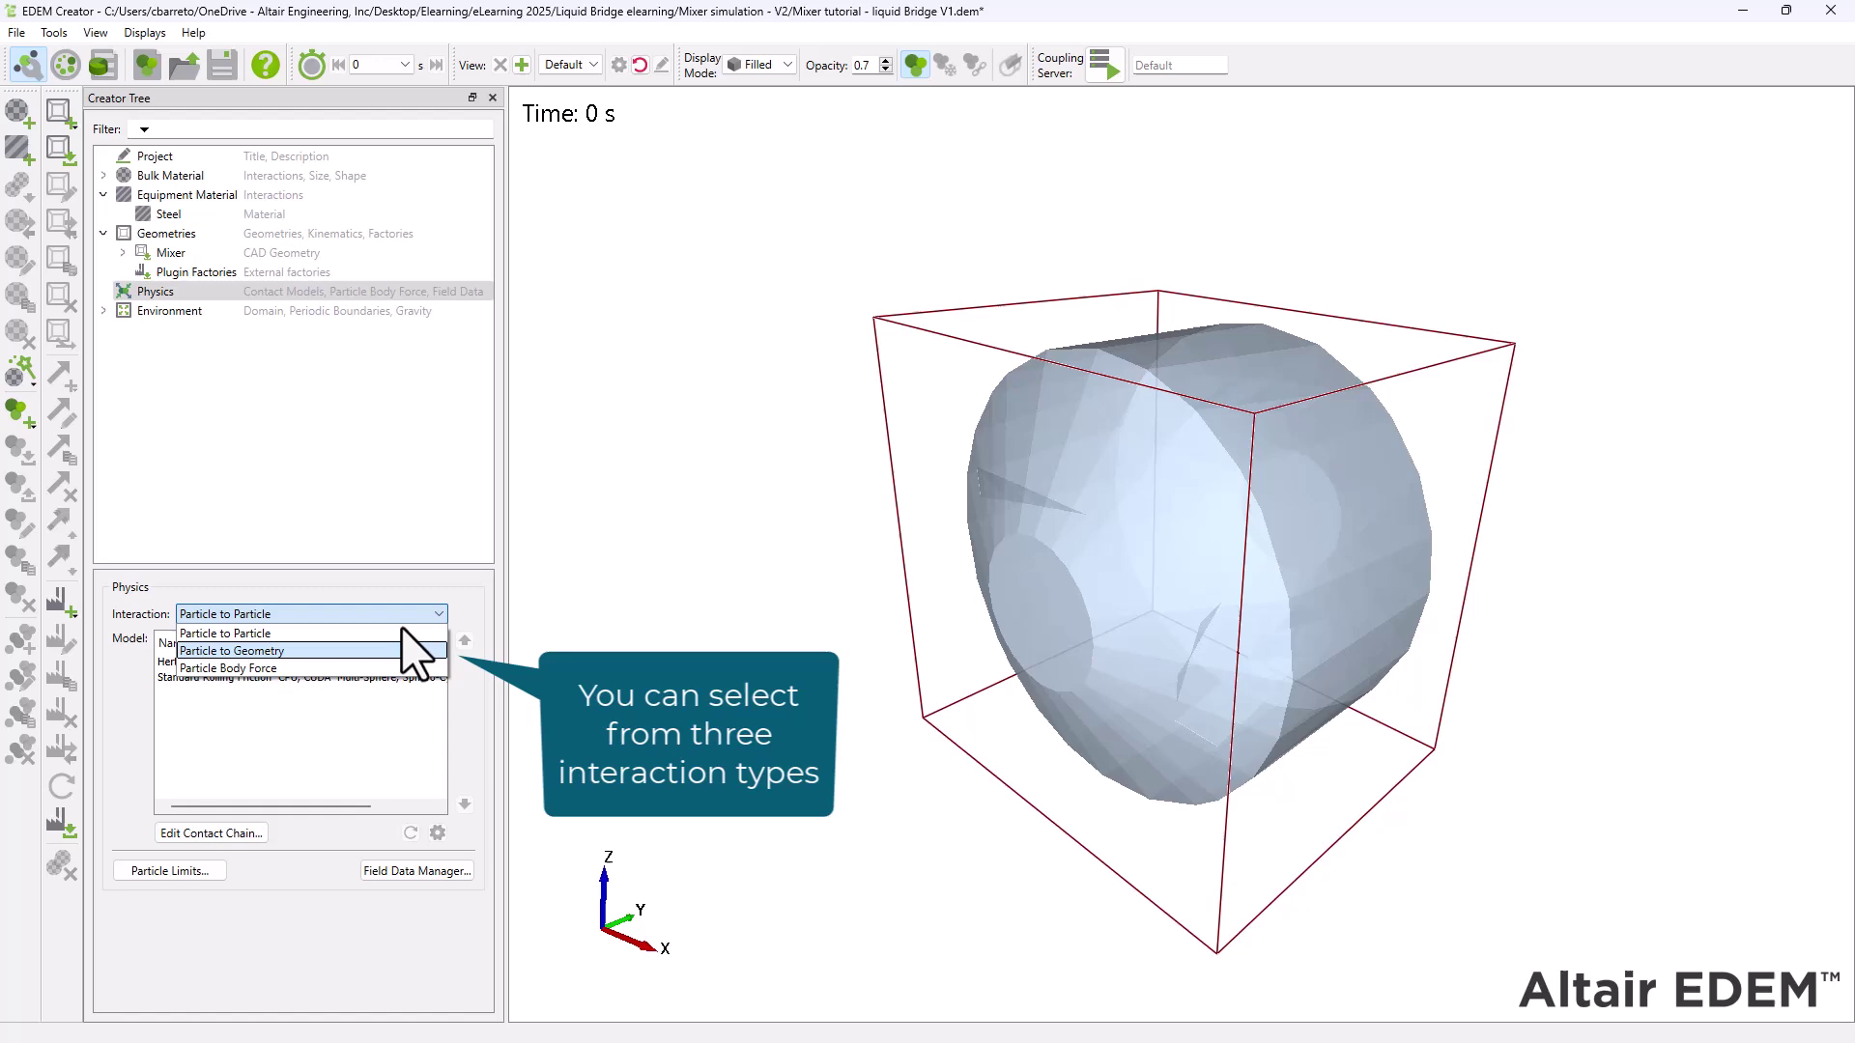
left_click(356, 658)
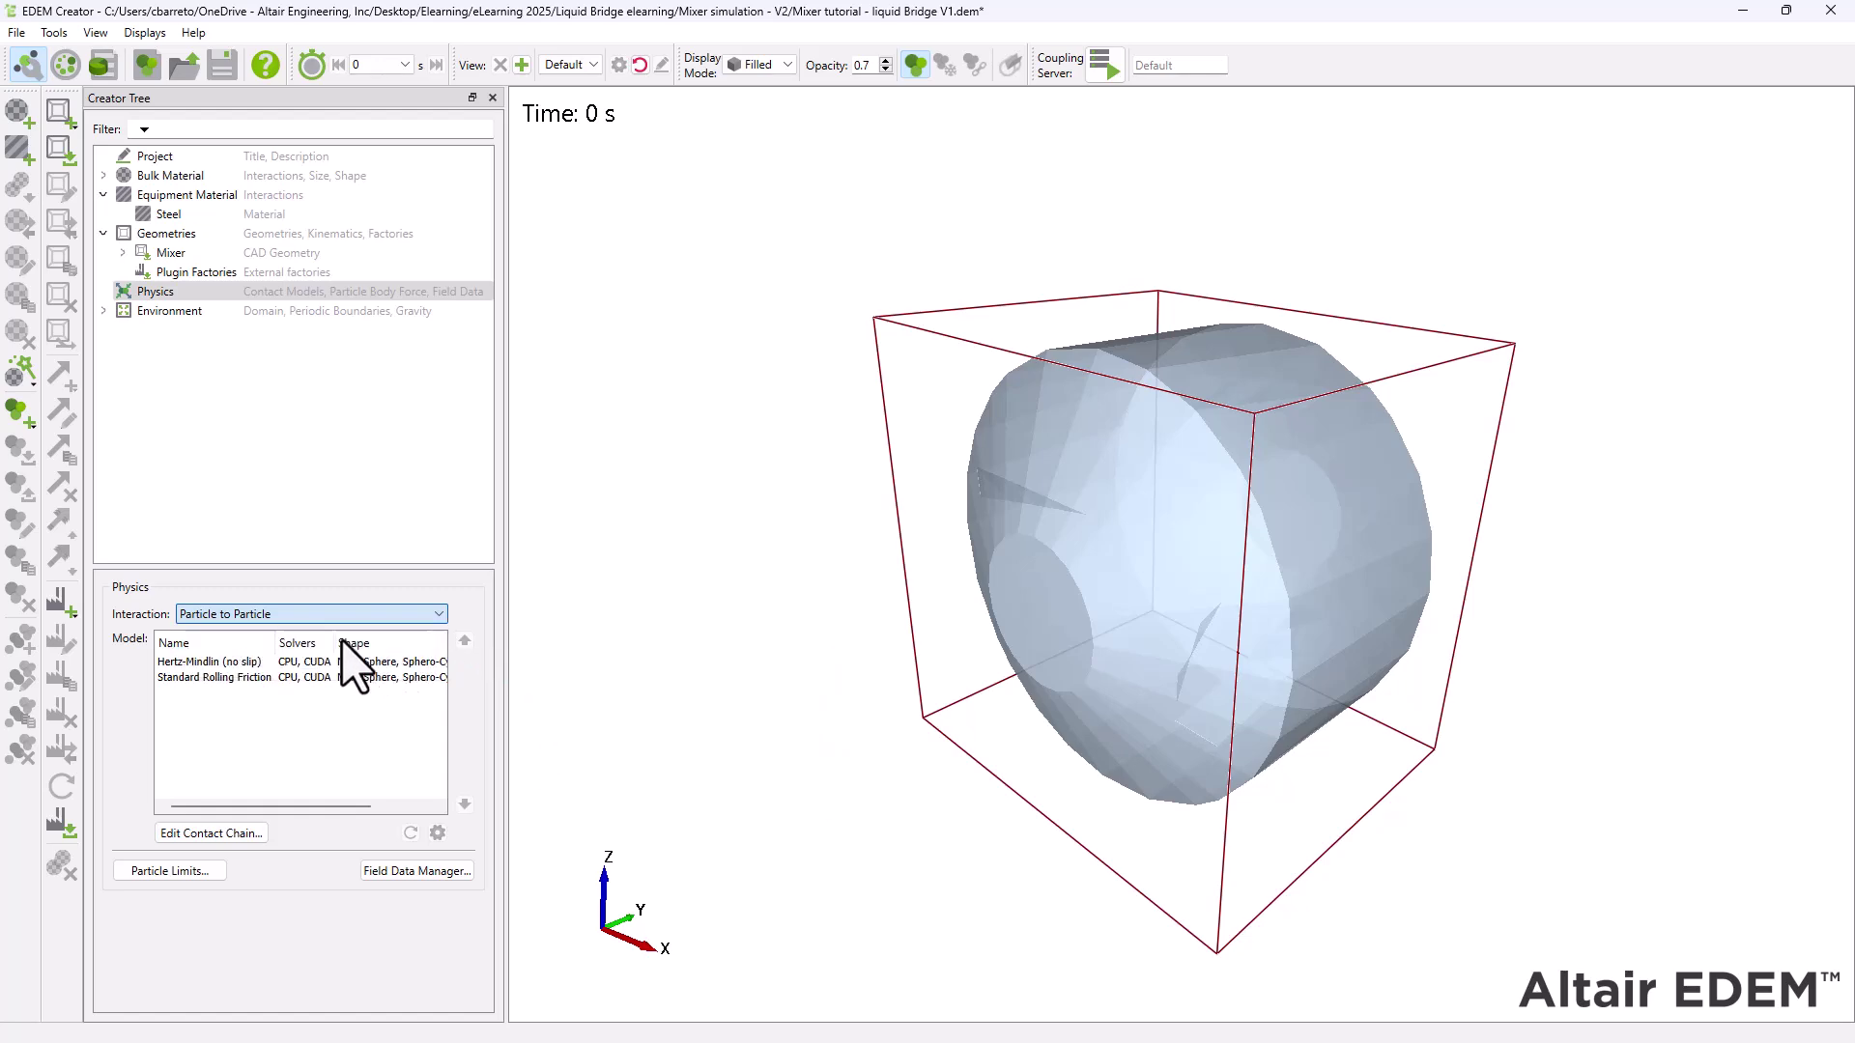
left_click(234, 839)
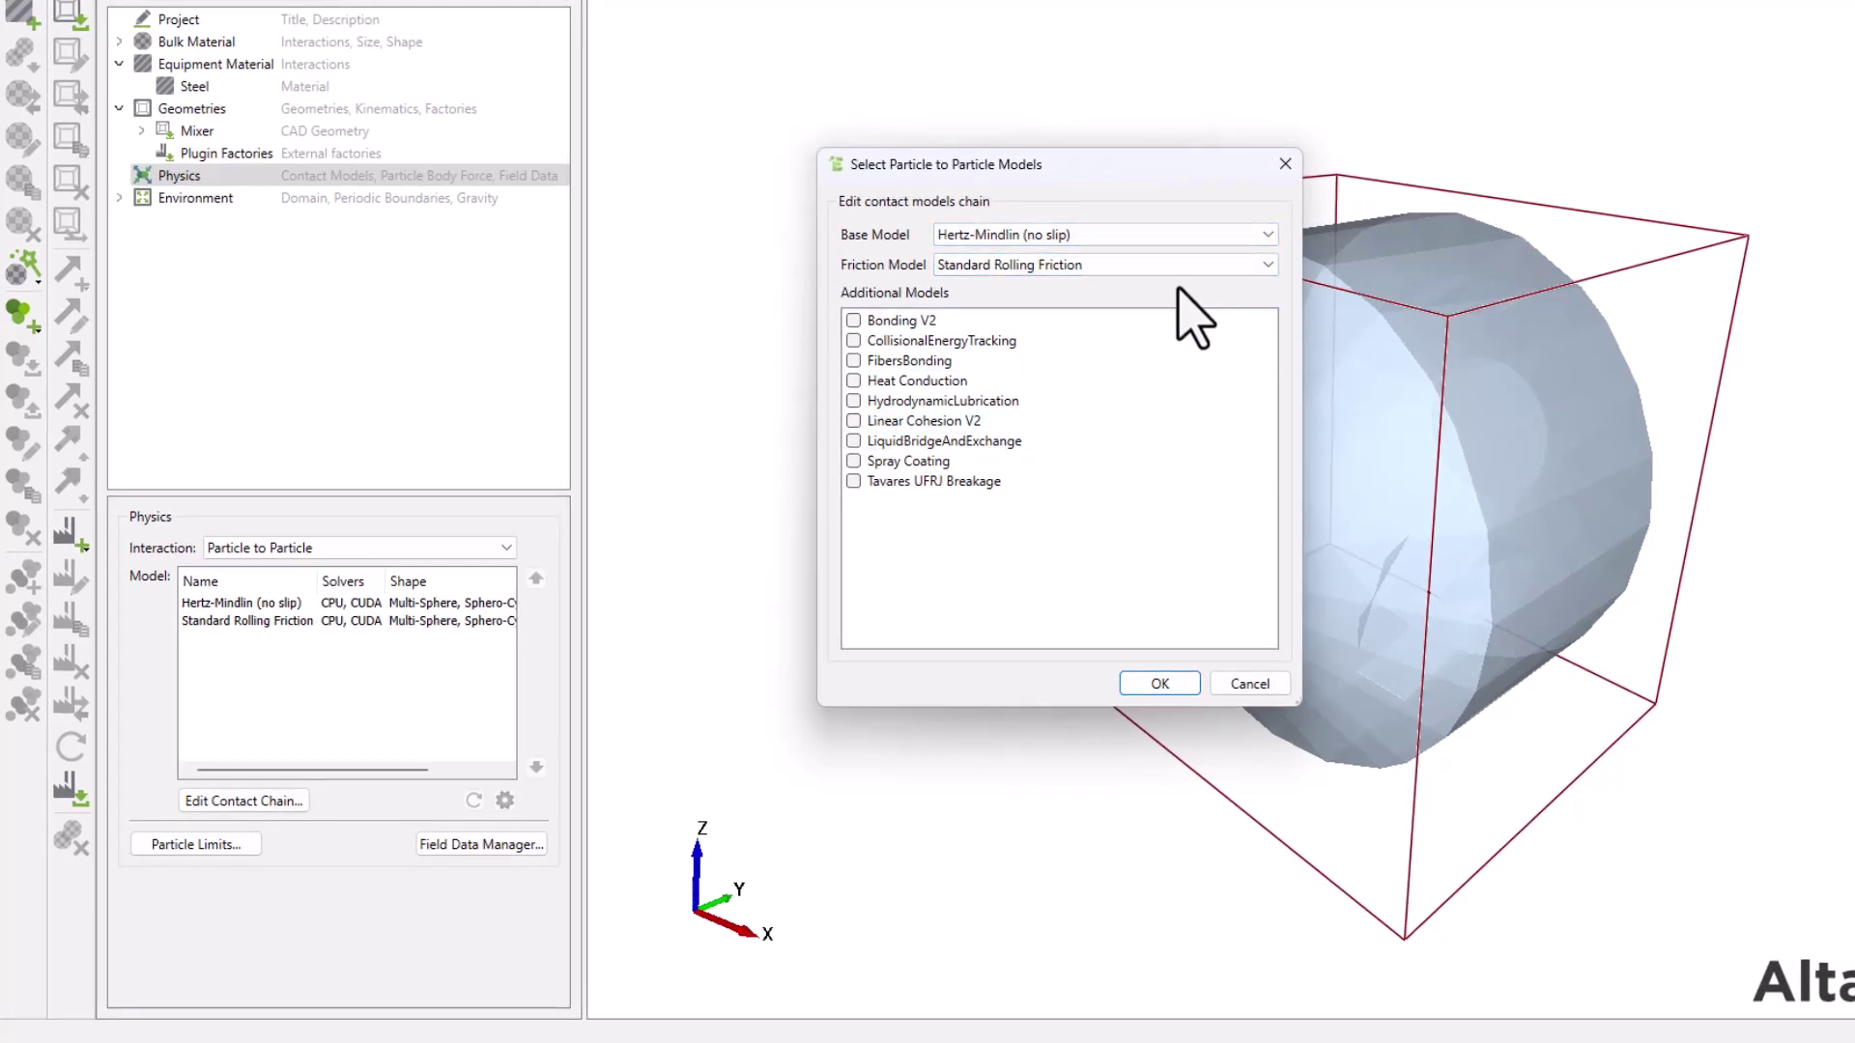
left_click(852, 442)
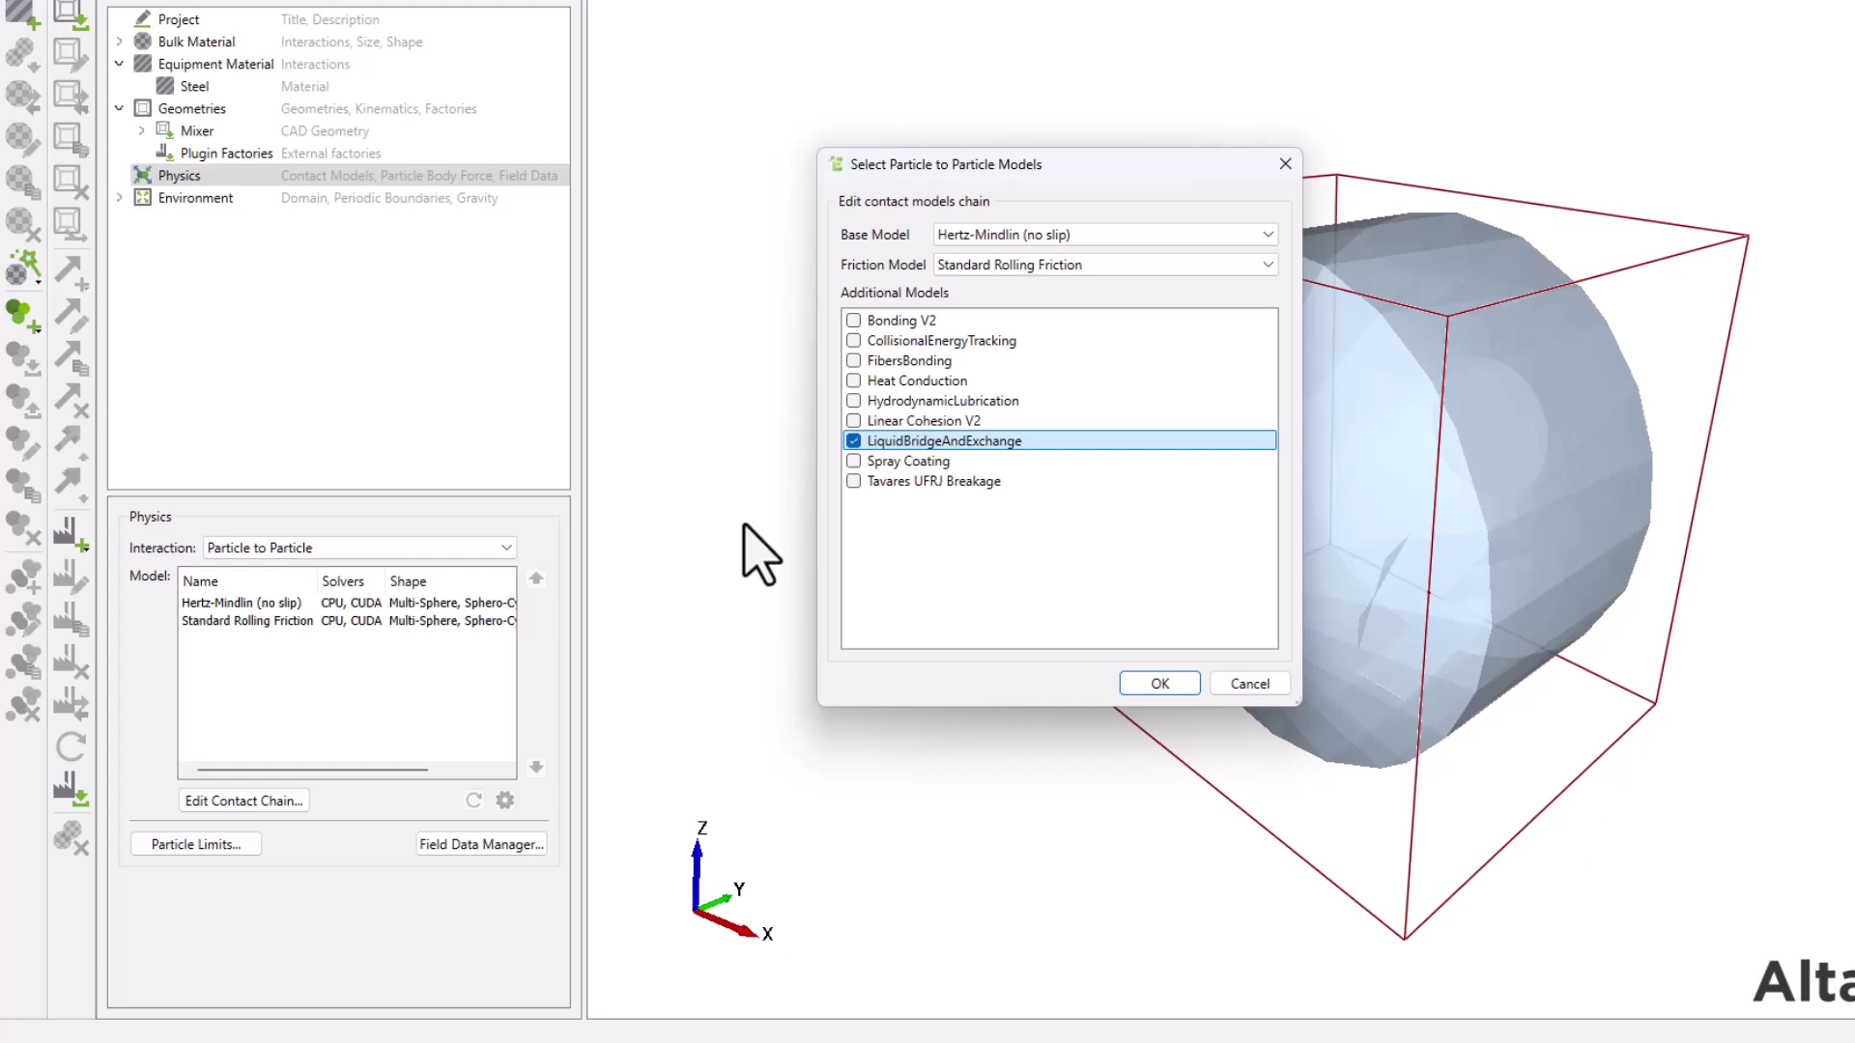
key("Return")
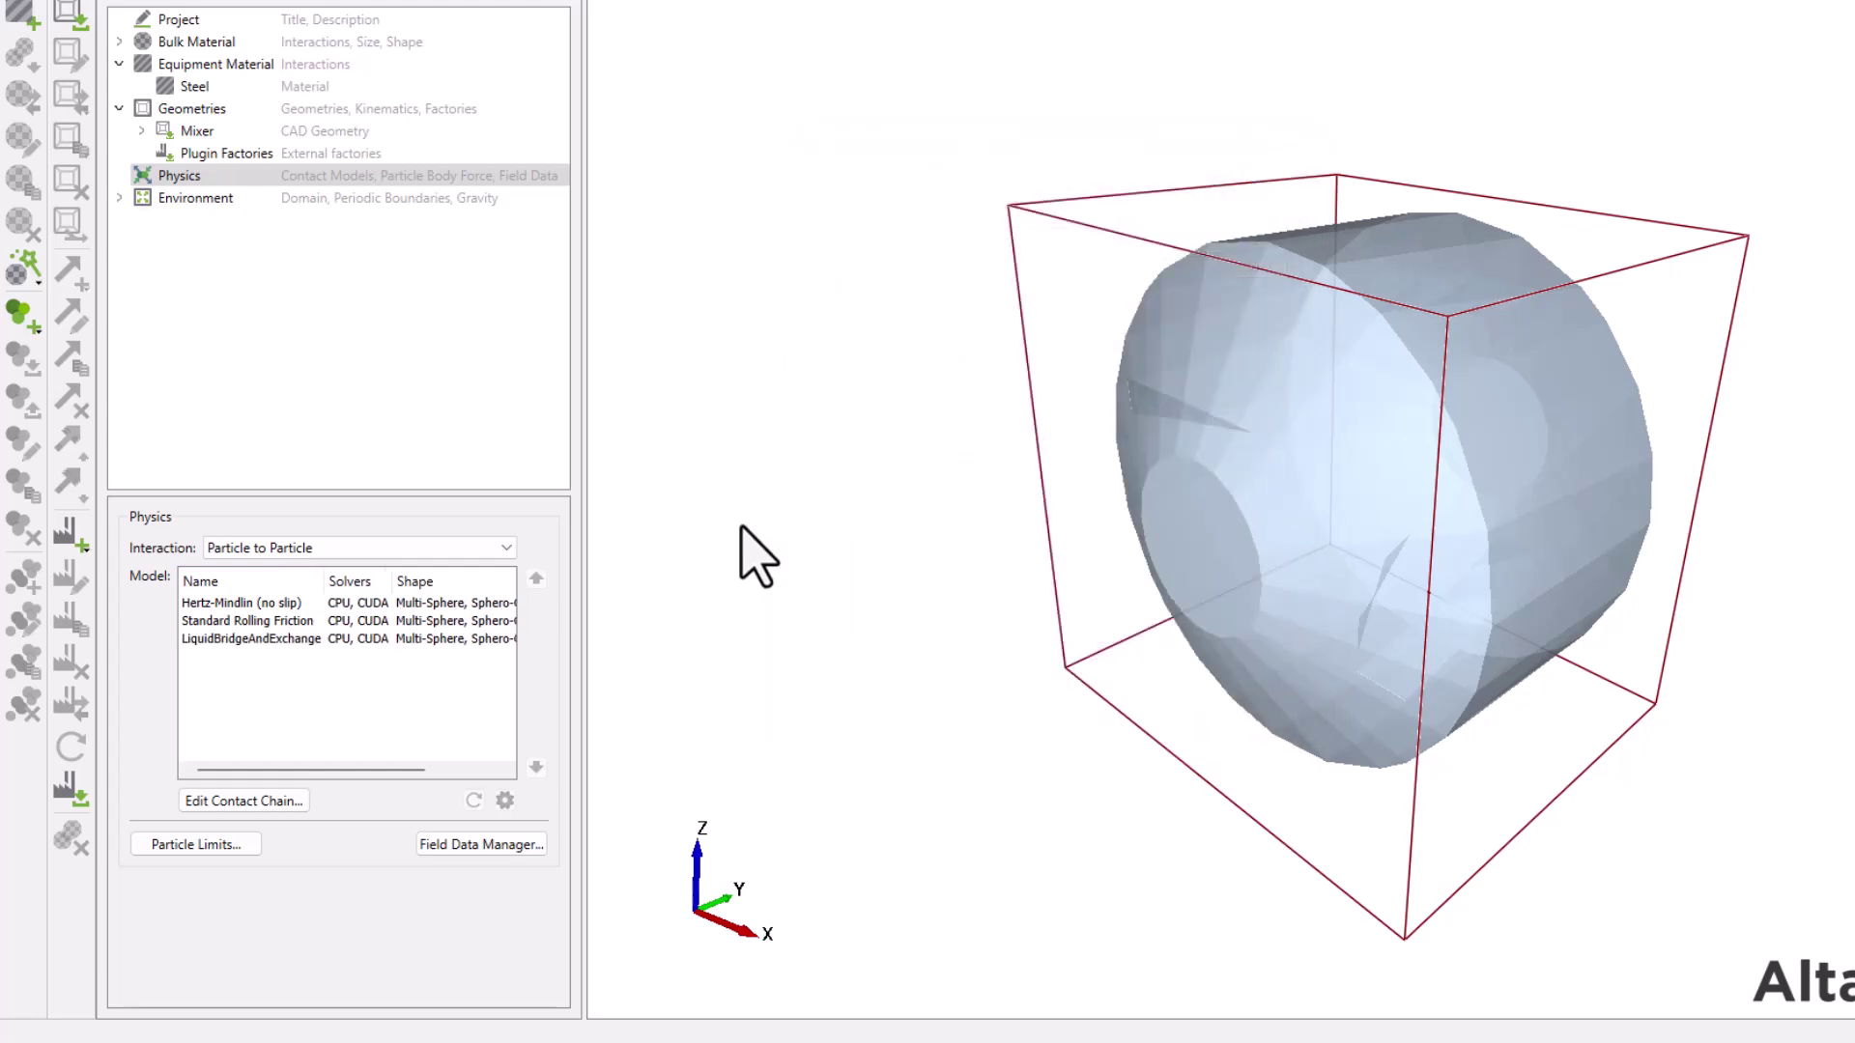
In the liquid bridge parameters, set distance cutoff to 1 and add Tablet Dry and Table Middle.
left_click(504, 800)
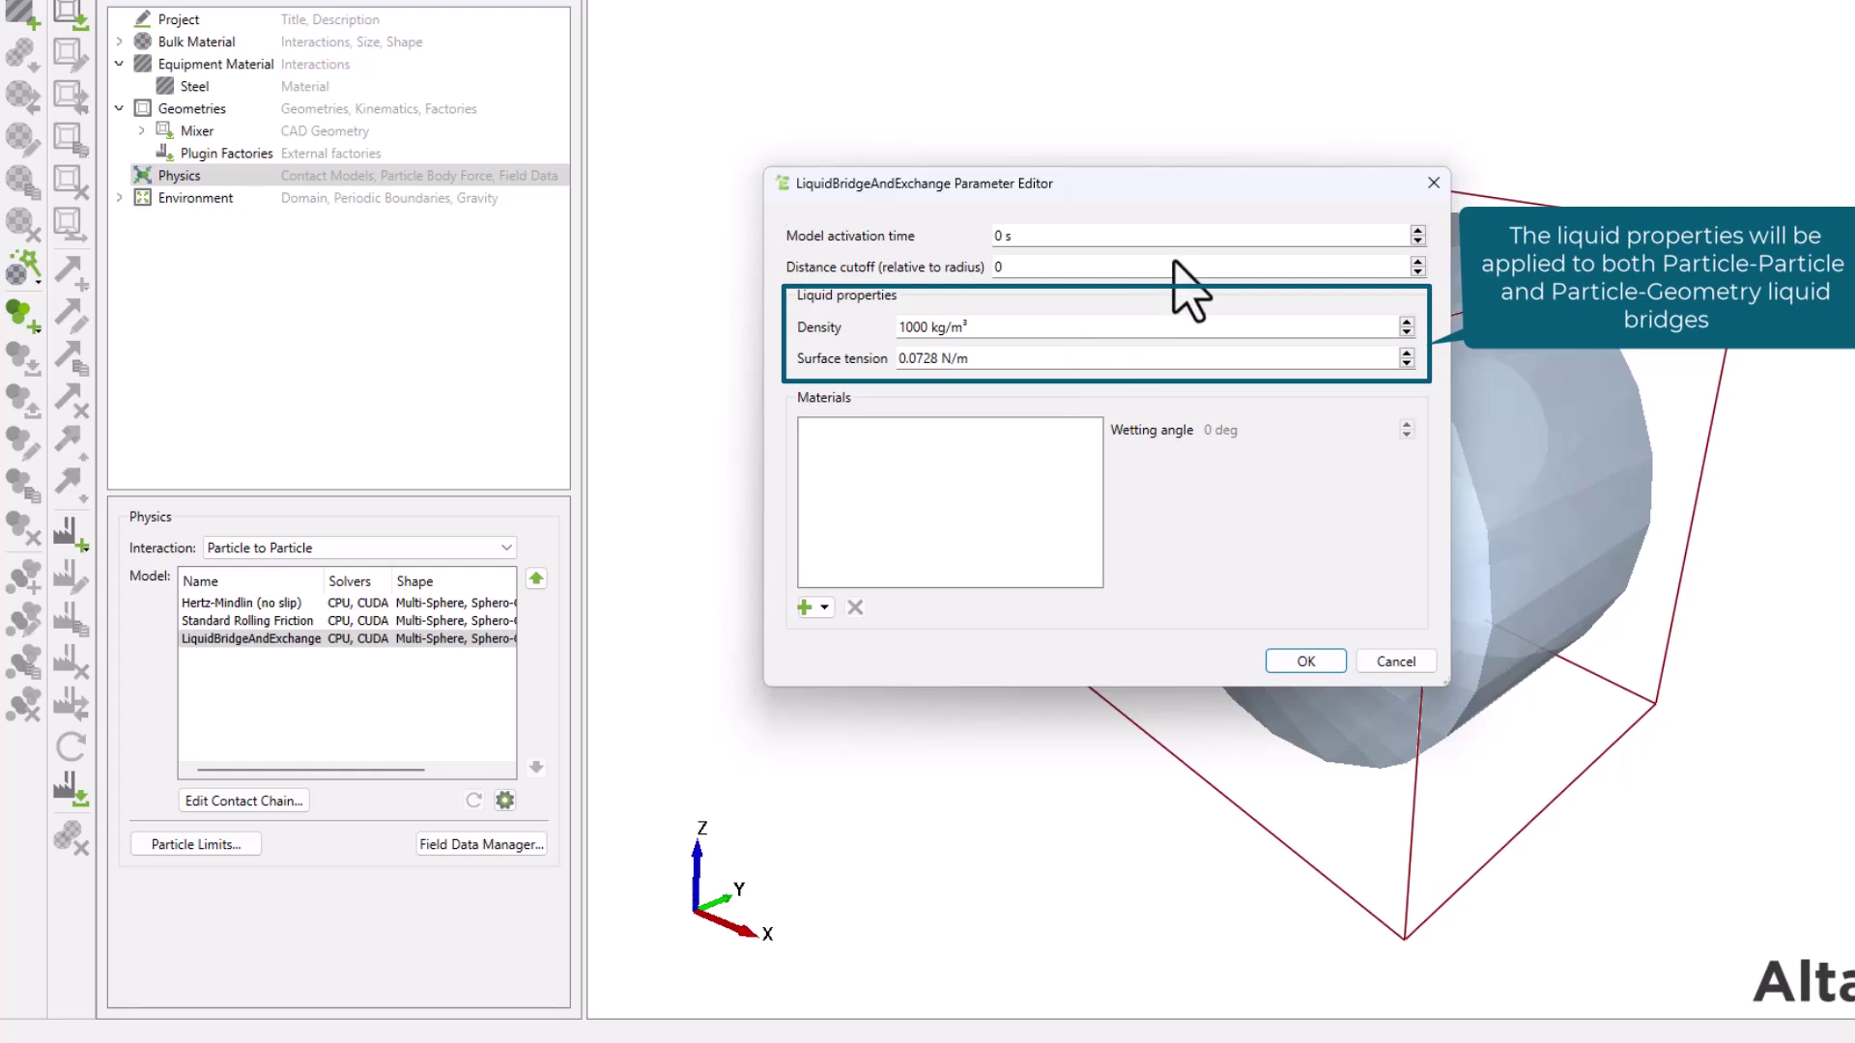
double_click(987, 267)
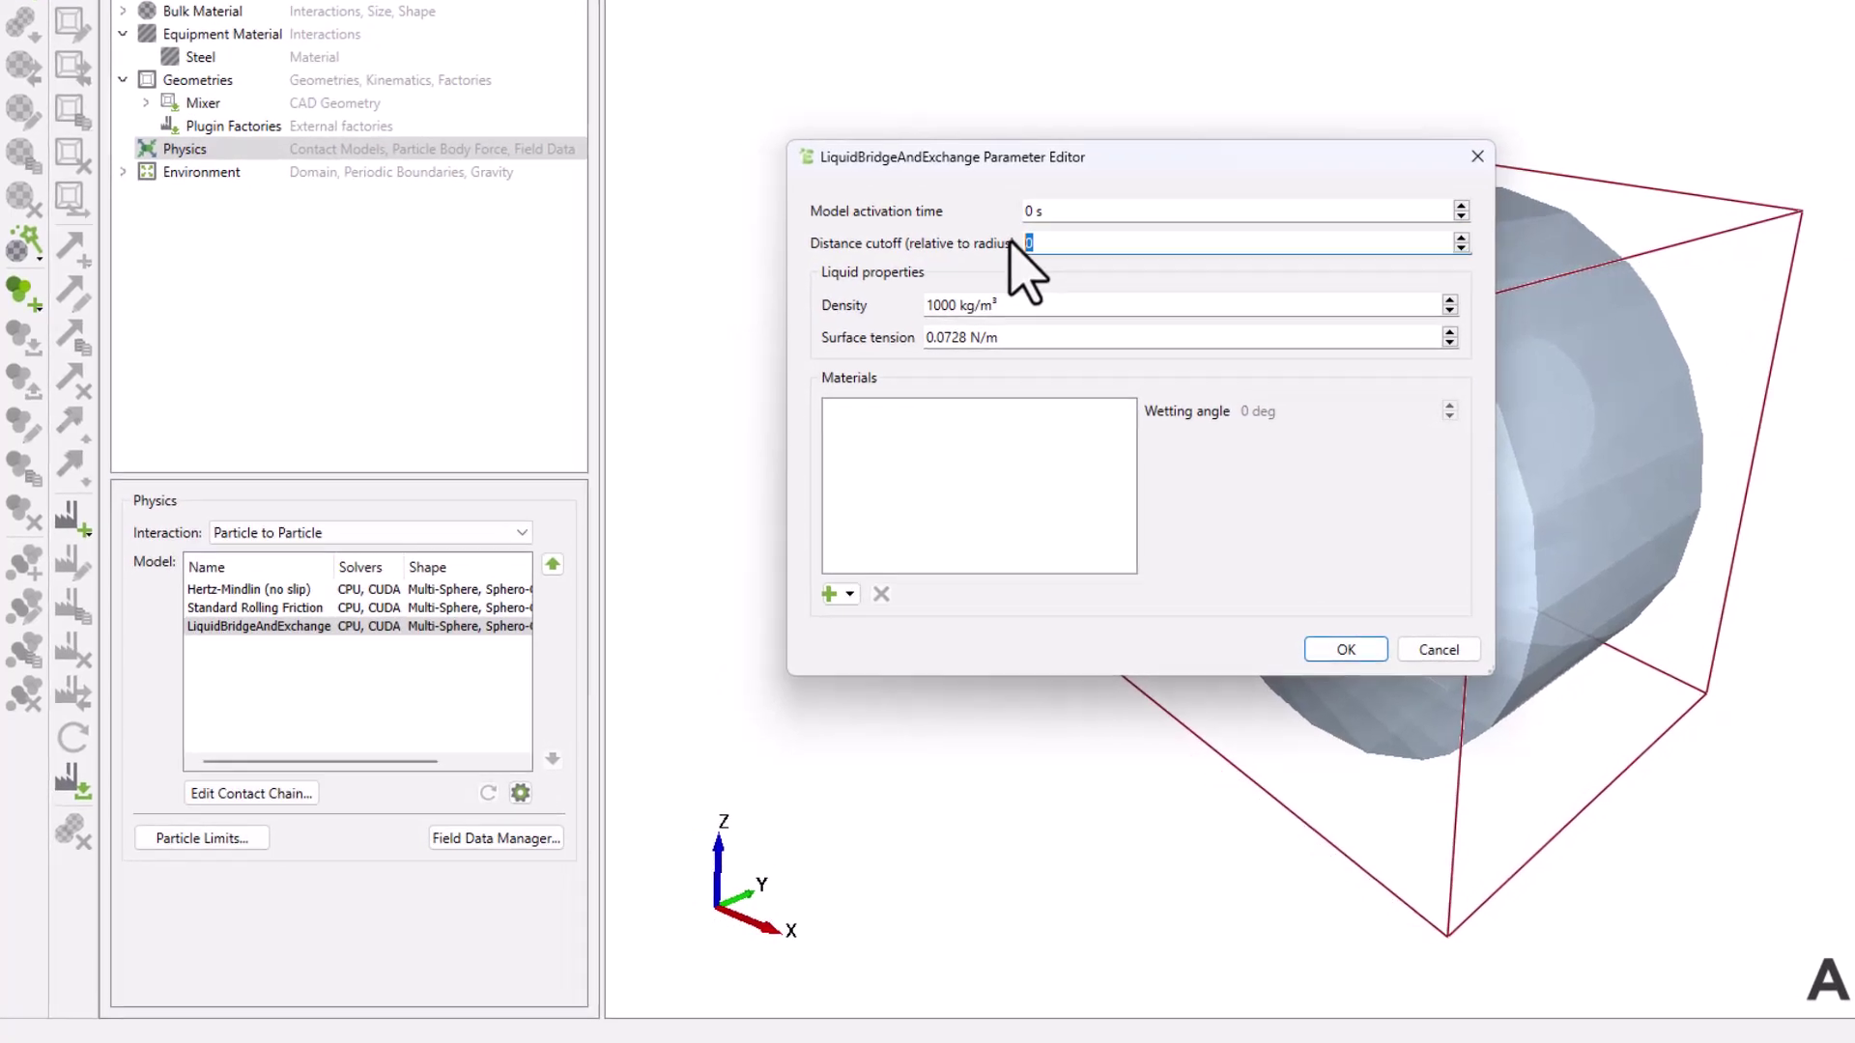
type("1")
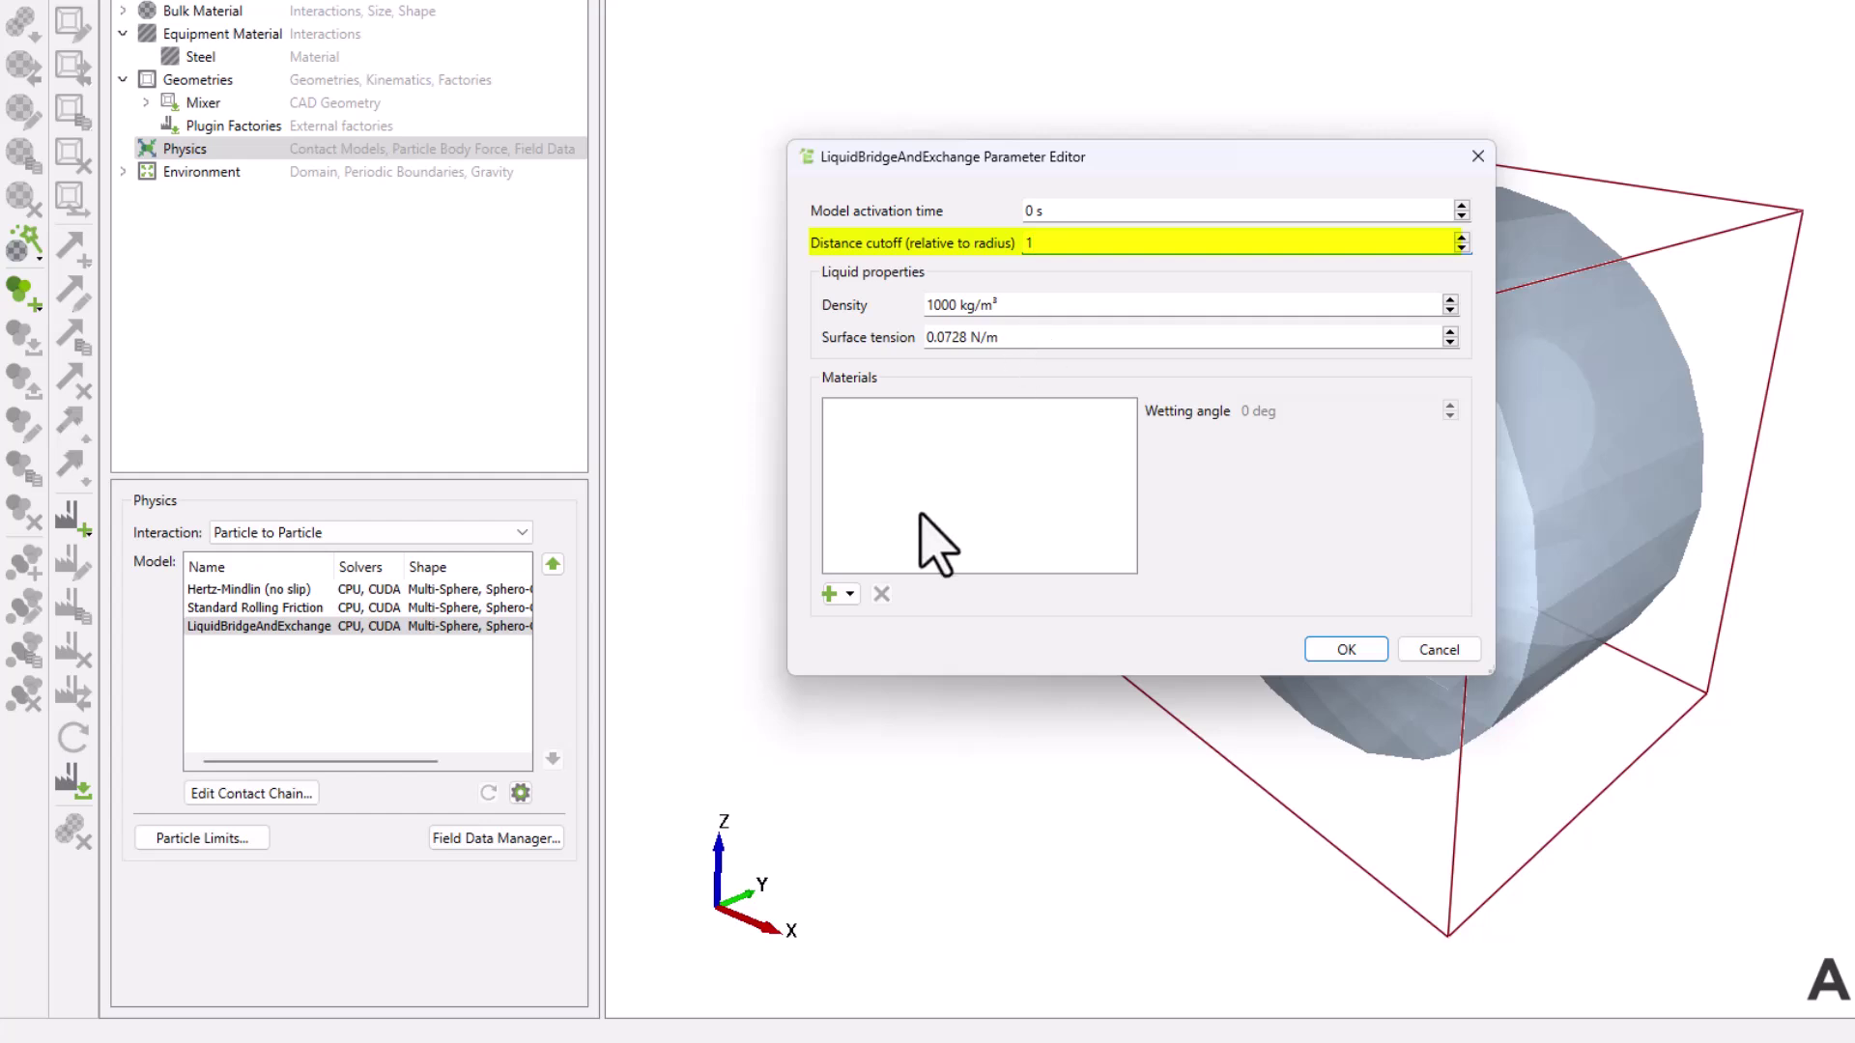
left_click(849, 596)
left_click(917, 648)
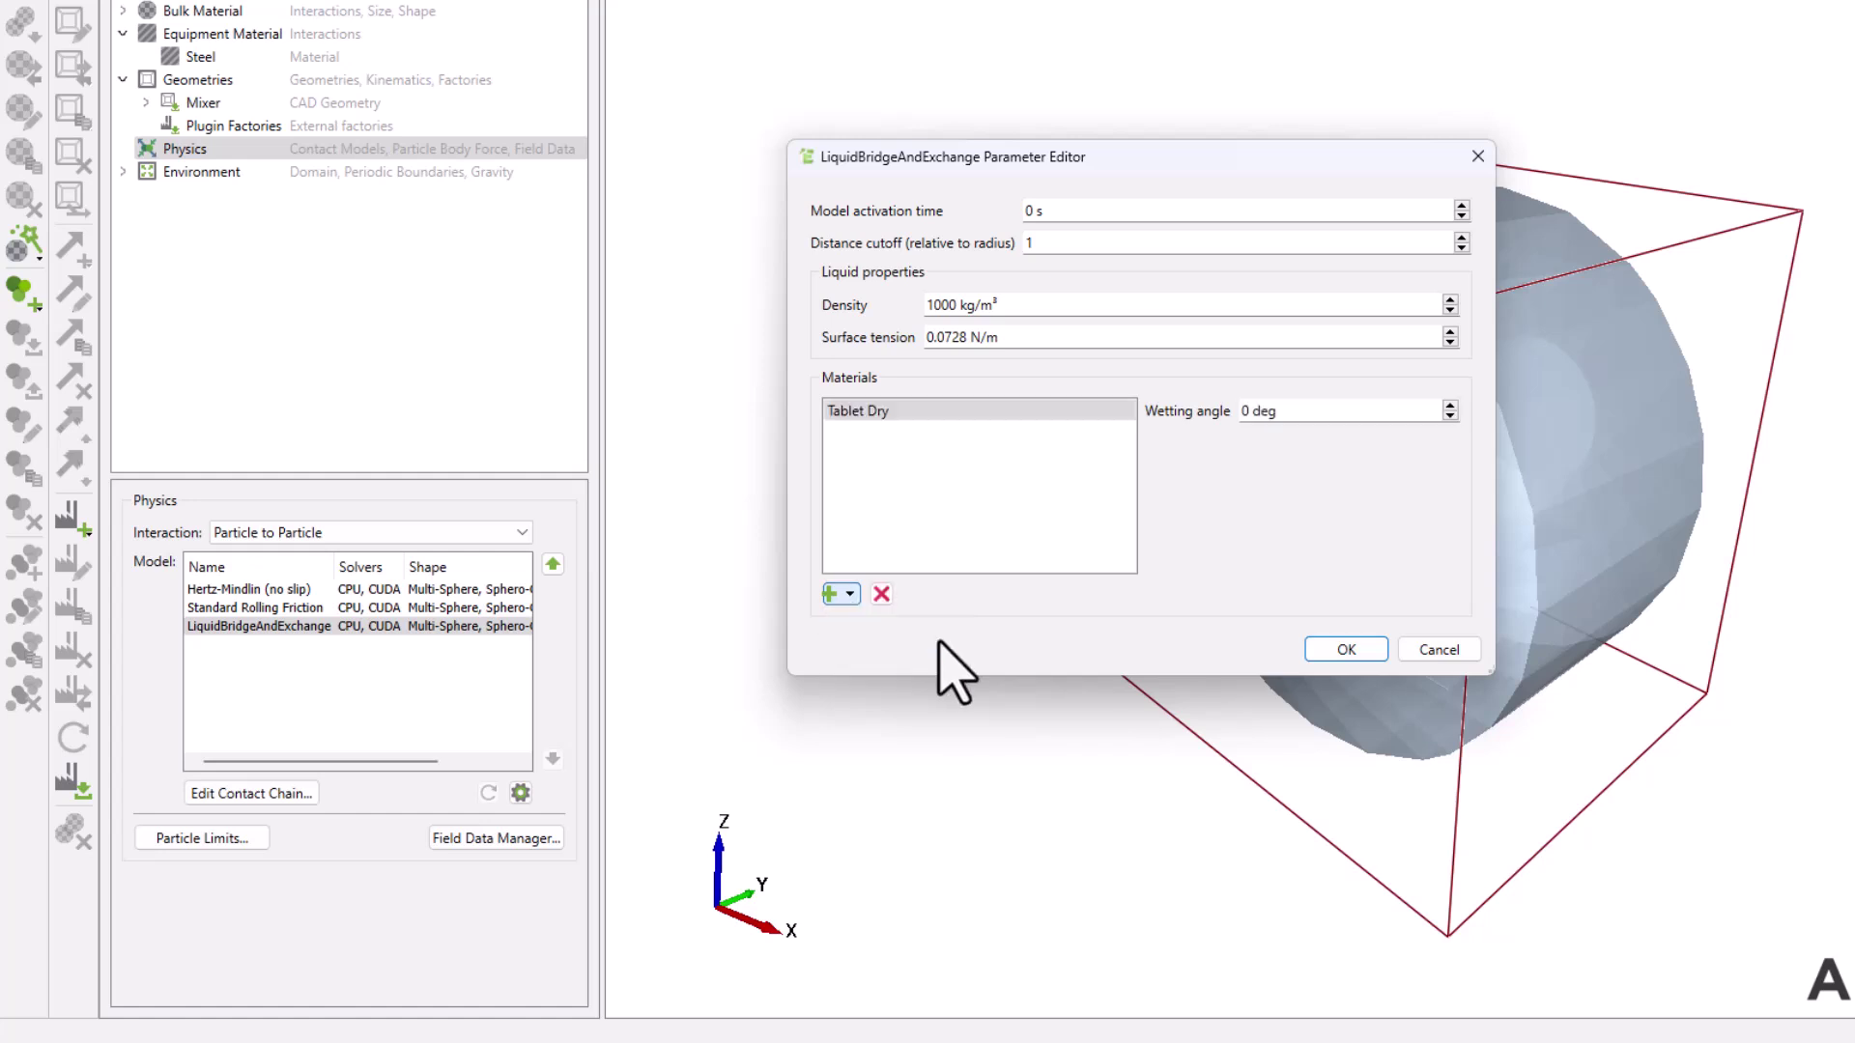
left_click(849, 594)
left_click(875, 623)
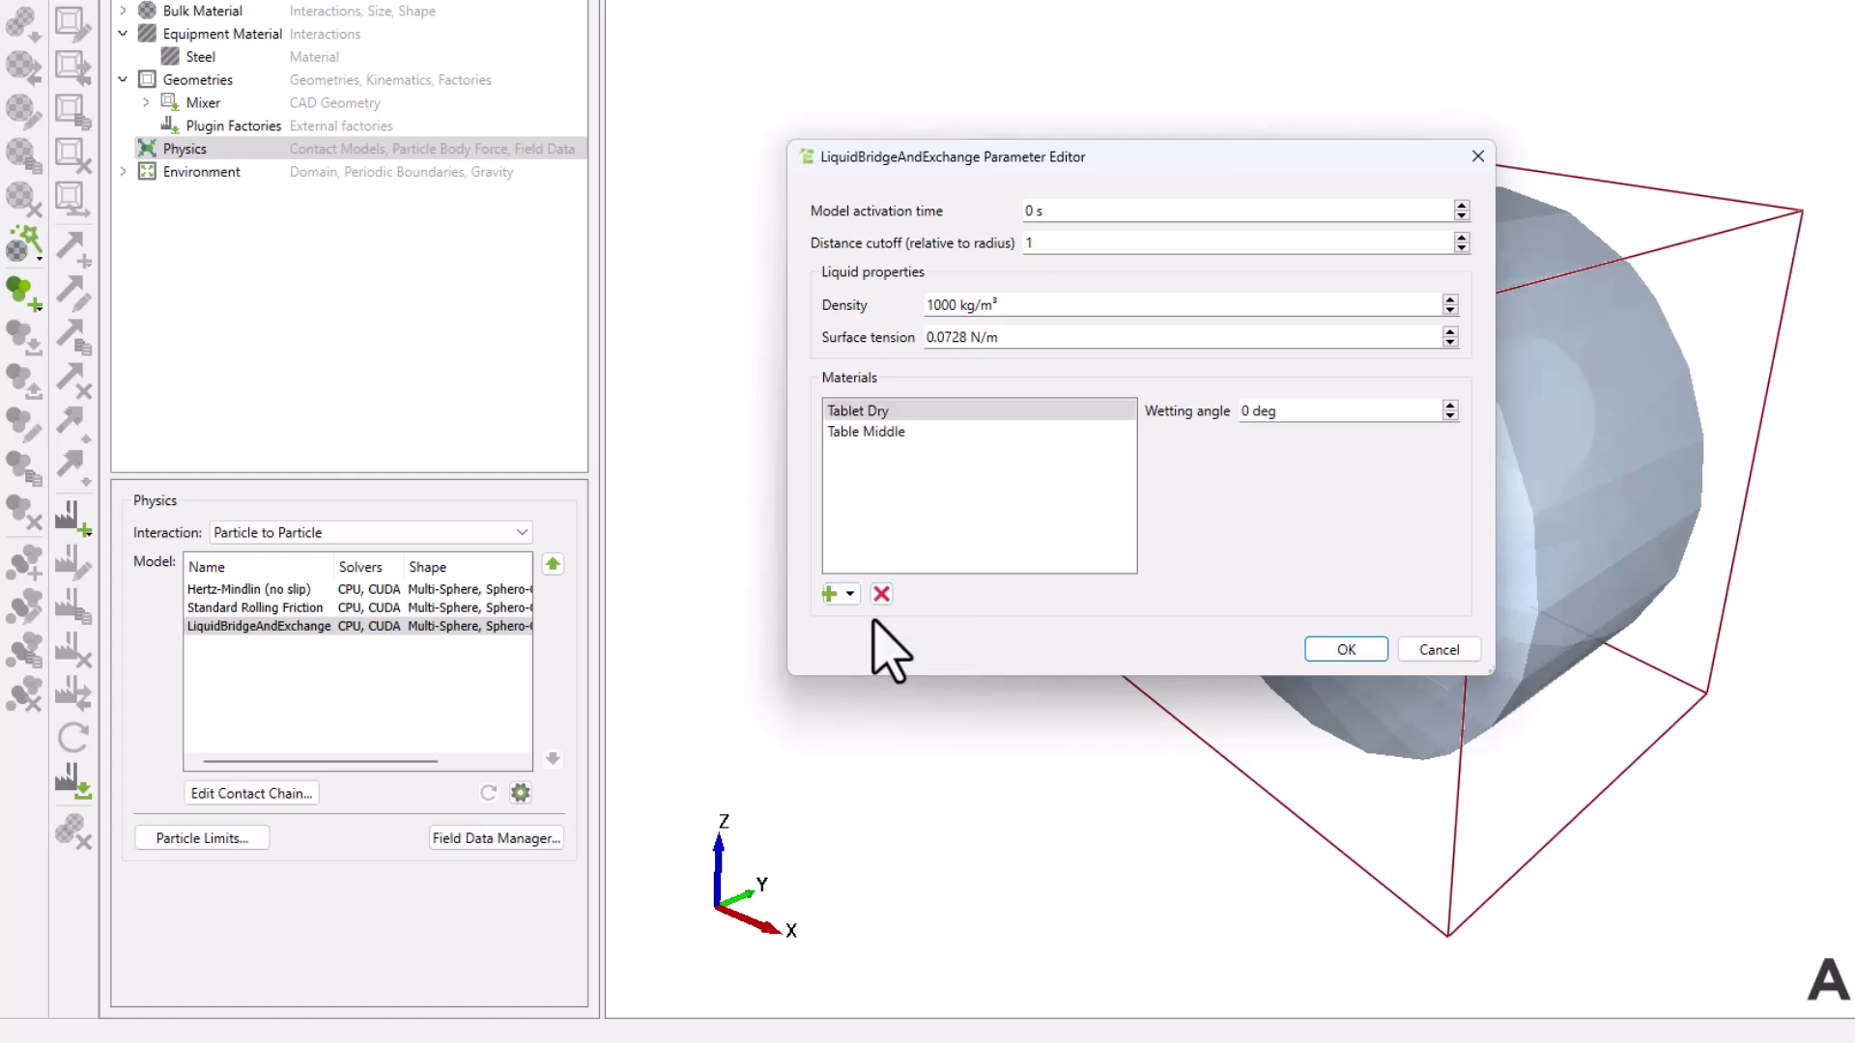
left_click(1016, 431)
Set a 72 deg wetting angle for Table Middle, add Tablet Wet at 72 deg, and confirm.
left_click(1257, 413)
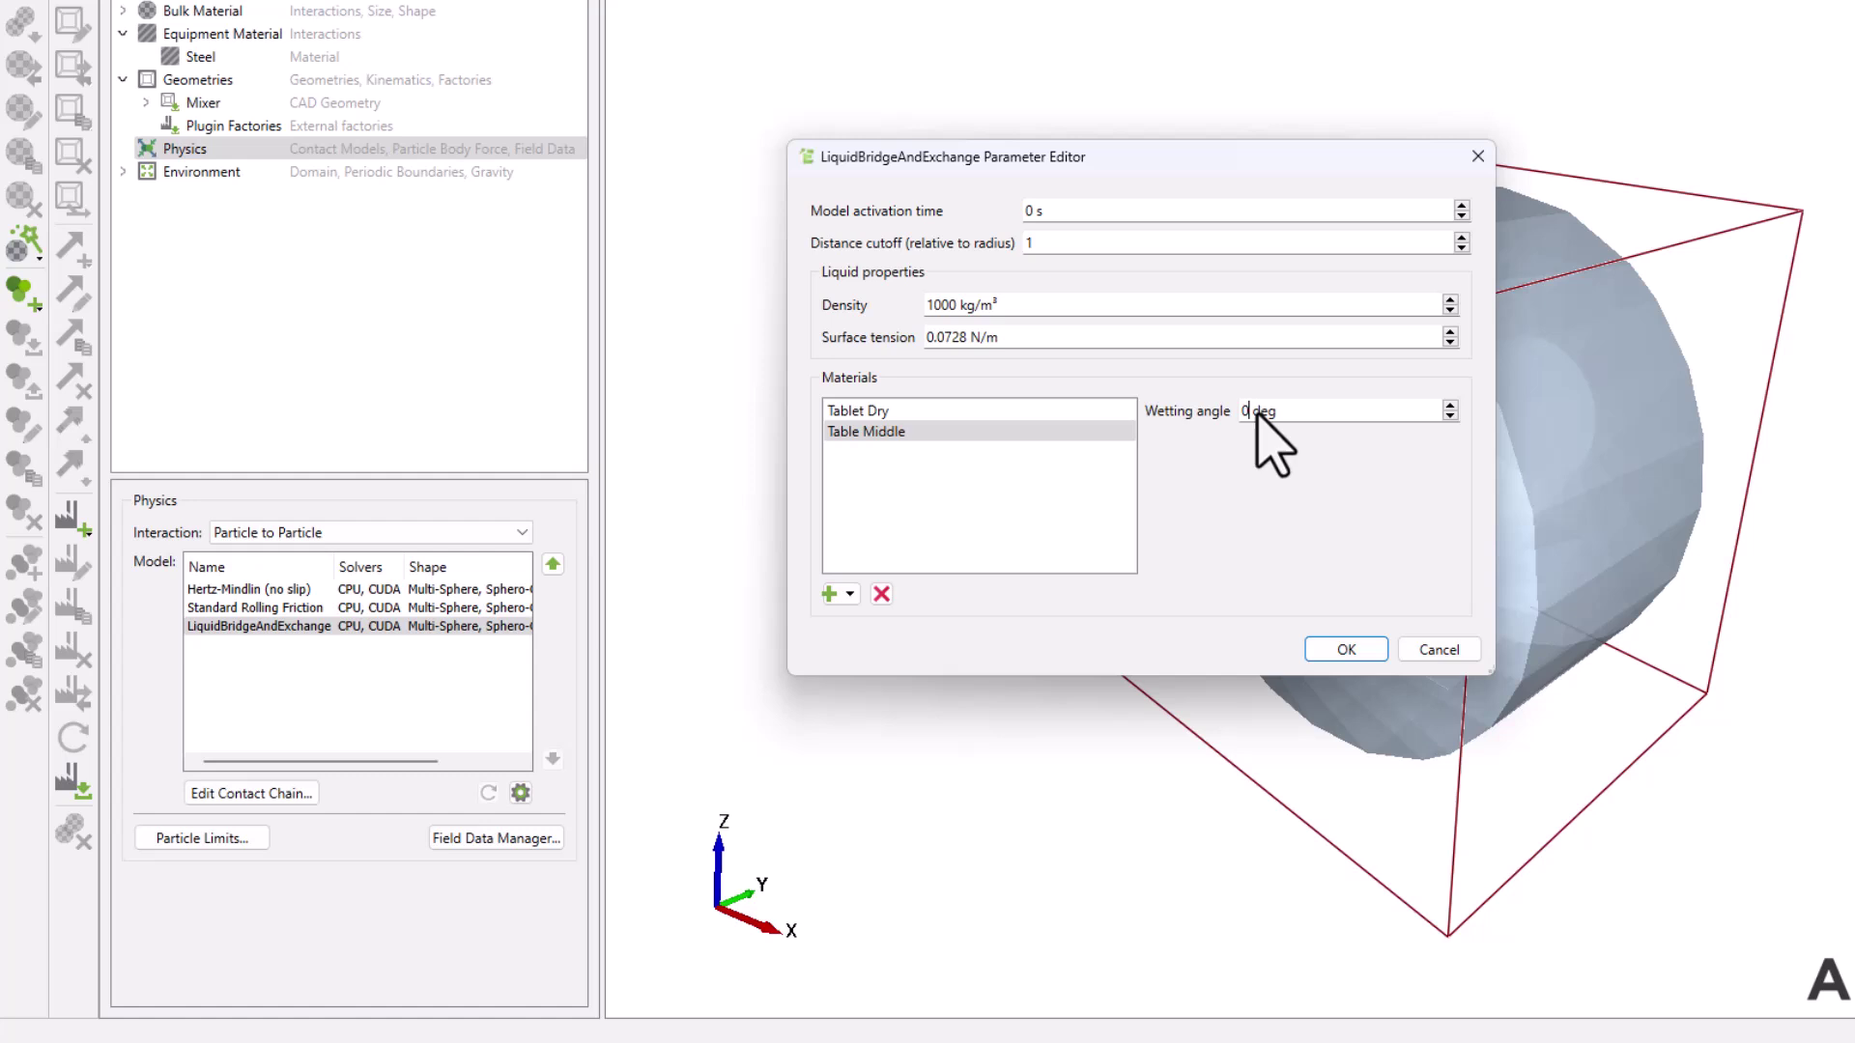
type("72")
left_click(849, 594)
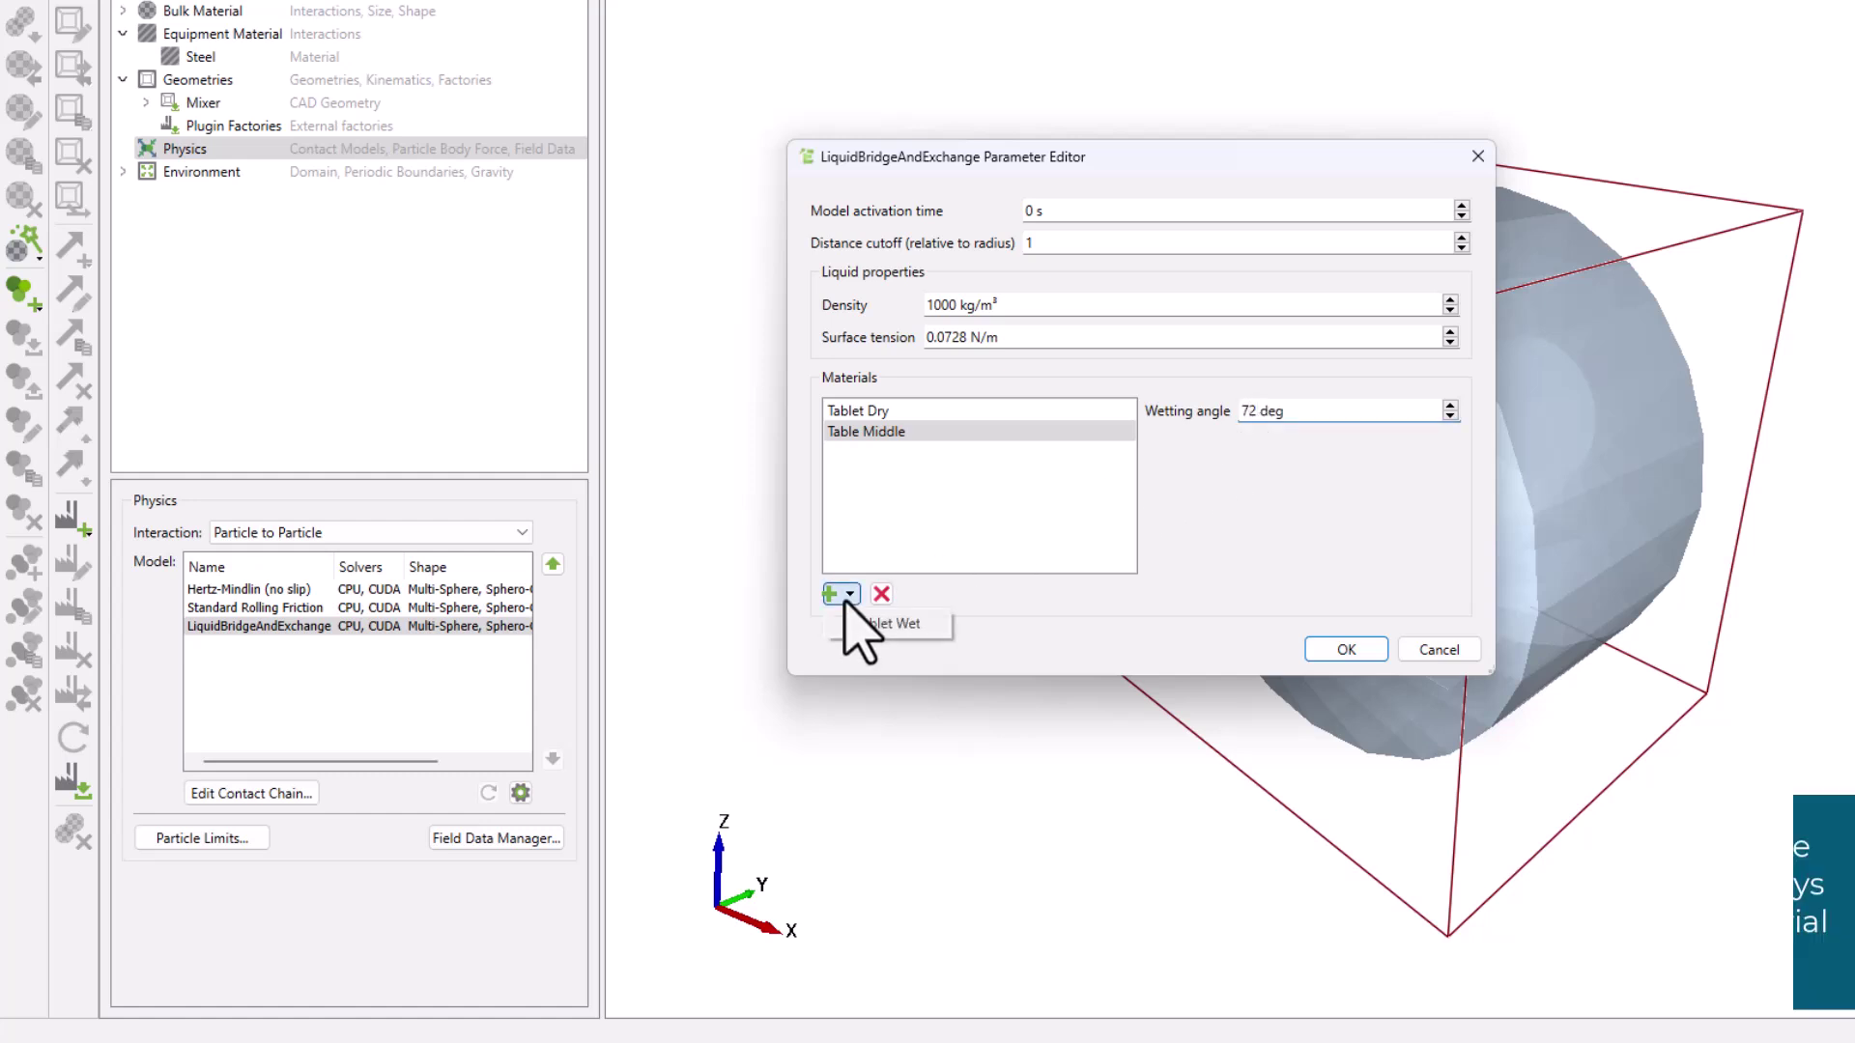
left_click(873, 623)
left_click(869, 452)
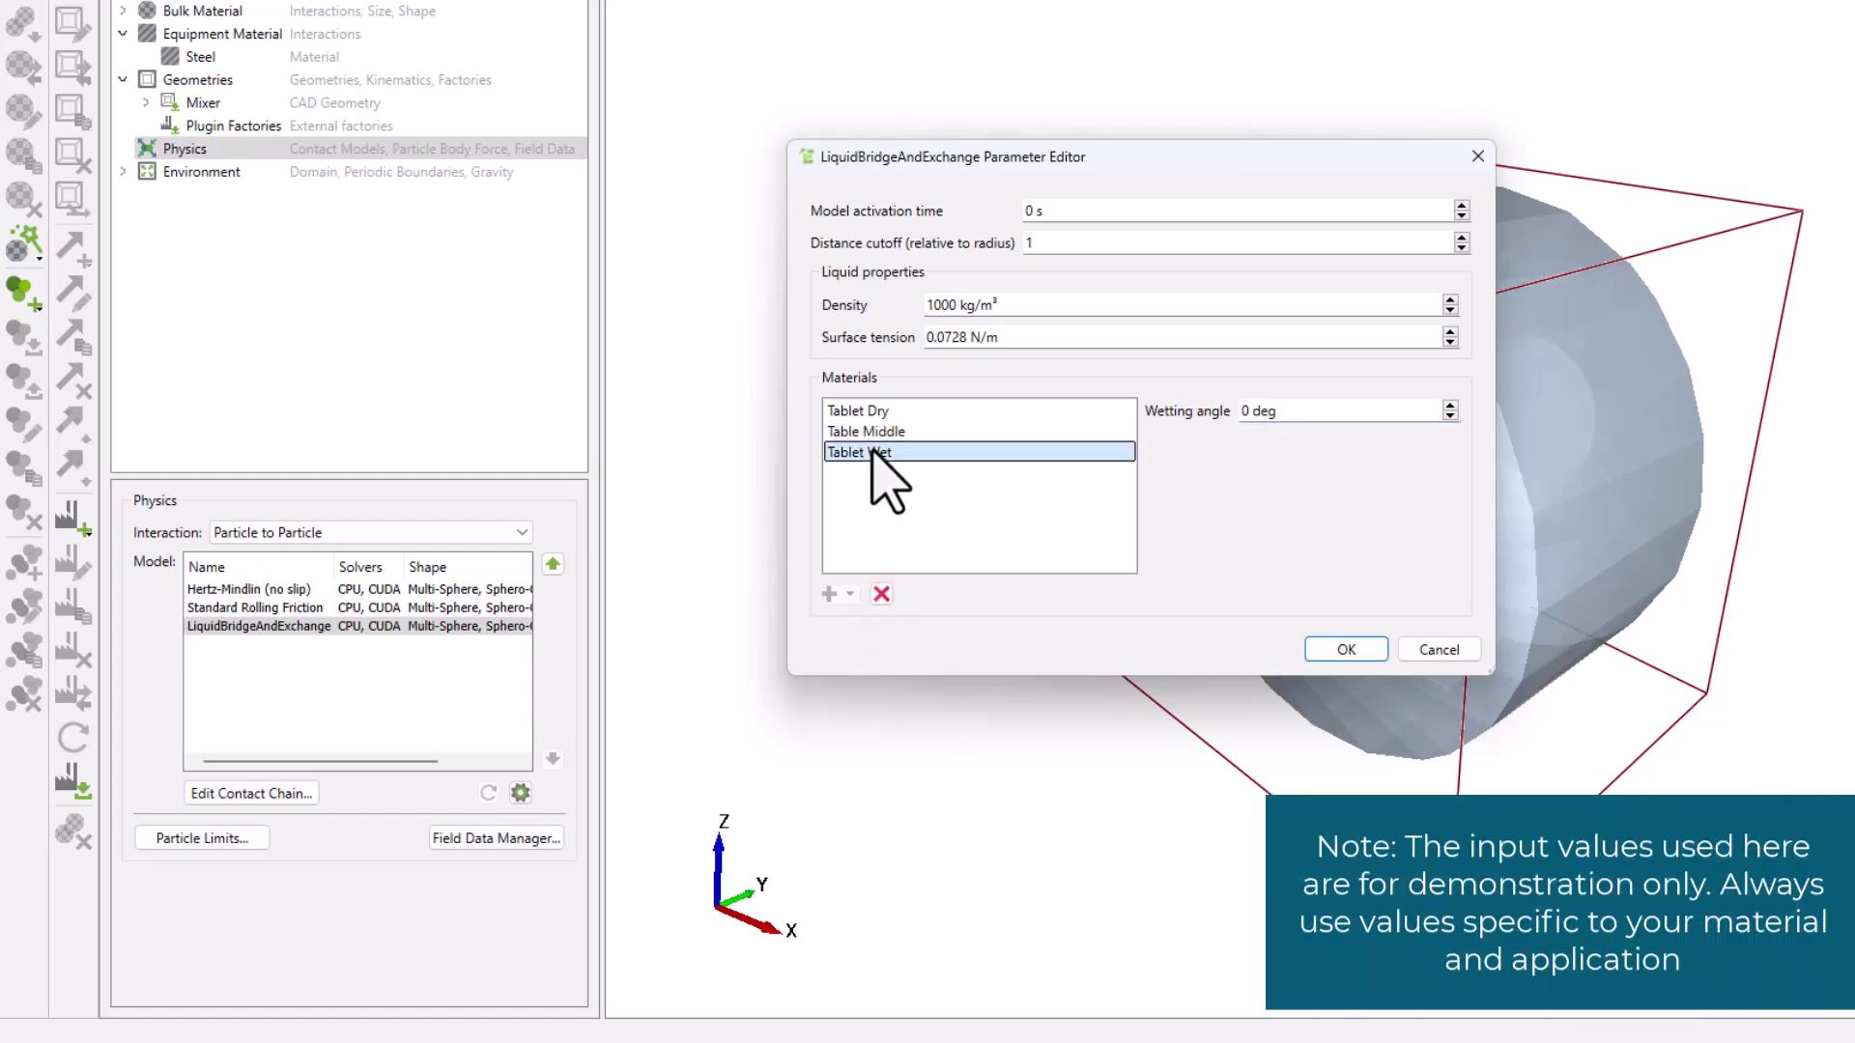
double_click(1246, 412)
key("BackSpace")
type("72")
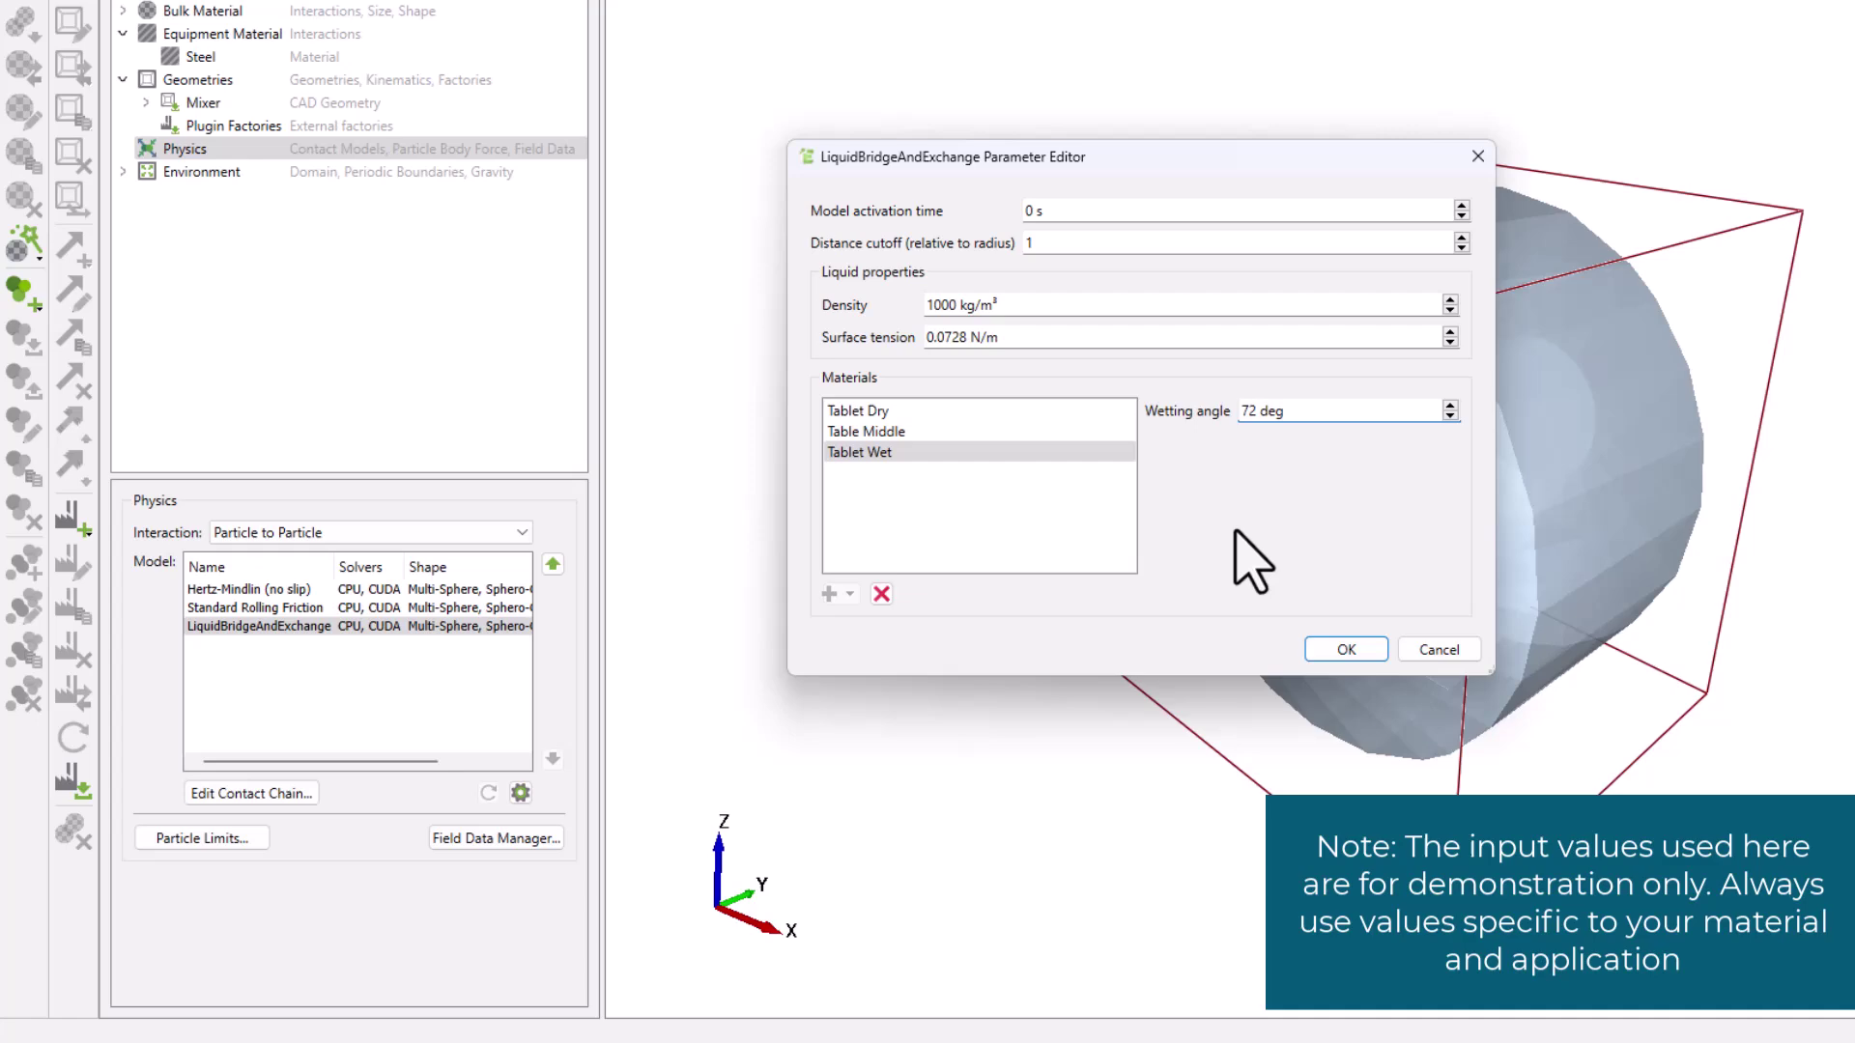
left_click(1316, 655)
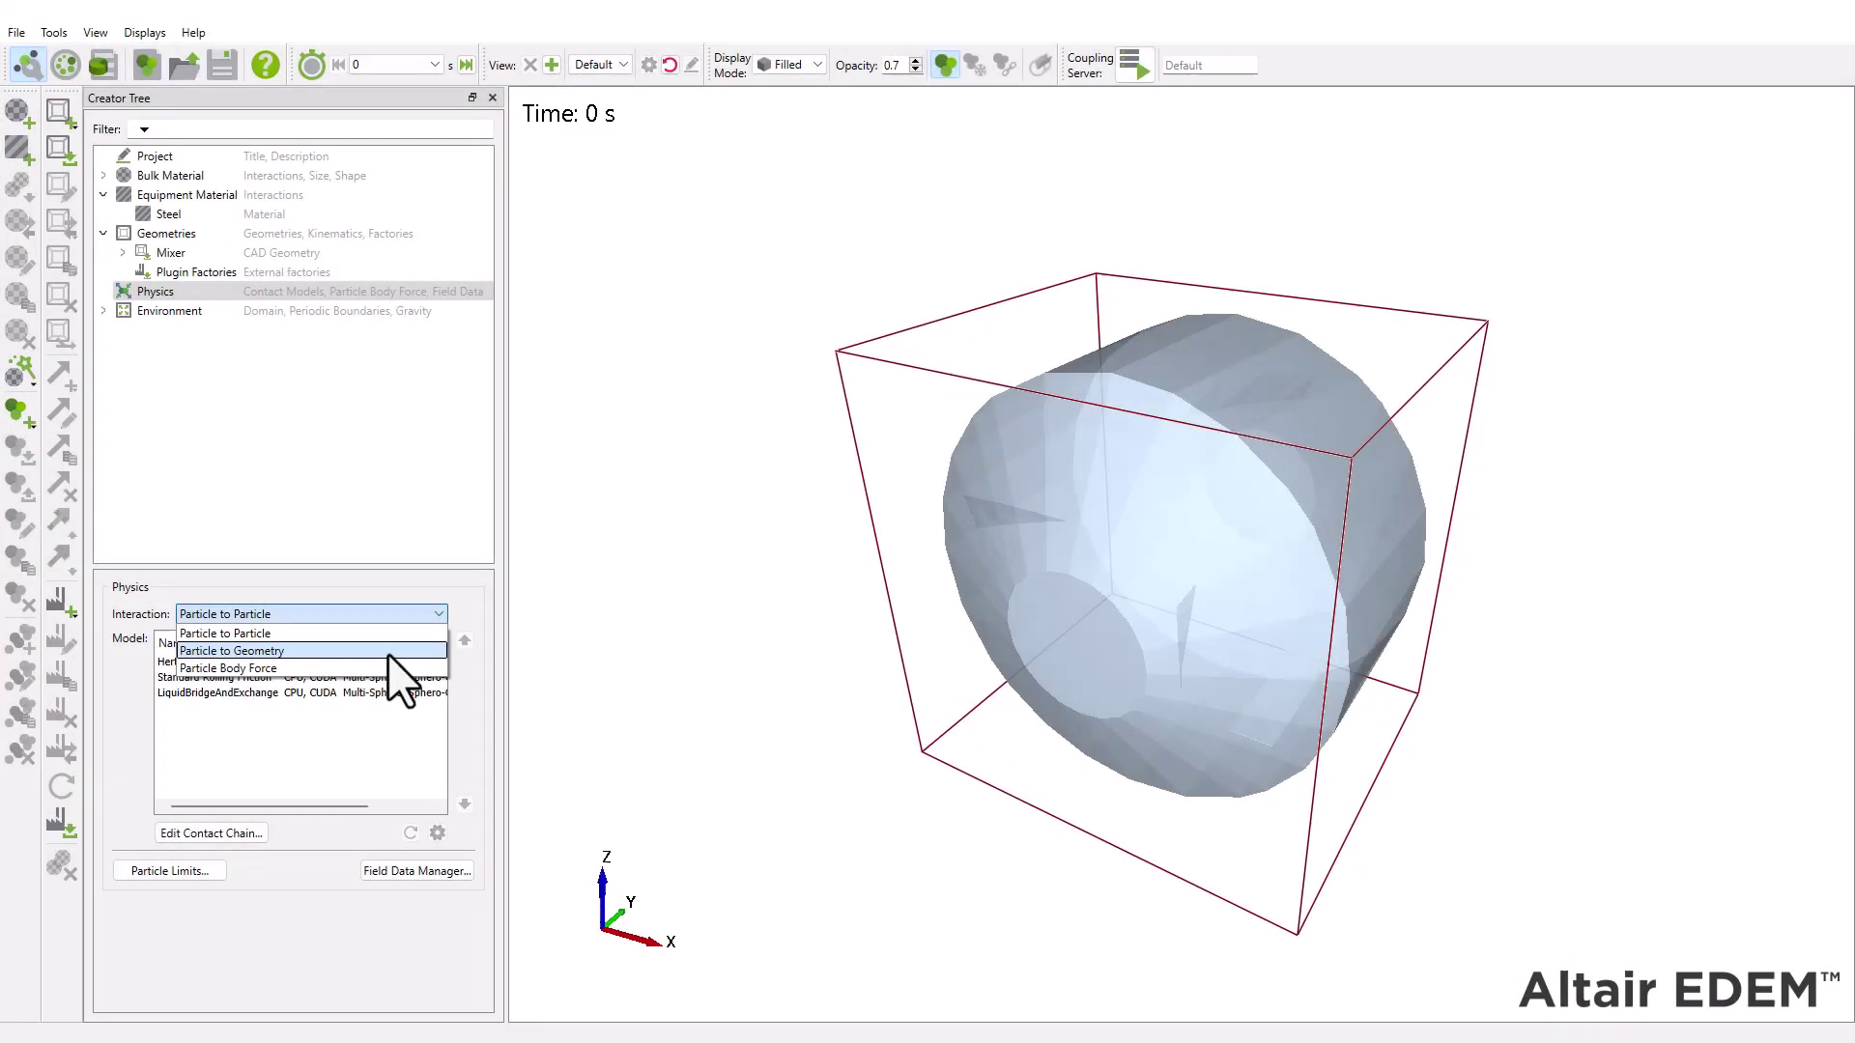
Add LiquidBridgeAndExchange to the Particle to Geometry contact chain.
left_click(386, 653)
left_click(253, 833)
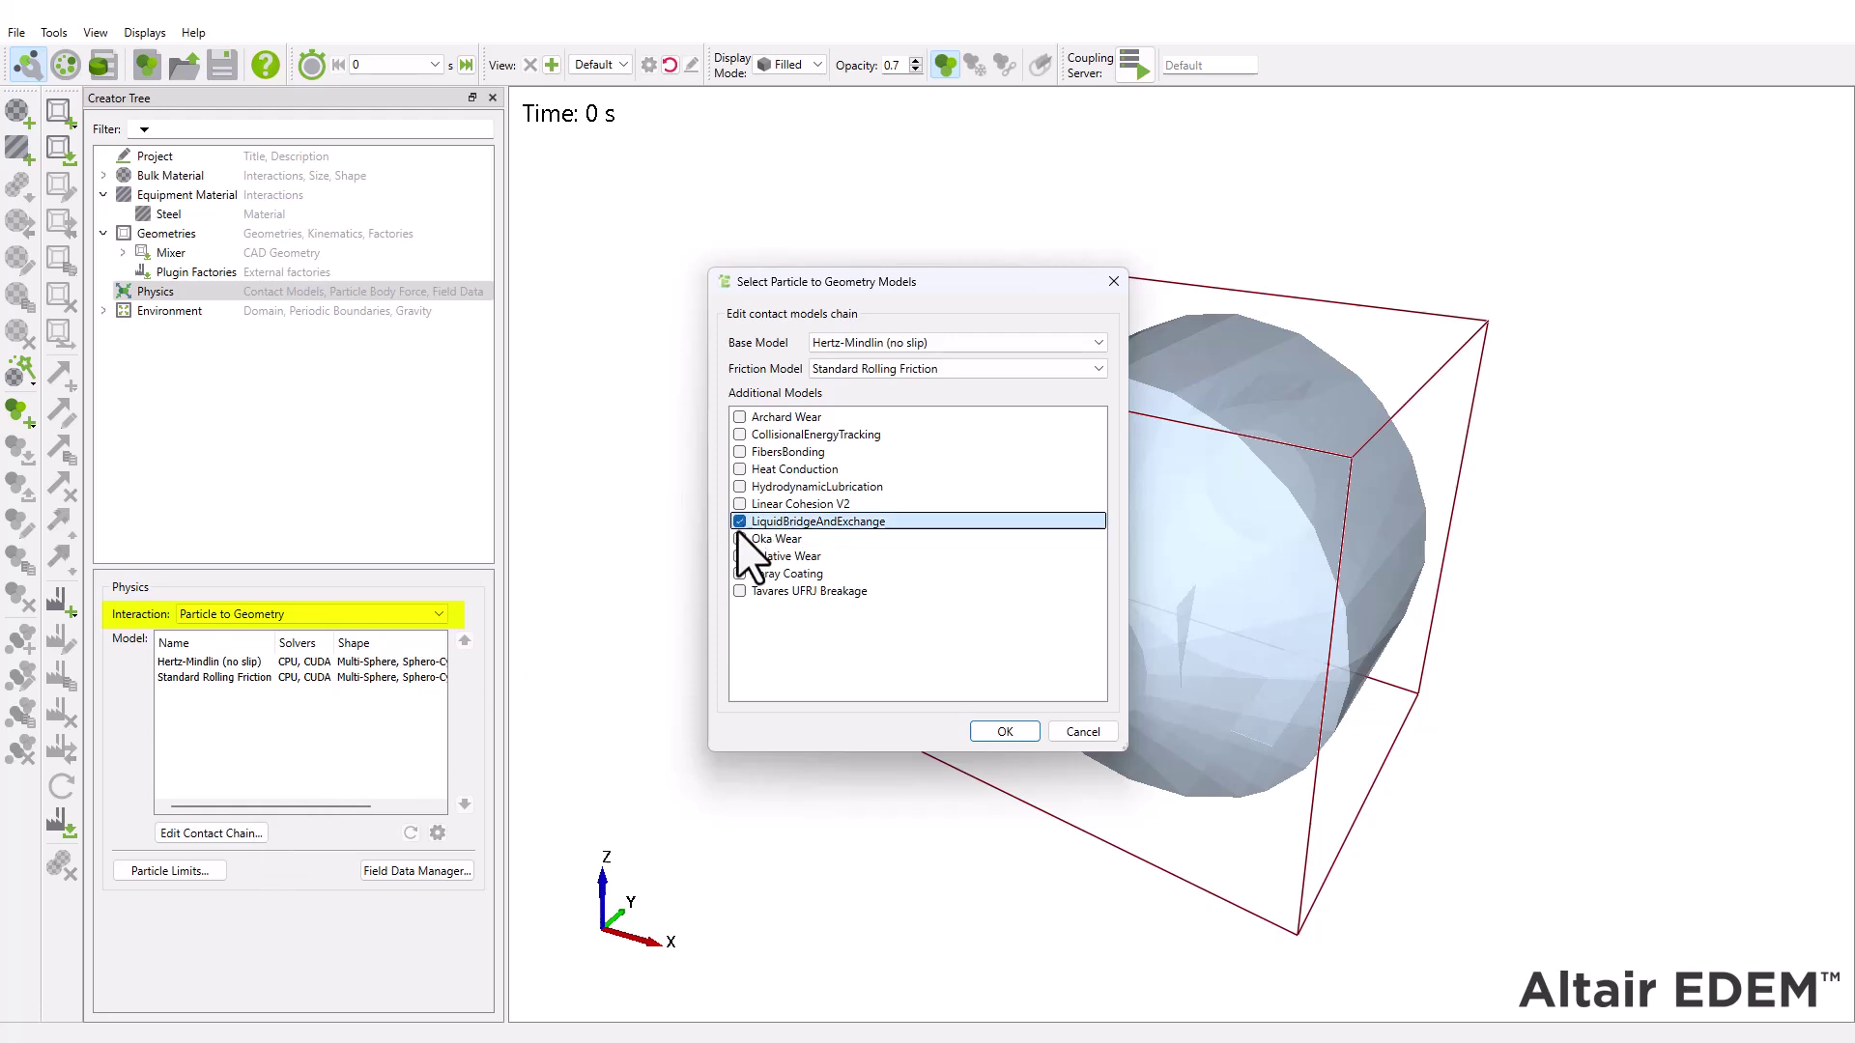
key("Return")
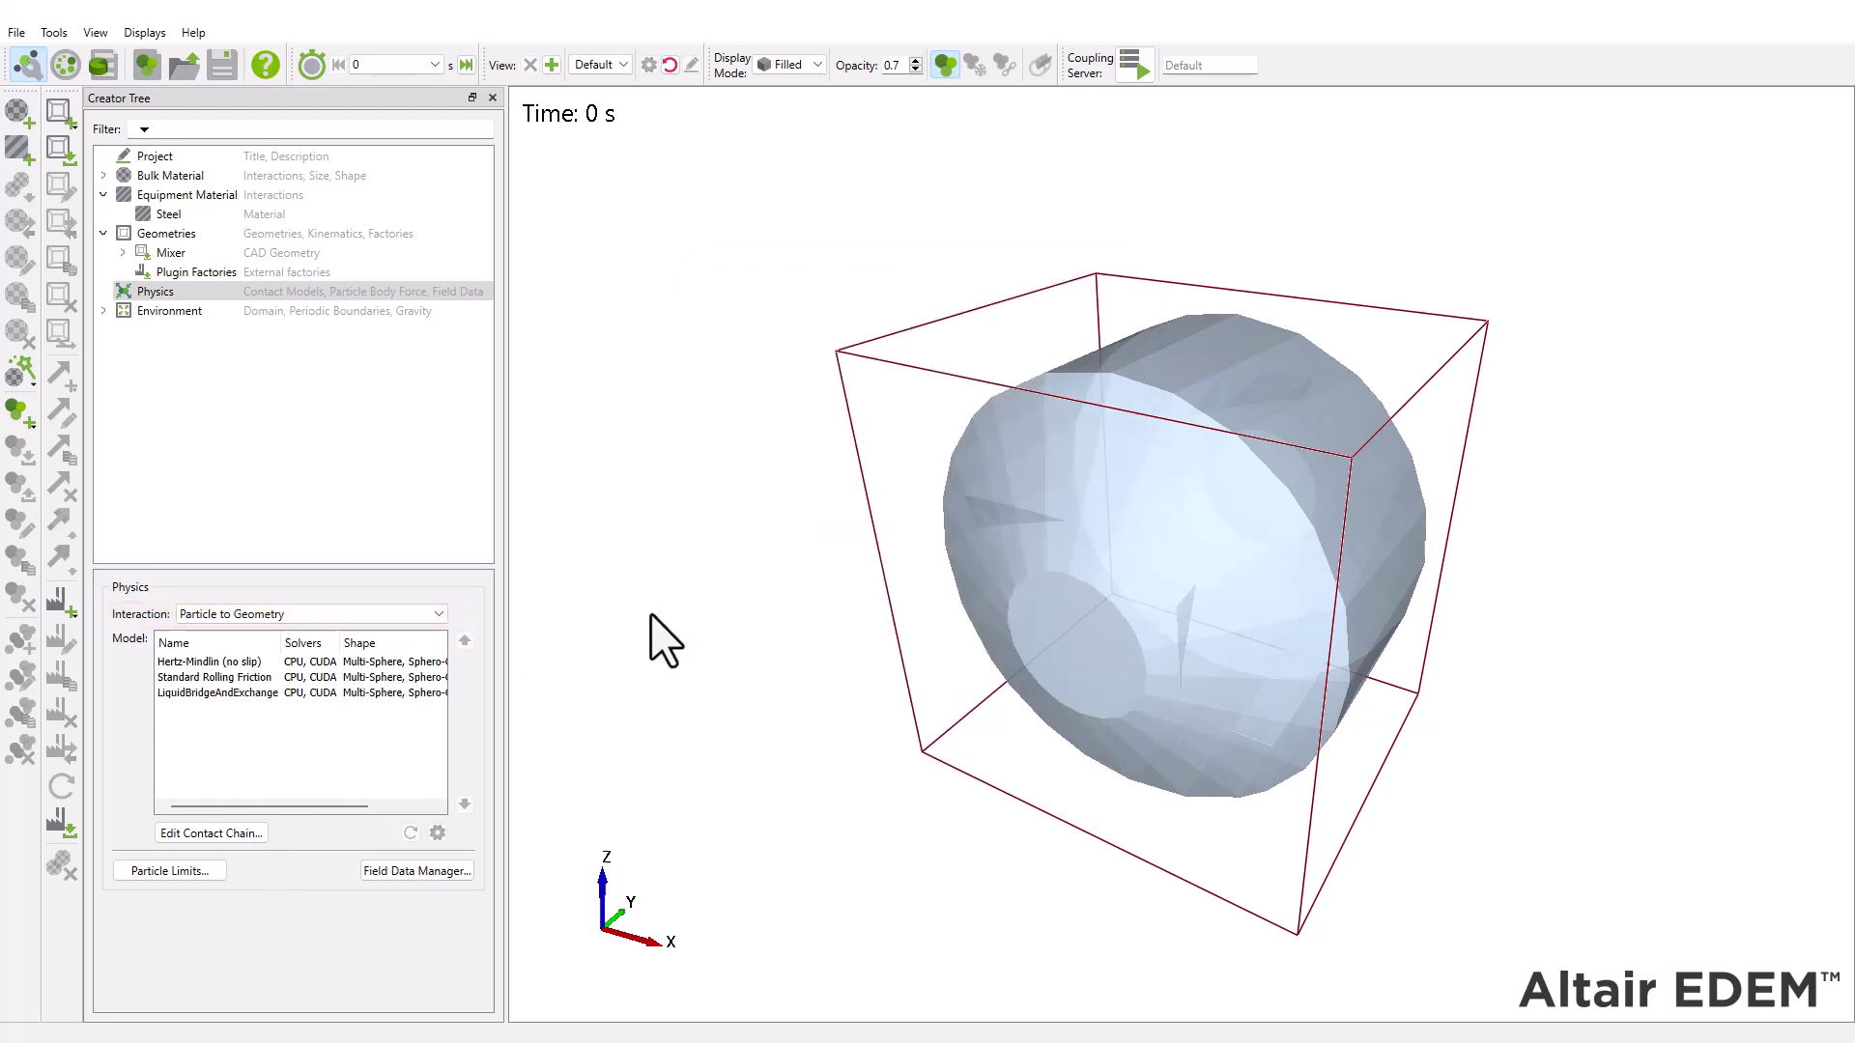
left_click(421, 694)
left_click(436, 833)
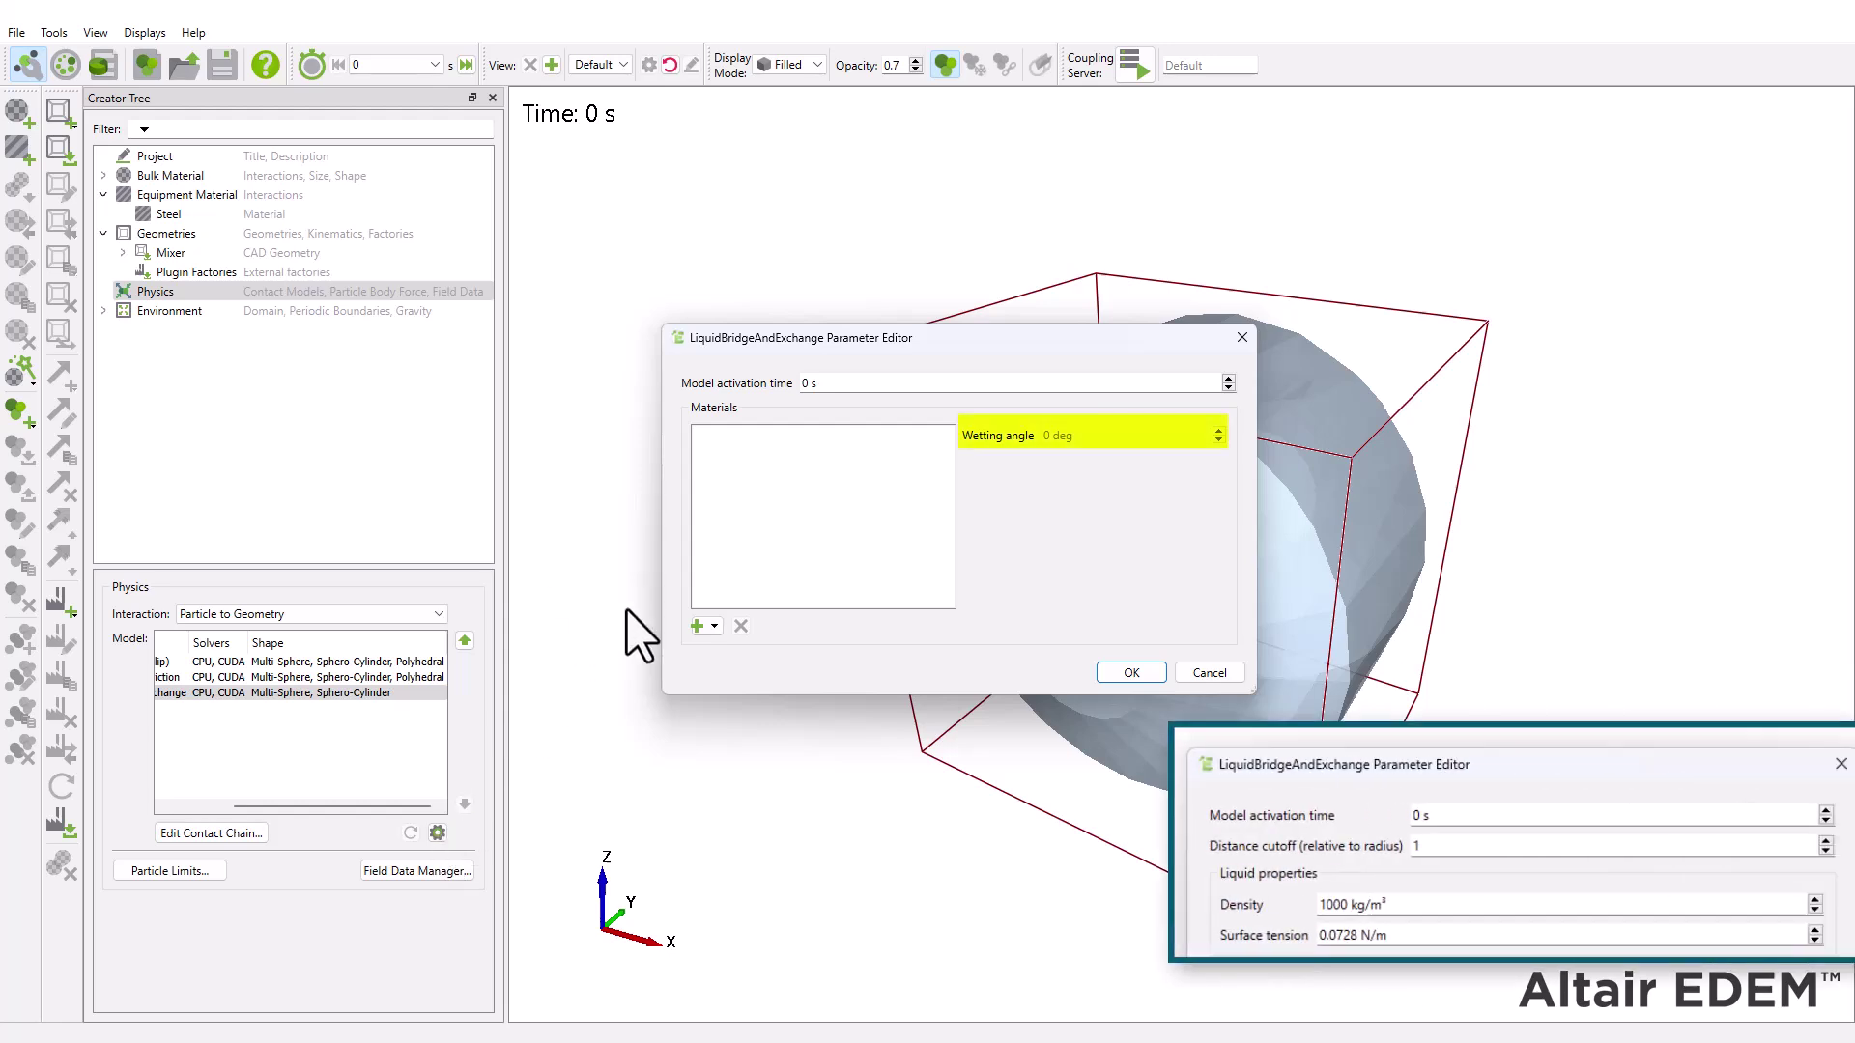
Add Steel, Table Middle, Tablet Dry and Tablet Wet to the particle-geometry liquid bridge materials.
left_click(706, 626)
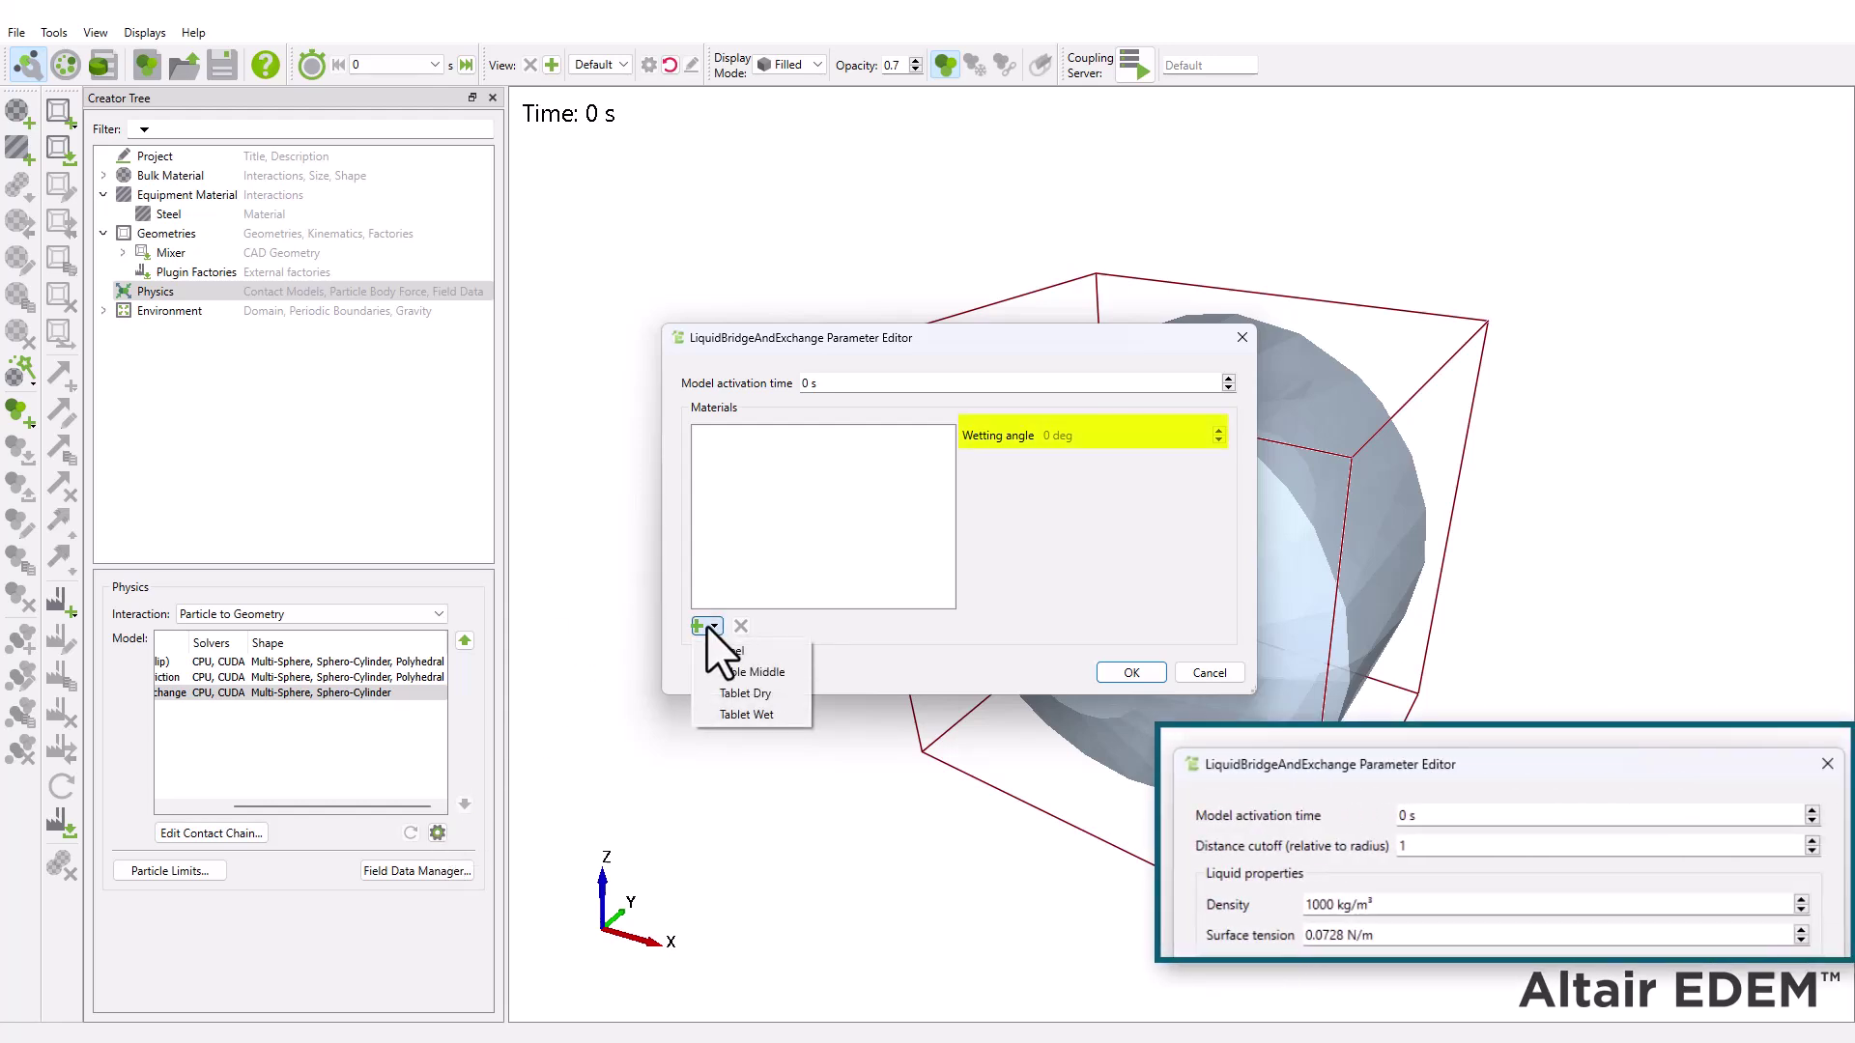
left_click(726, 650)
left_click(712, 625)
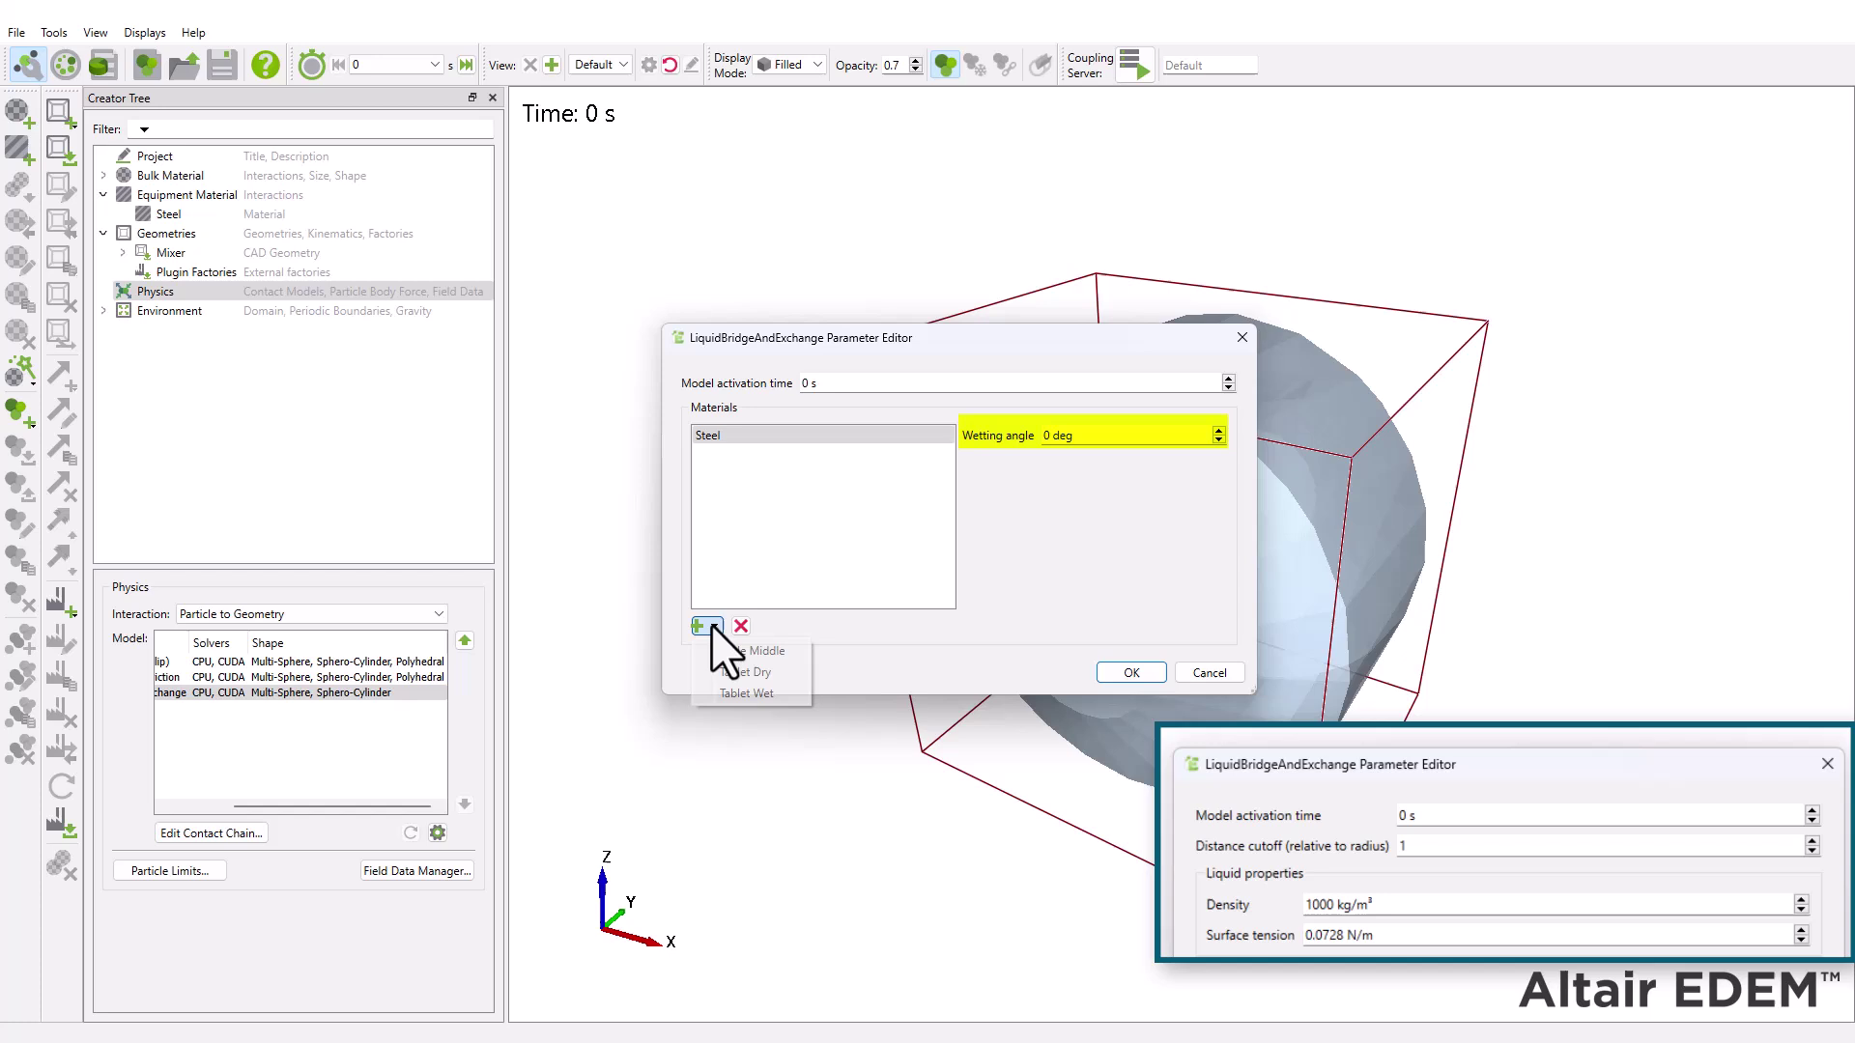
left_click(732, 652)
left_click(715, 627)
left_click(726, 649)
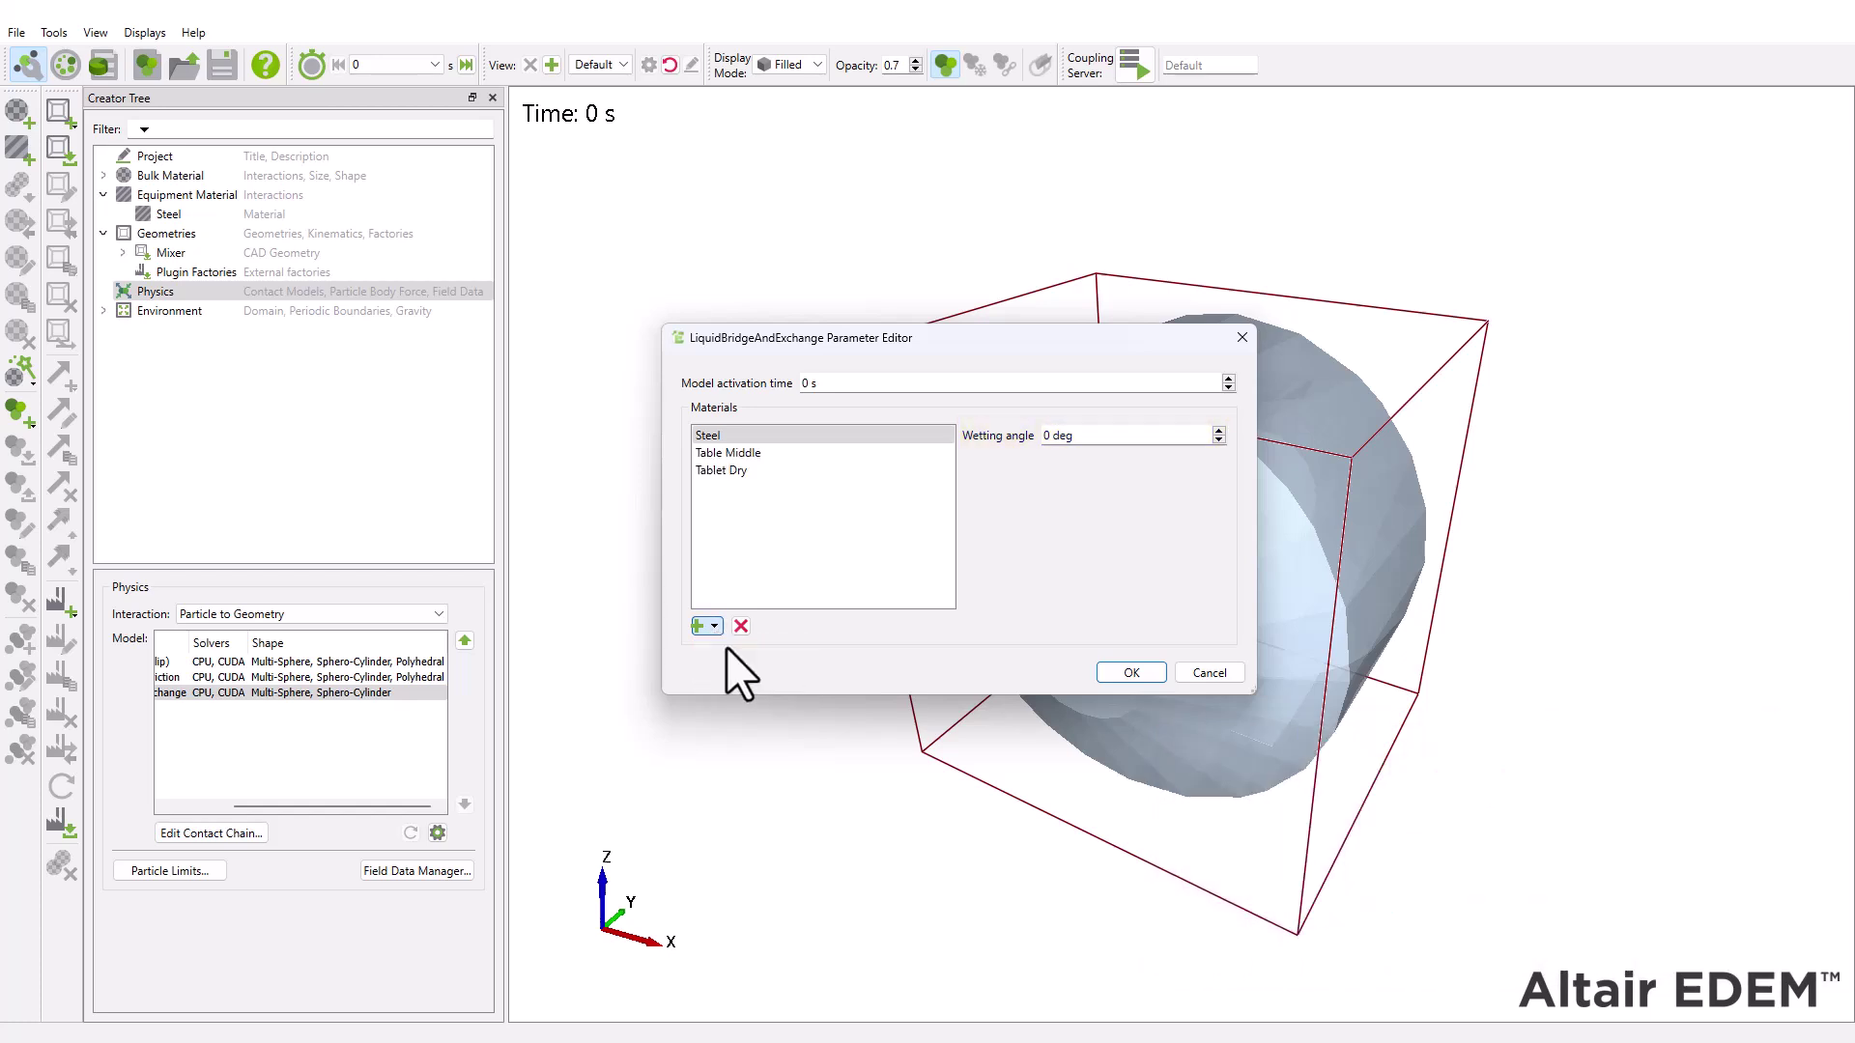
left_click(714, 627)
left_click(727, 651)
left_click(1157, 674)
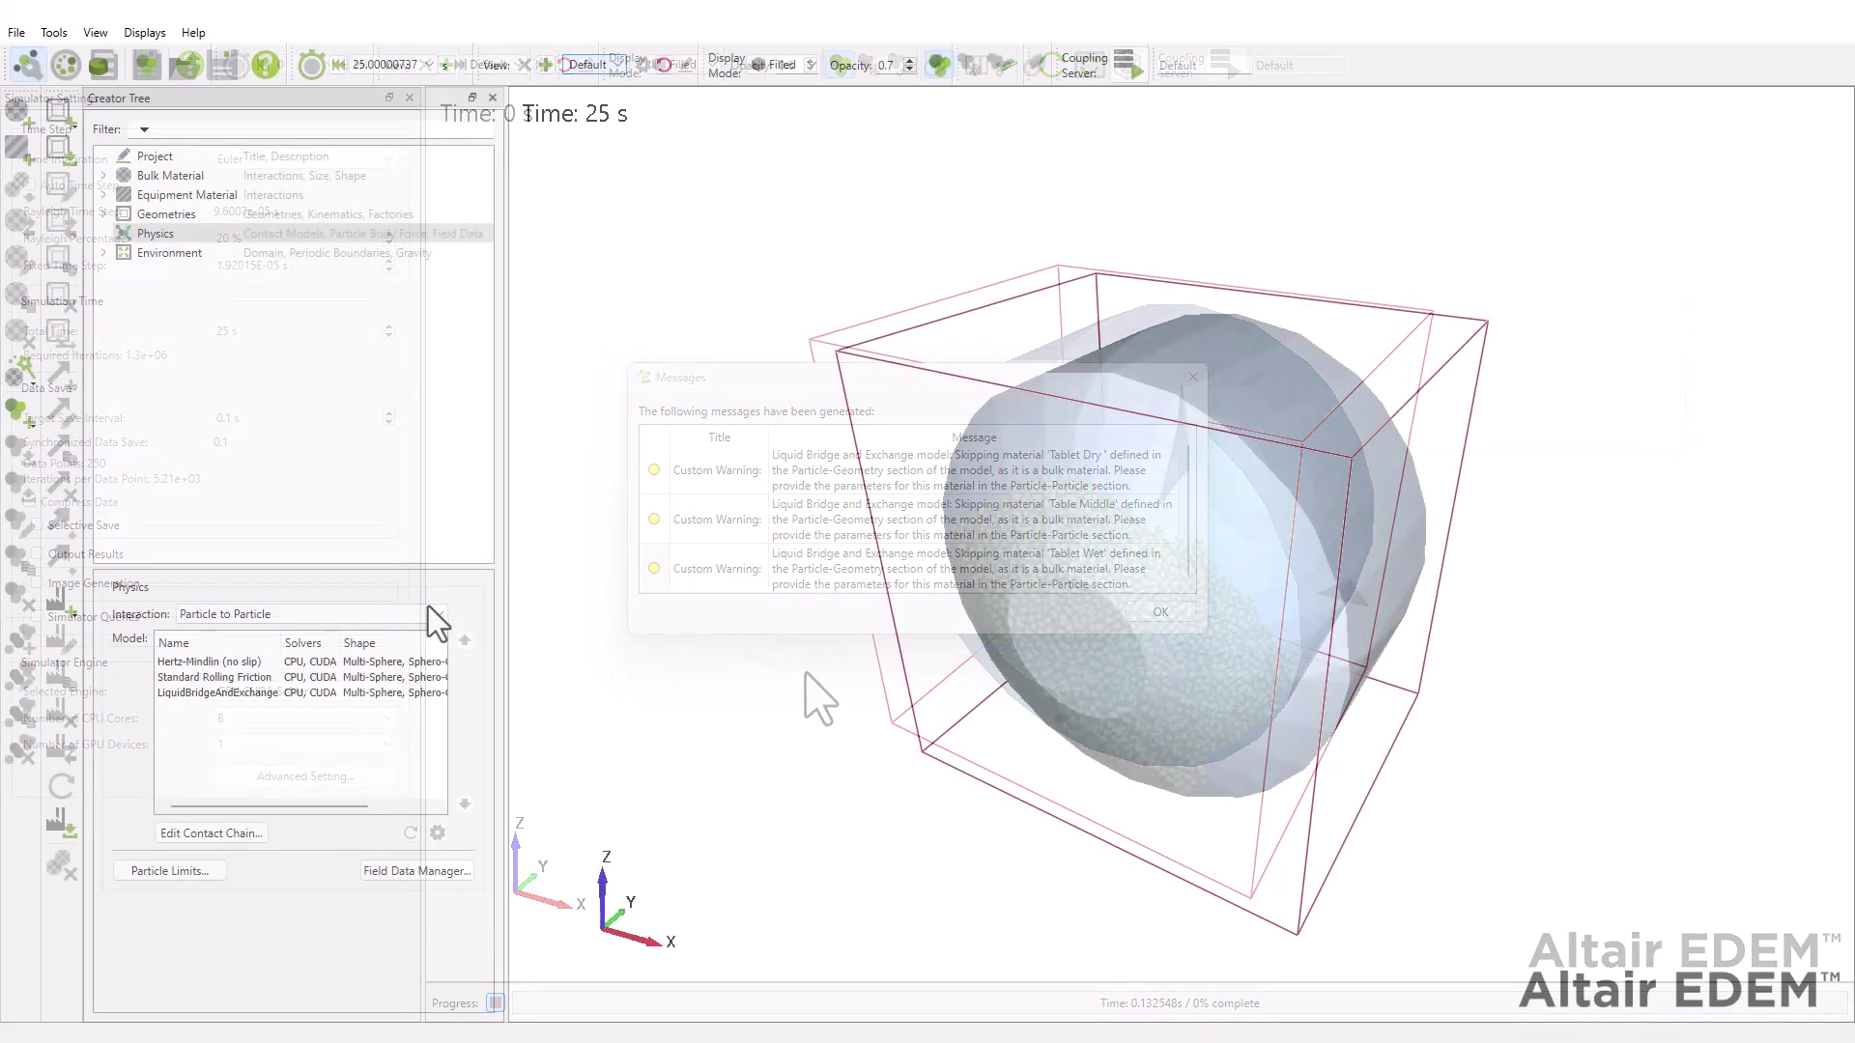
Add LiquidBridgeAndExchange as the Particle Body Force model and review its 1000 kg/m³ liquid density.
left_click(437, 613)
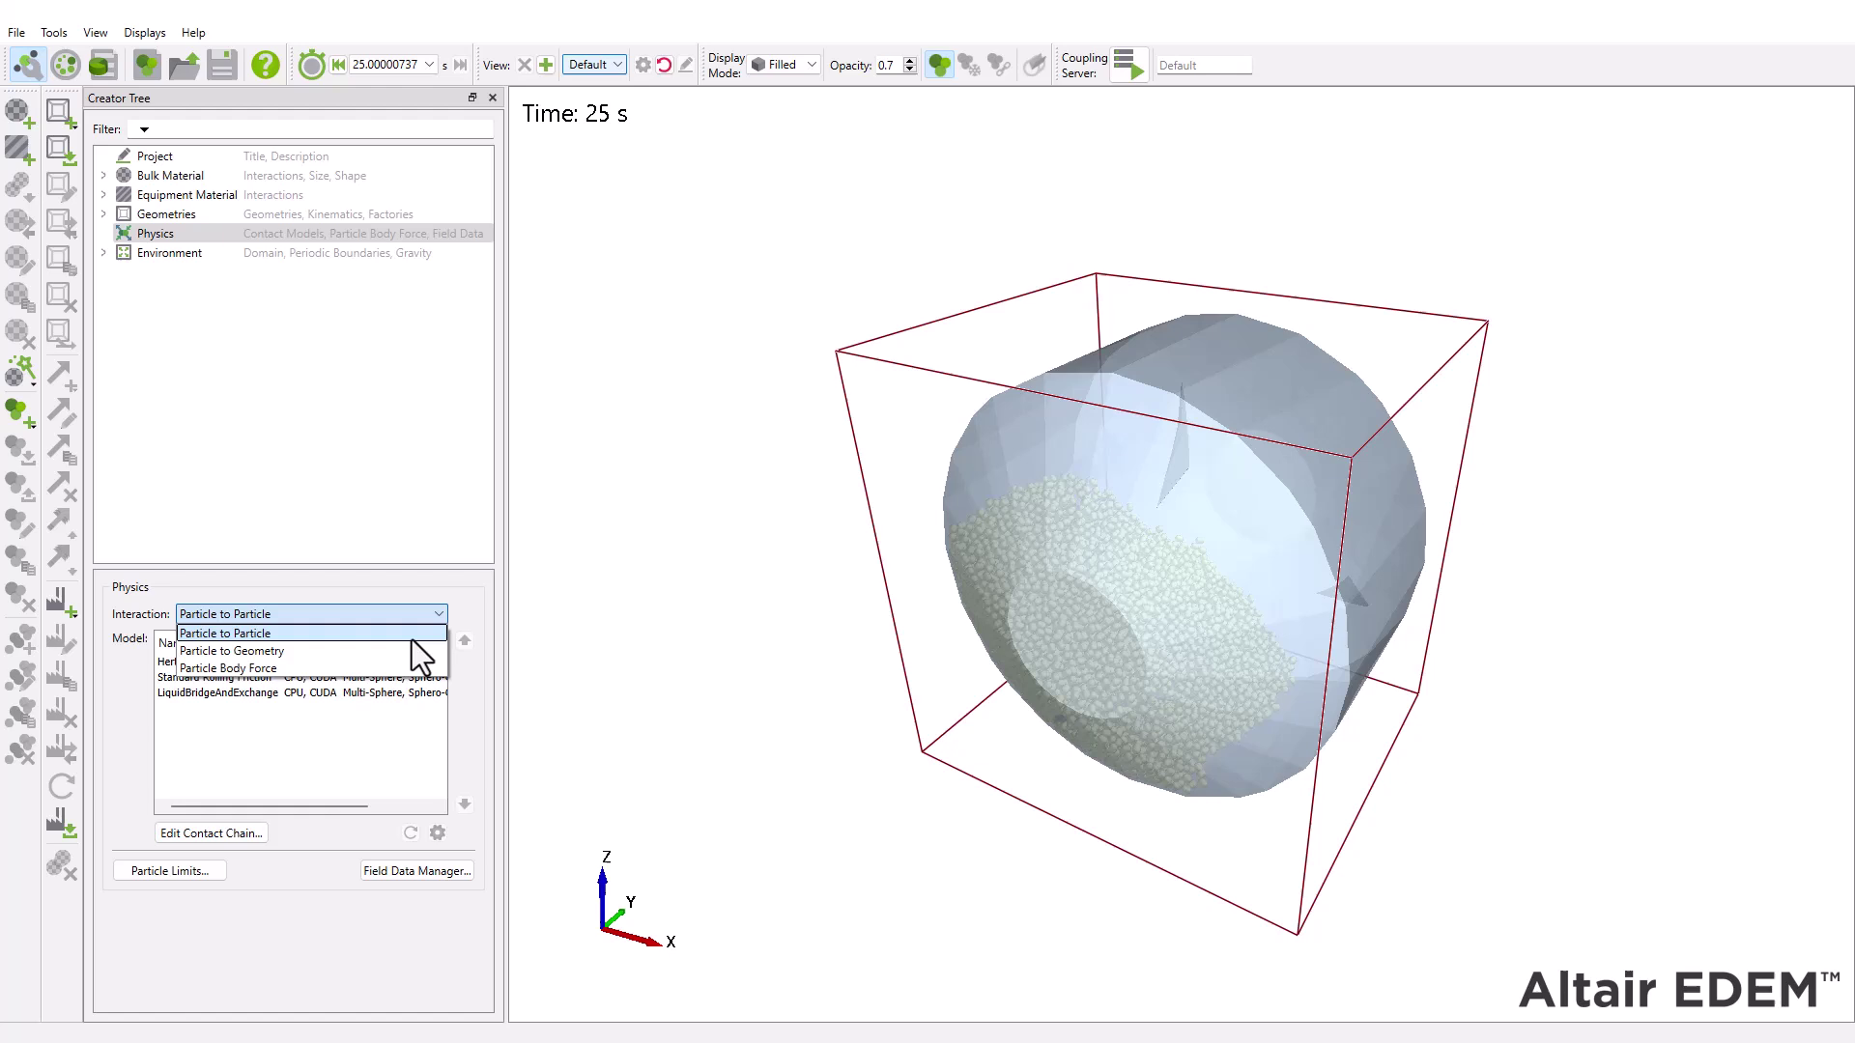
left_click(398, 668)
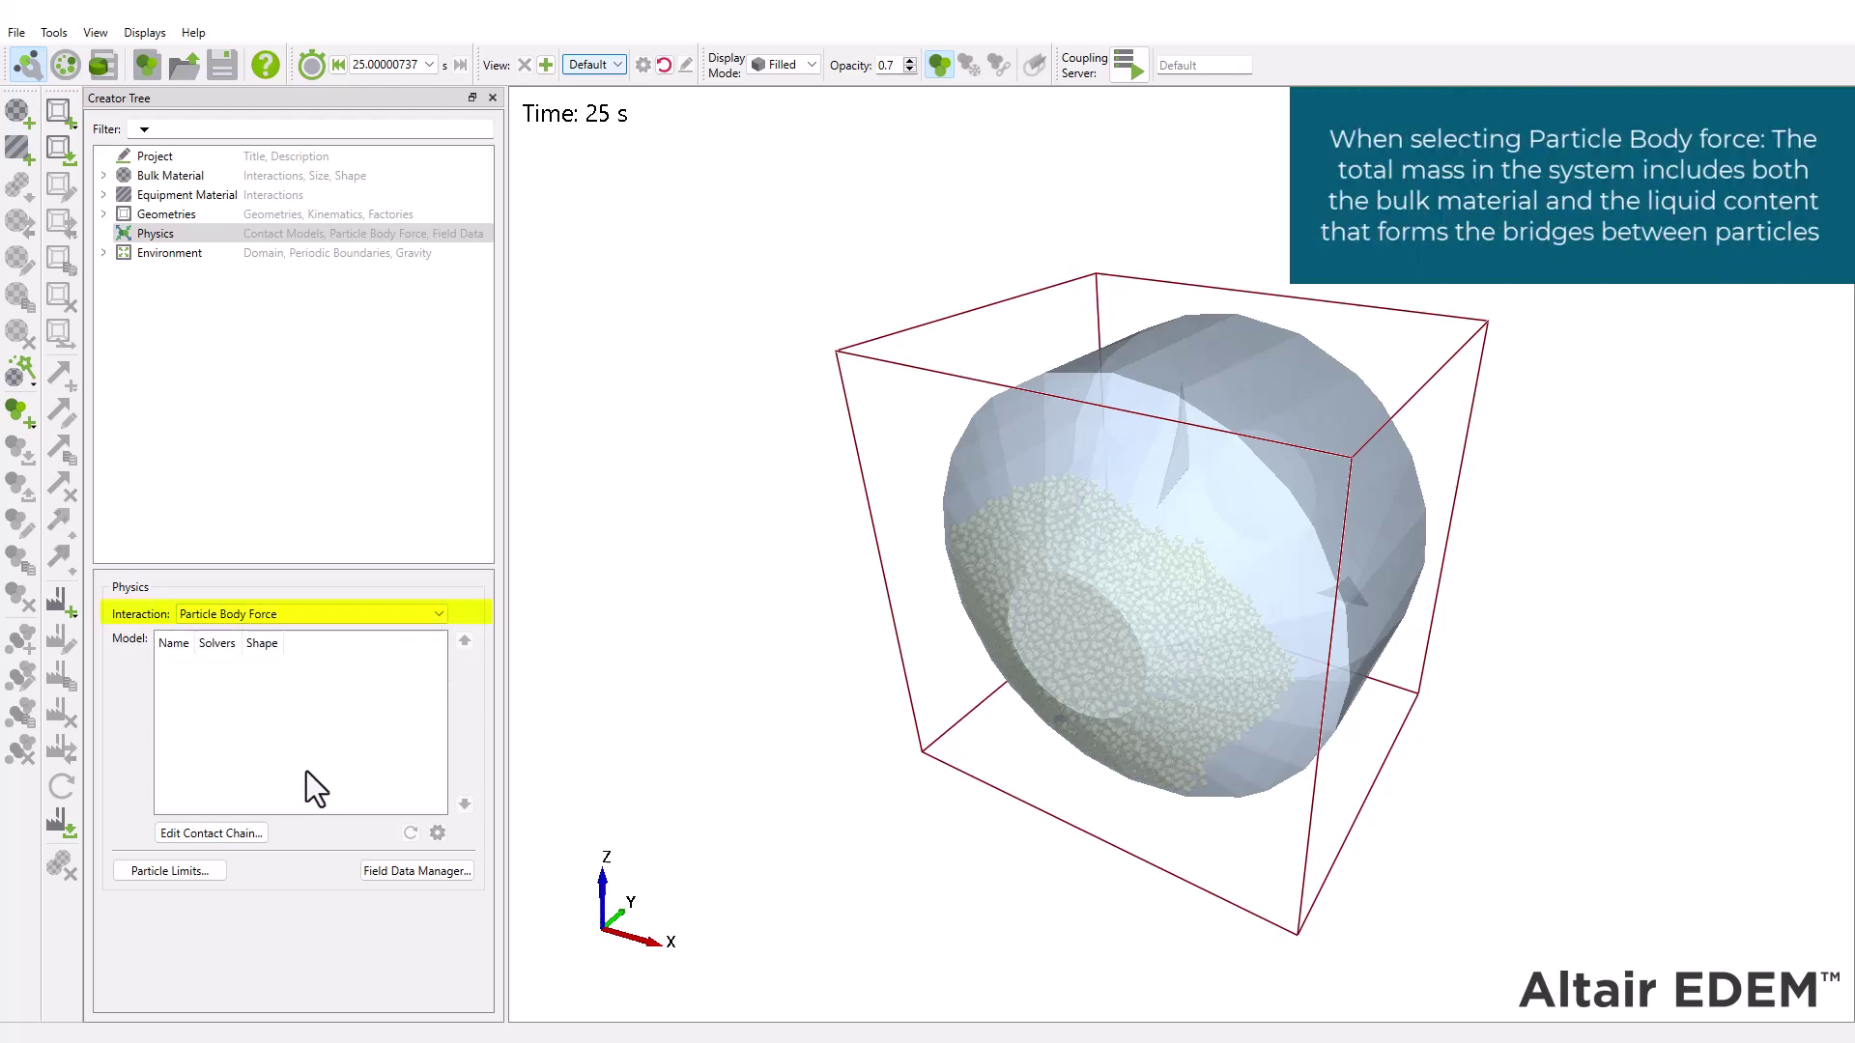
left_click(253, 834)
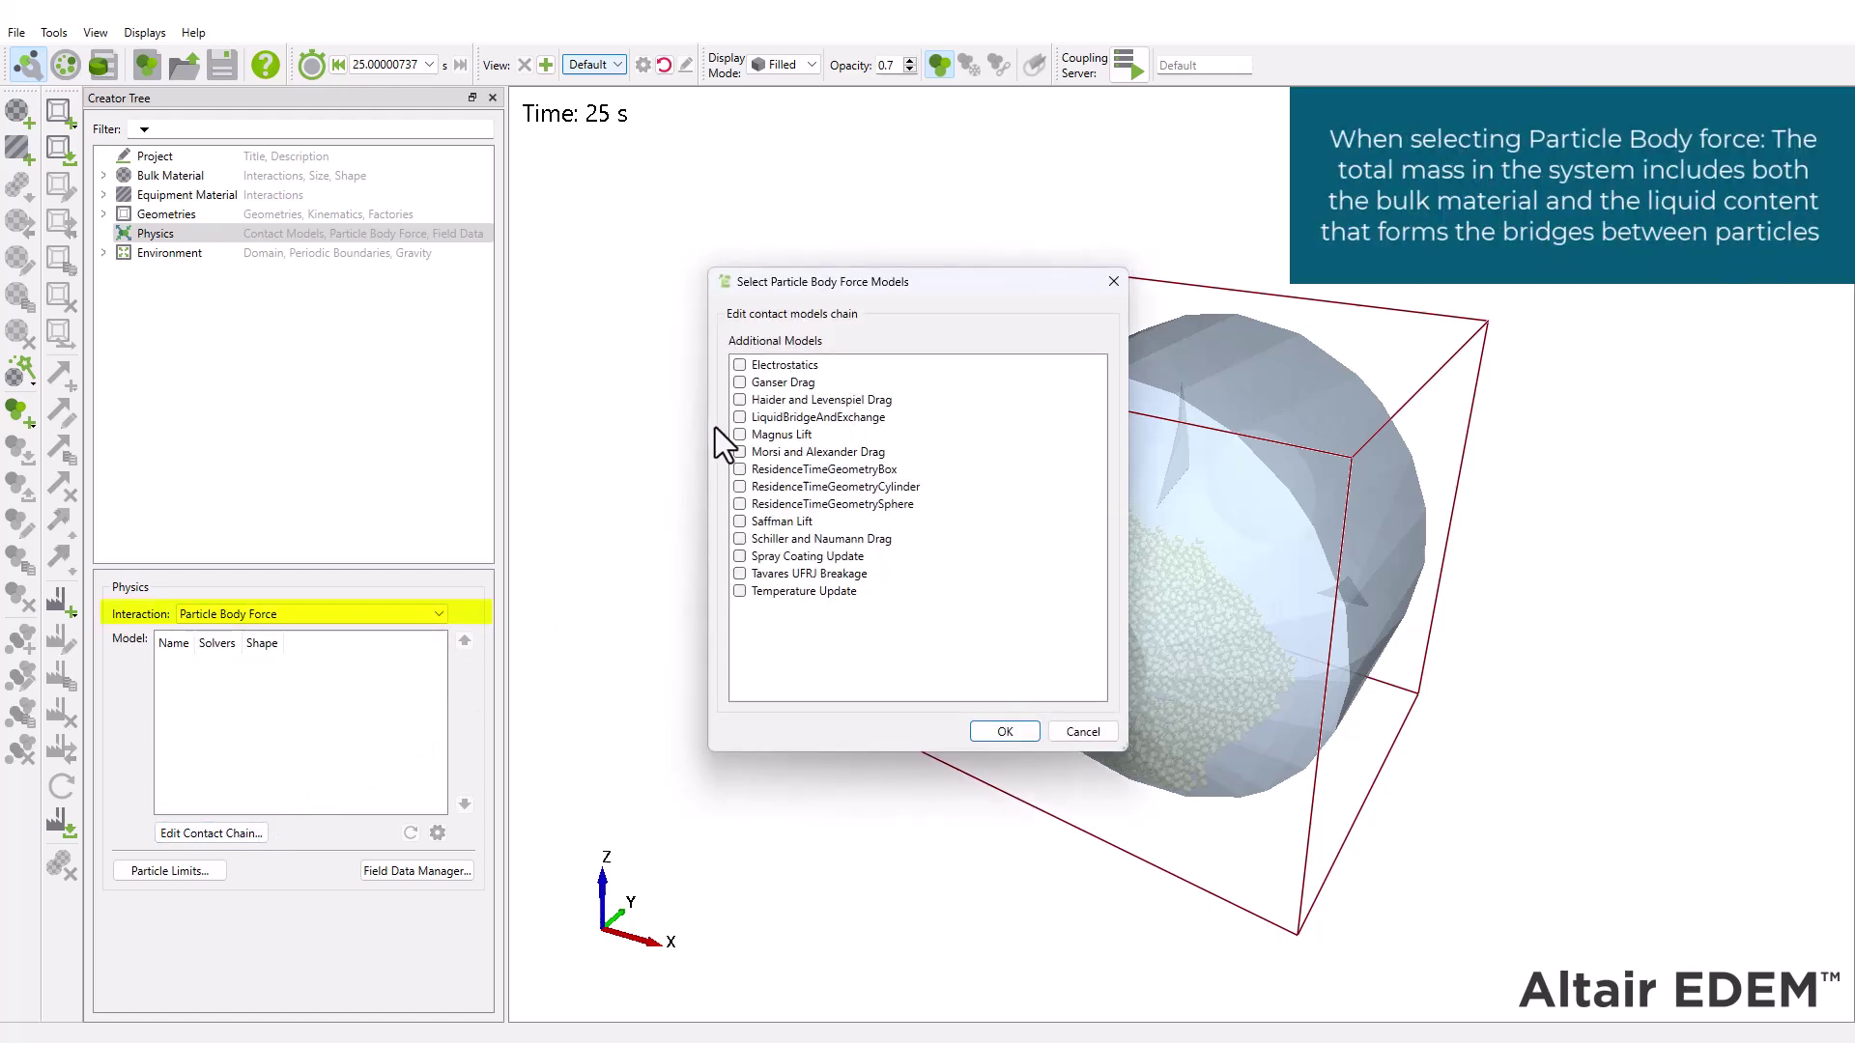
left_click(739, 417)
key("Return")
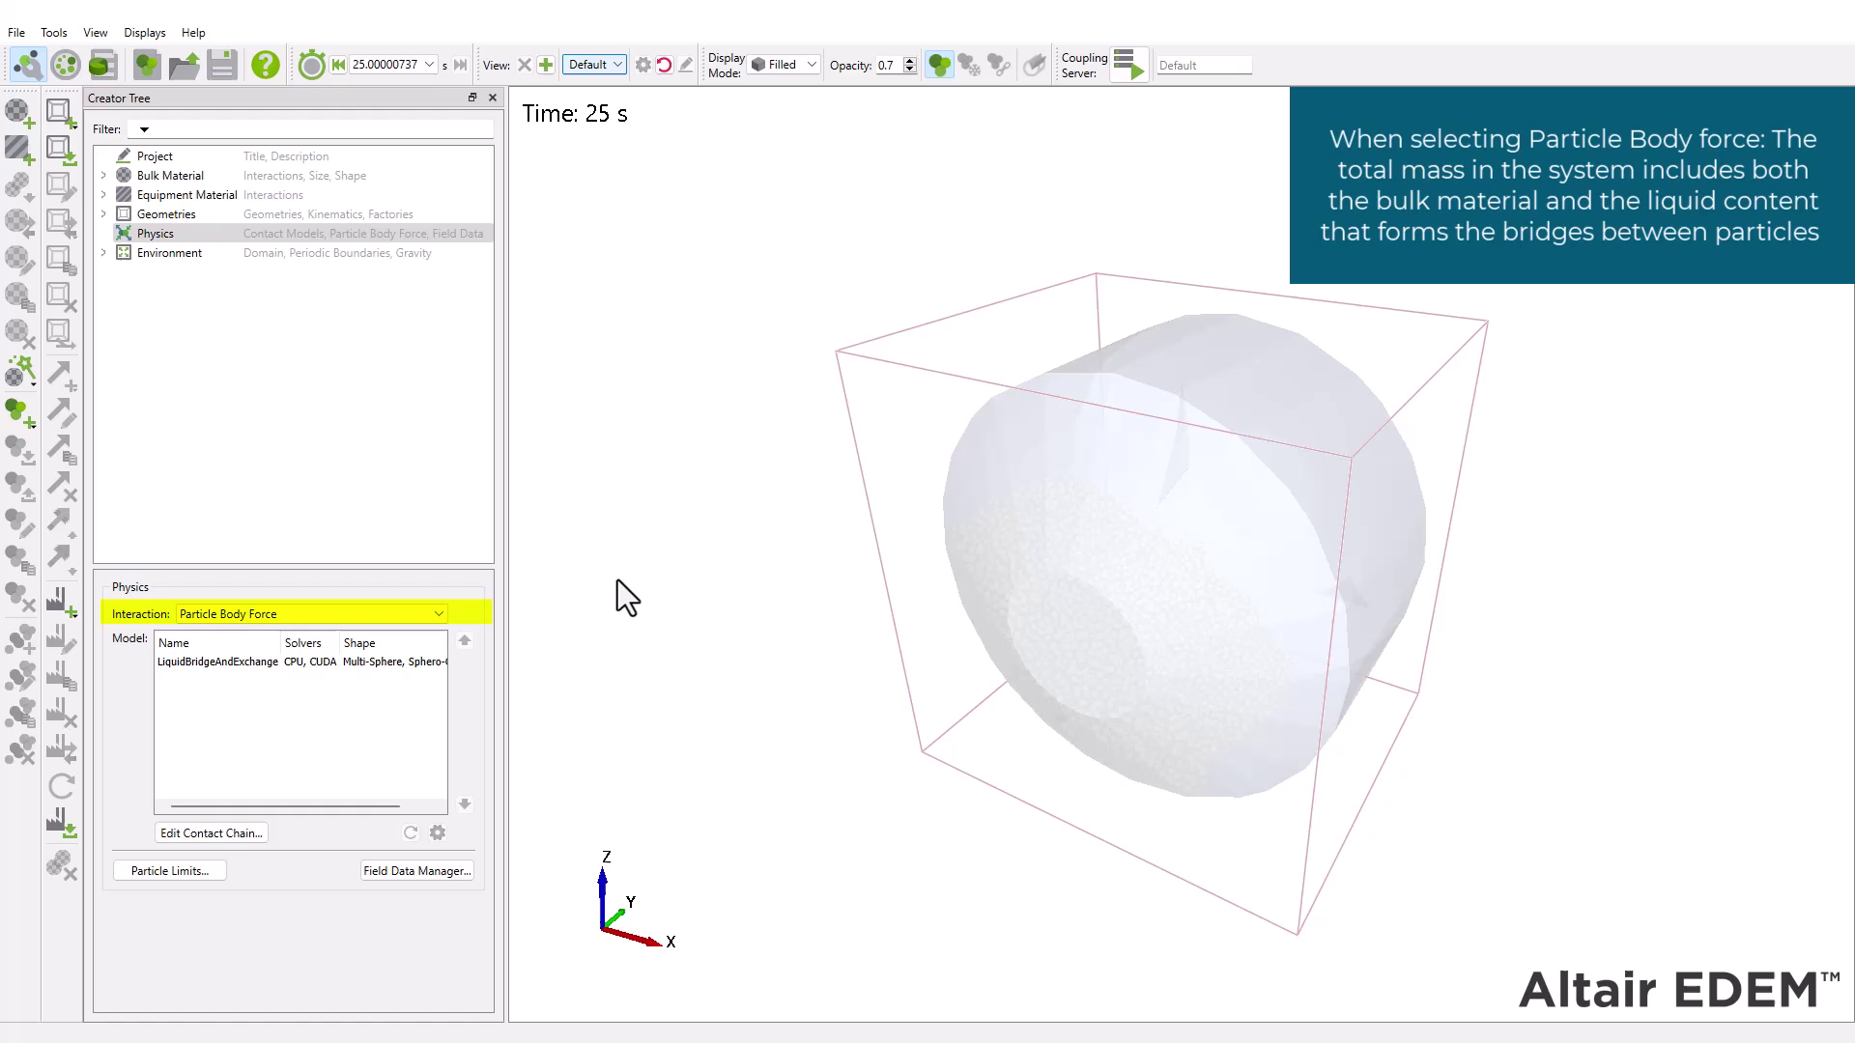
left_click(385, 662)
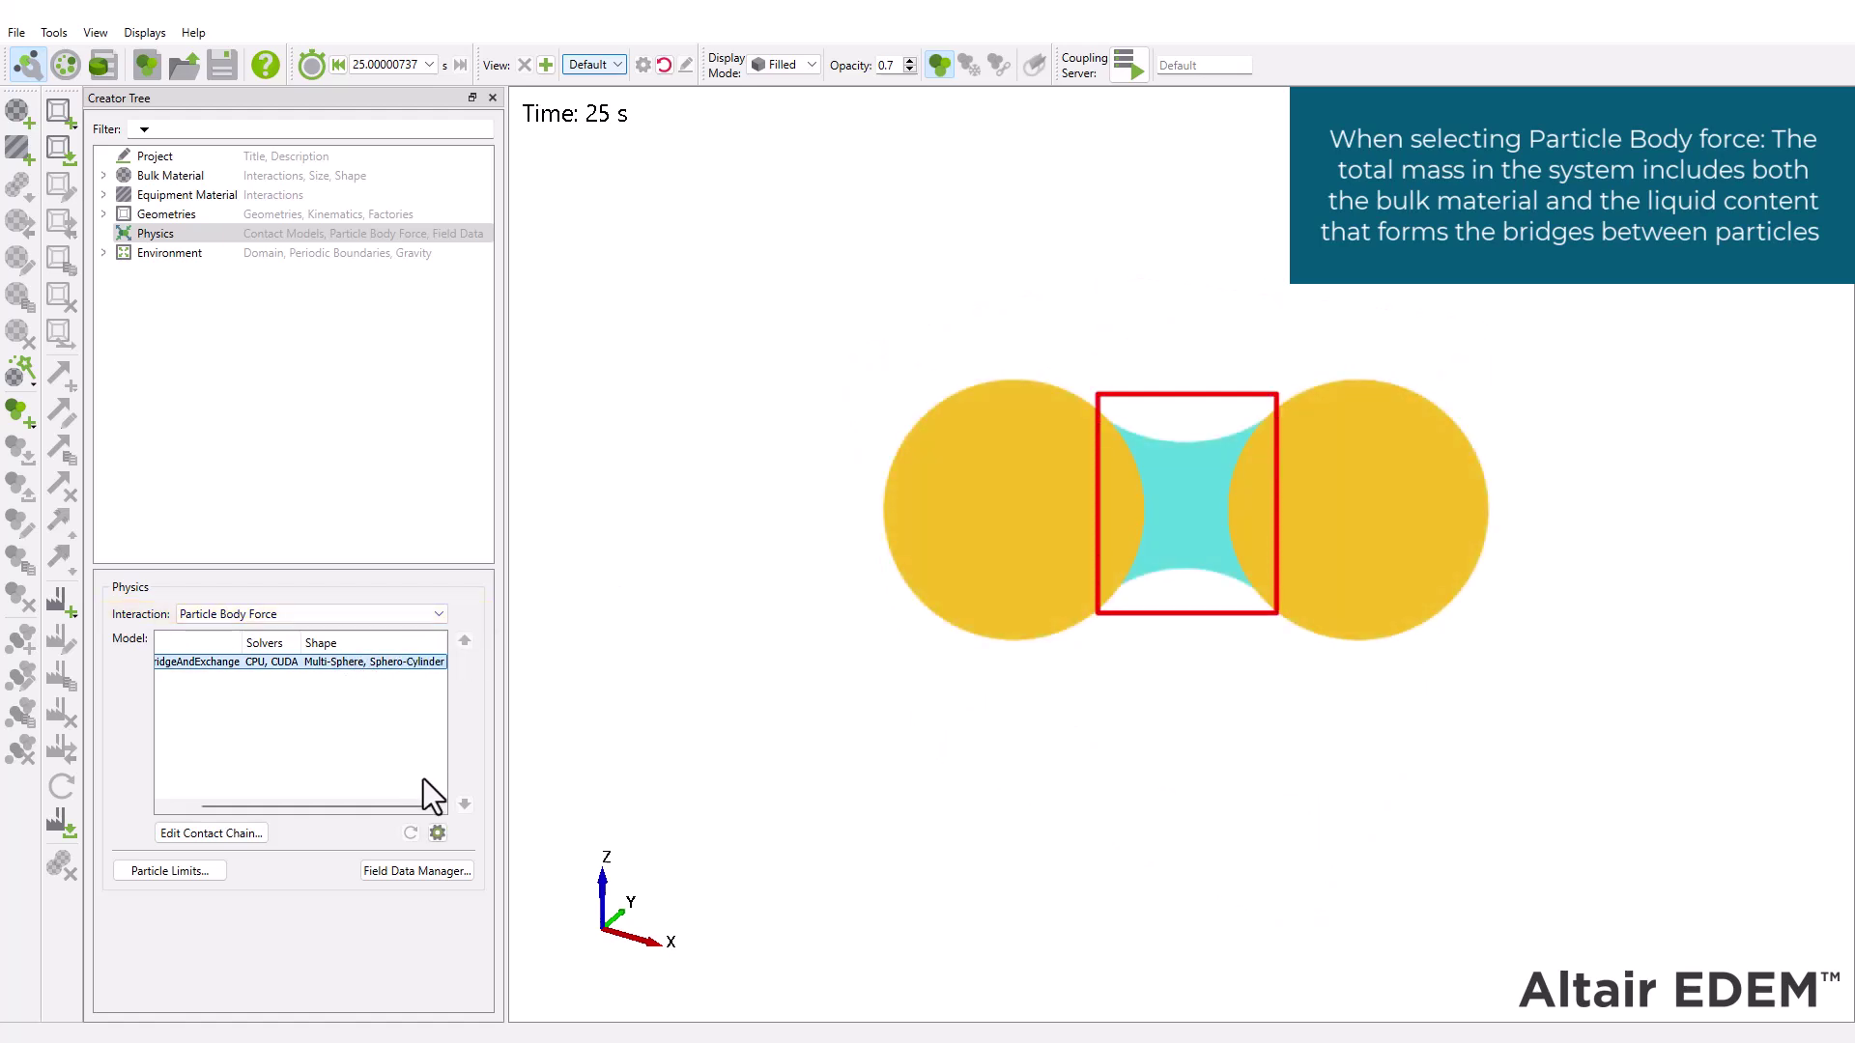
left_click(437, 833)
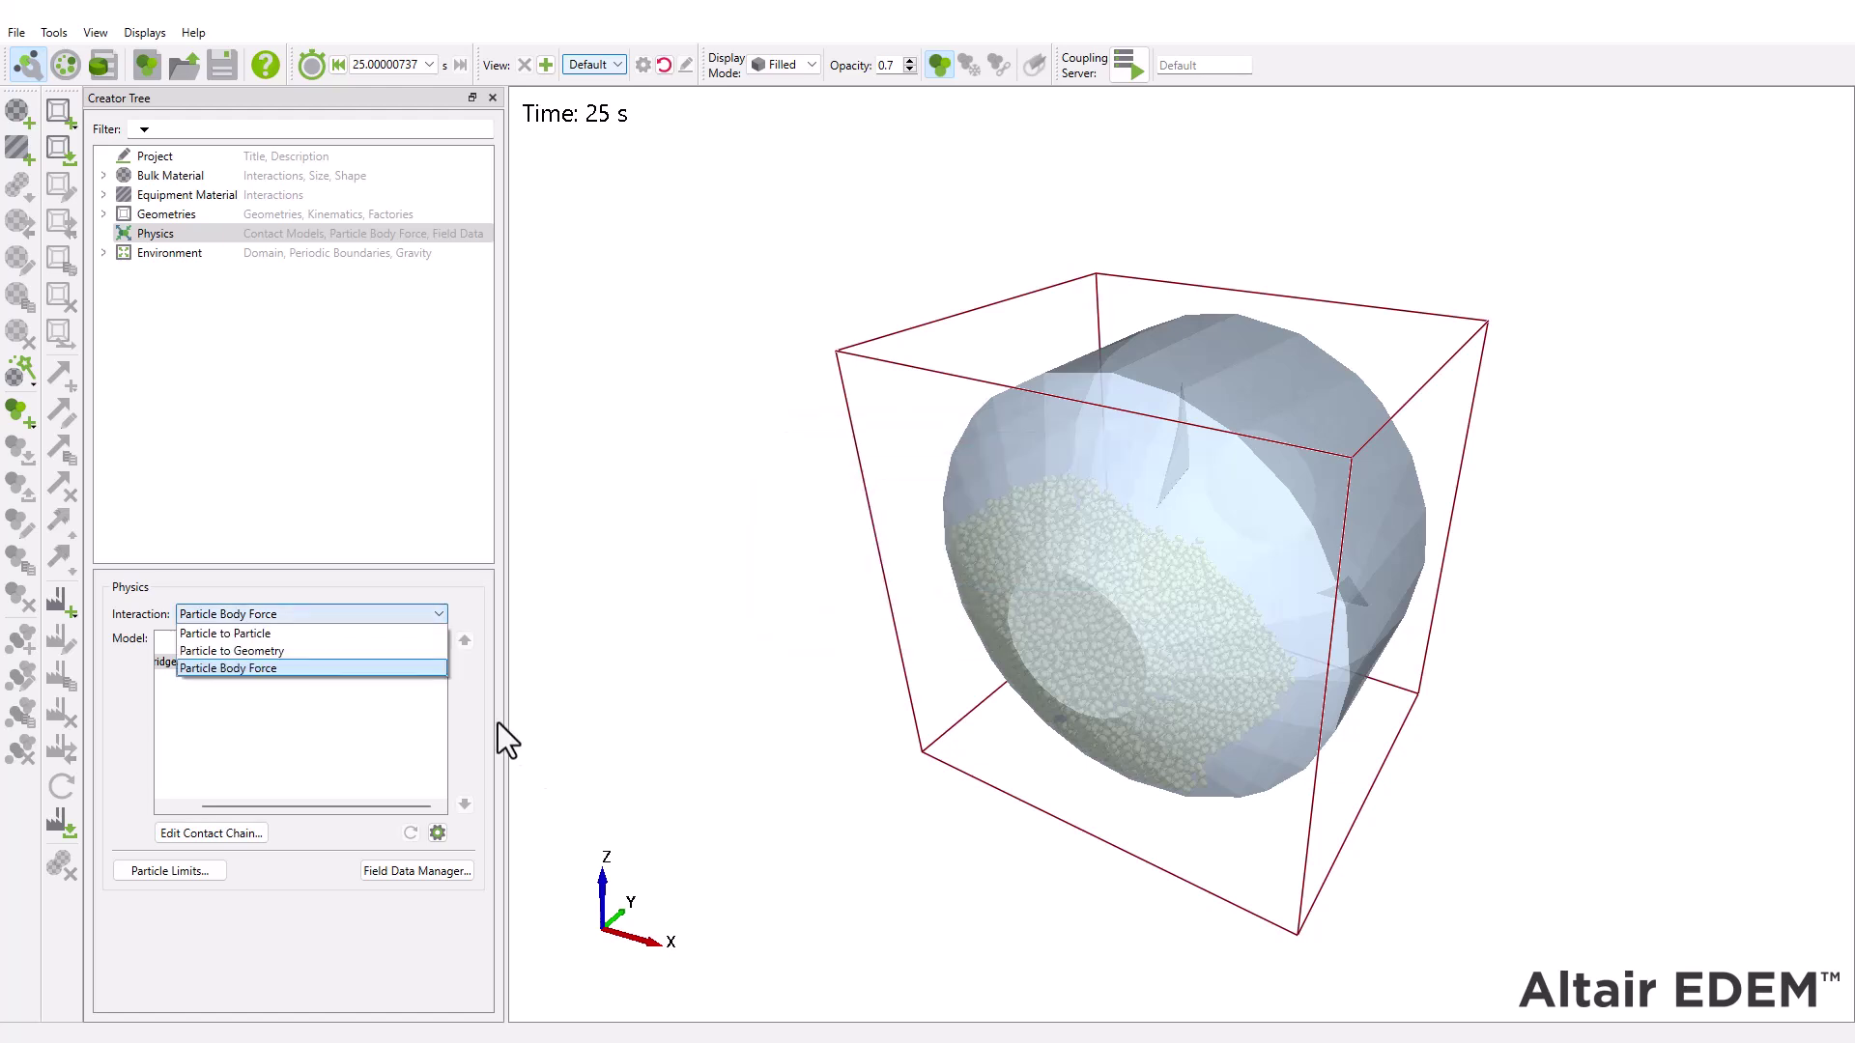
left_click(400, 633)
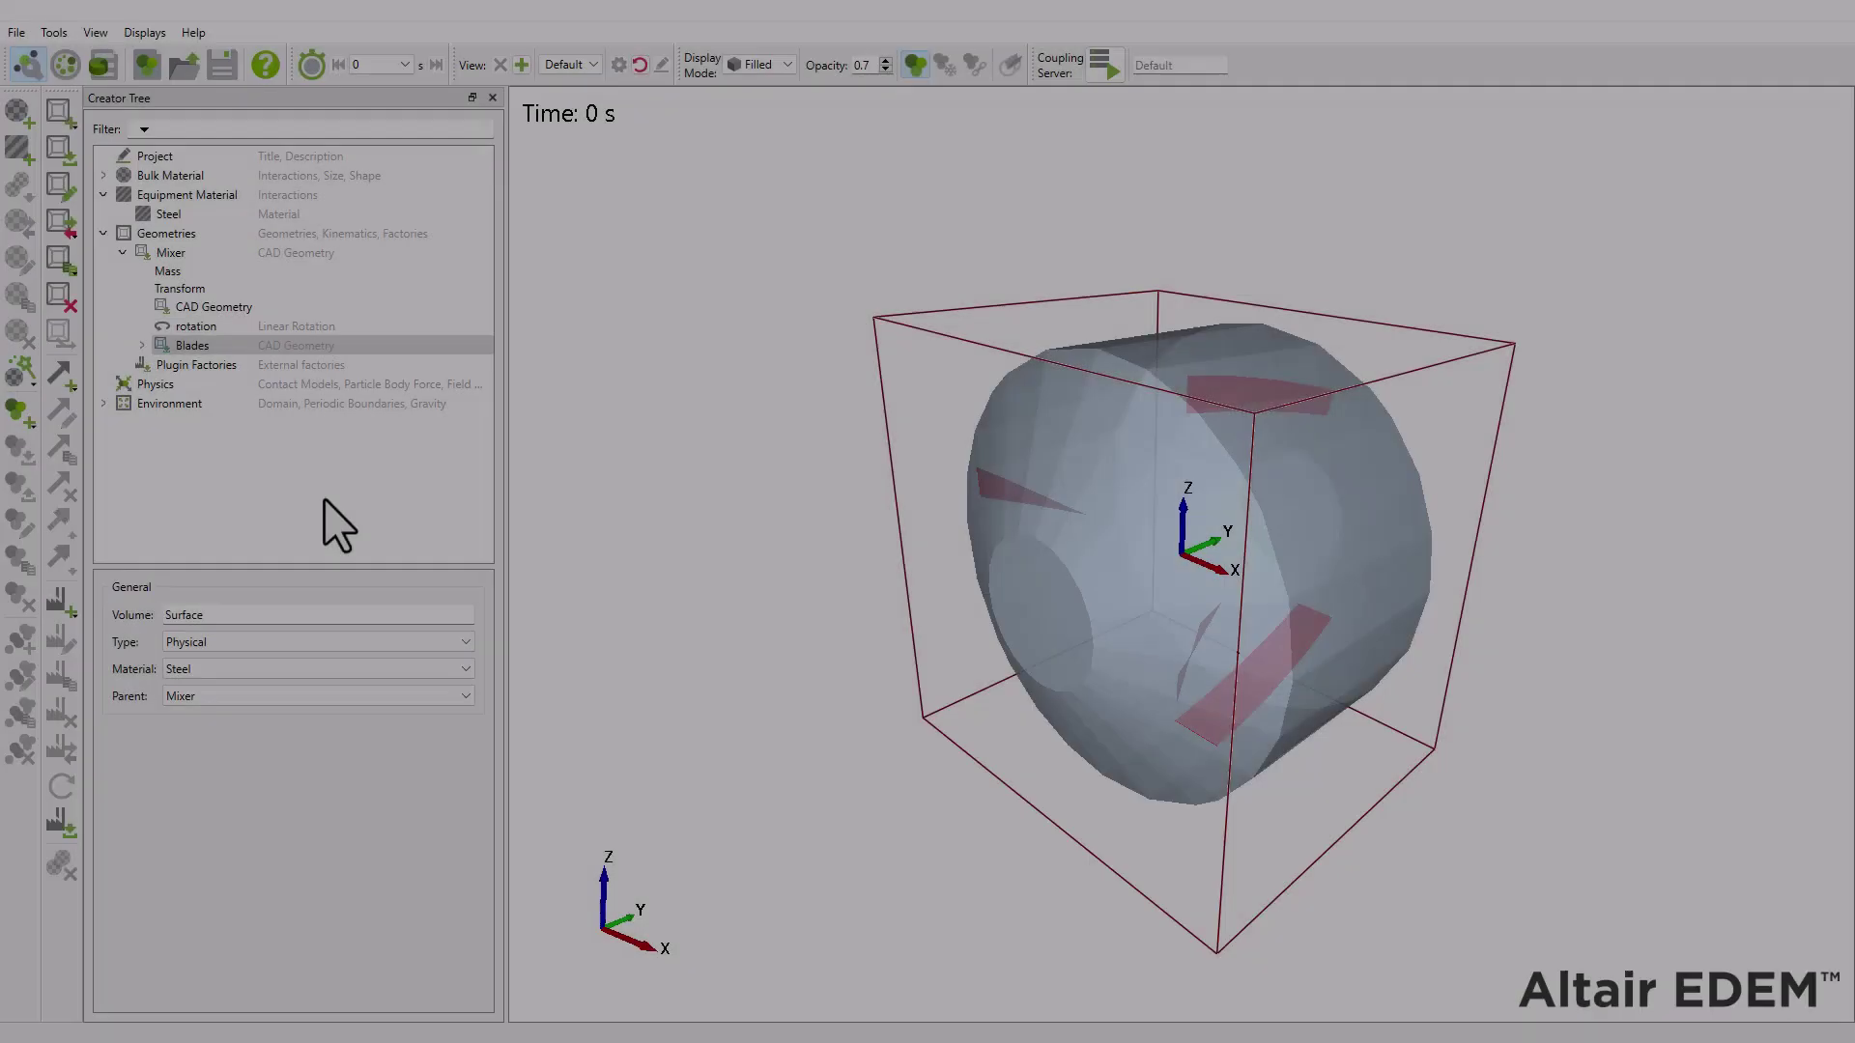
Add a static particle factory to the Mixer geometry and name it Dry.
left_click(142, 346)
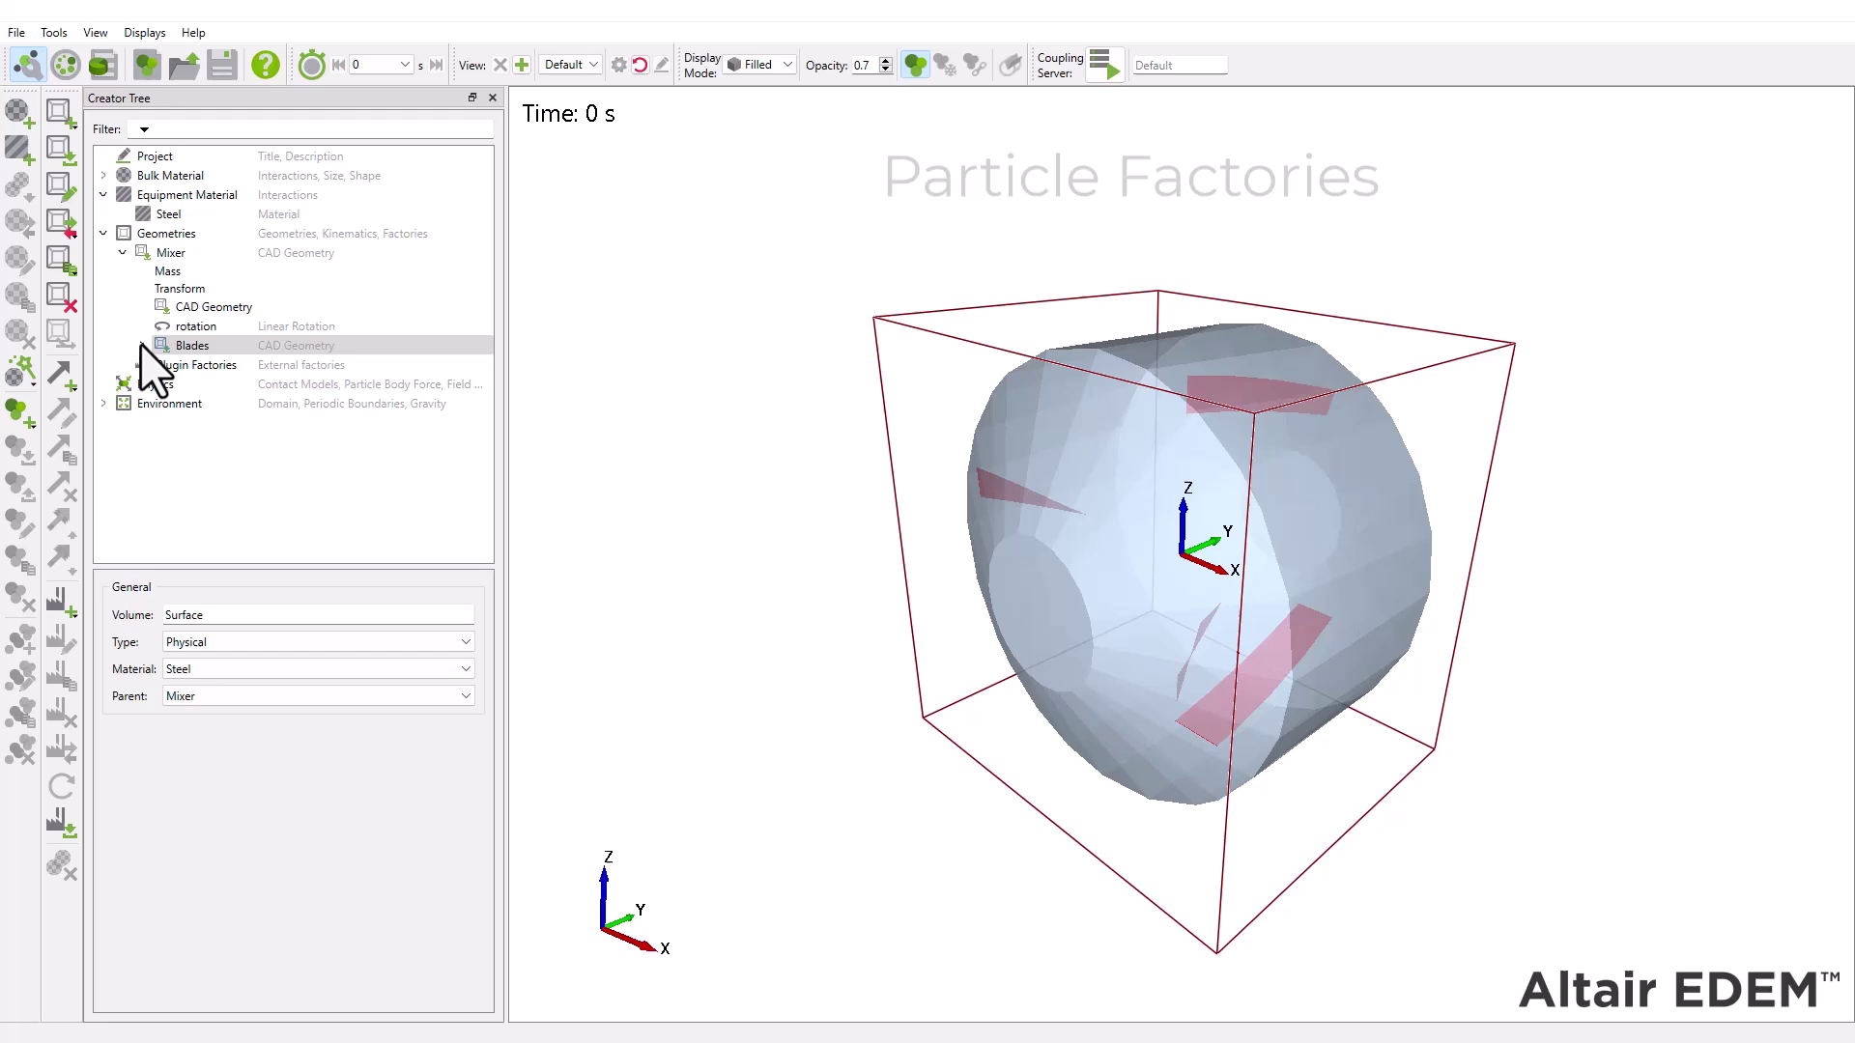
left_click(182, 253)
right_click(183, 253)
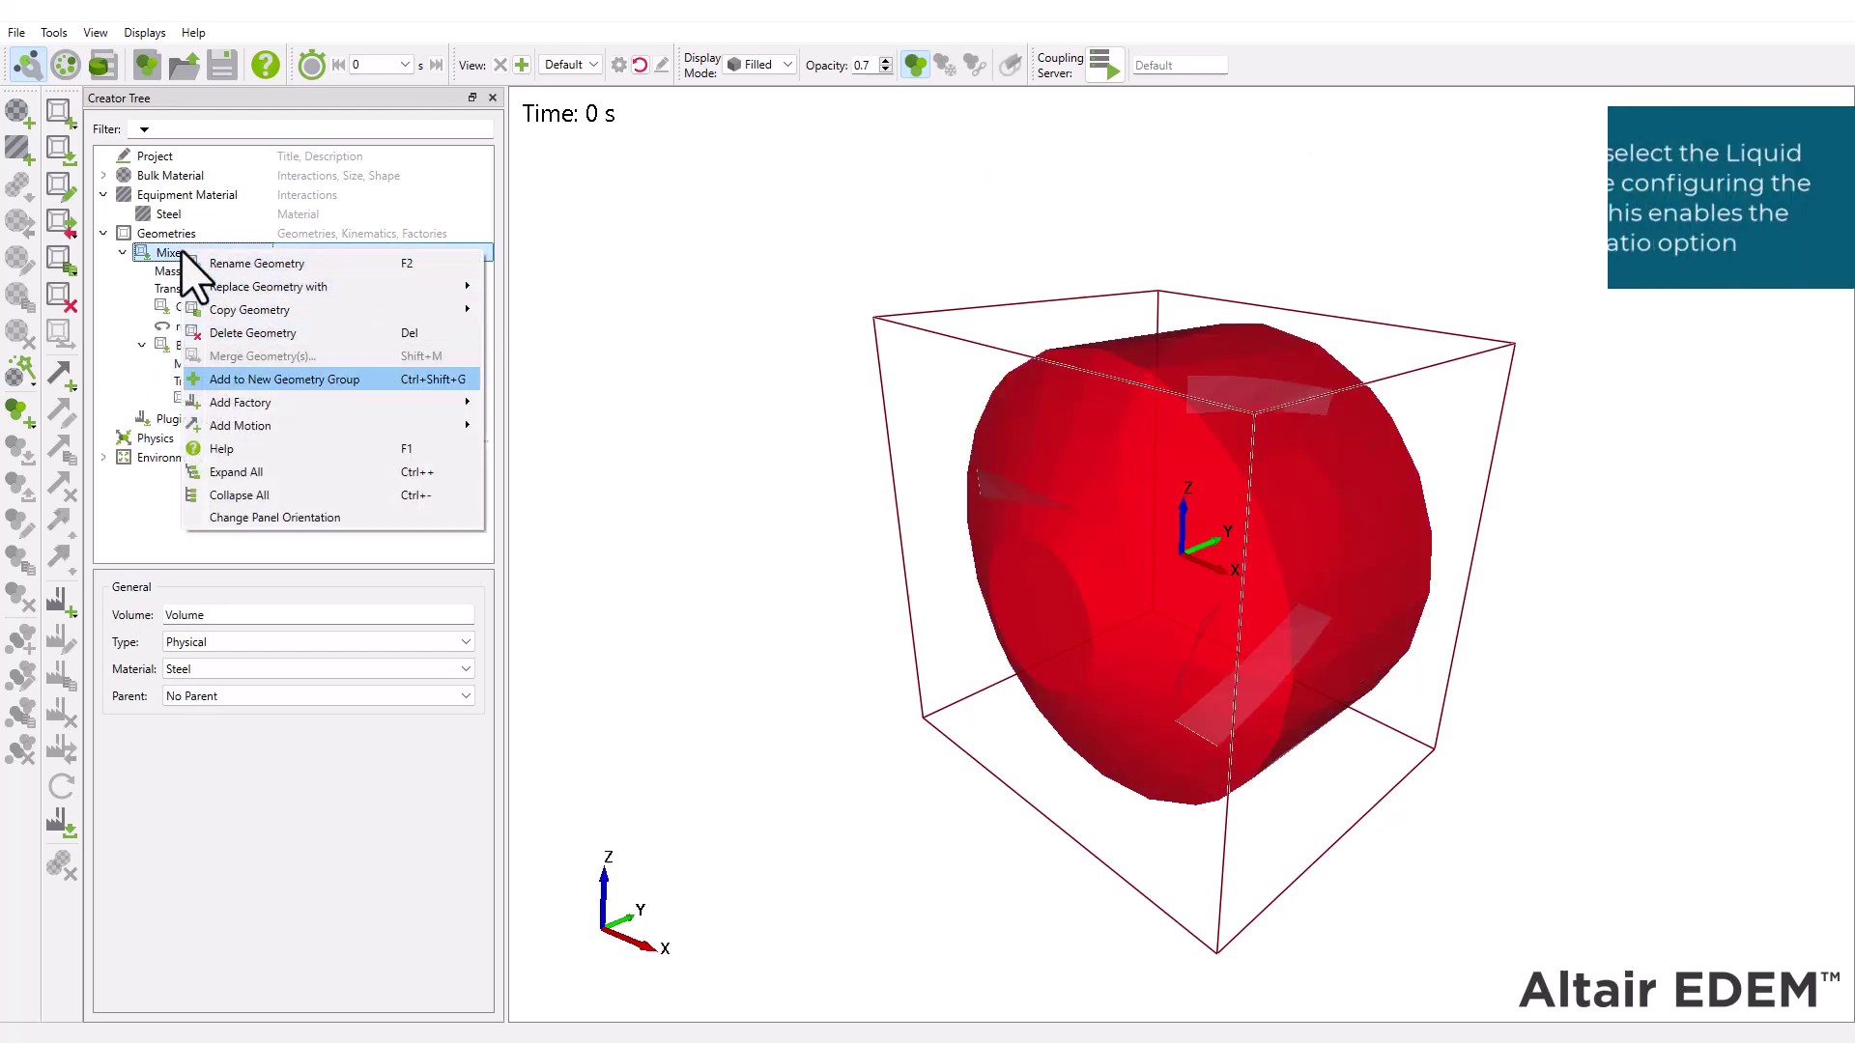
mouse_move(406, 402)
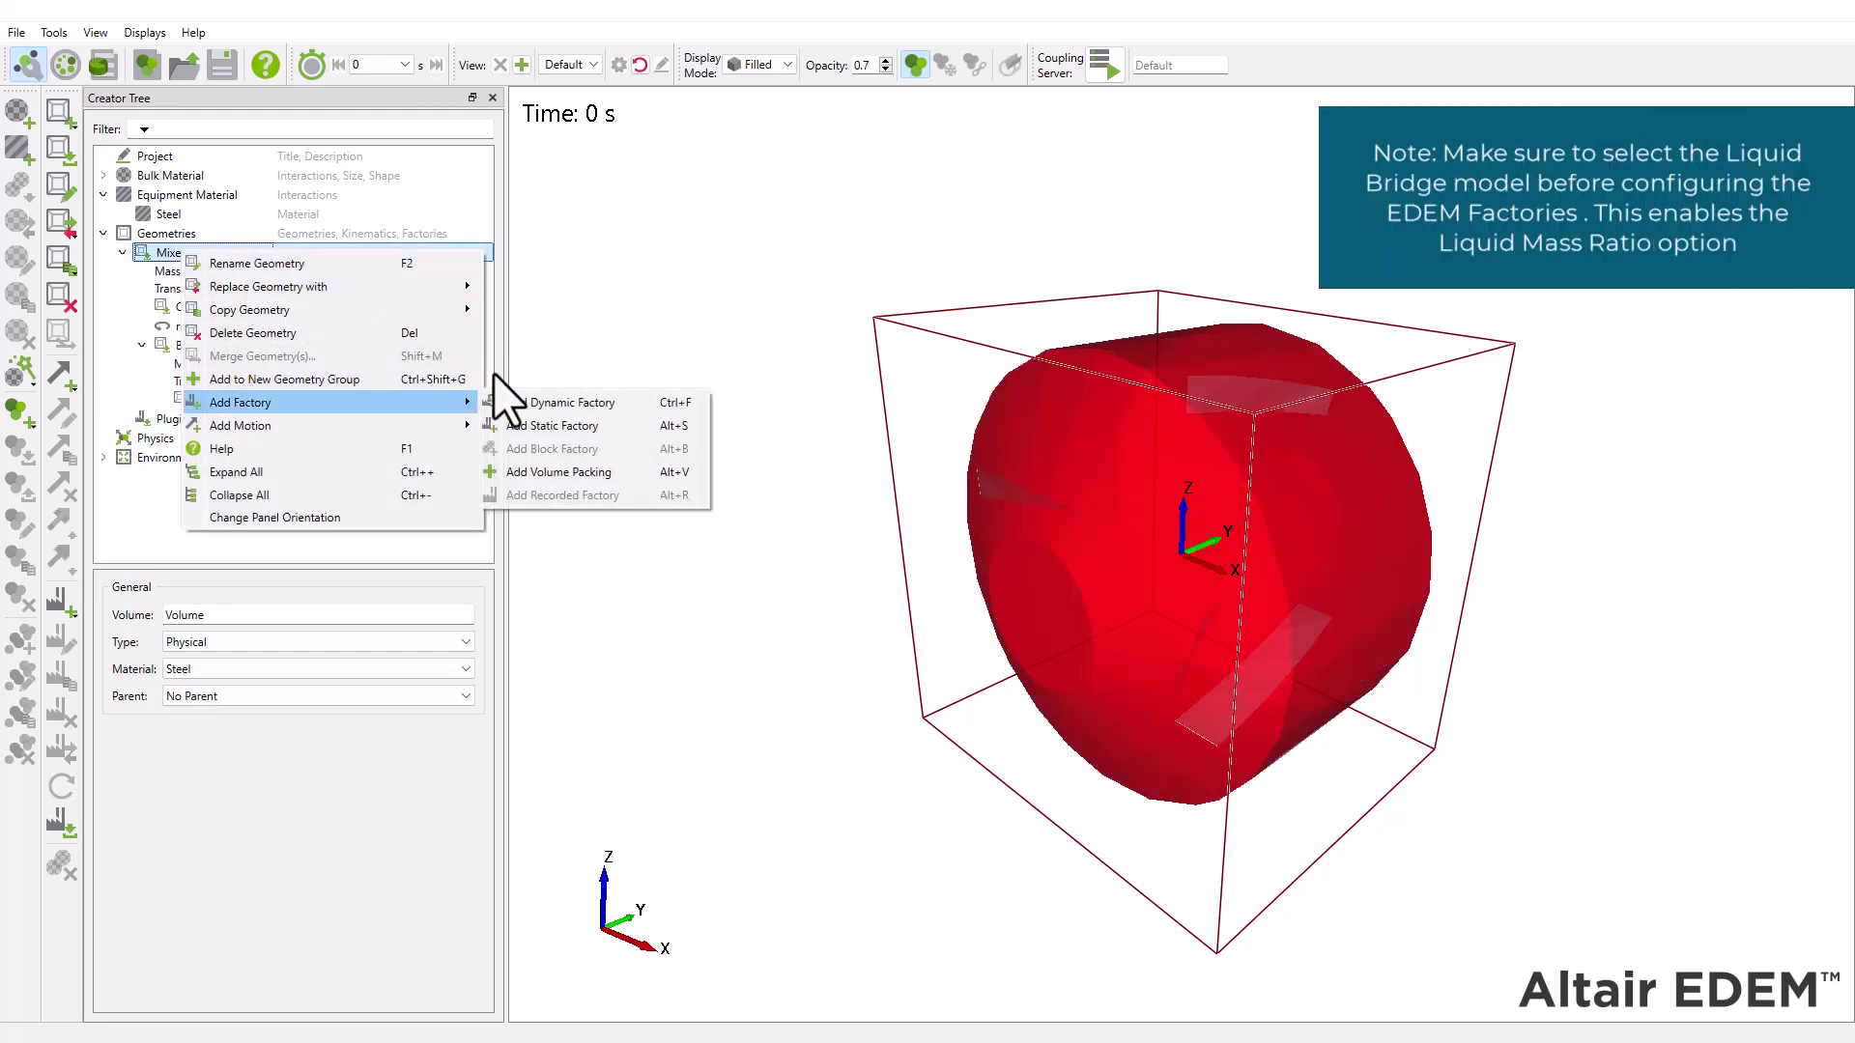
left_click(628, 426)
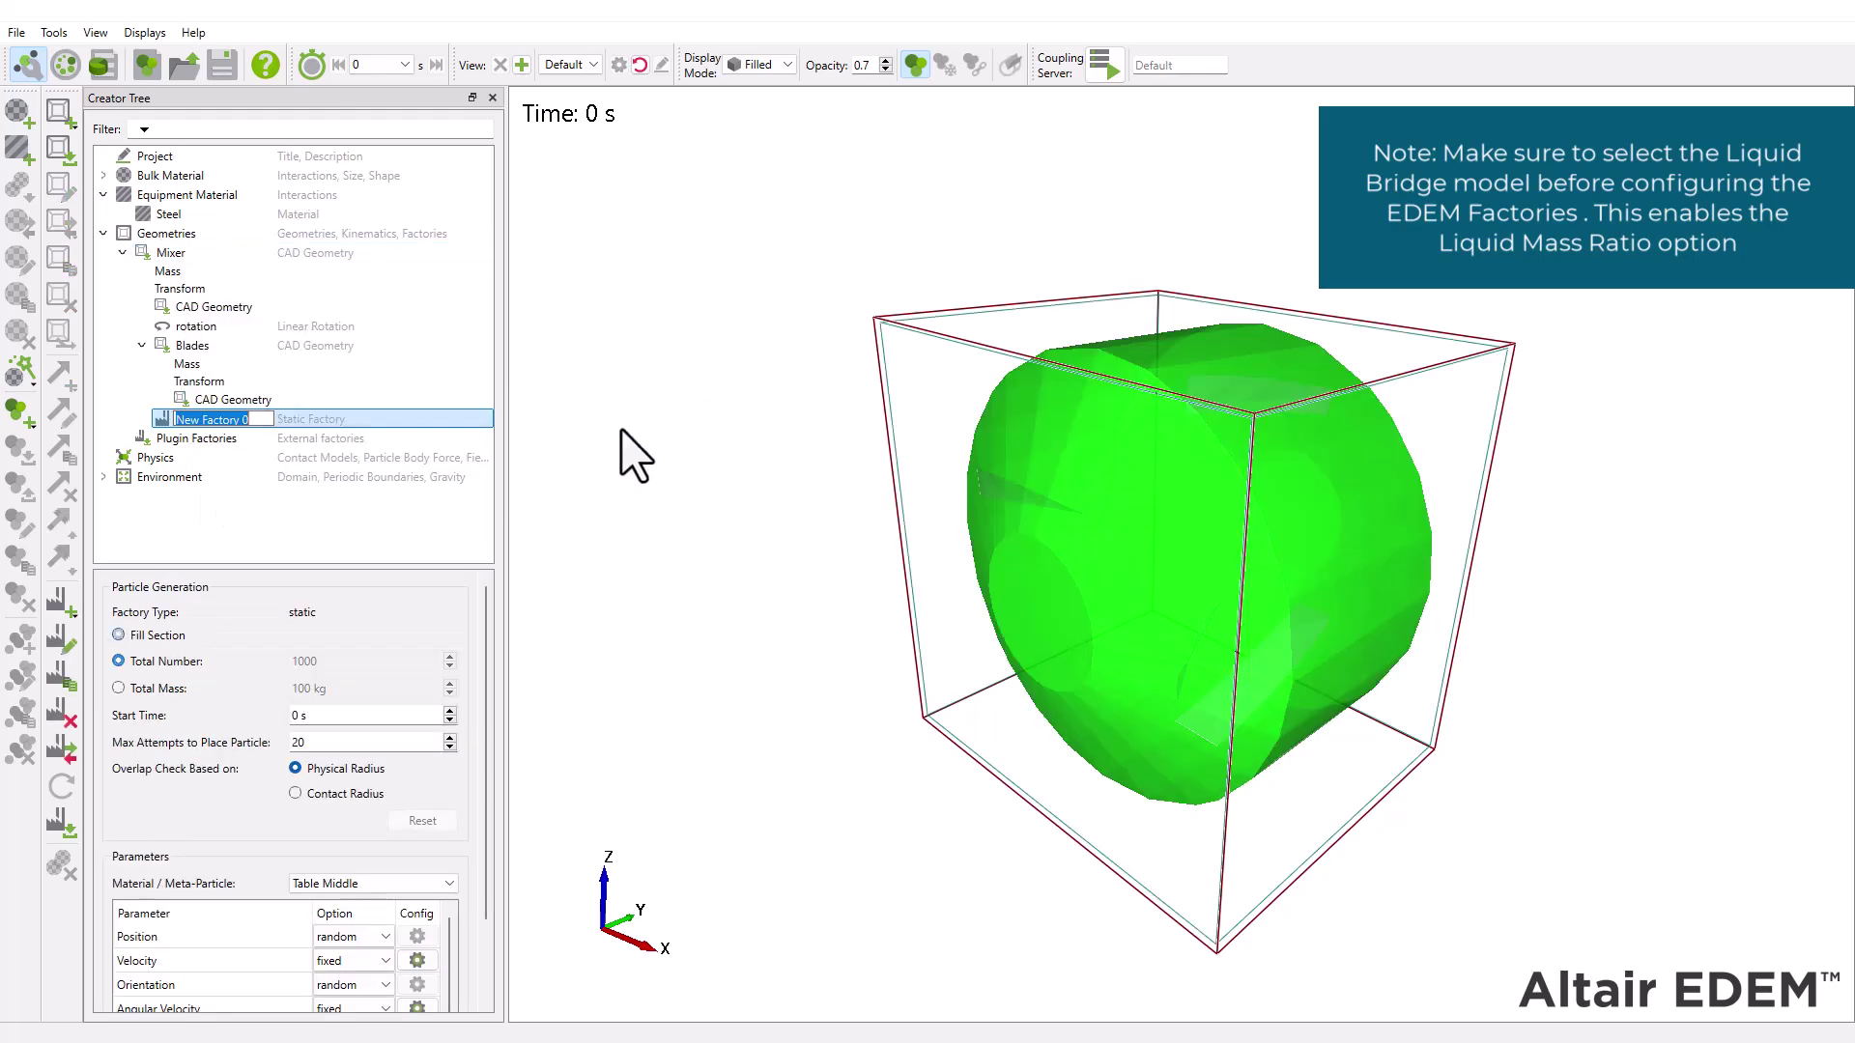
left_click(369, 514)
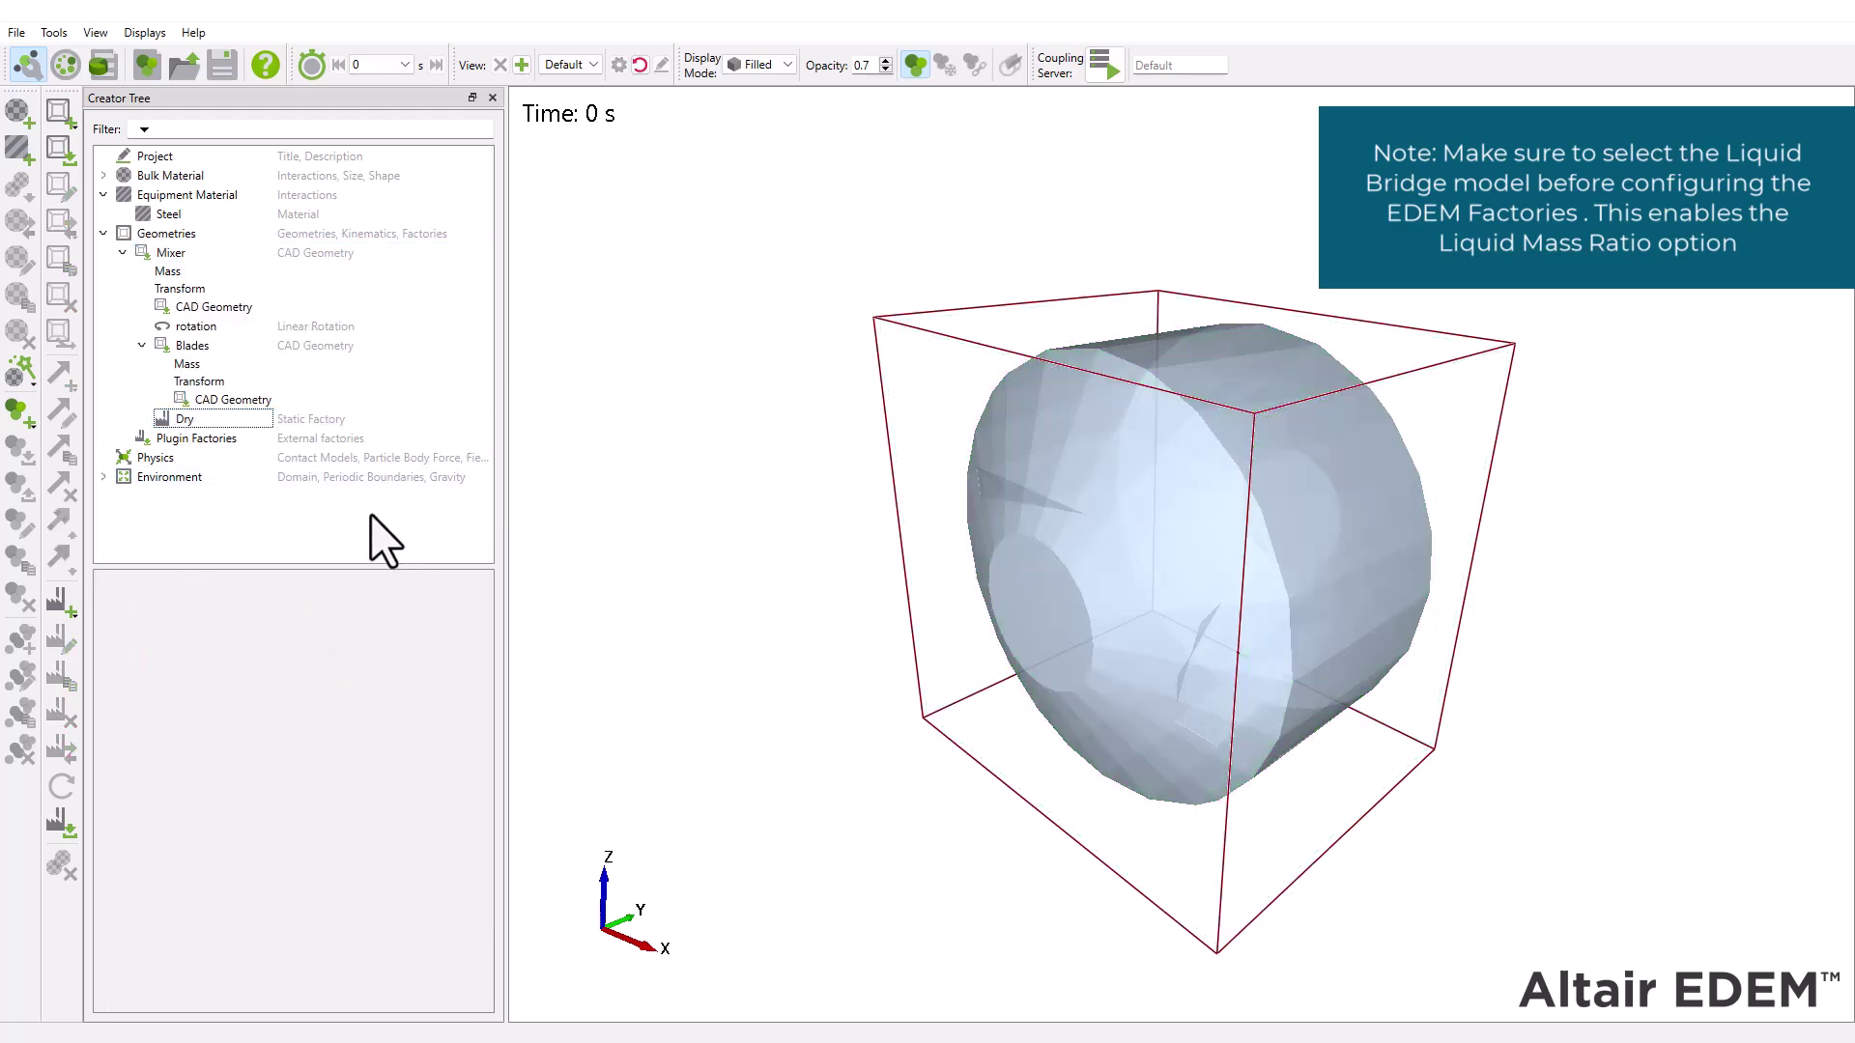
Copy the Dry factory onto the Mixer and rename the copy Middle.
left_click(237, 422)
right_click(237, 423)
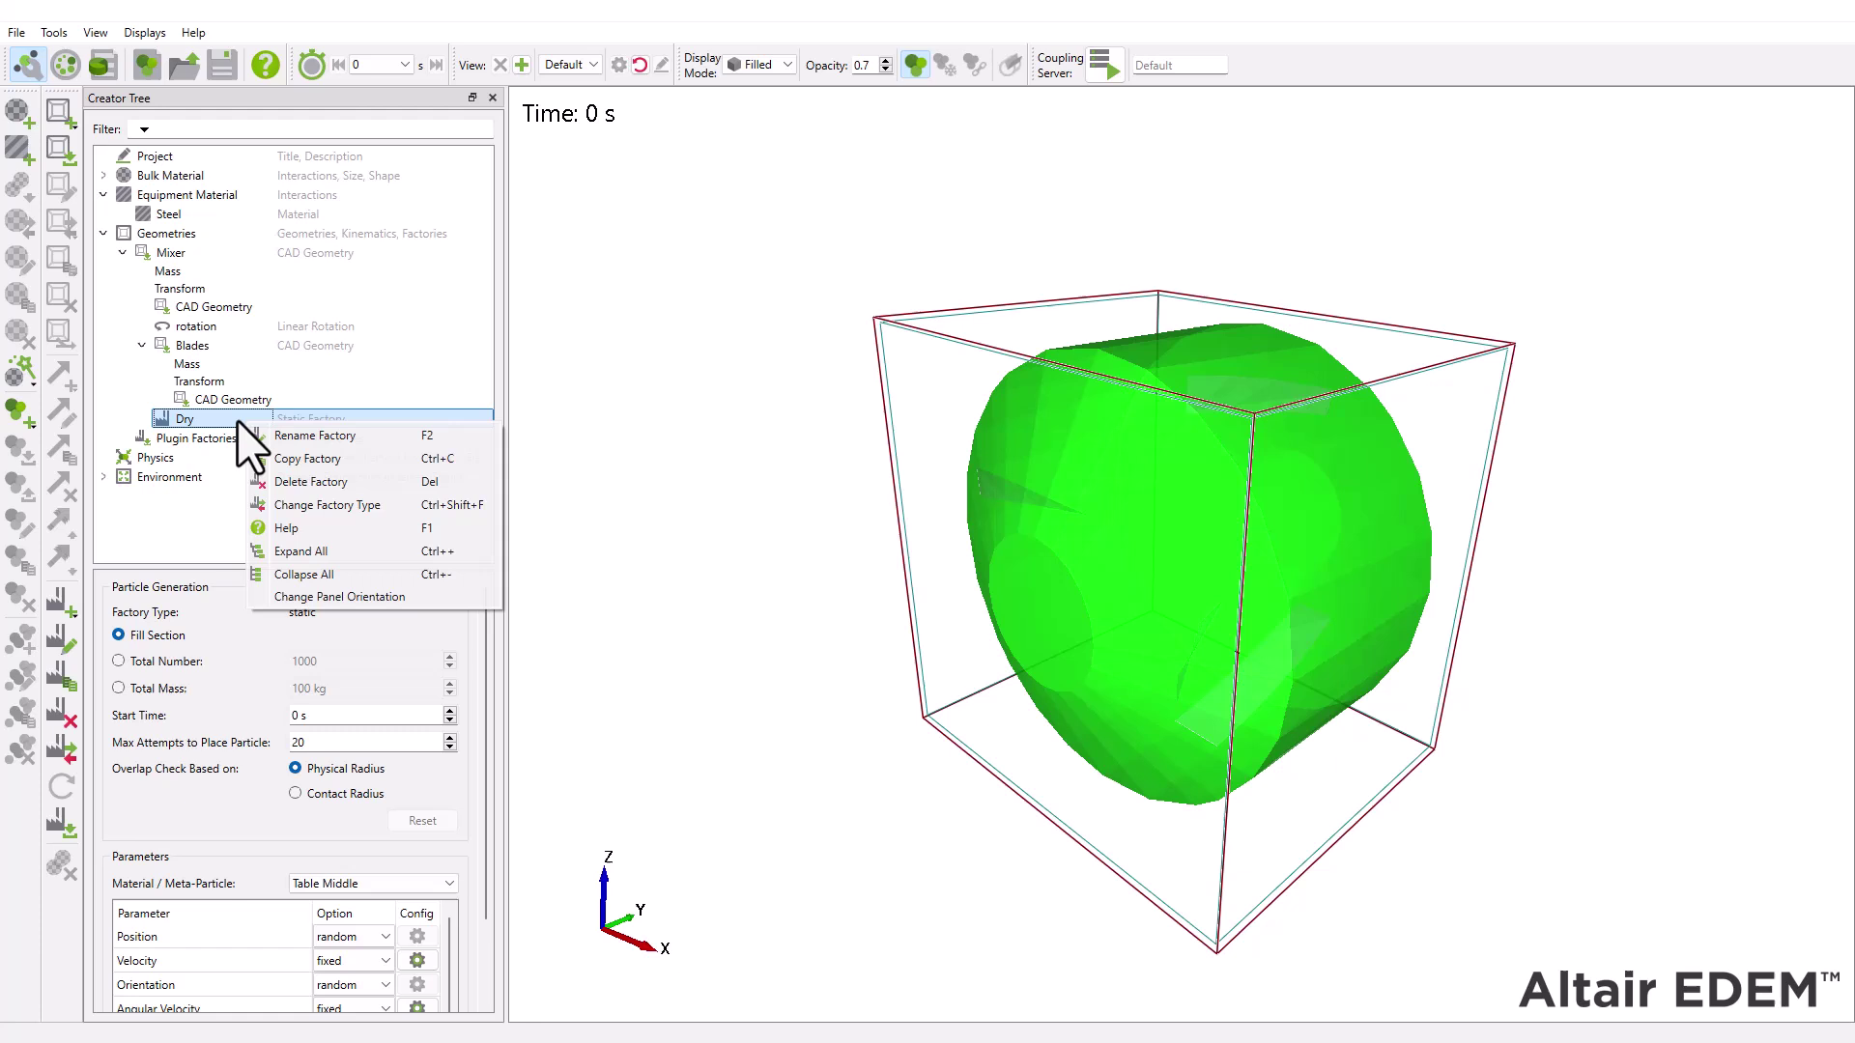
left_click(298, 461)
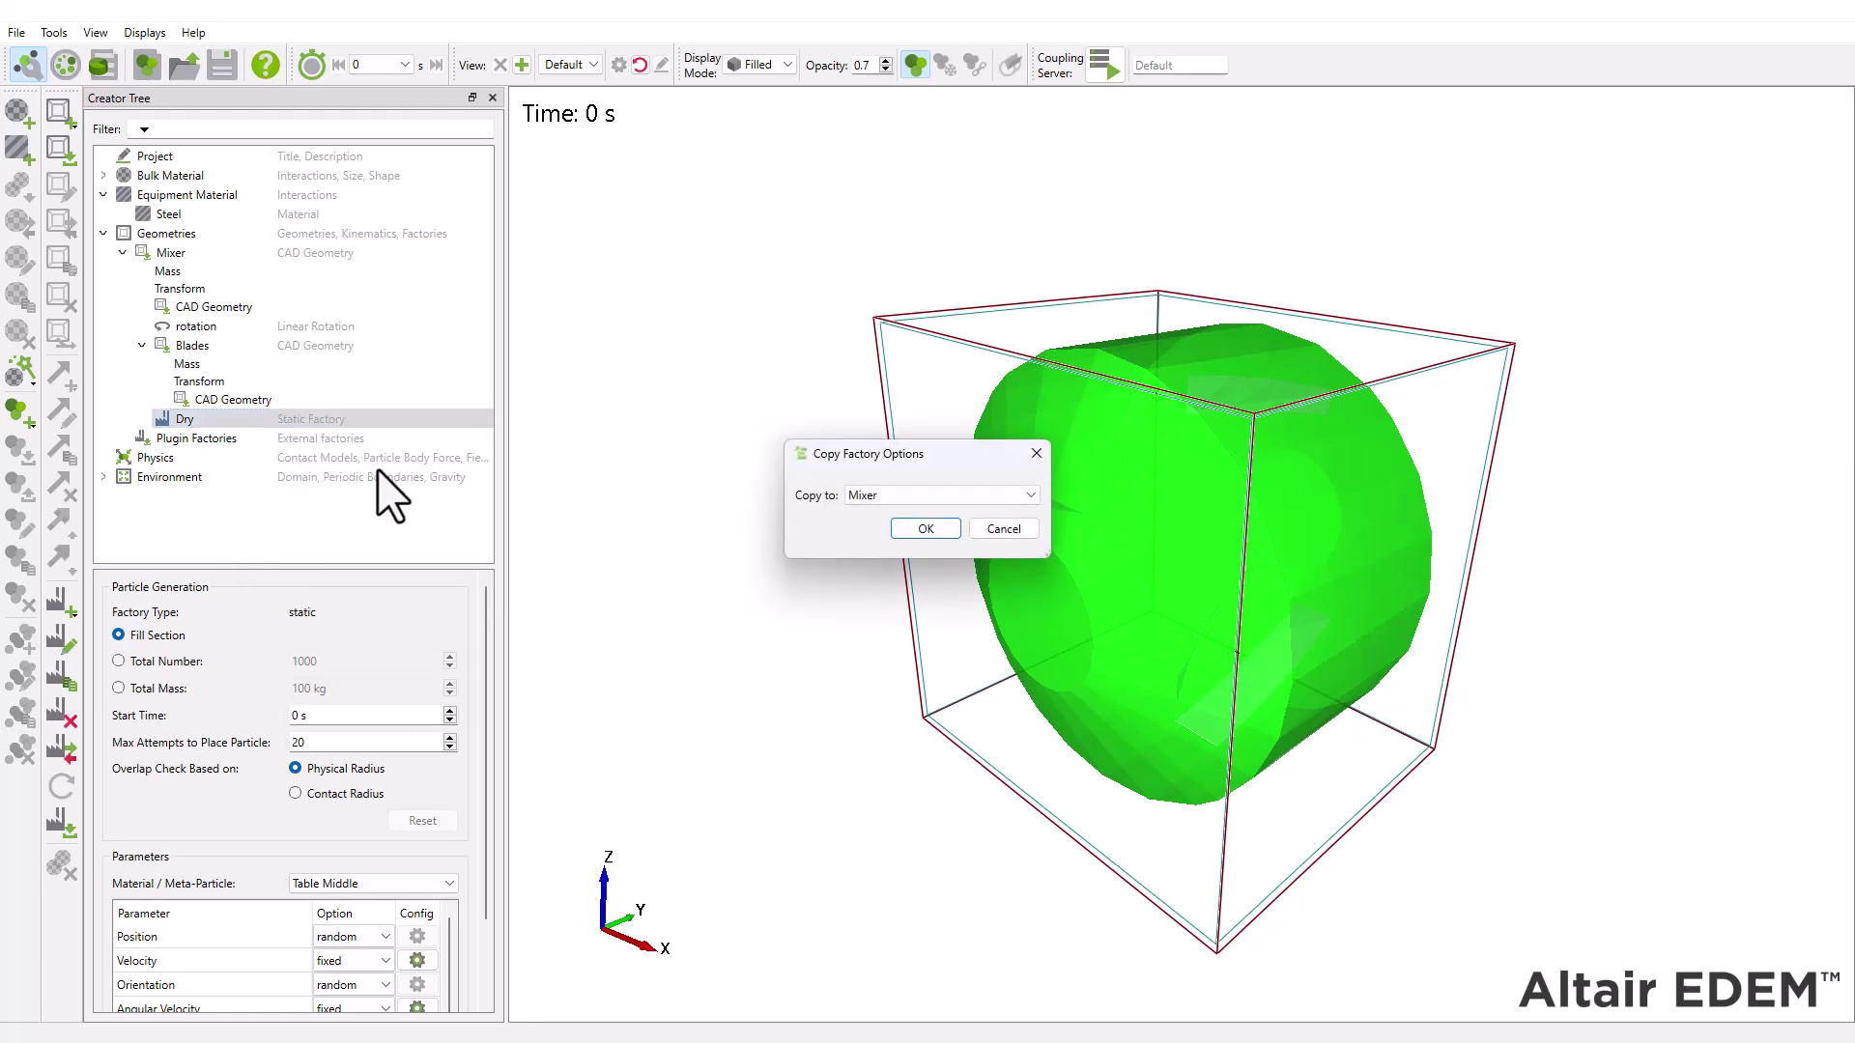
left_click(913, 526)
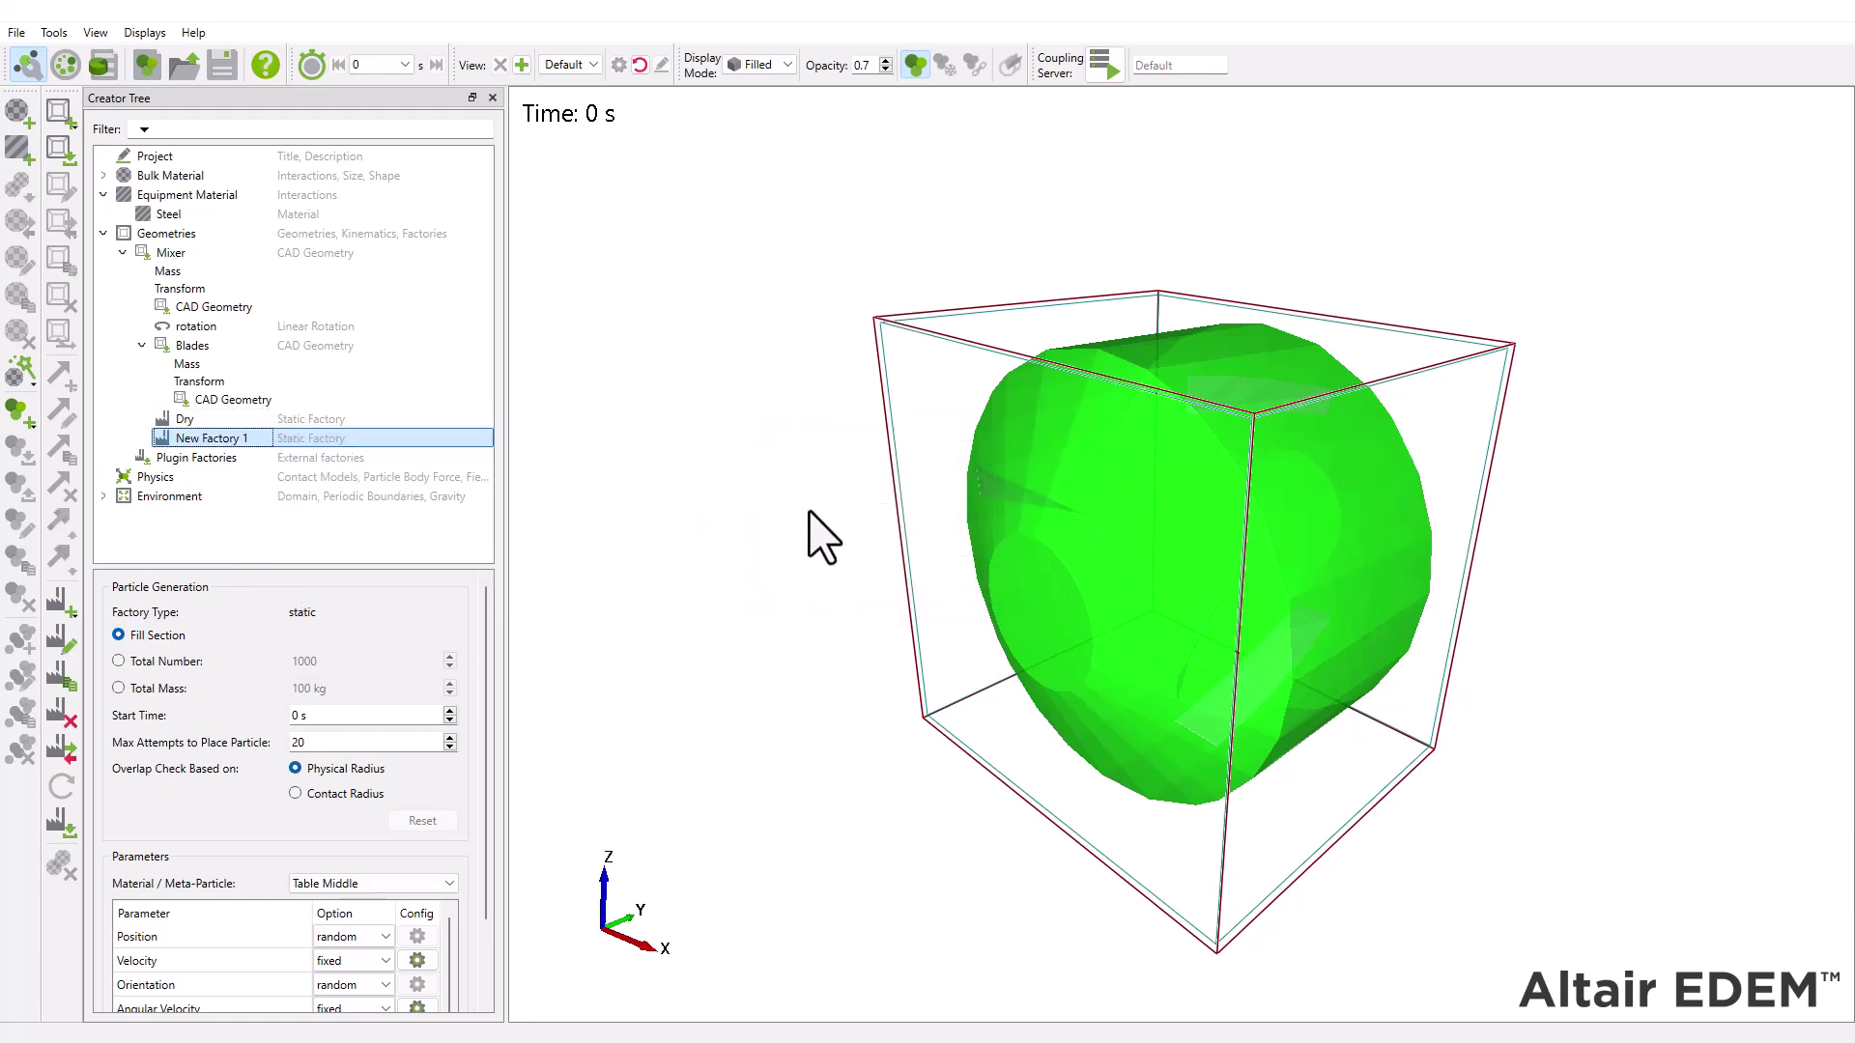
right_click(249, 439)
left_click(269, 448)
type("Middle")
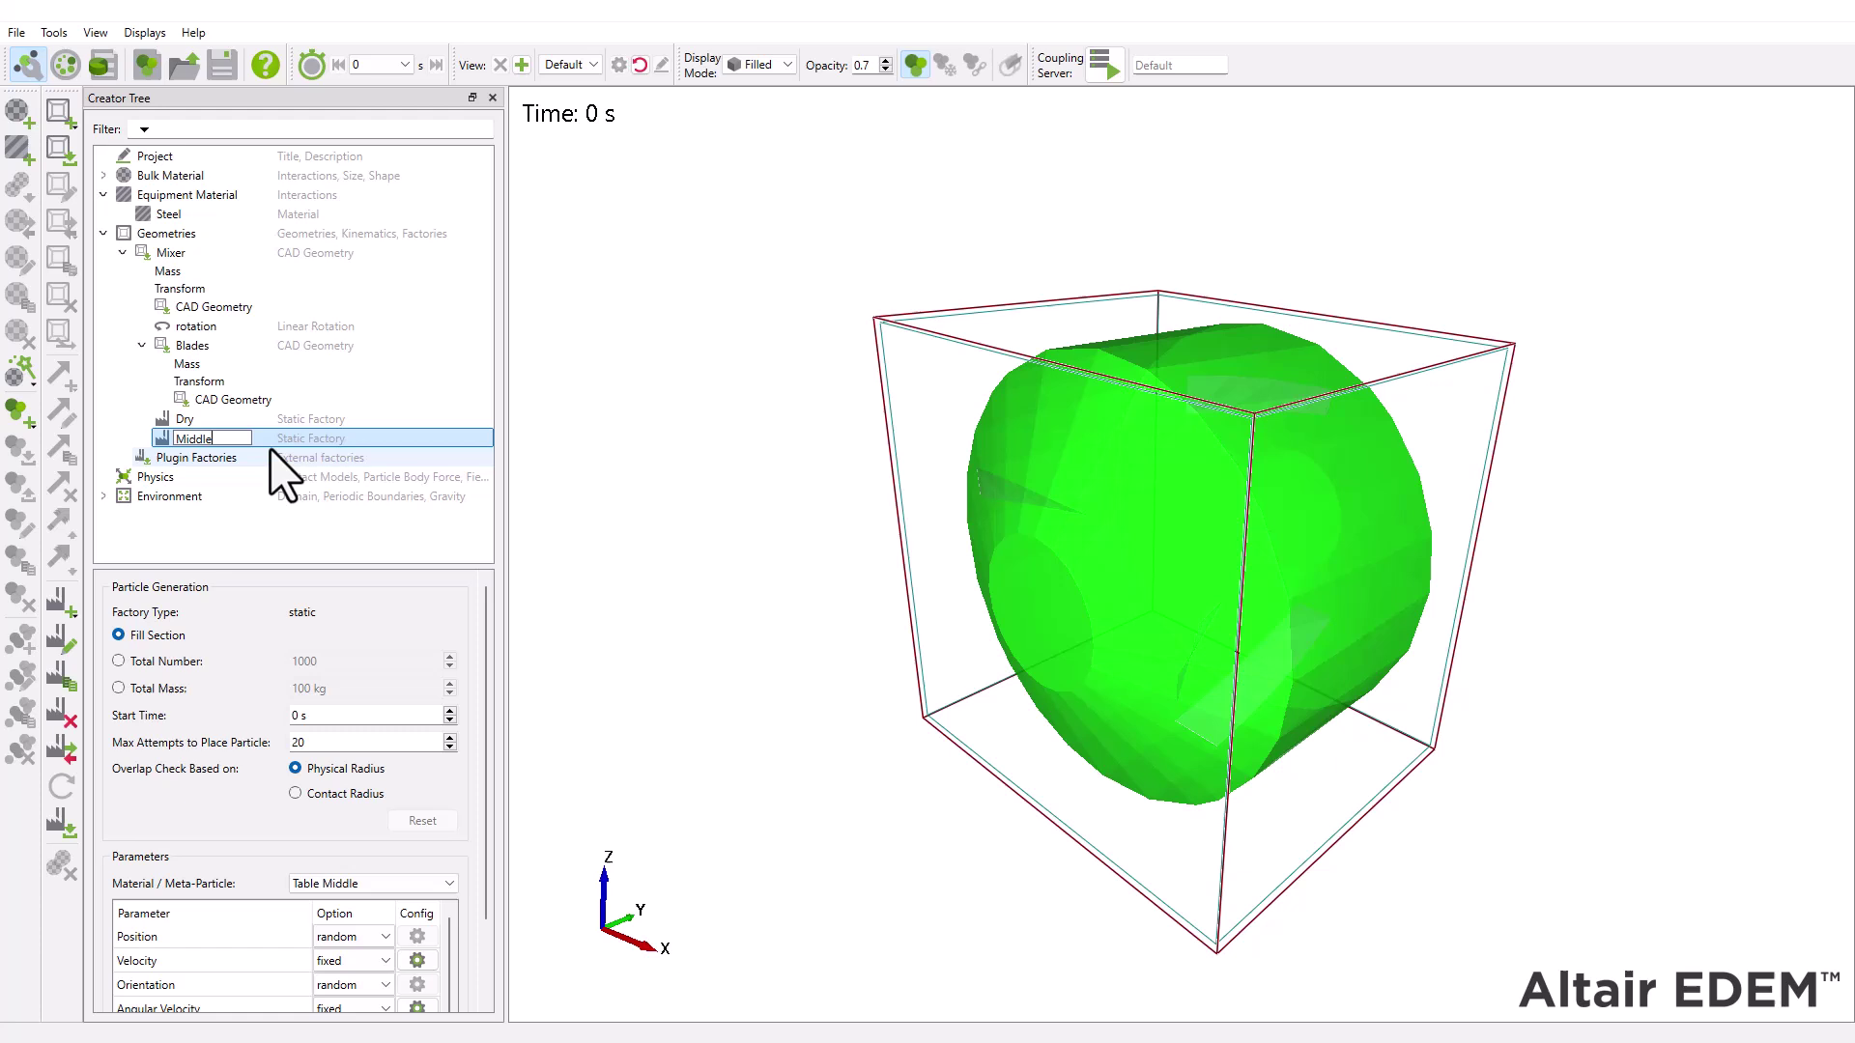
key("Return")
Copy the Middle factory onto the Mixer and rename the copy Wet.
right_click(210, 443)
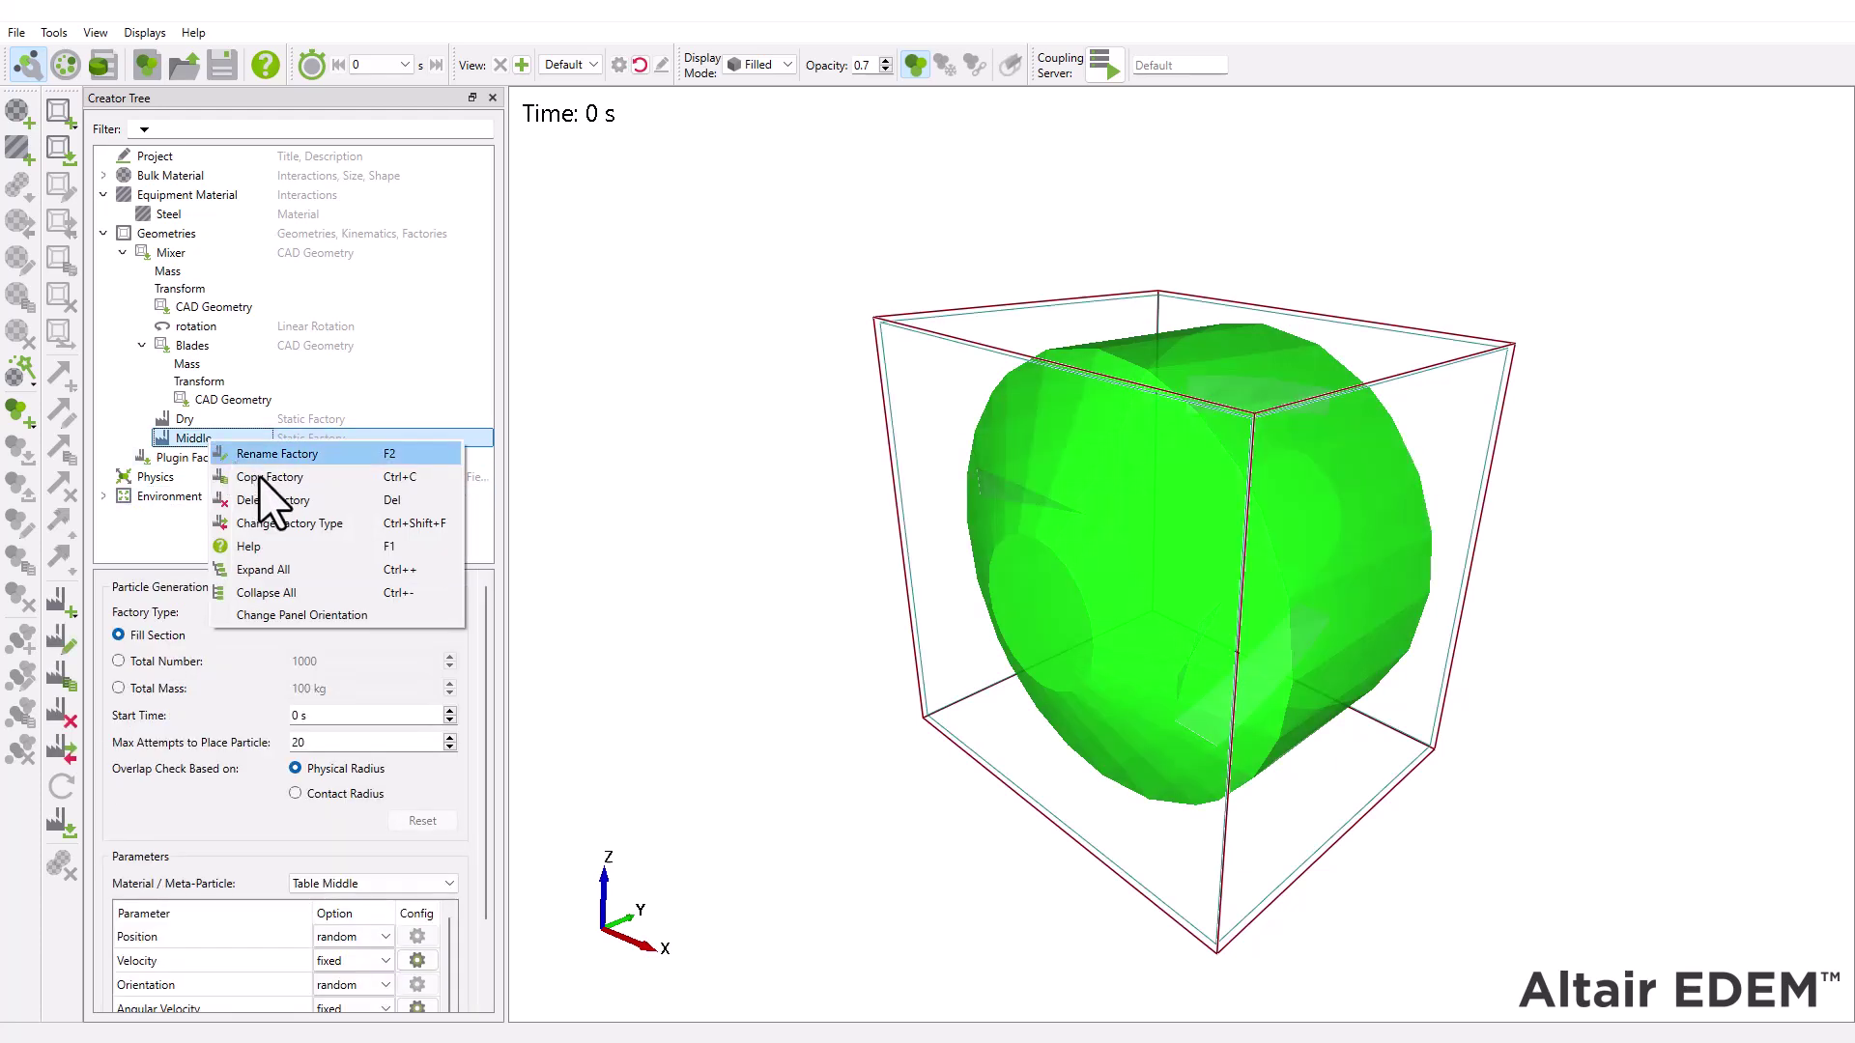
left_click(261, 478)
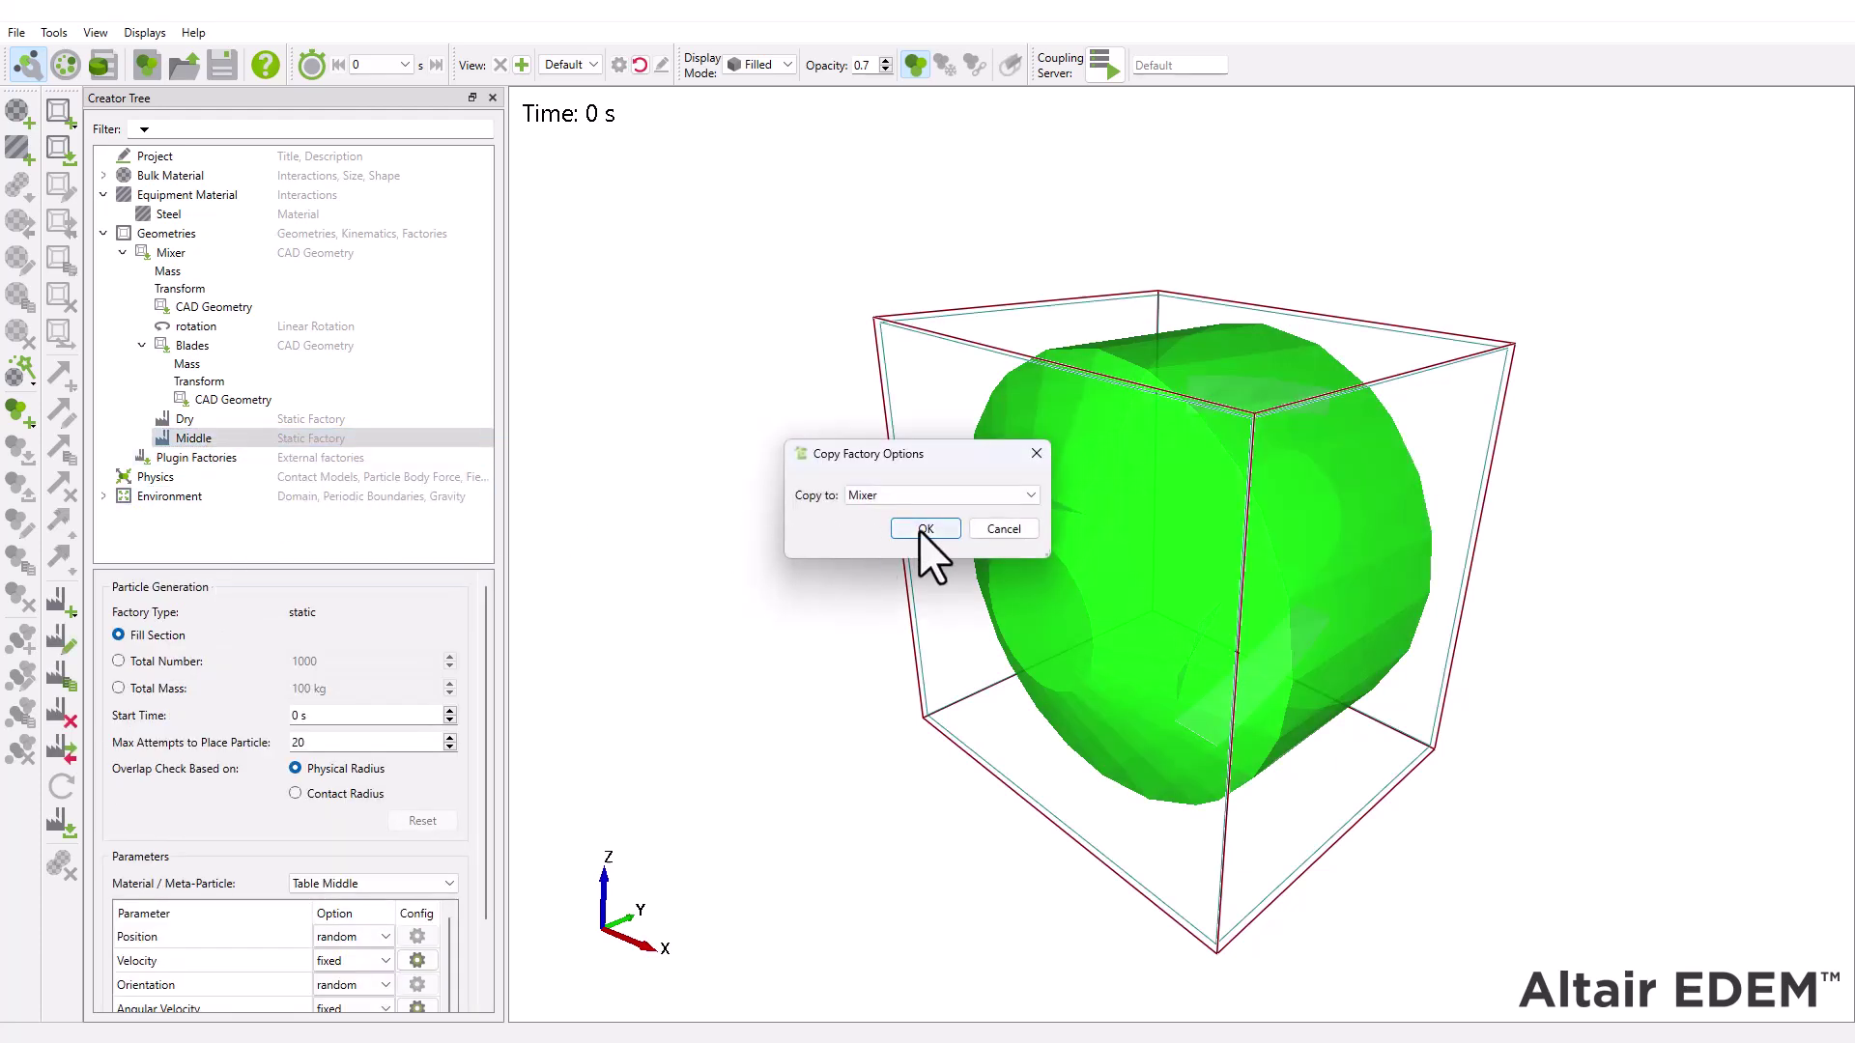
left_click(922, 529)
right_click(245, 461)
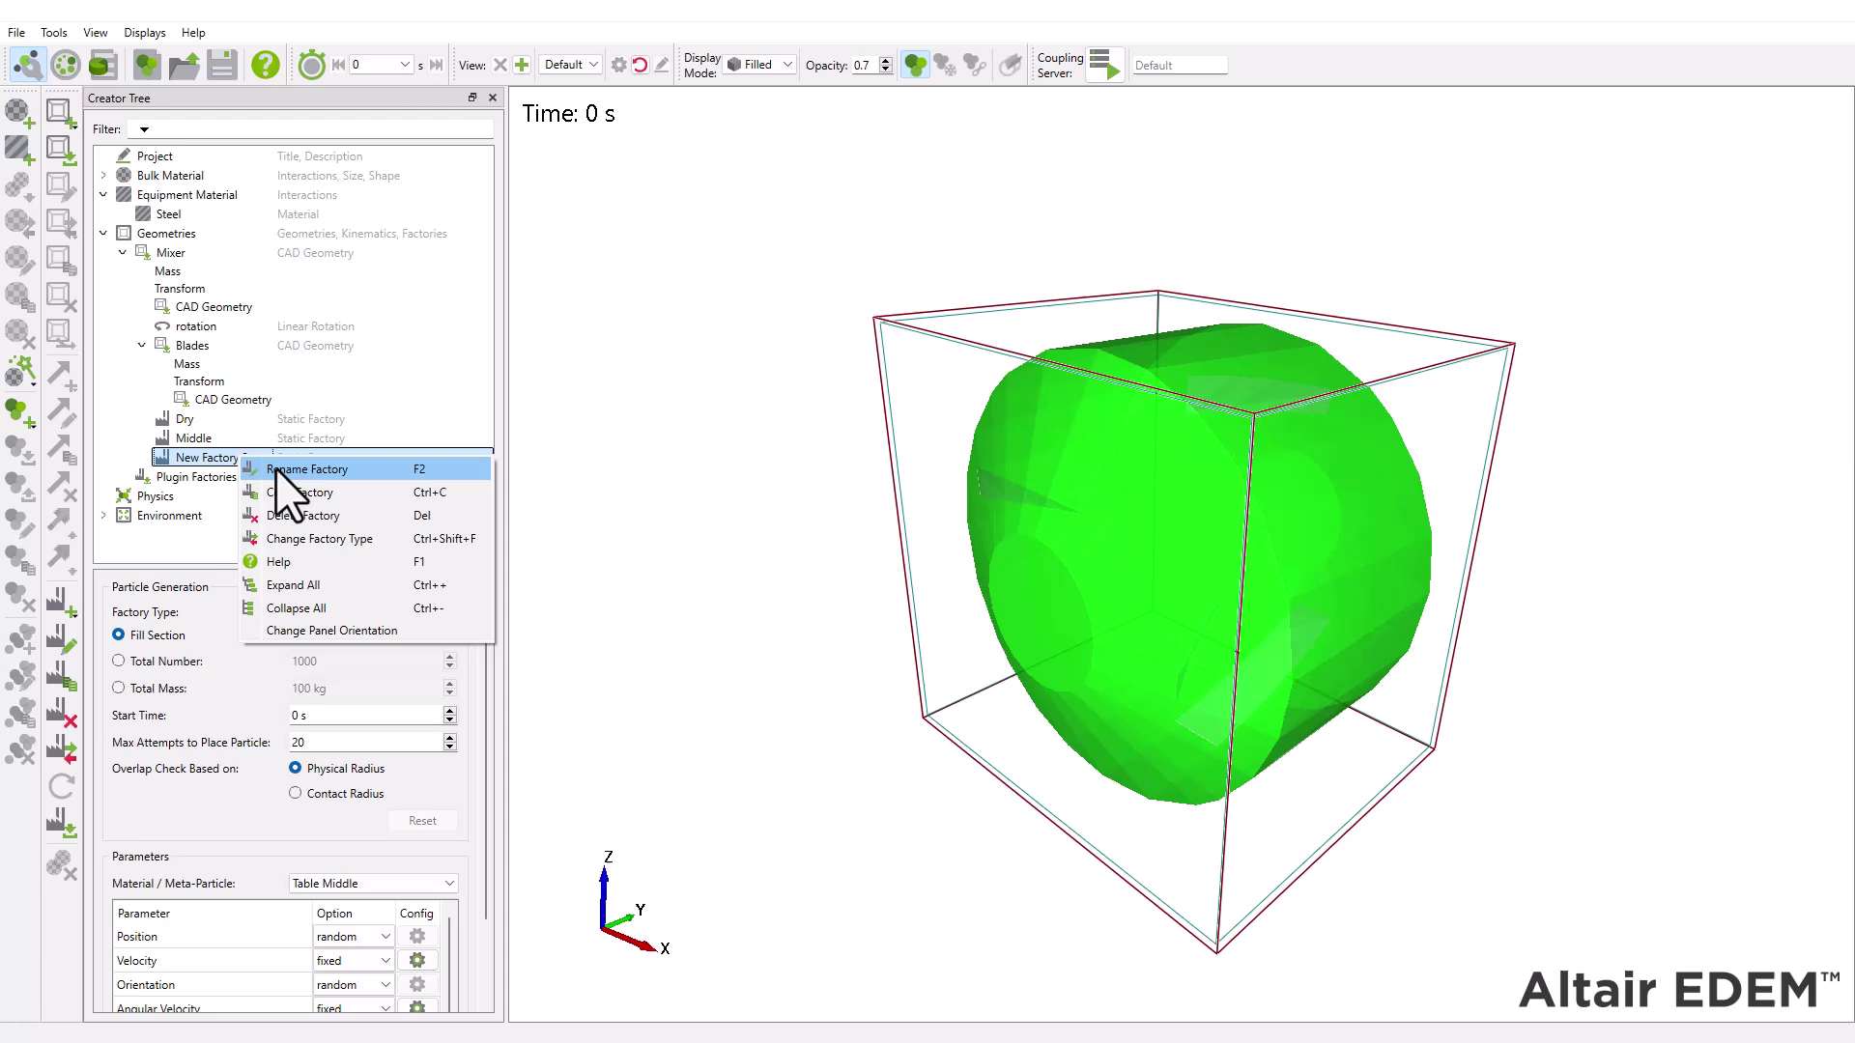
left_click(276, 469)
type("Wet")
key("Return")
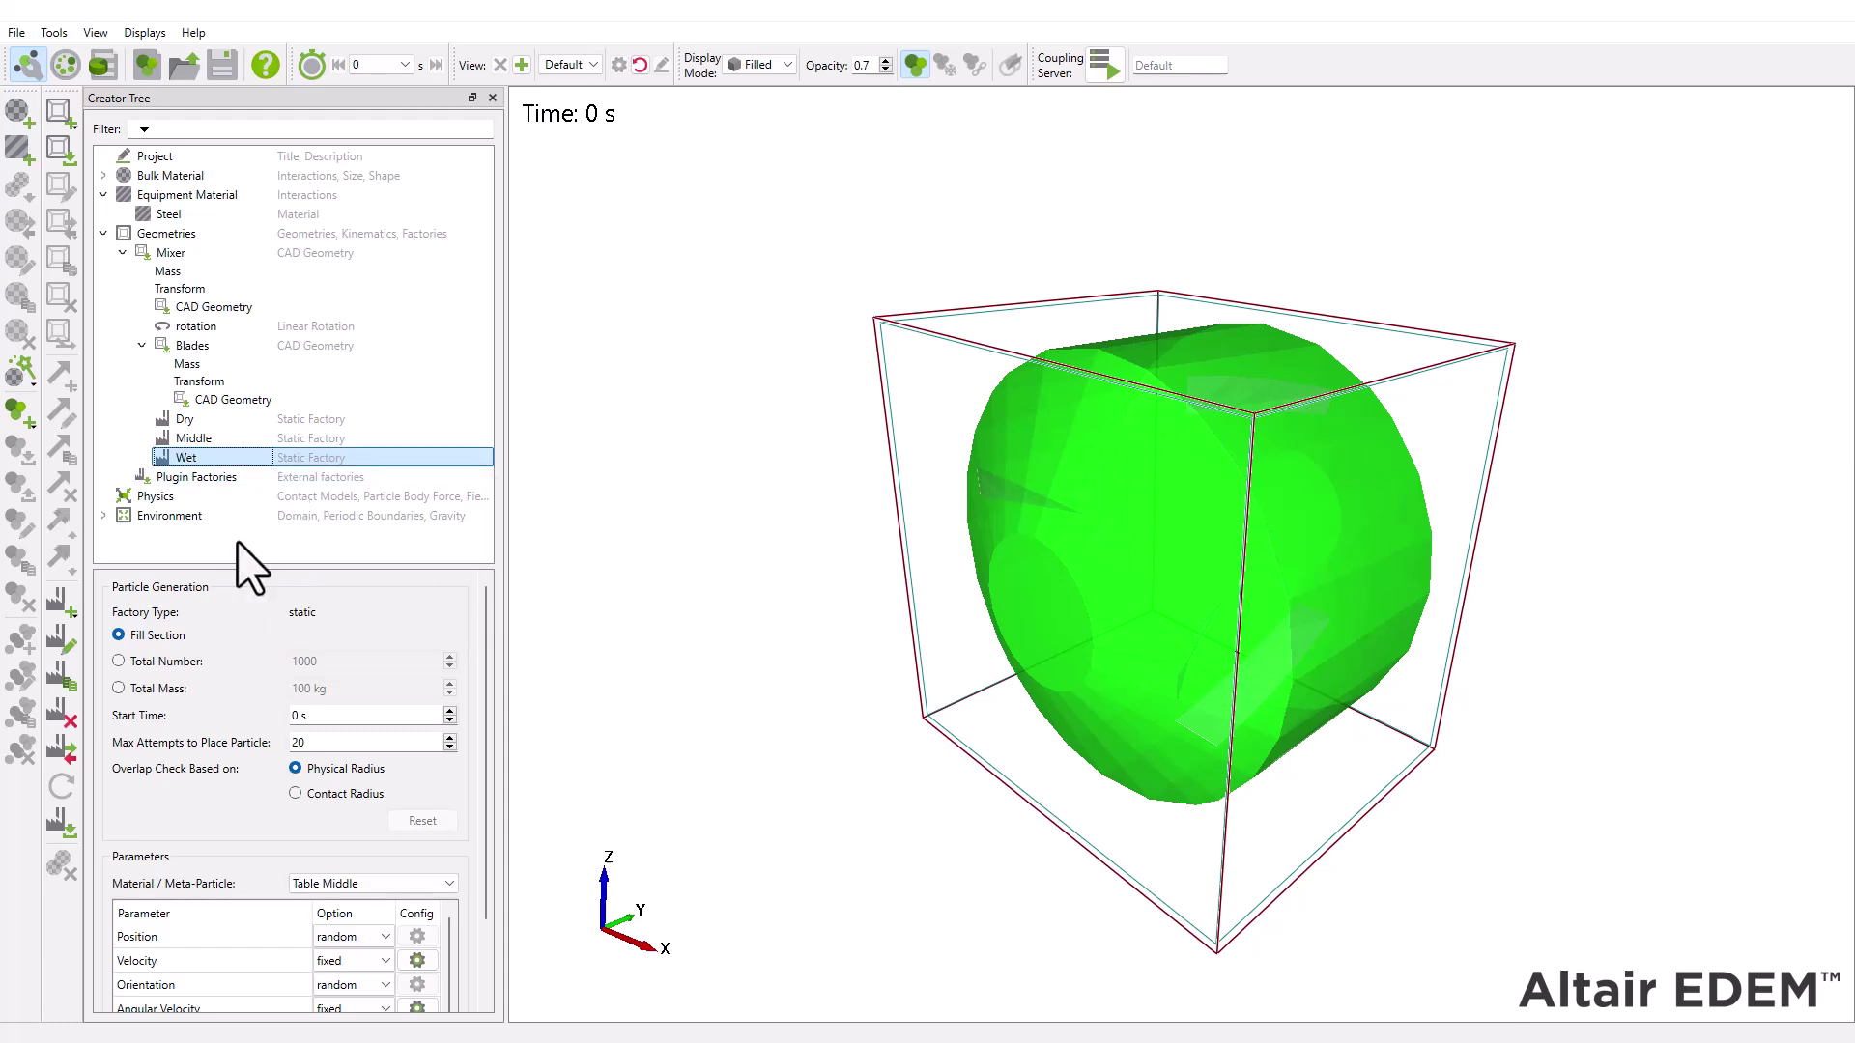
Set the Dry factory to a Total Number of 2000 tablets, leaving its liquid ratio unchanged.
left_click(236, 541)
left_click(228, 421)
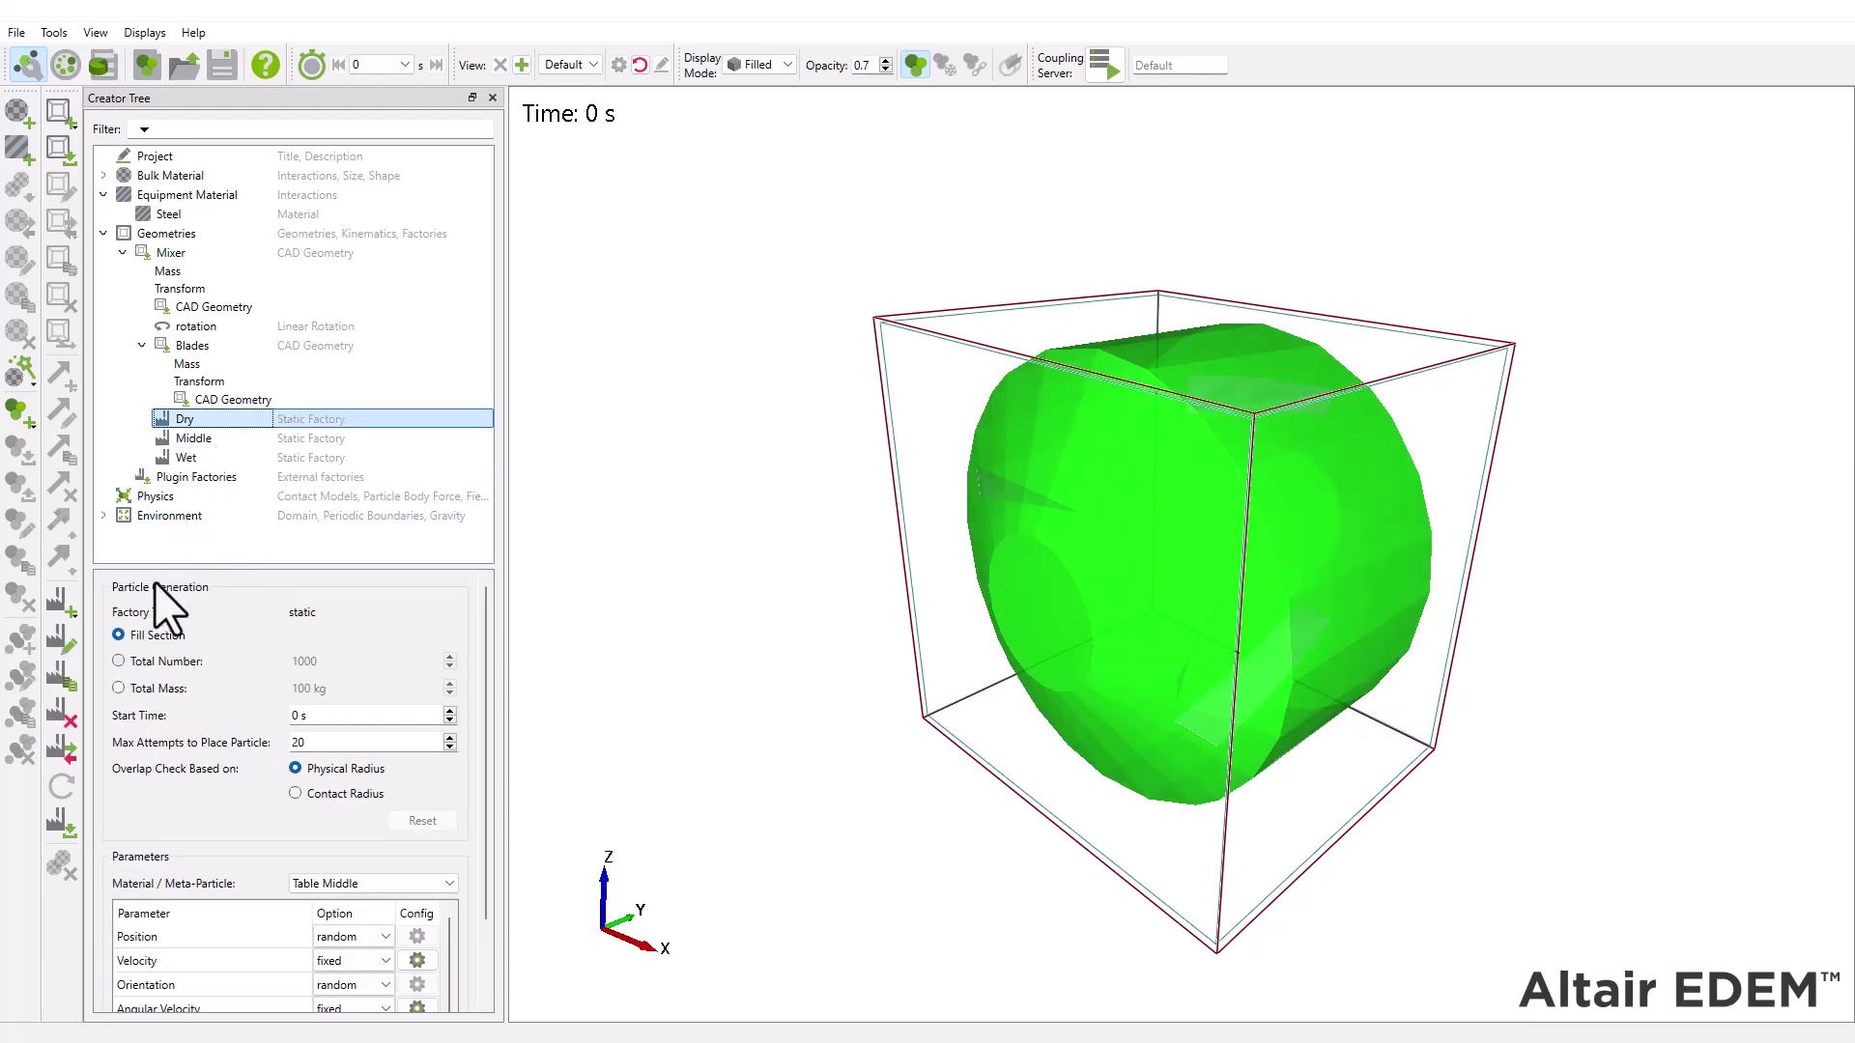
left_click(118, 661)
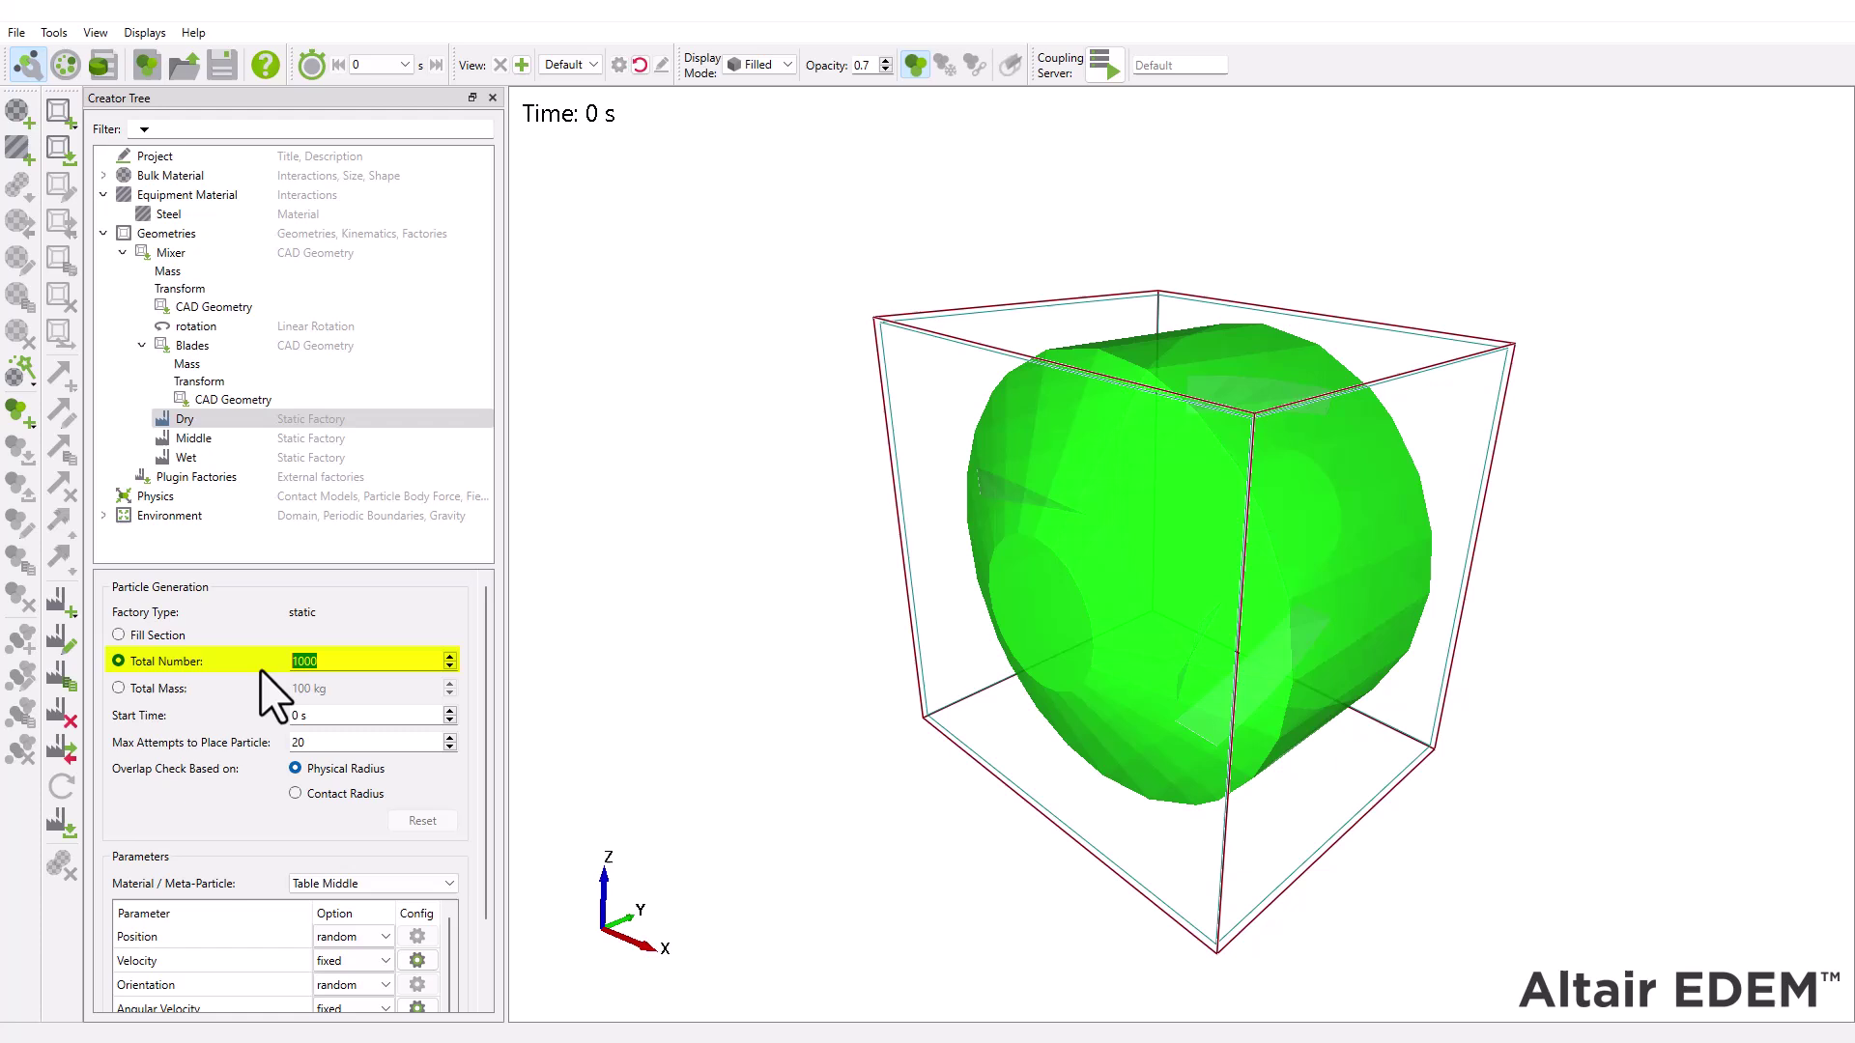
type("2000")
key("Tab")
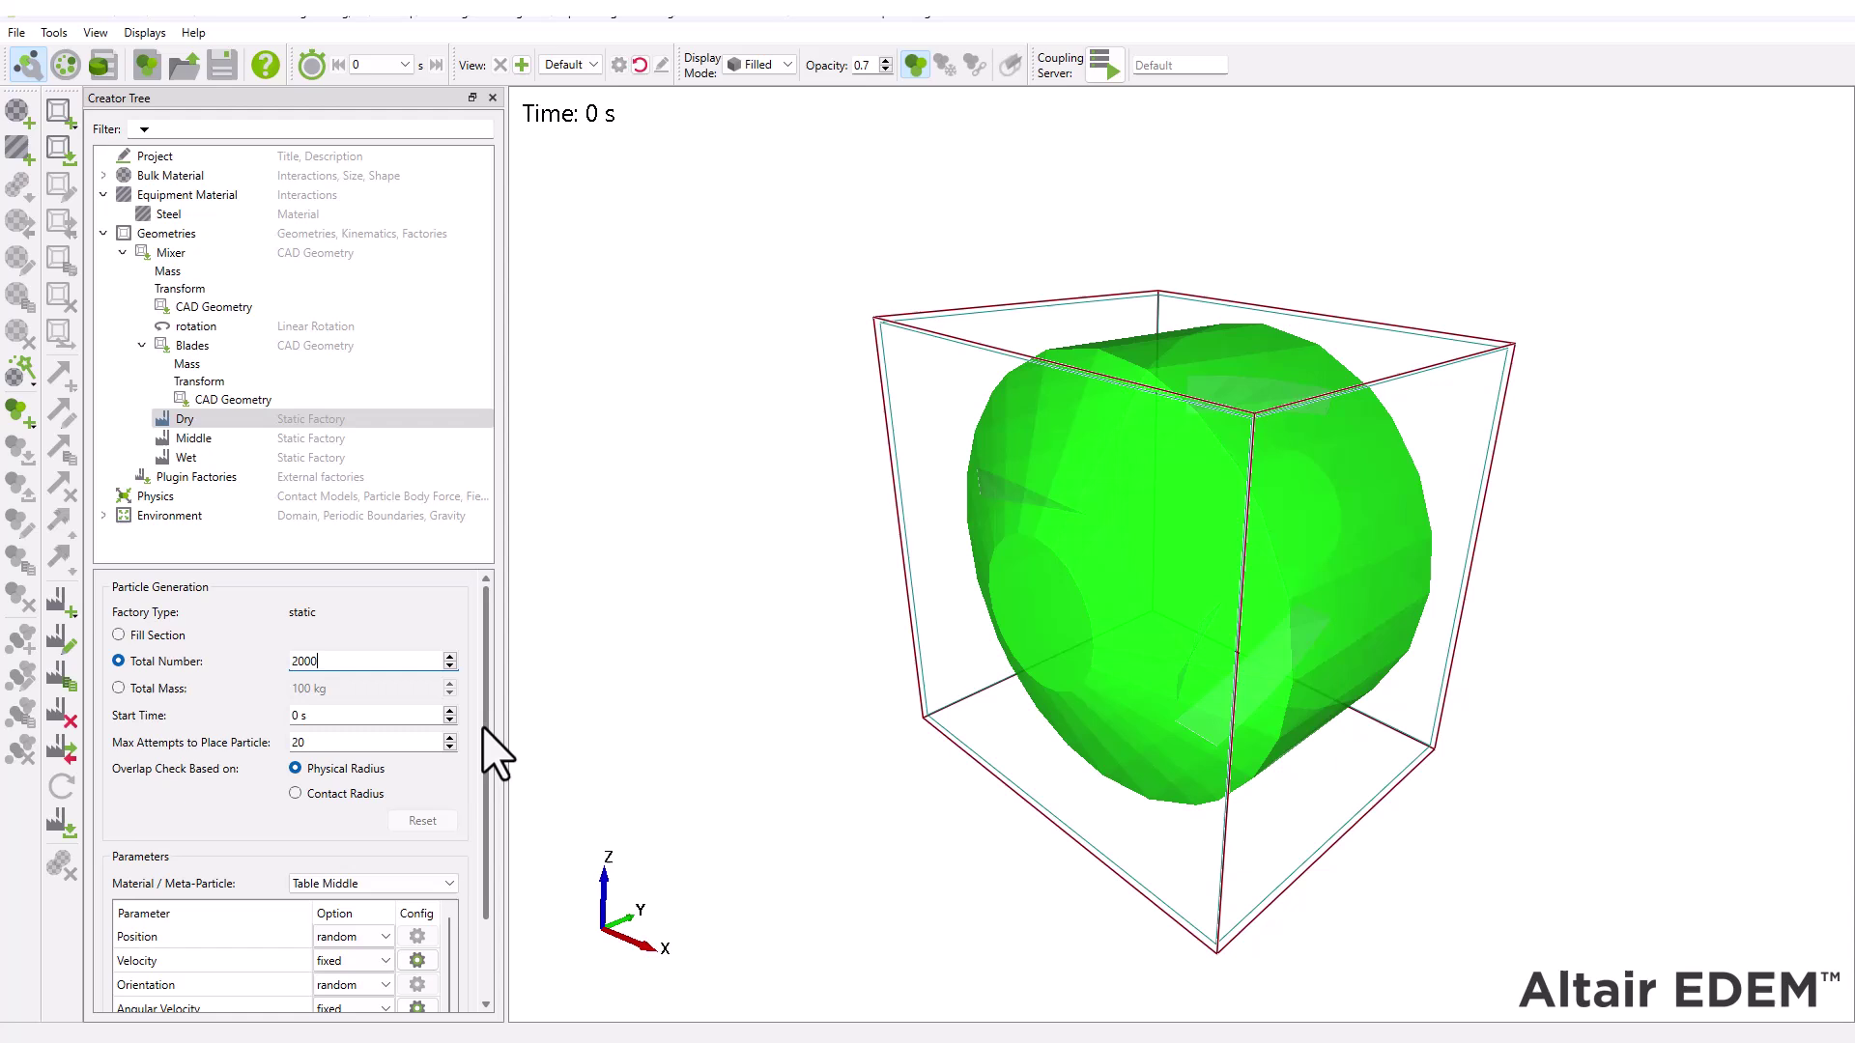
left_click_drag(483, 726, 484, 804)
left_click(417, 956)
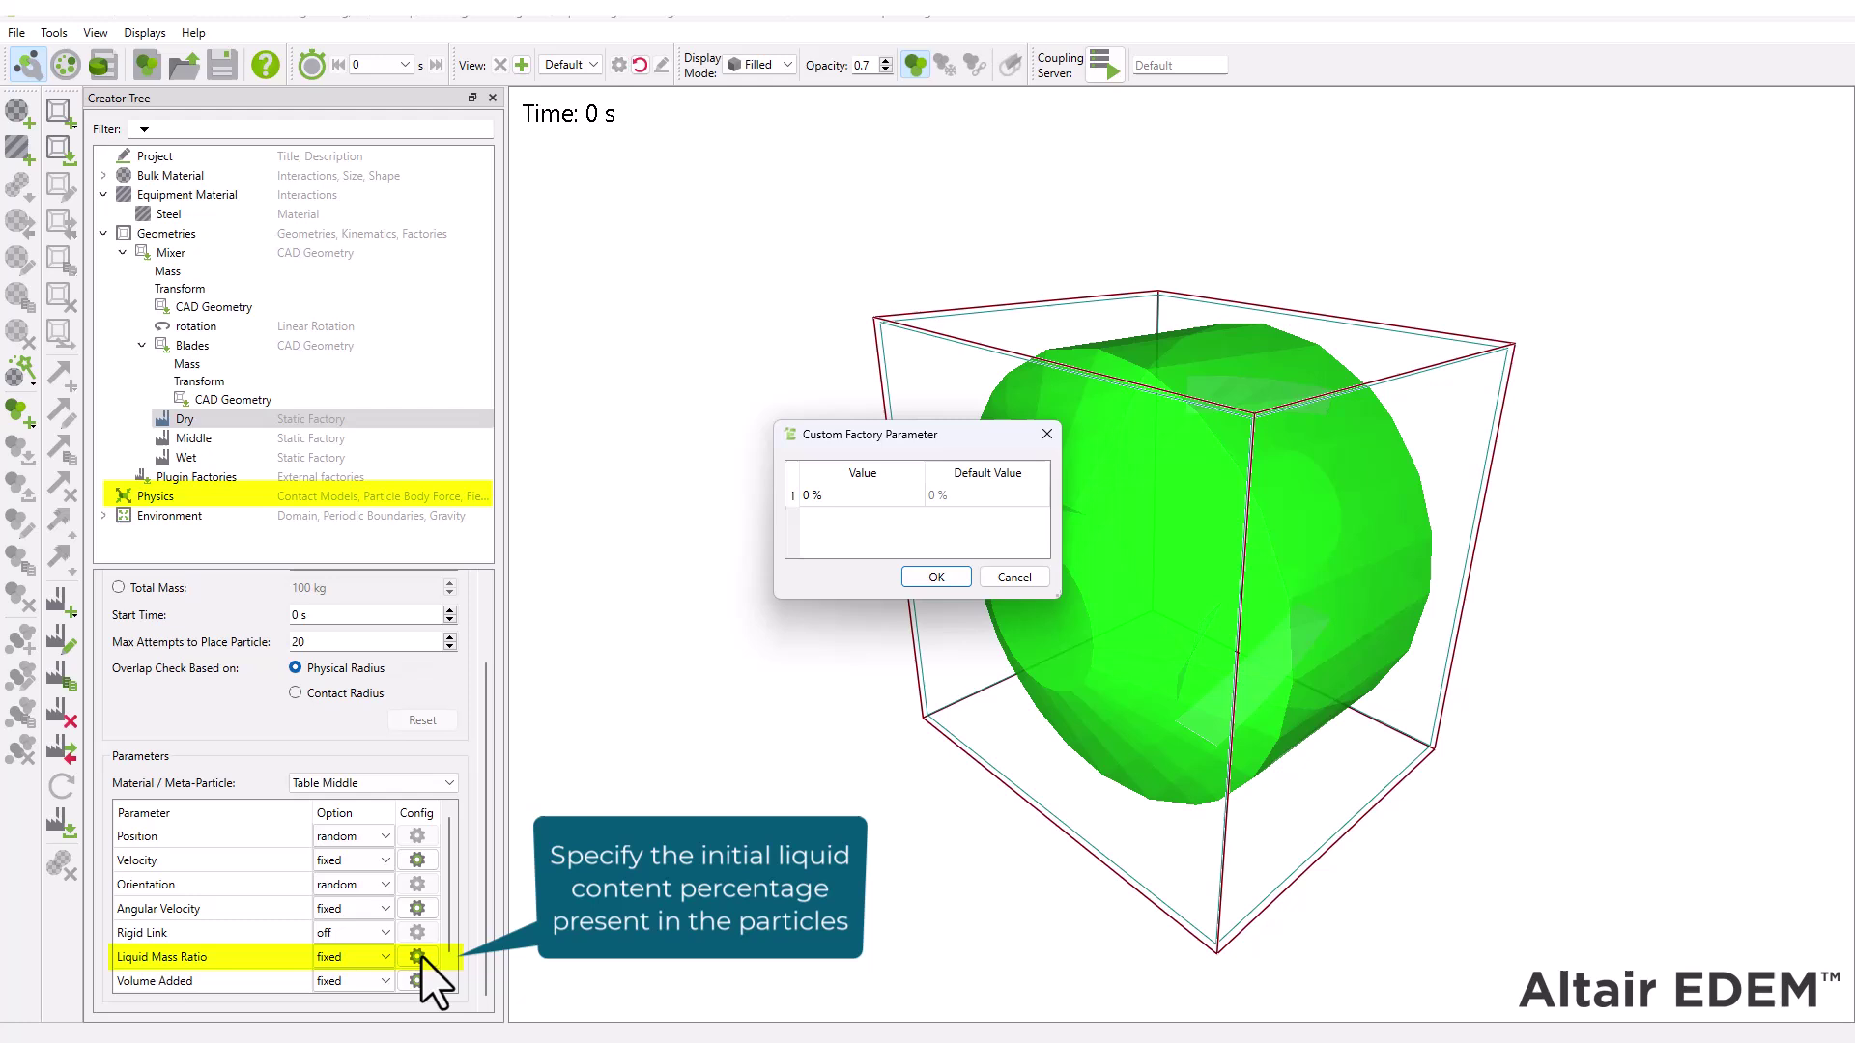
key("Return")
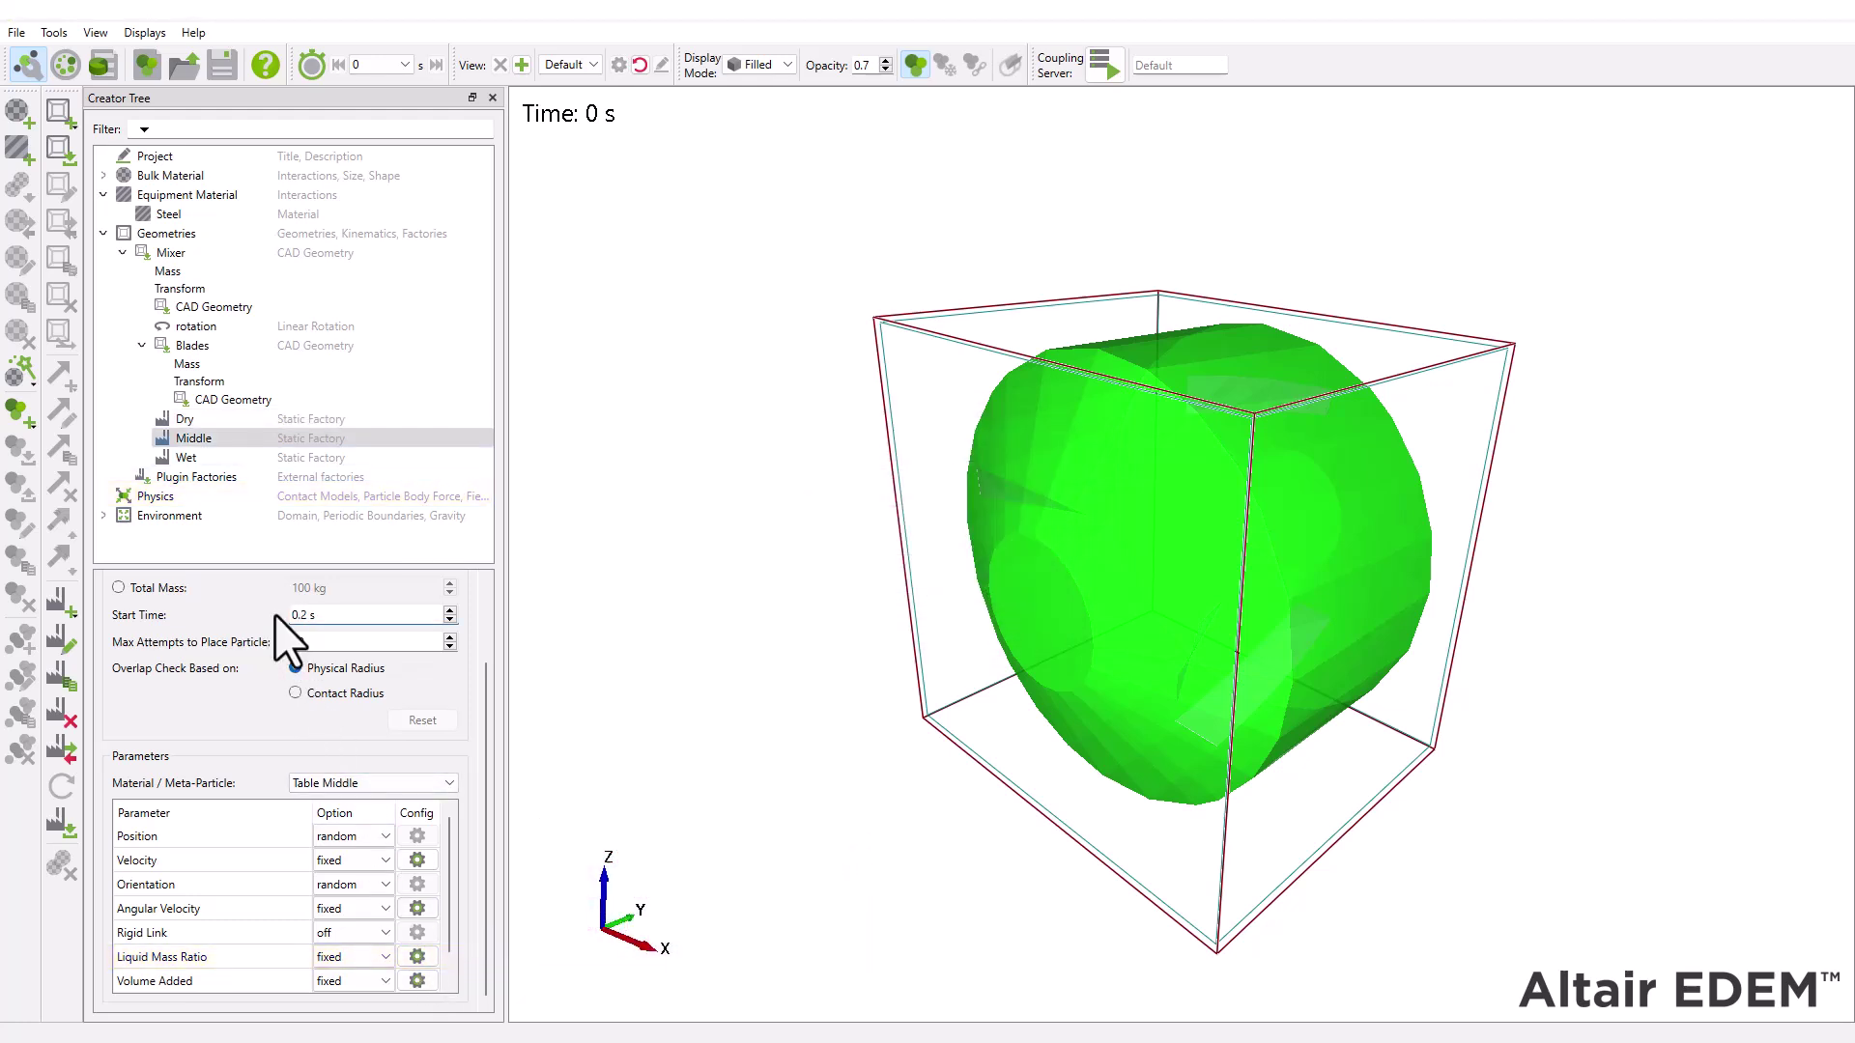
Give the Middle factory's tablets a 10 % liquid mass ratio, then switch Wet to Total Number.
scroll(274, 614, "up", 1)
scroll(483, 927, "down", 1)
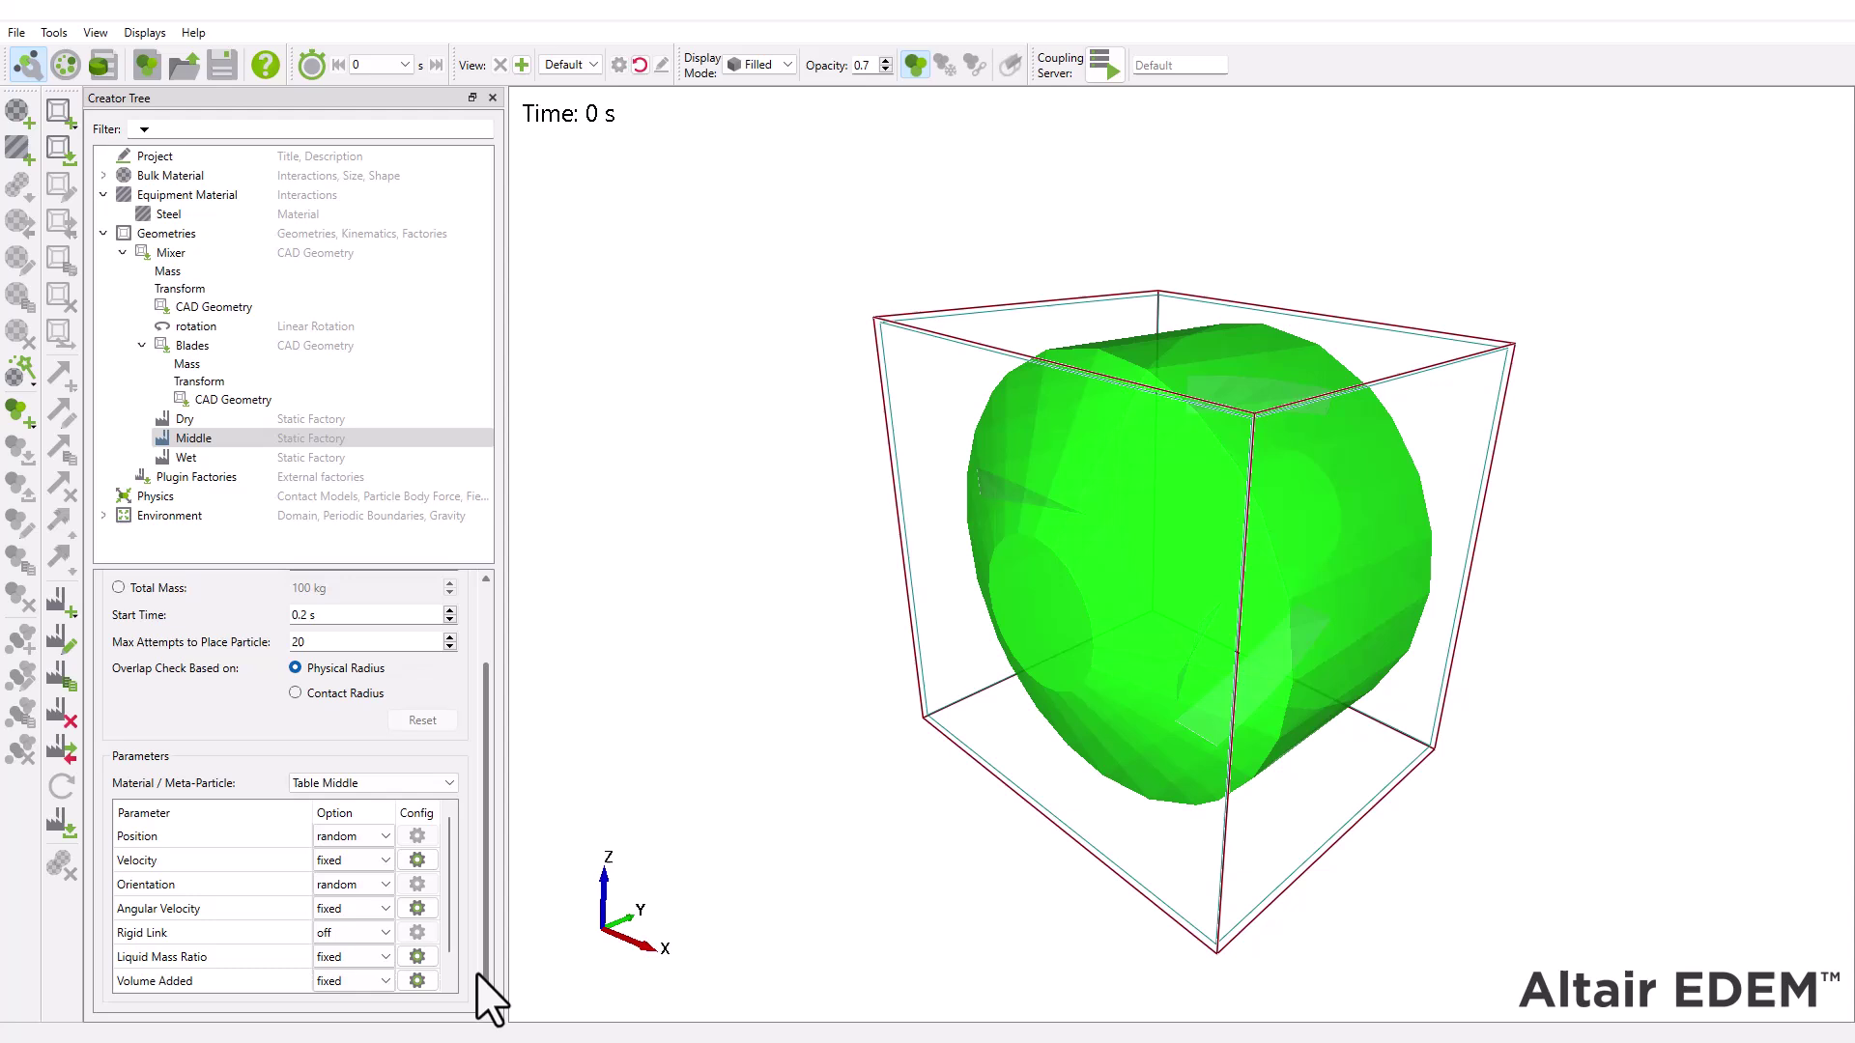
left_click(421, 956)
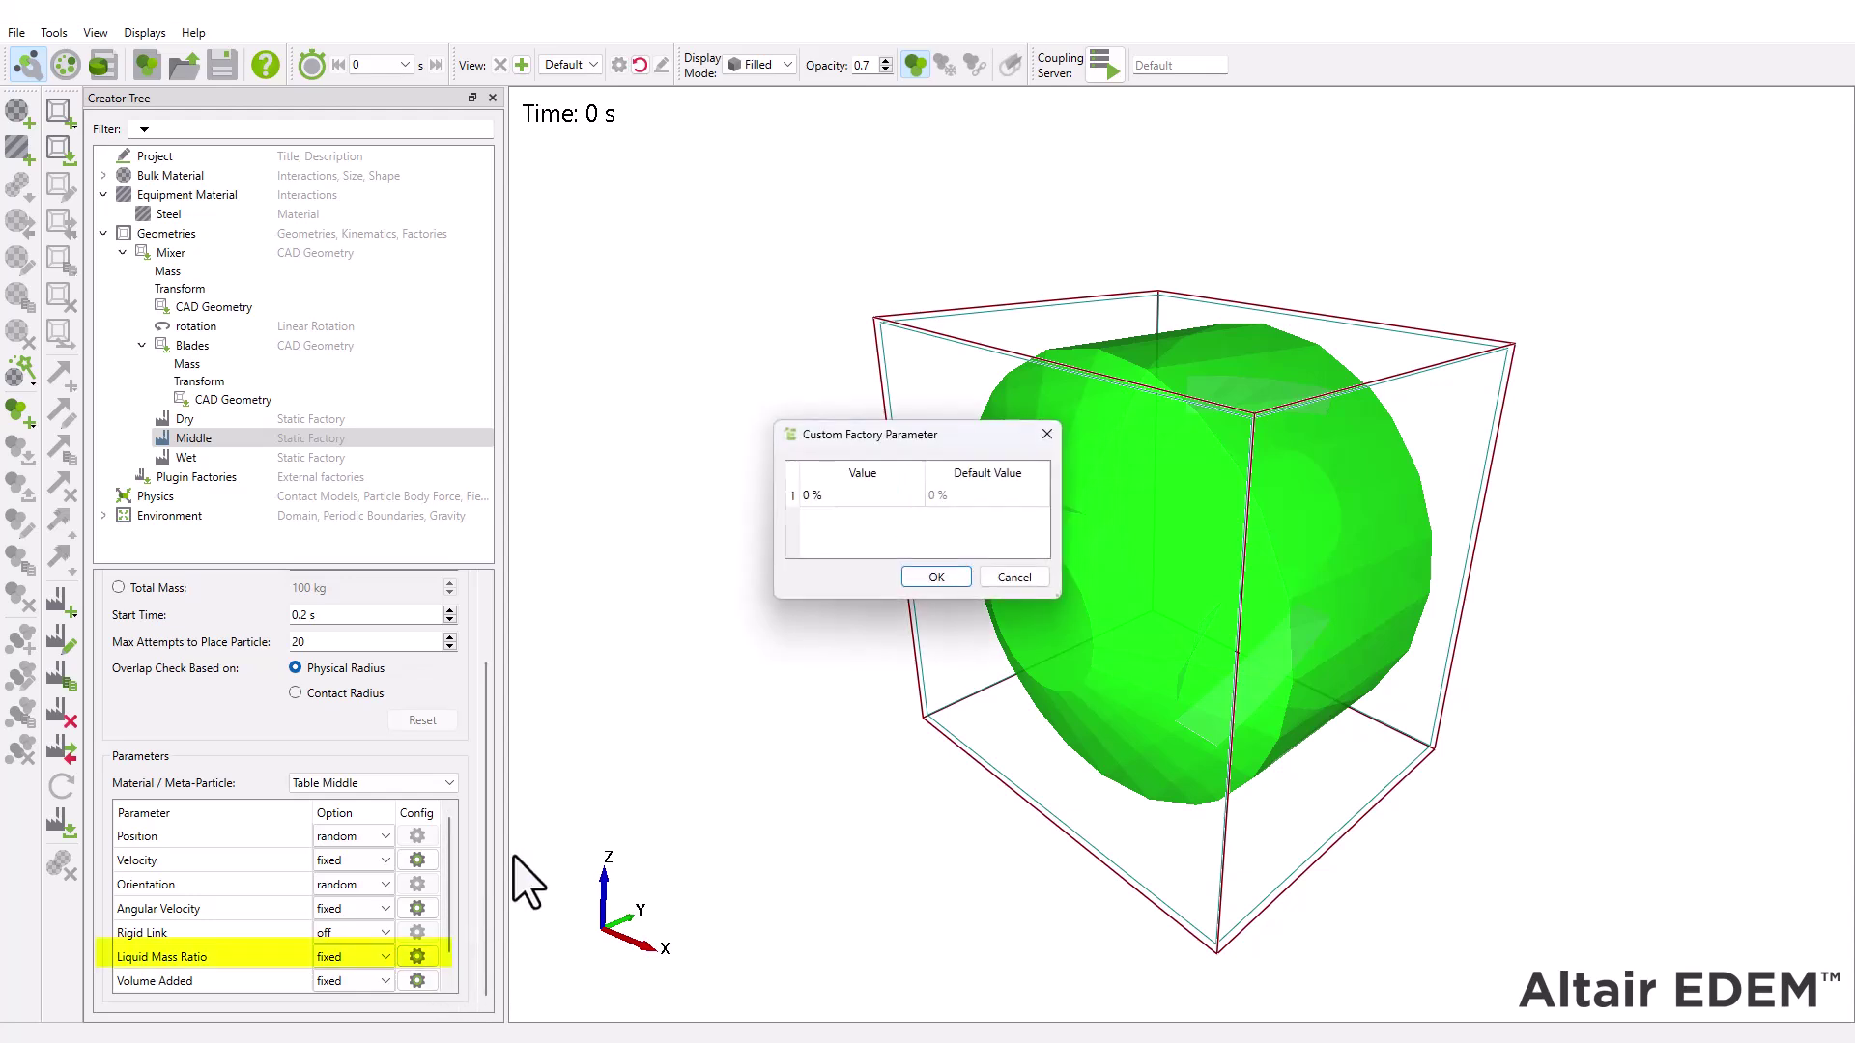
double_click(814, 496)
type("10")
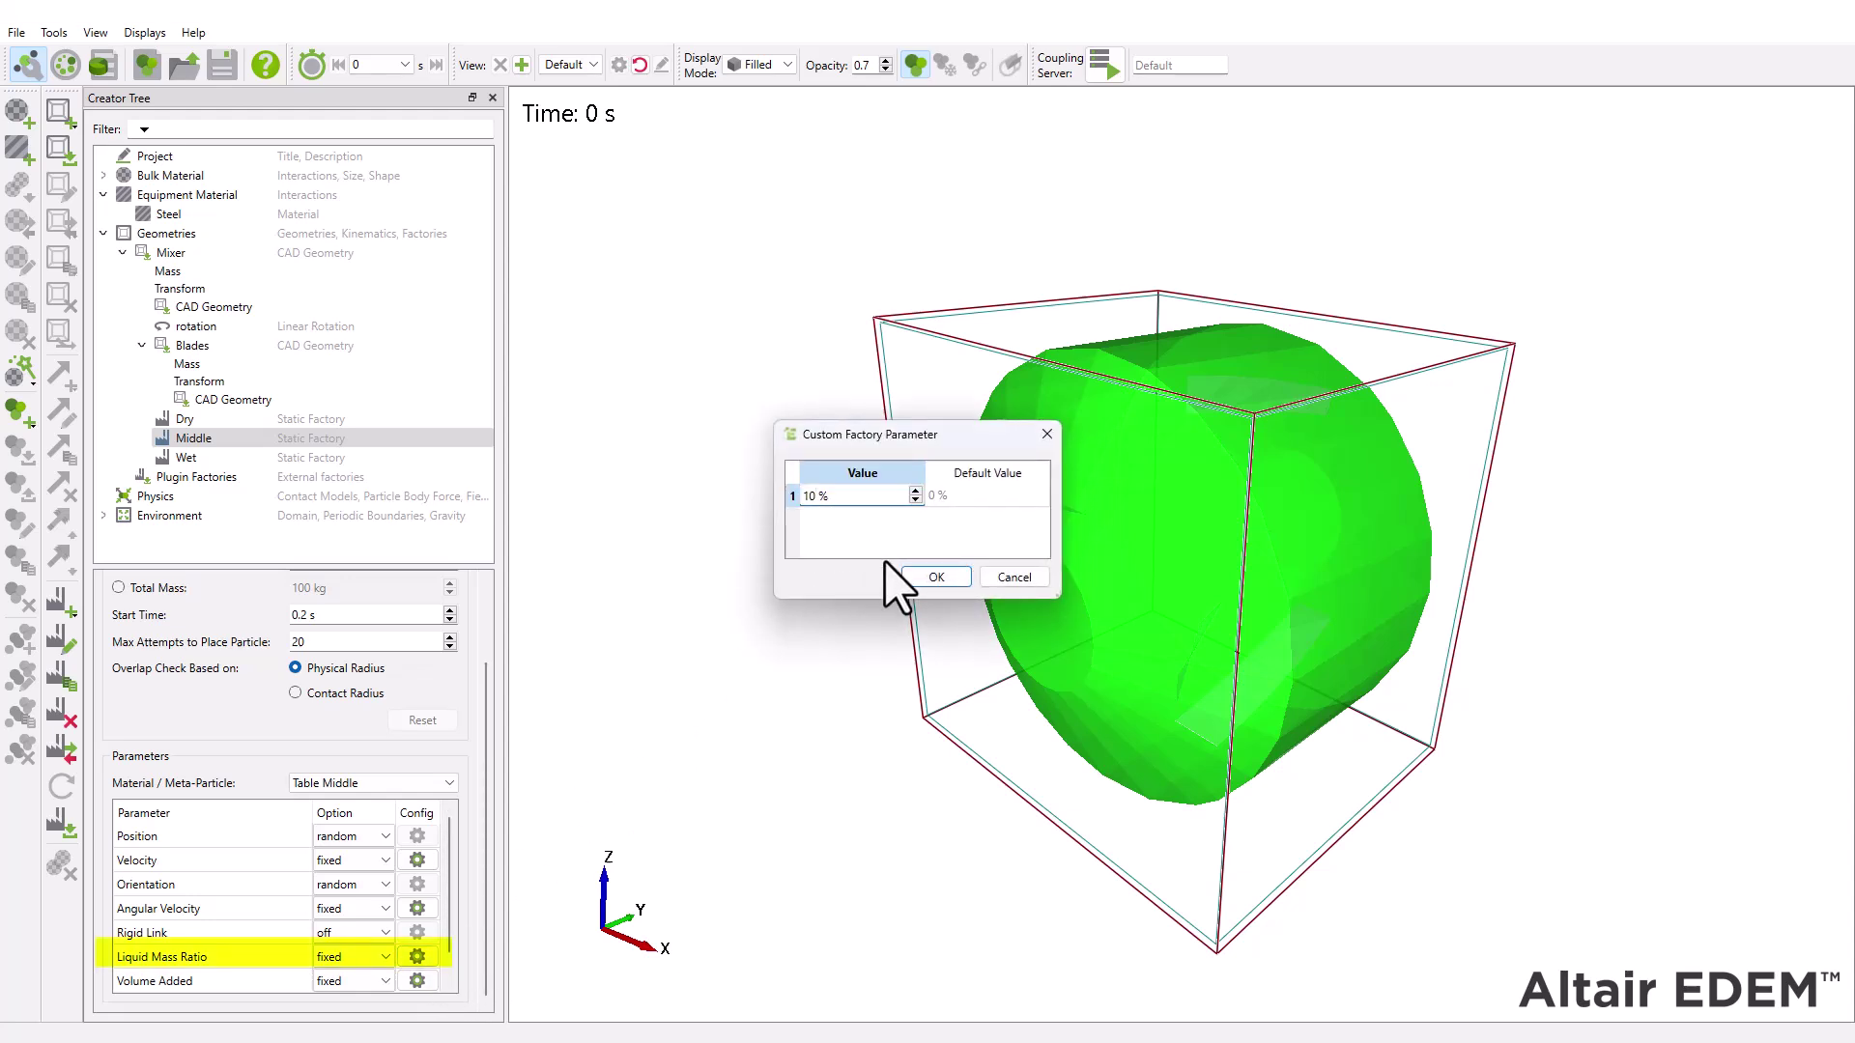
left_click(908, 582)
left_click(185, 457)
left_click(119, 661)
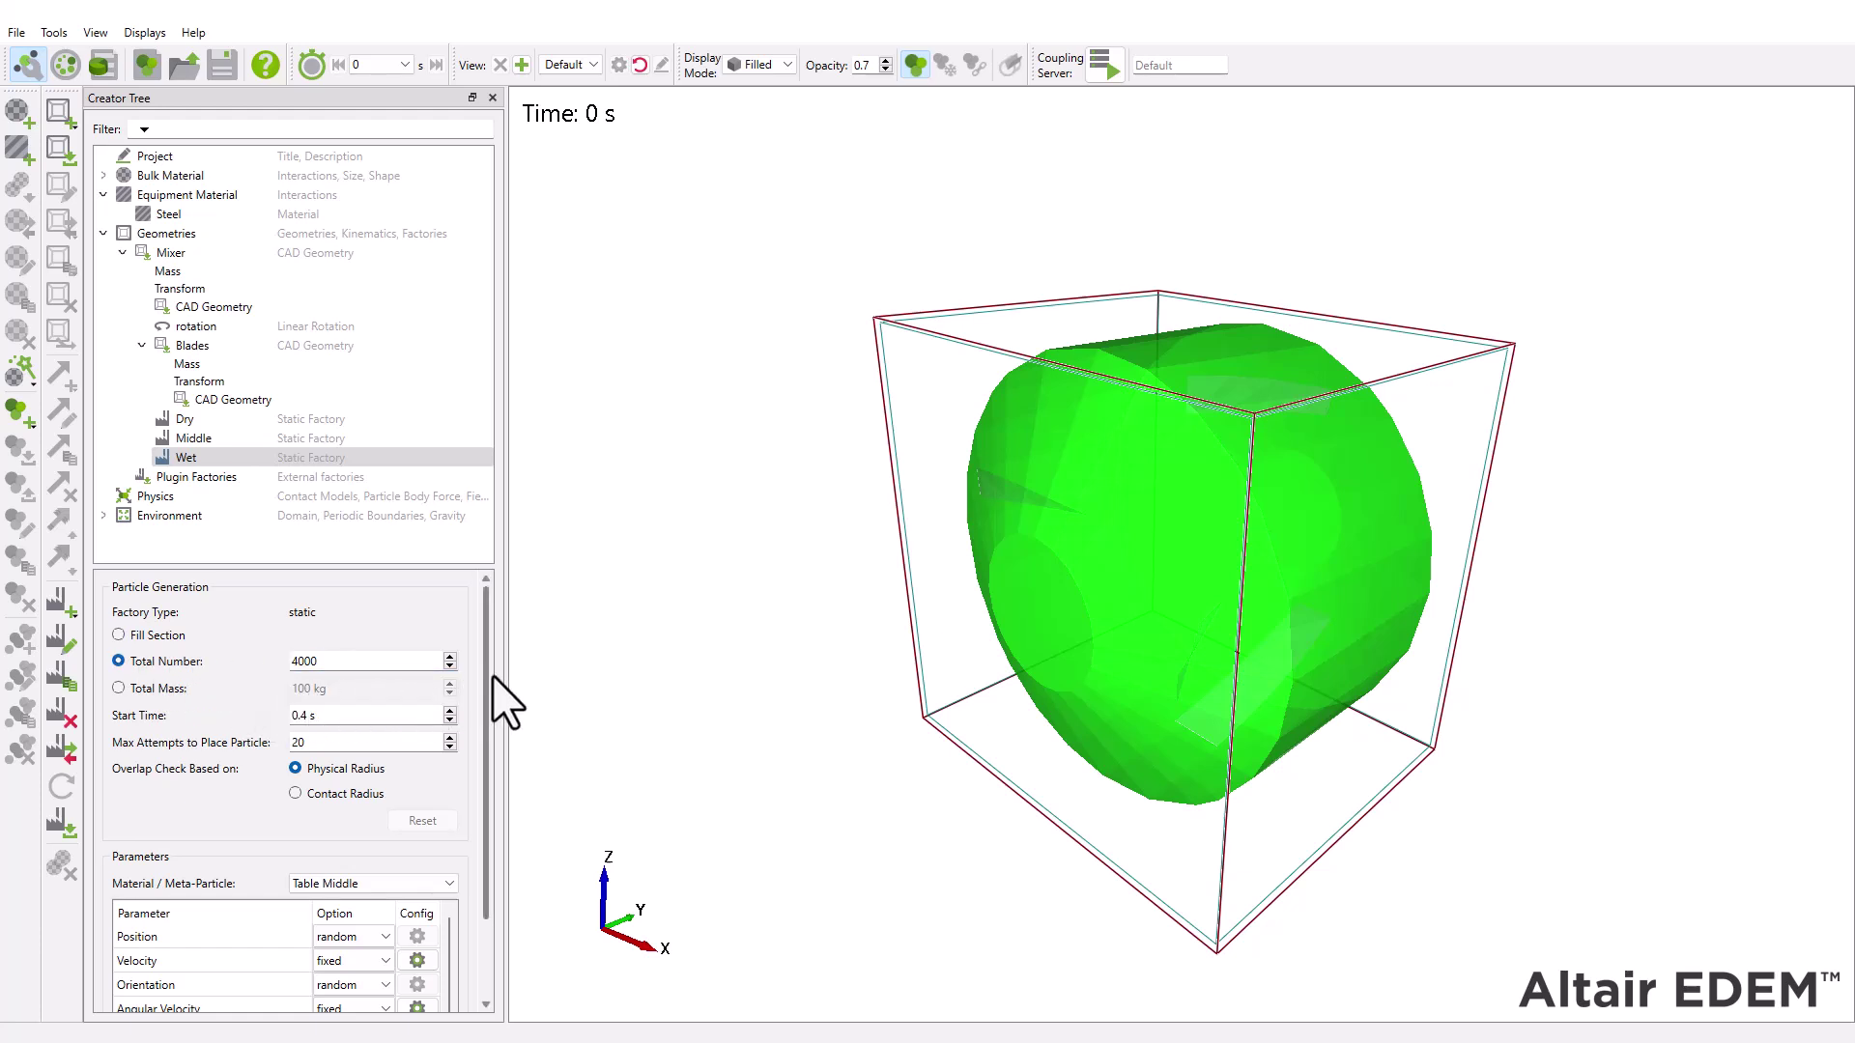
Give the Wet factory's 4000 tablets a 15 % initial liquid mass ratio.
left_click_drag(487, 680, 487, 773)
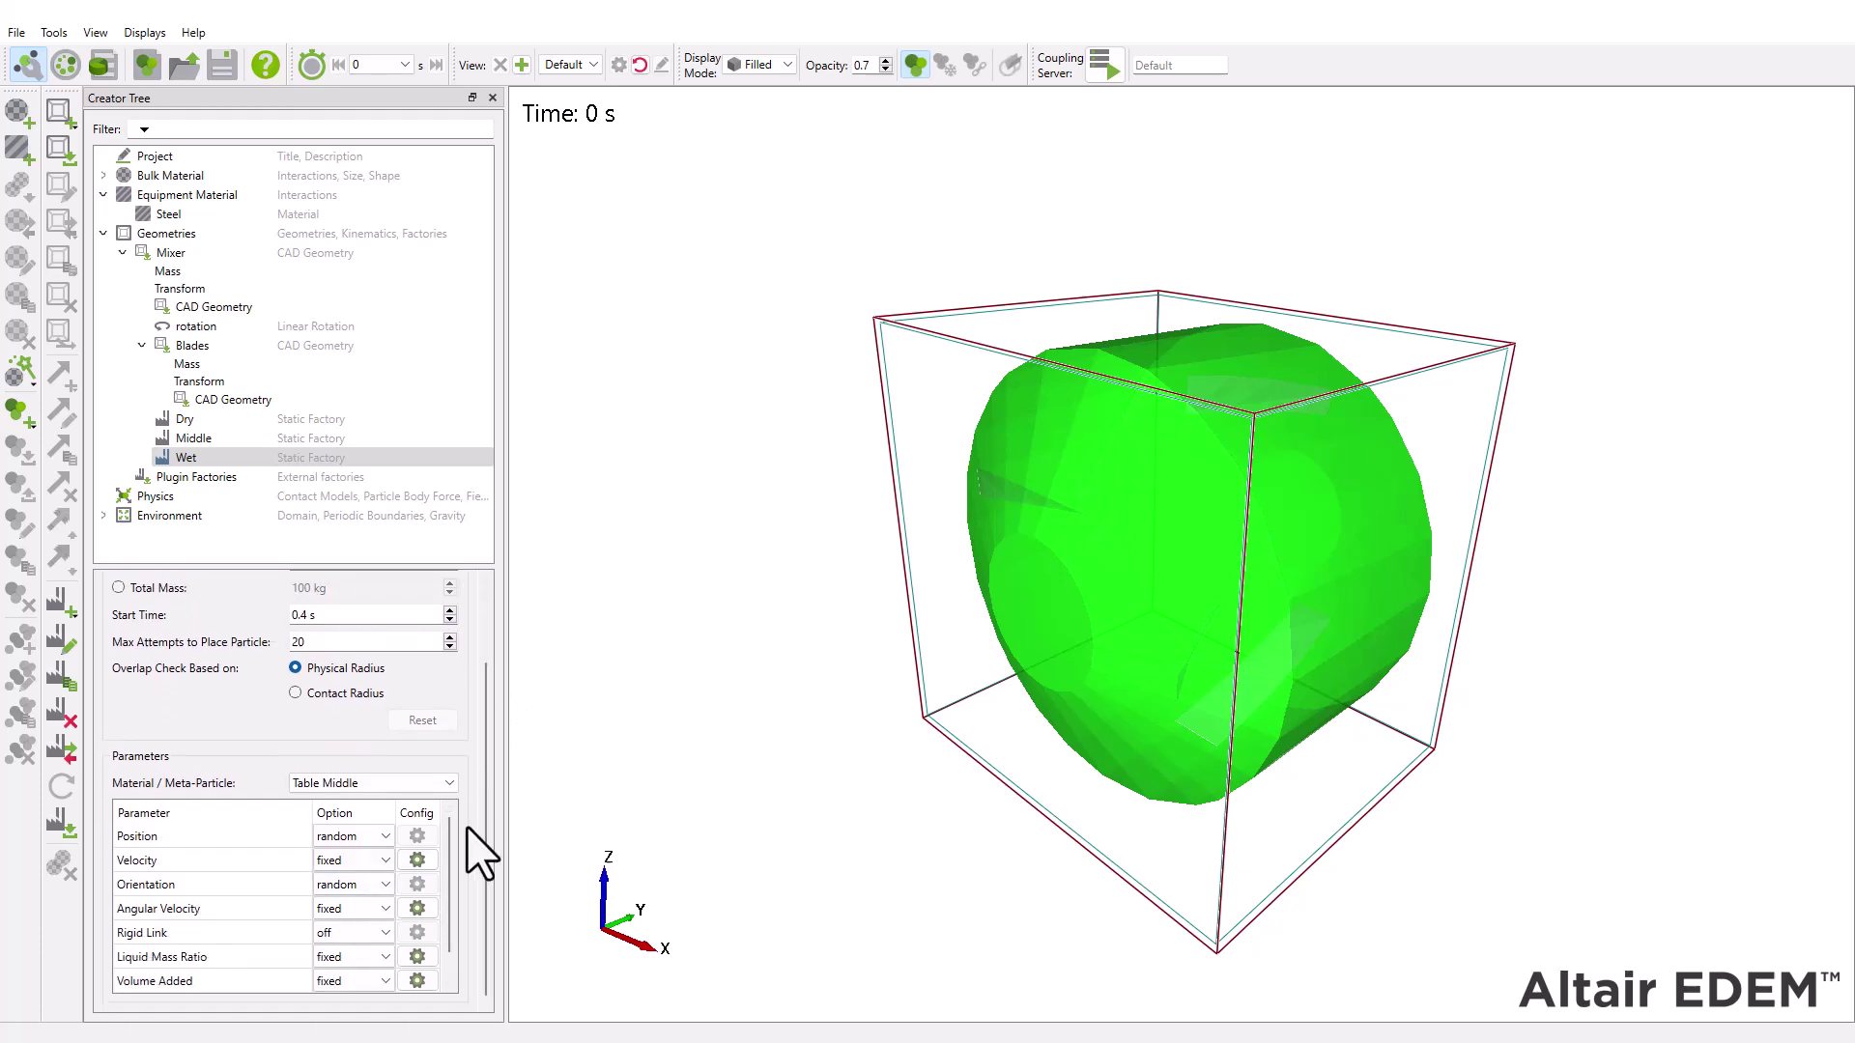
left_click(417, 956)
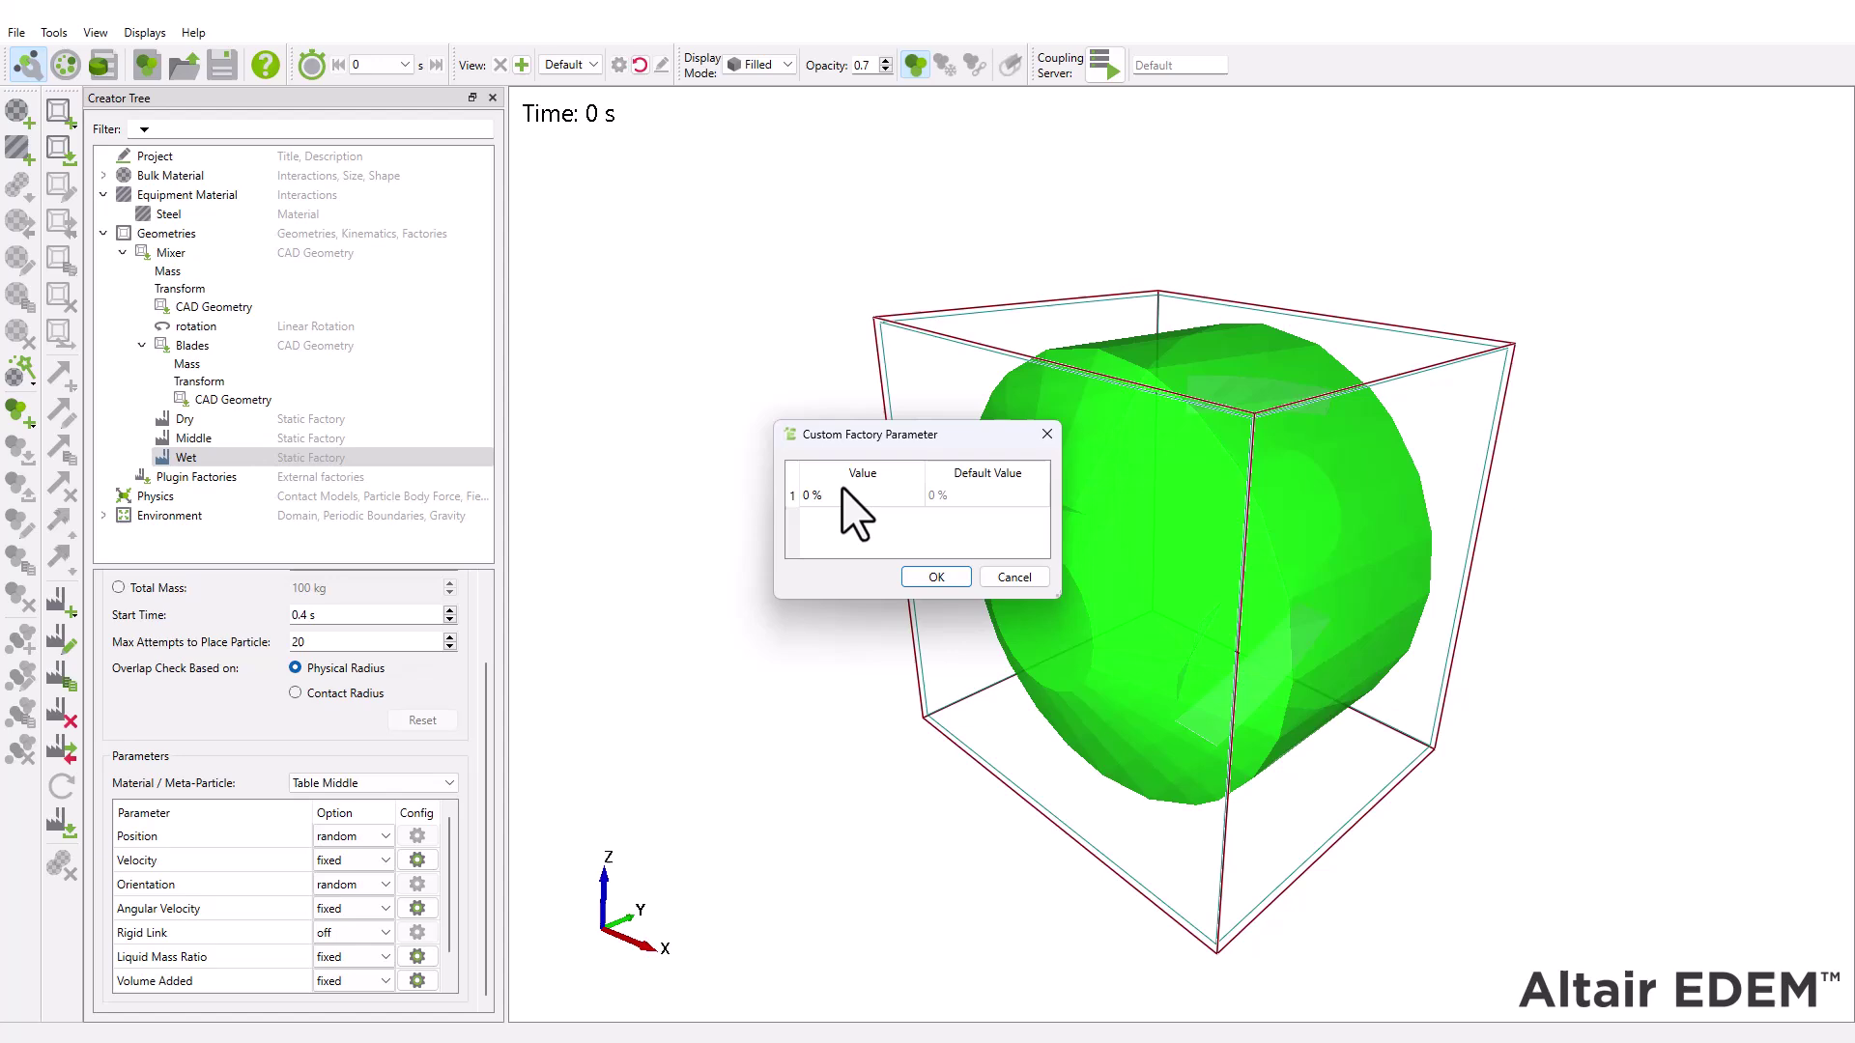
left_click(791, 496)
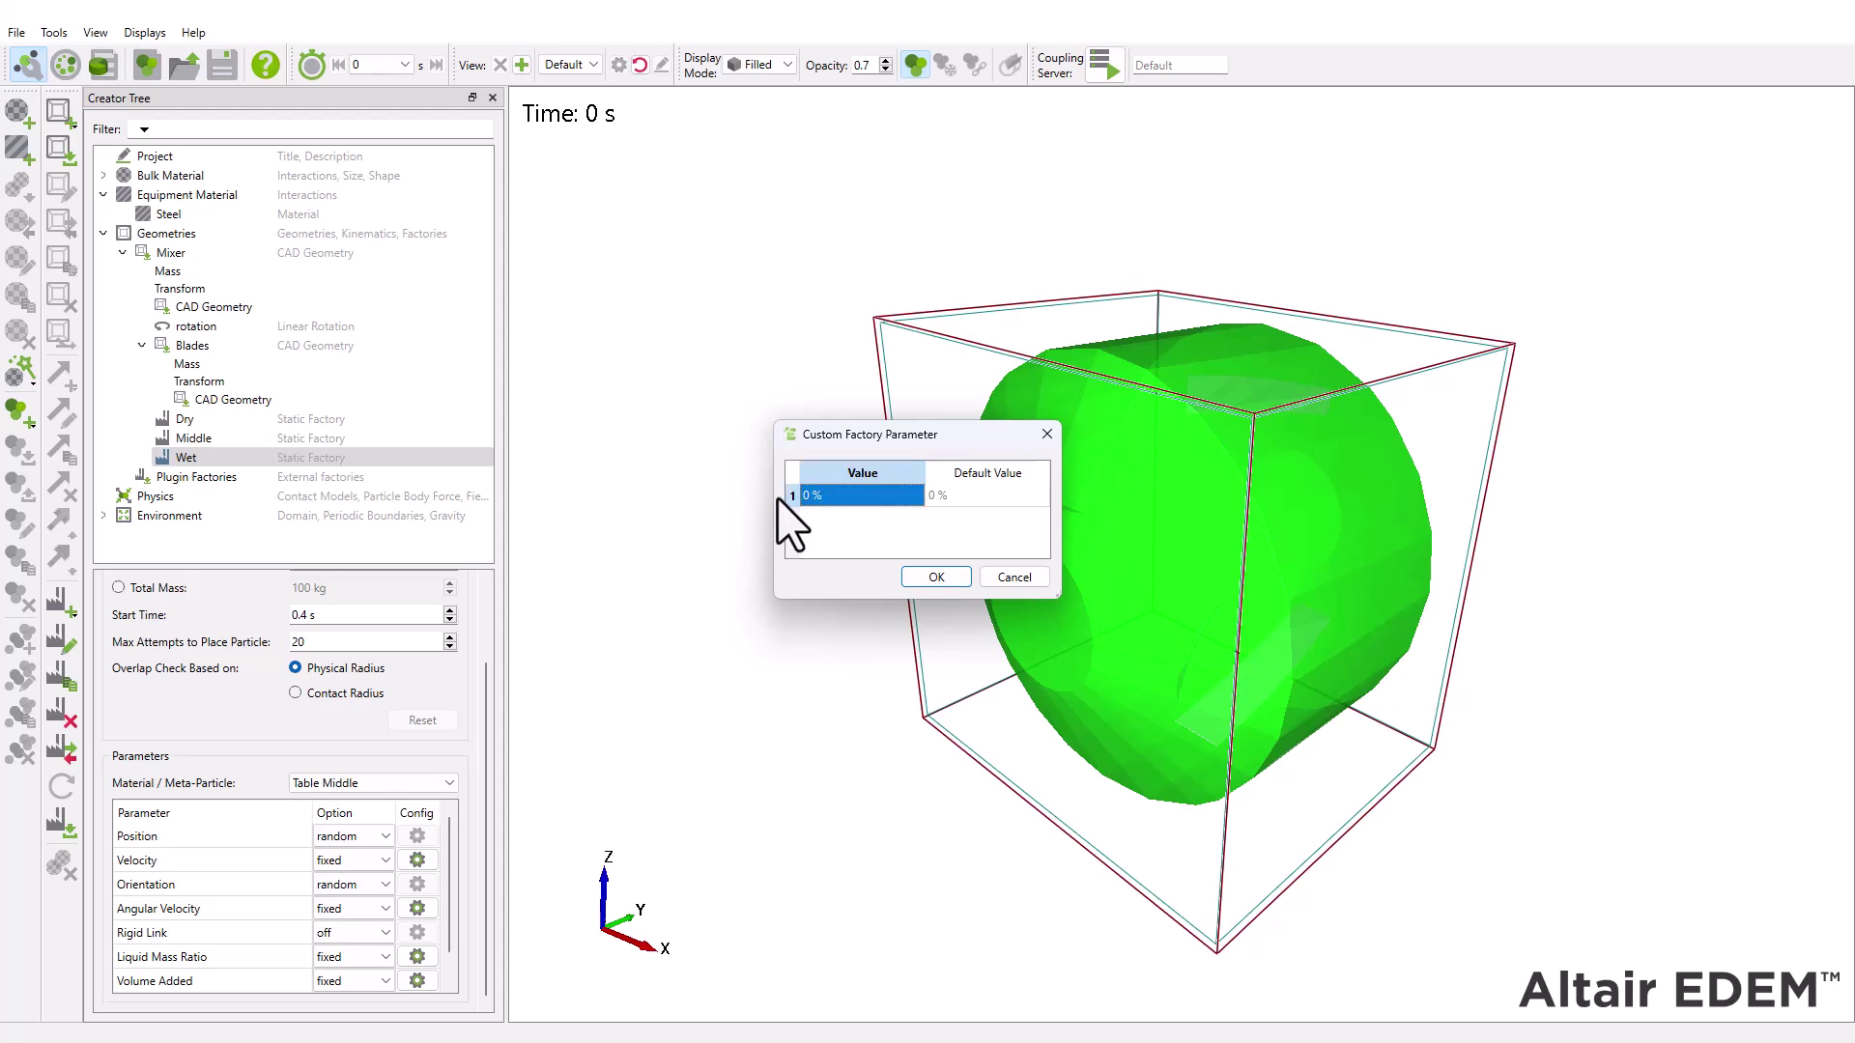
left_click(910, 576)
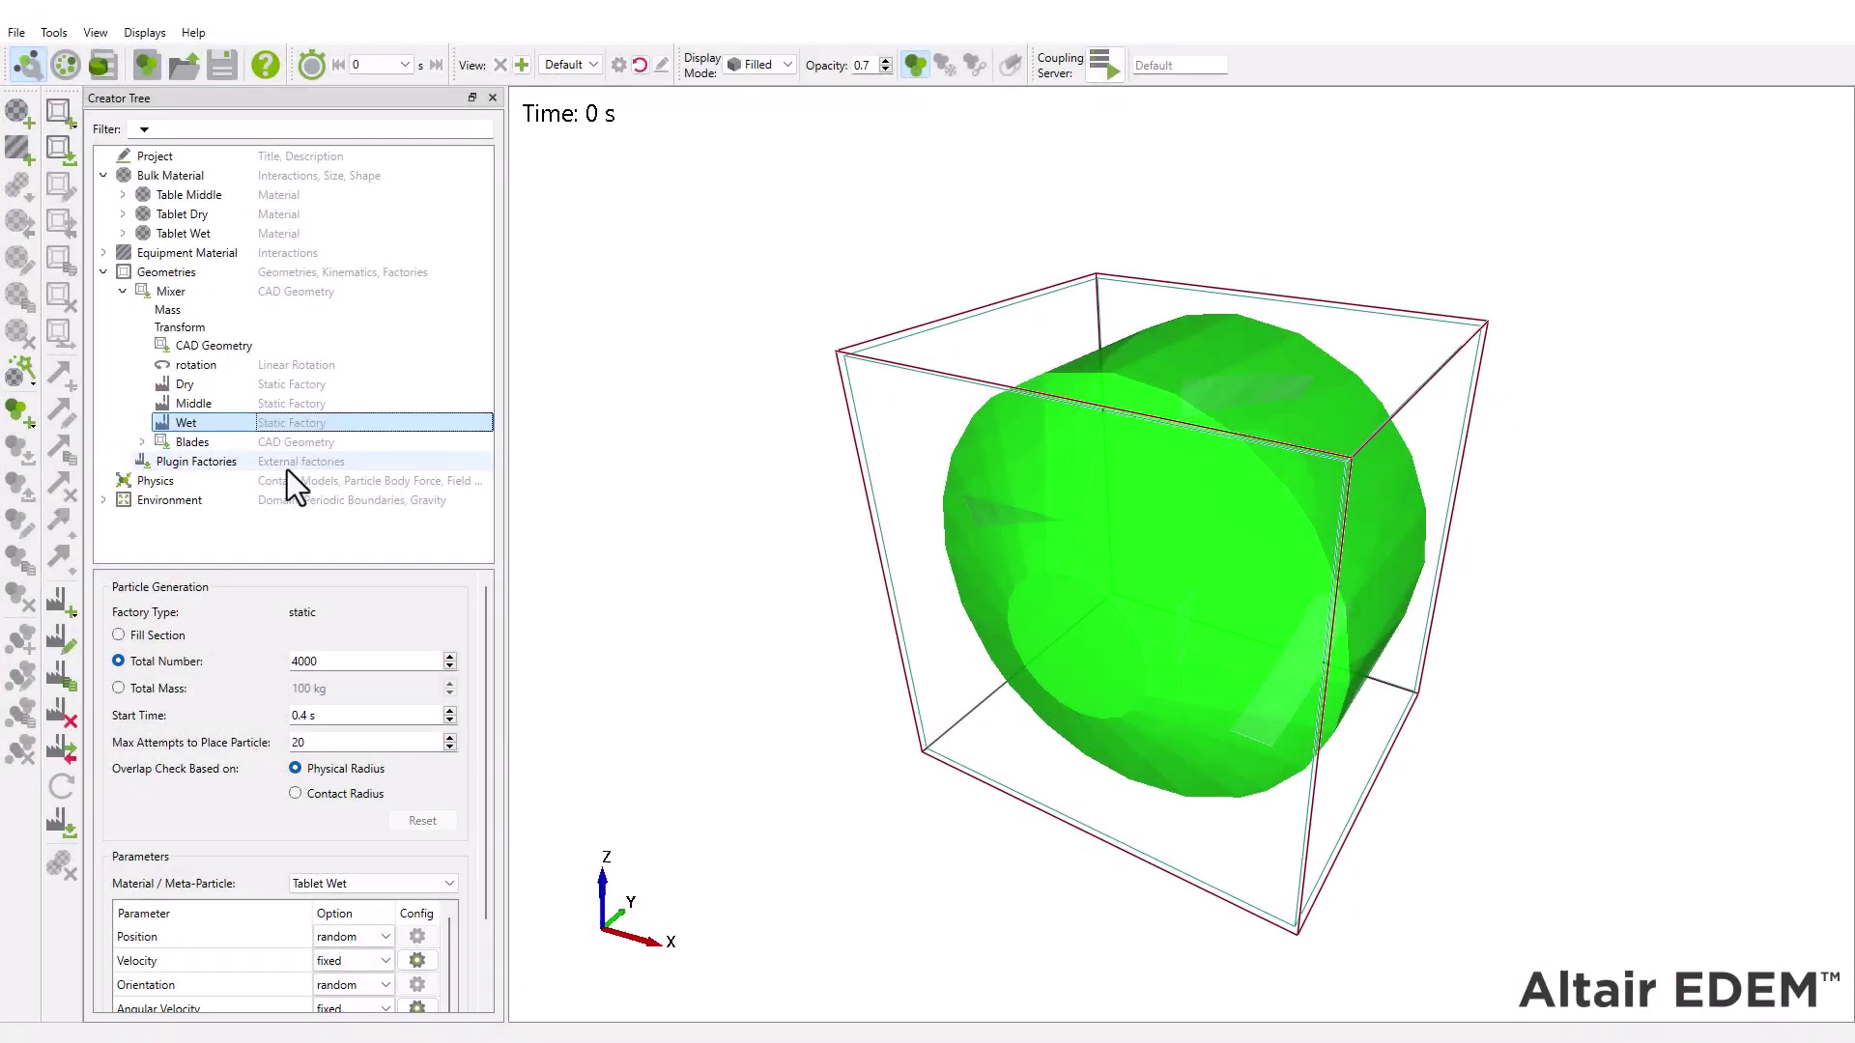
Run a 25 s simulation using the GPU CUDA Solver engine.
left_click(203, 501)
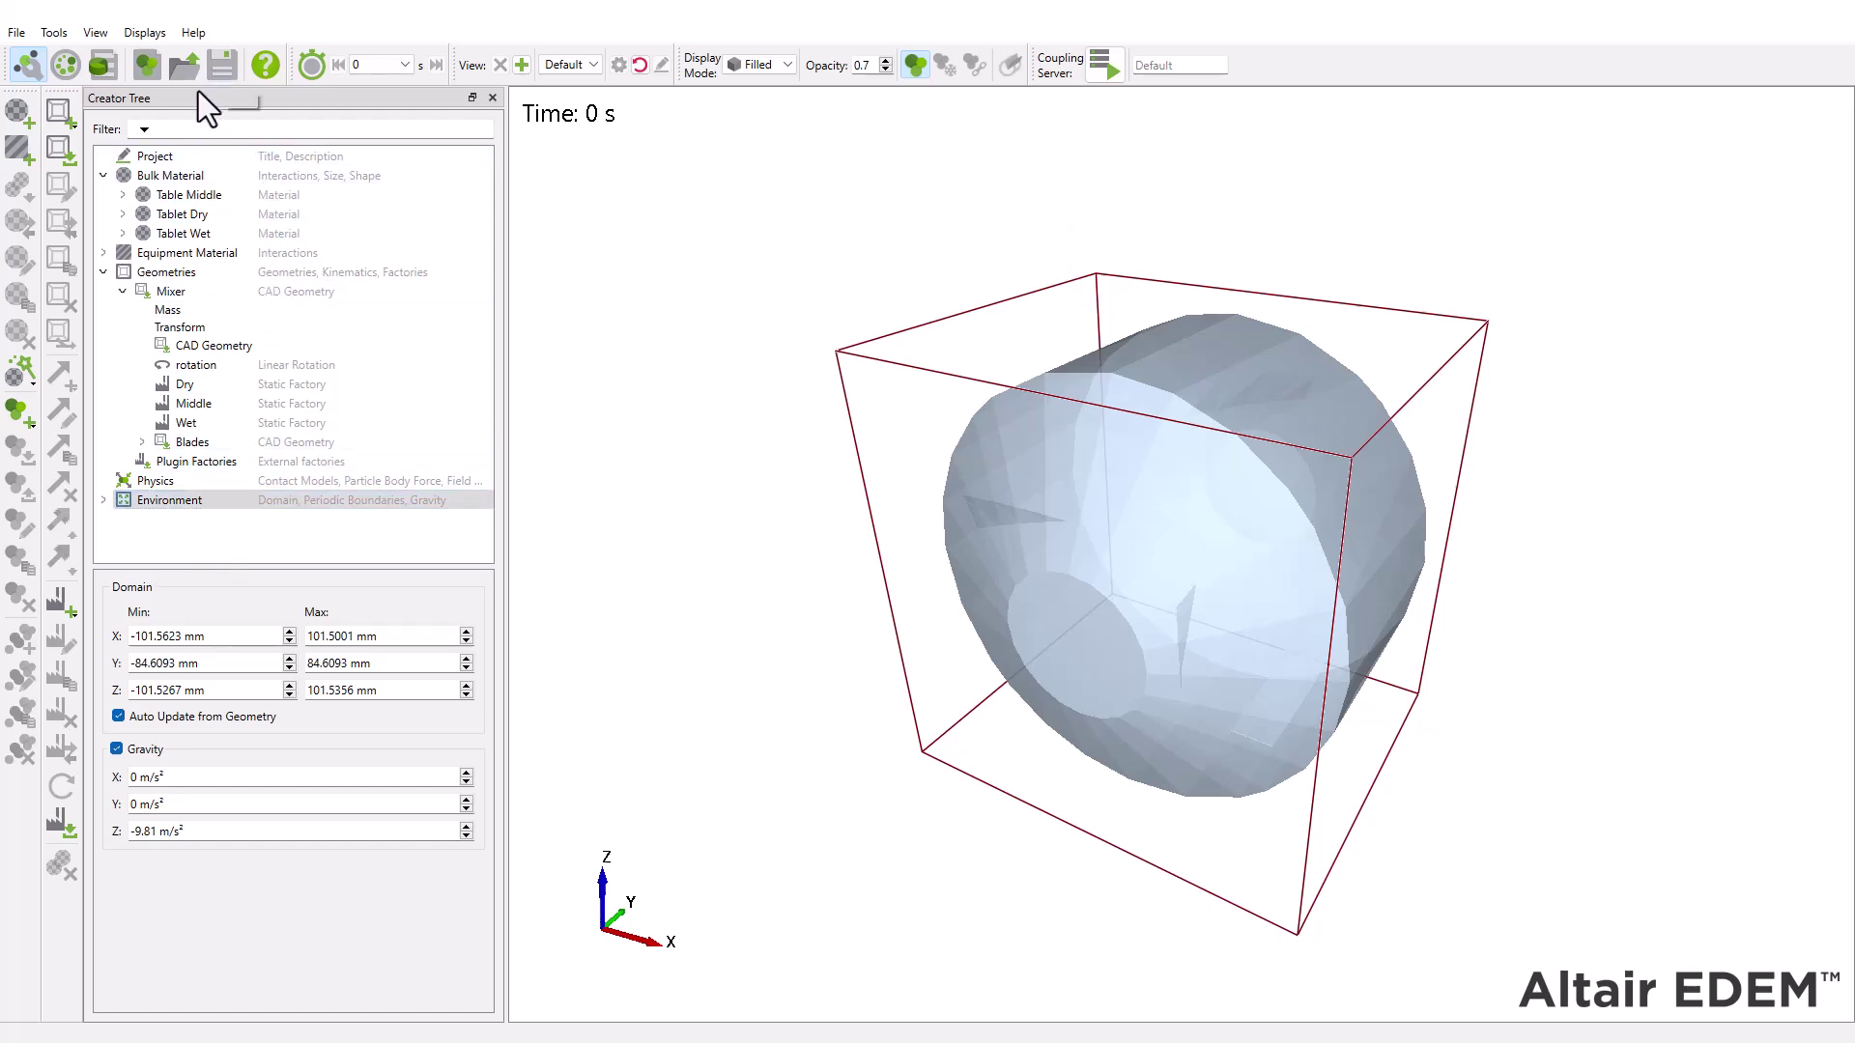
left_click(63, 75)
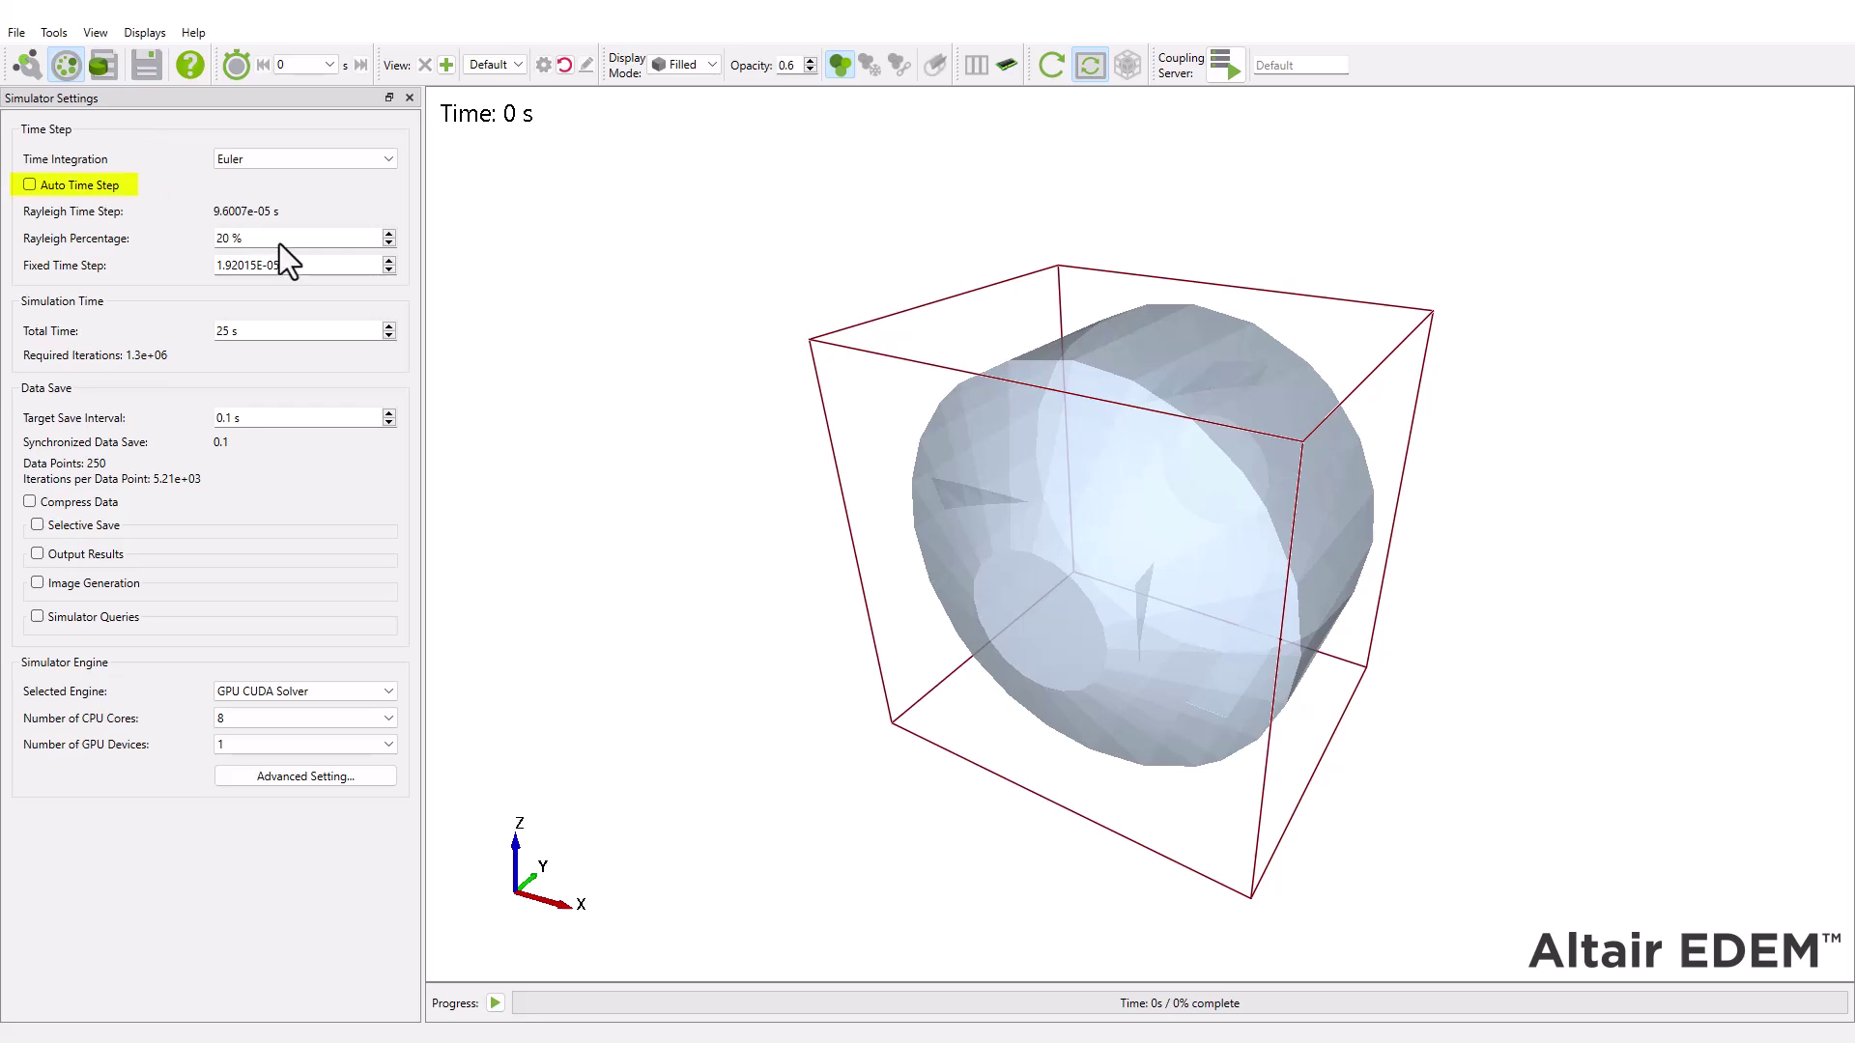
left_click(252, 328)
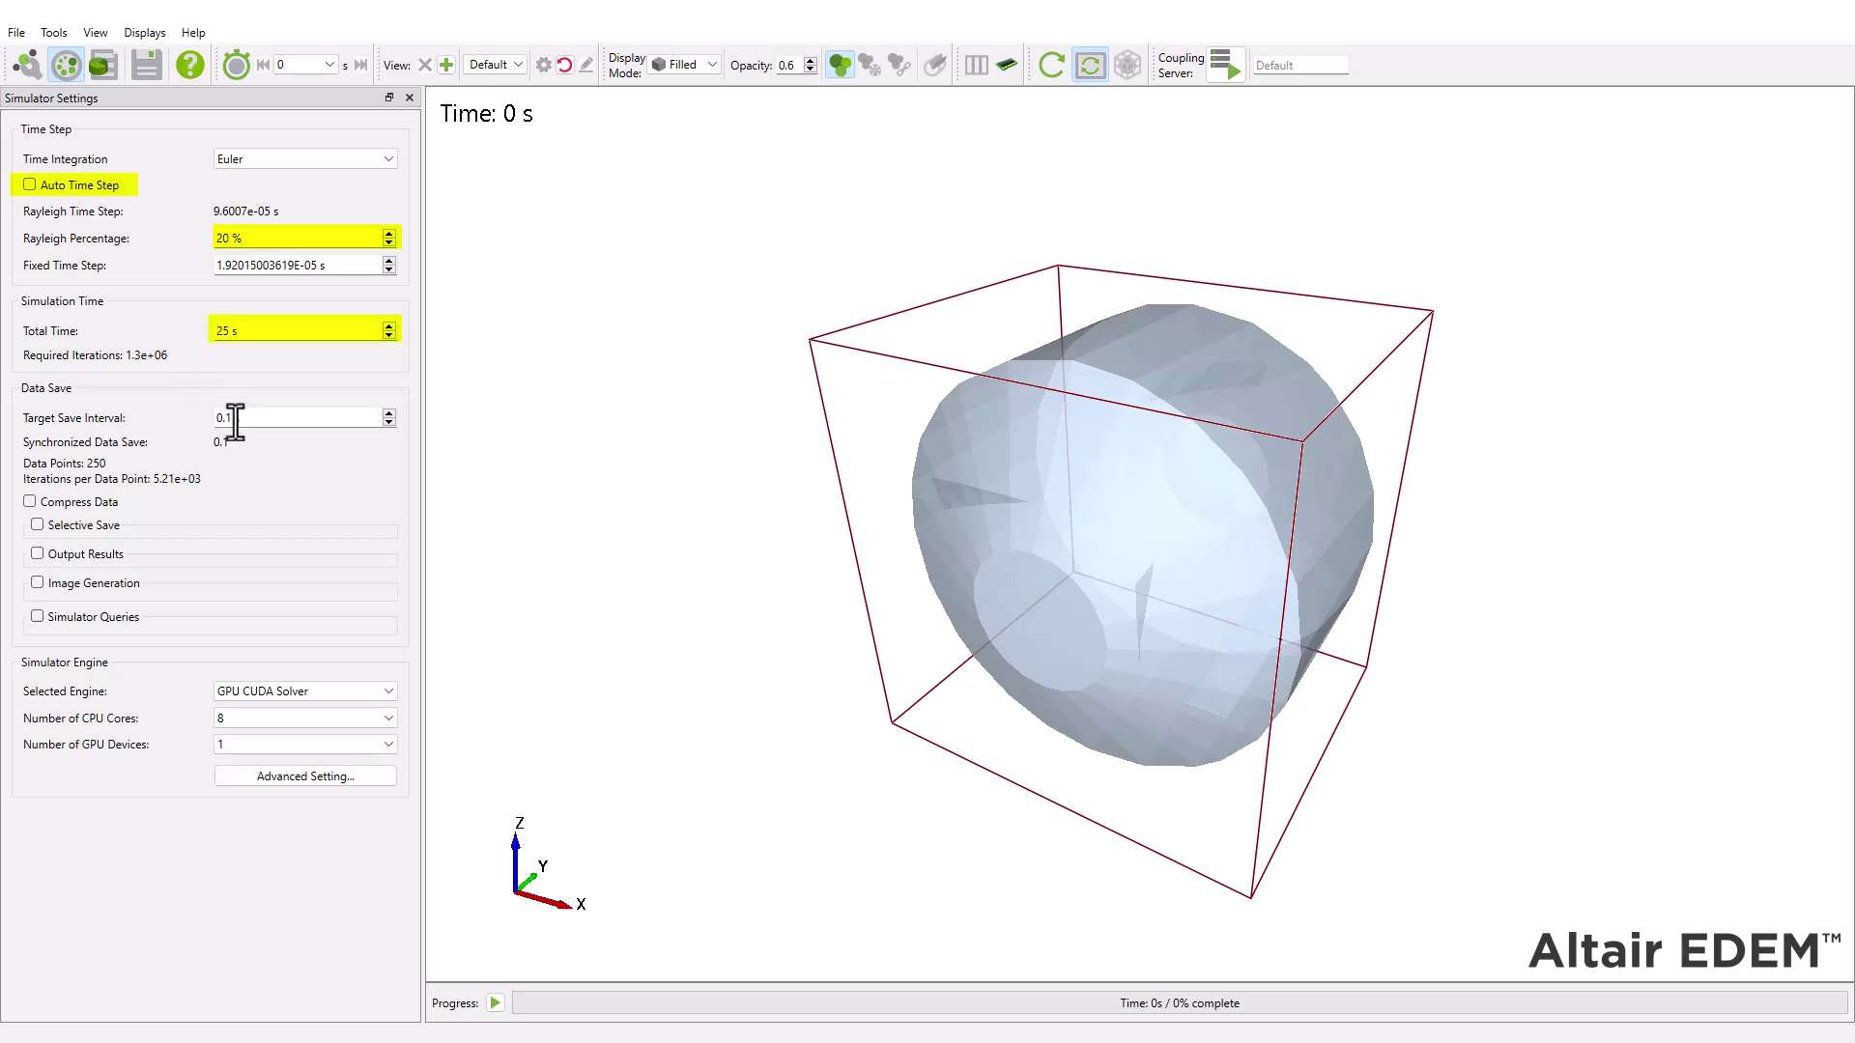
left_click(392, 698)
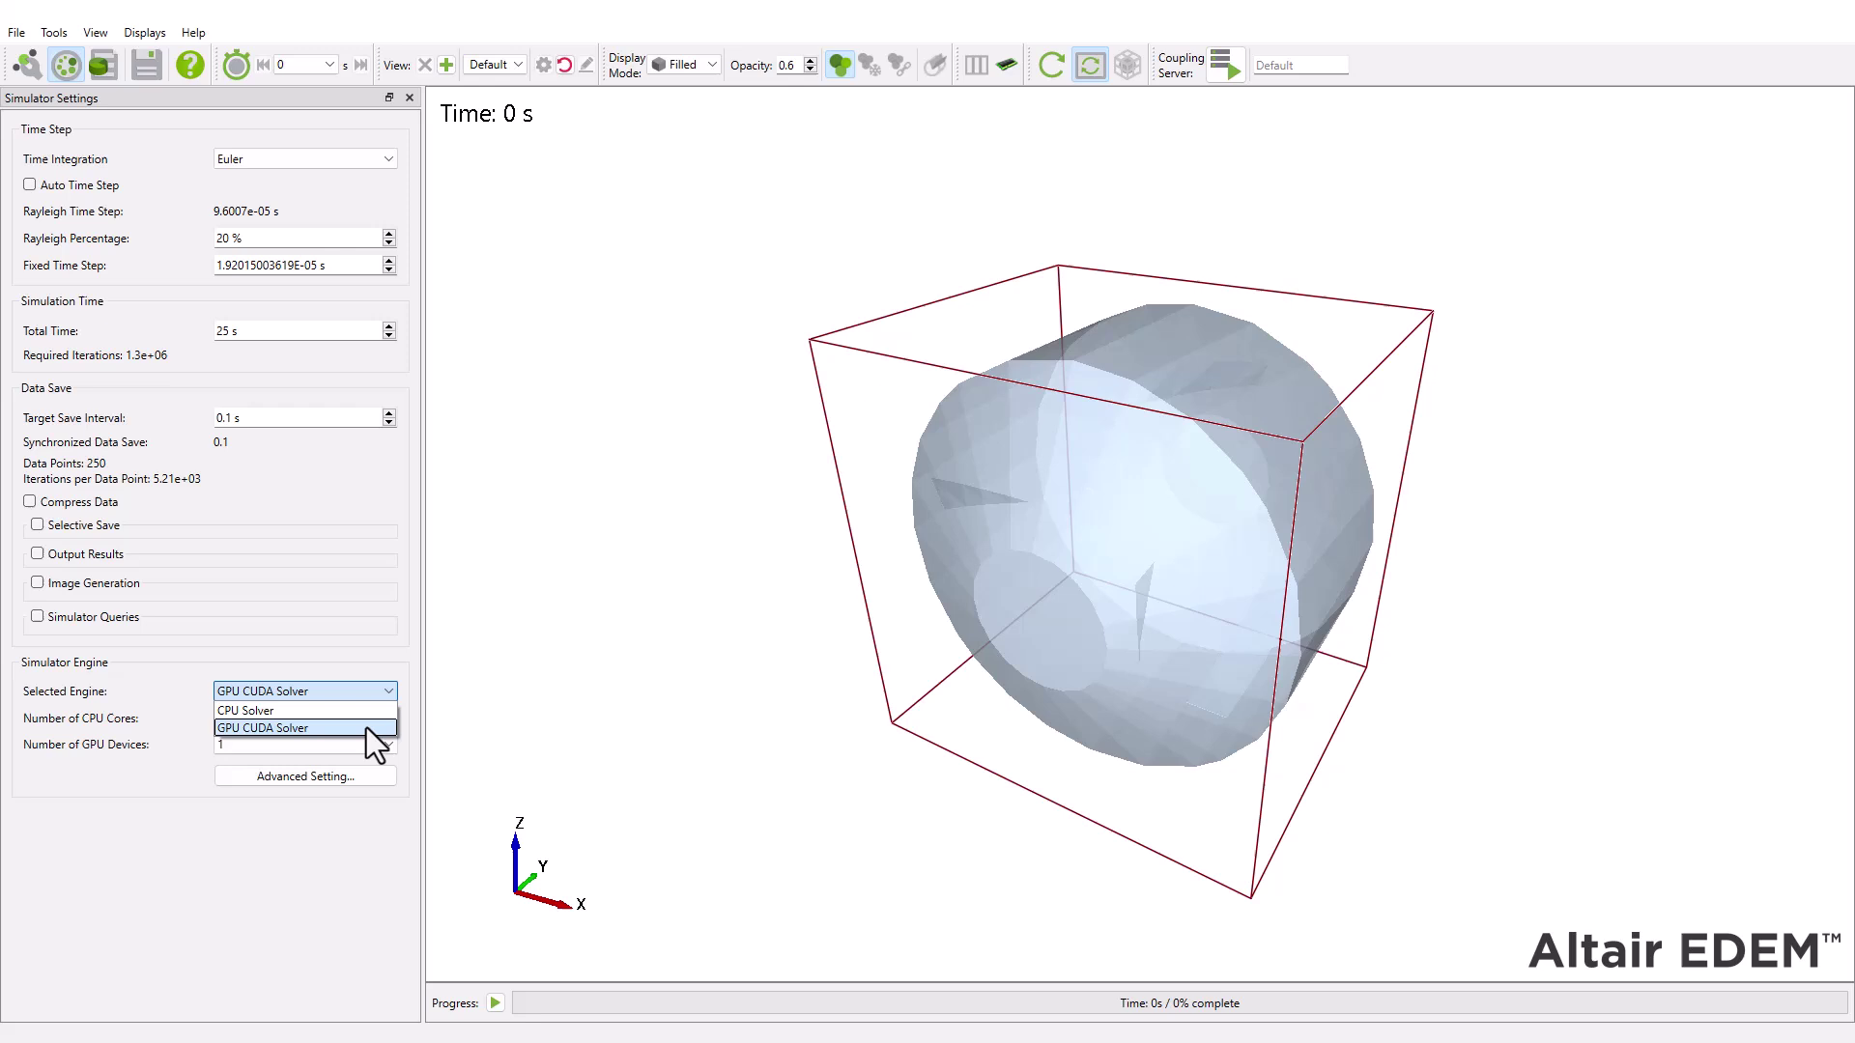
left_click(367, 727)
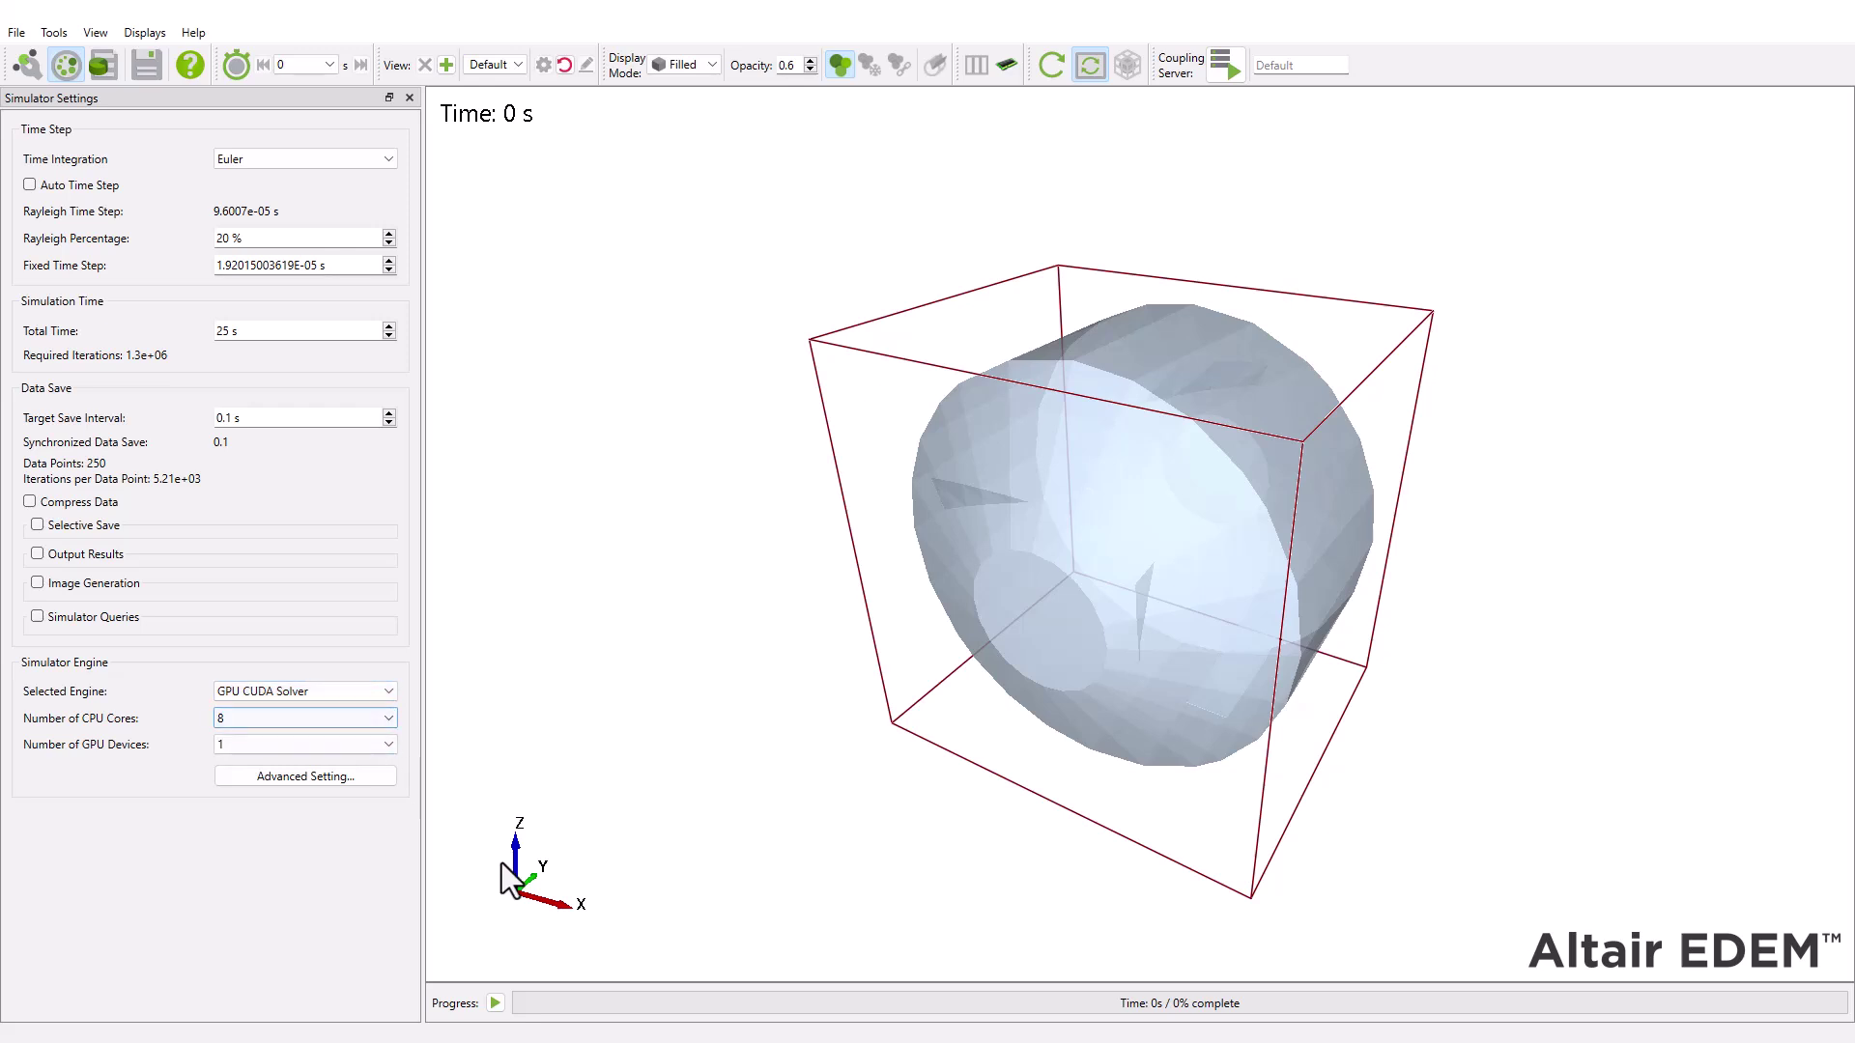
left_click(495, 1003)
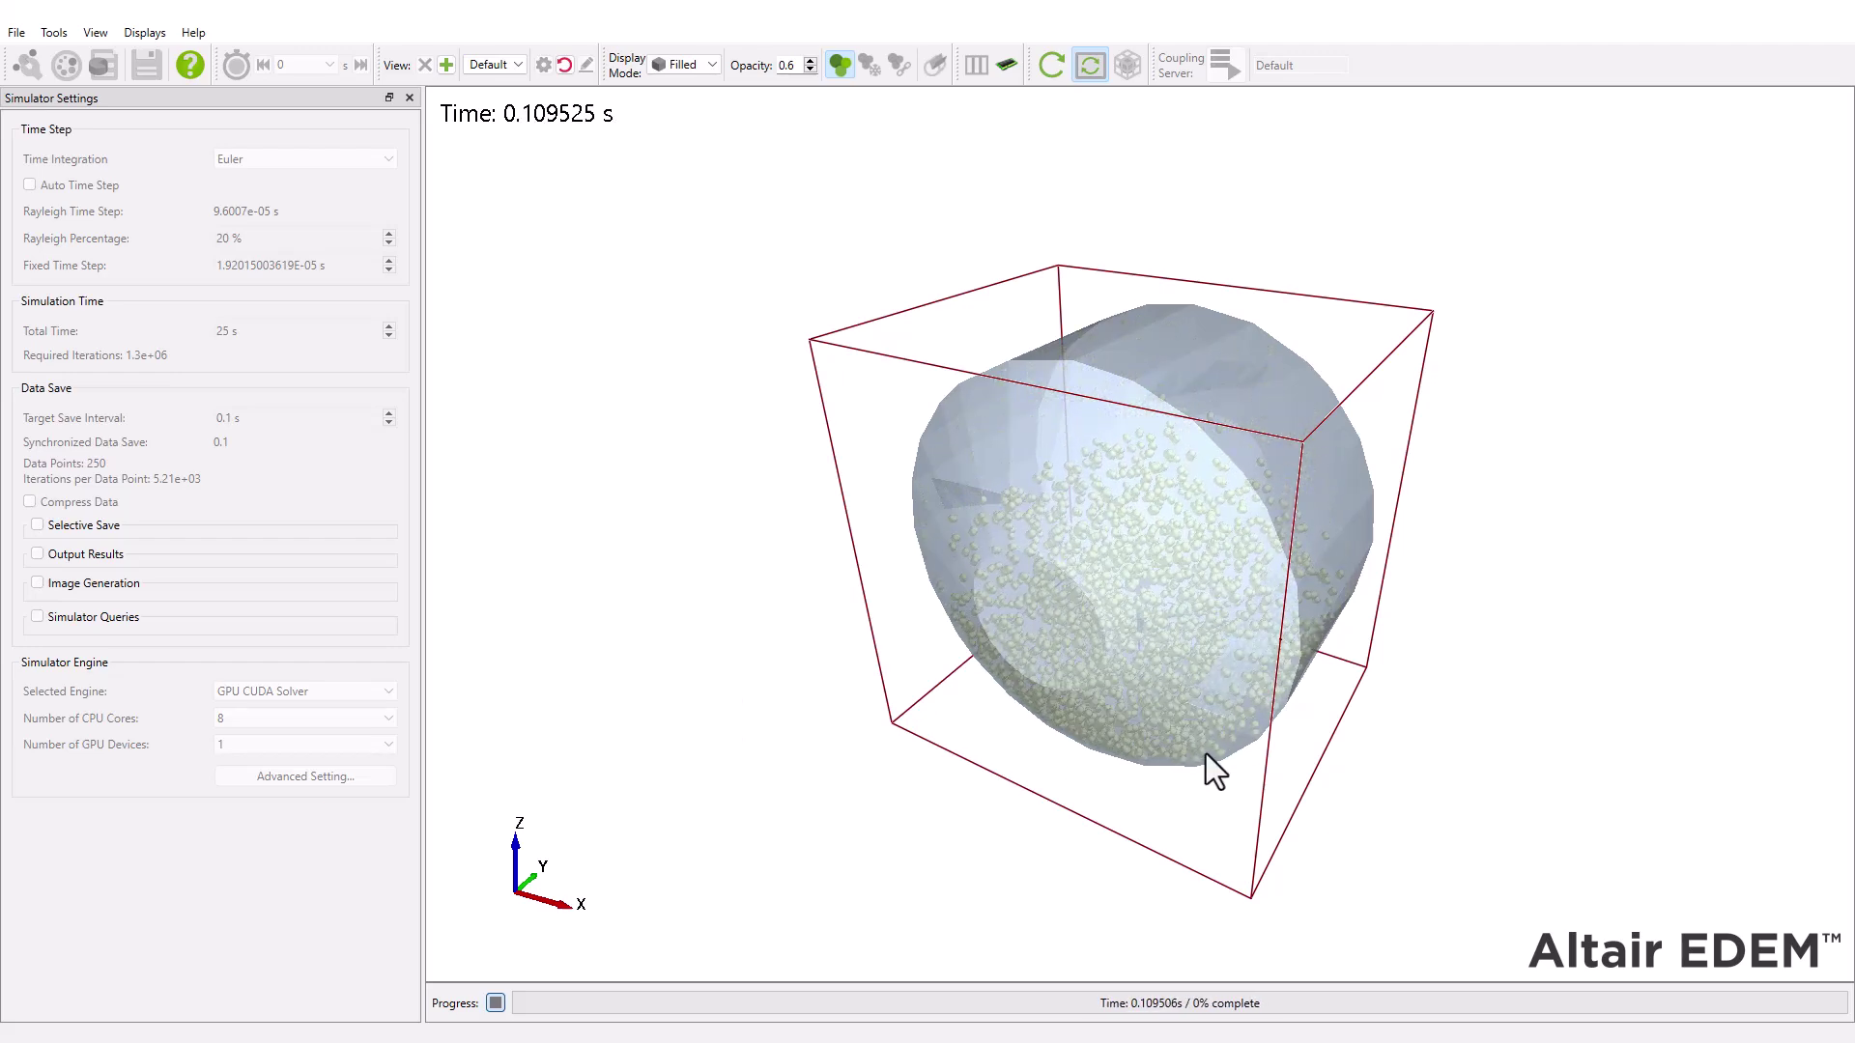
Orbit the drum while the simulation runs, then reset to the Default view.
left_click_drag(1206, 753, 900, 653)
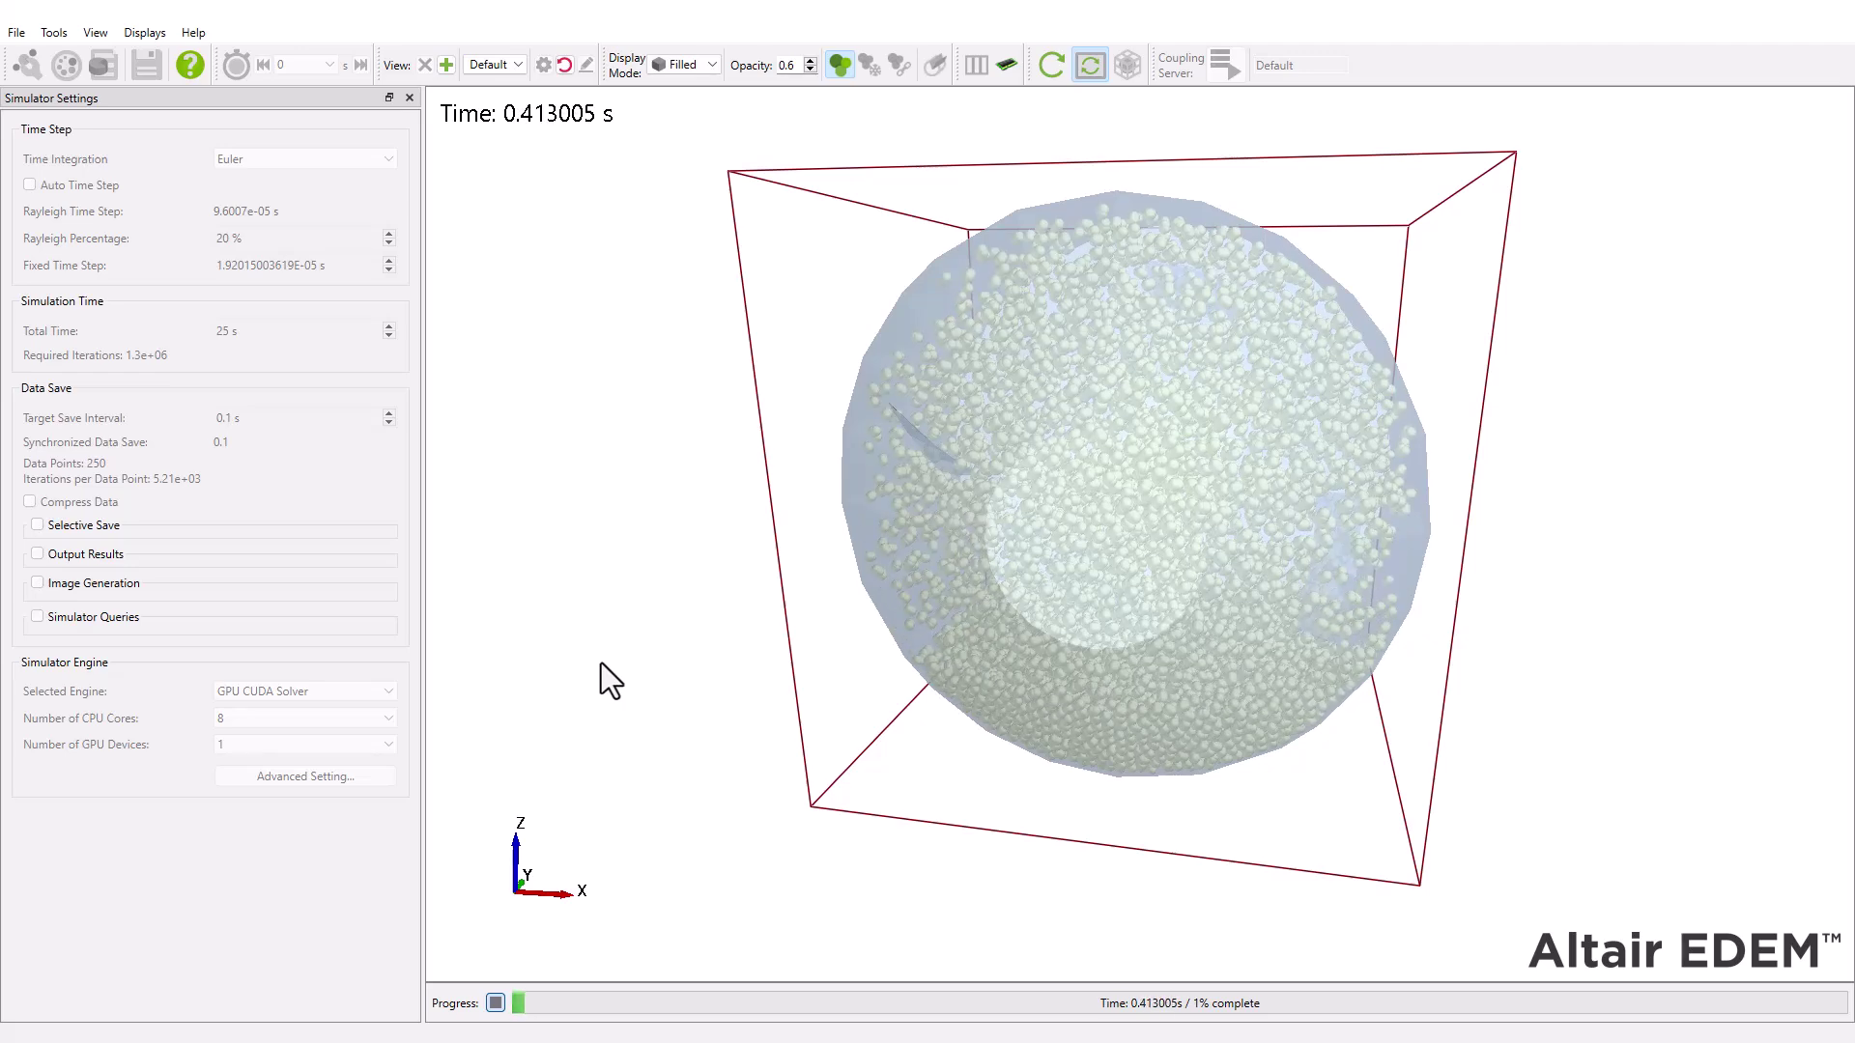
left_click(510, 62)
left_click(499, 84)
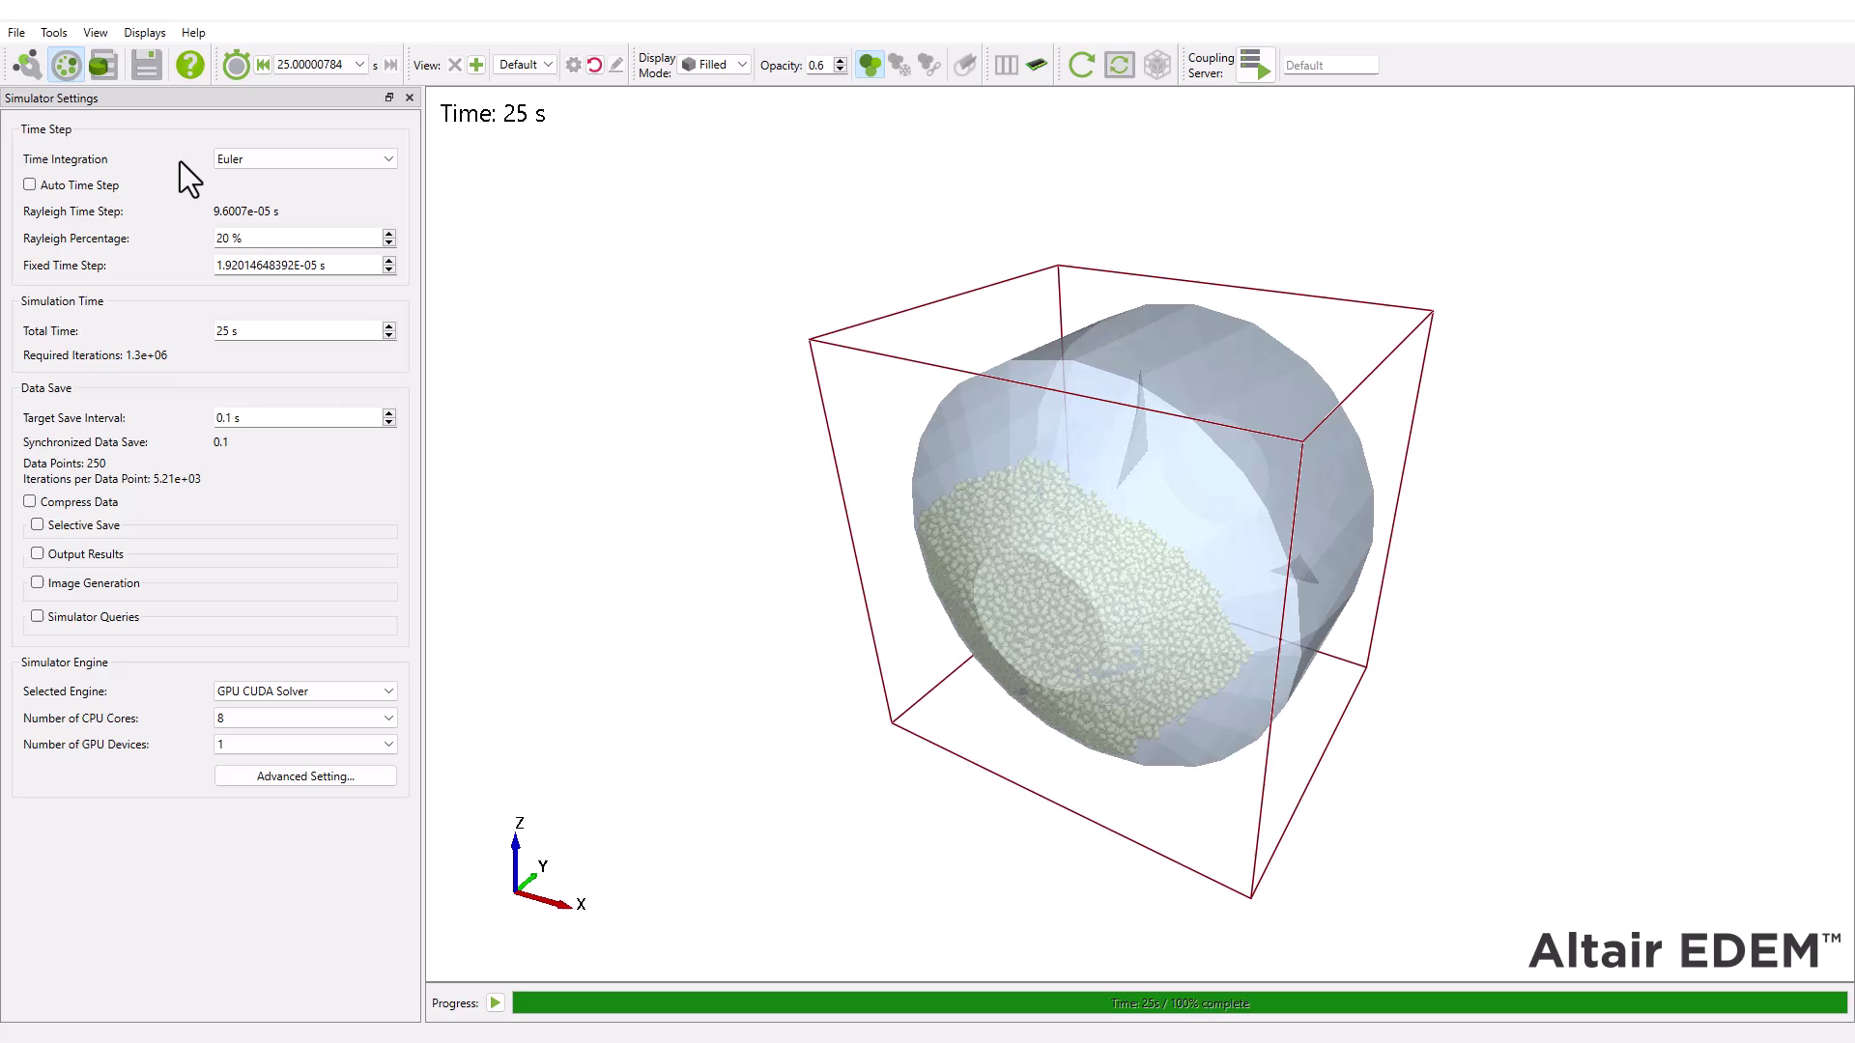
In Analyst, colour all particles by Liquid Mass Ratio.
left_click(116, 66)
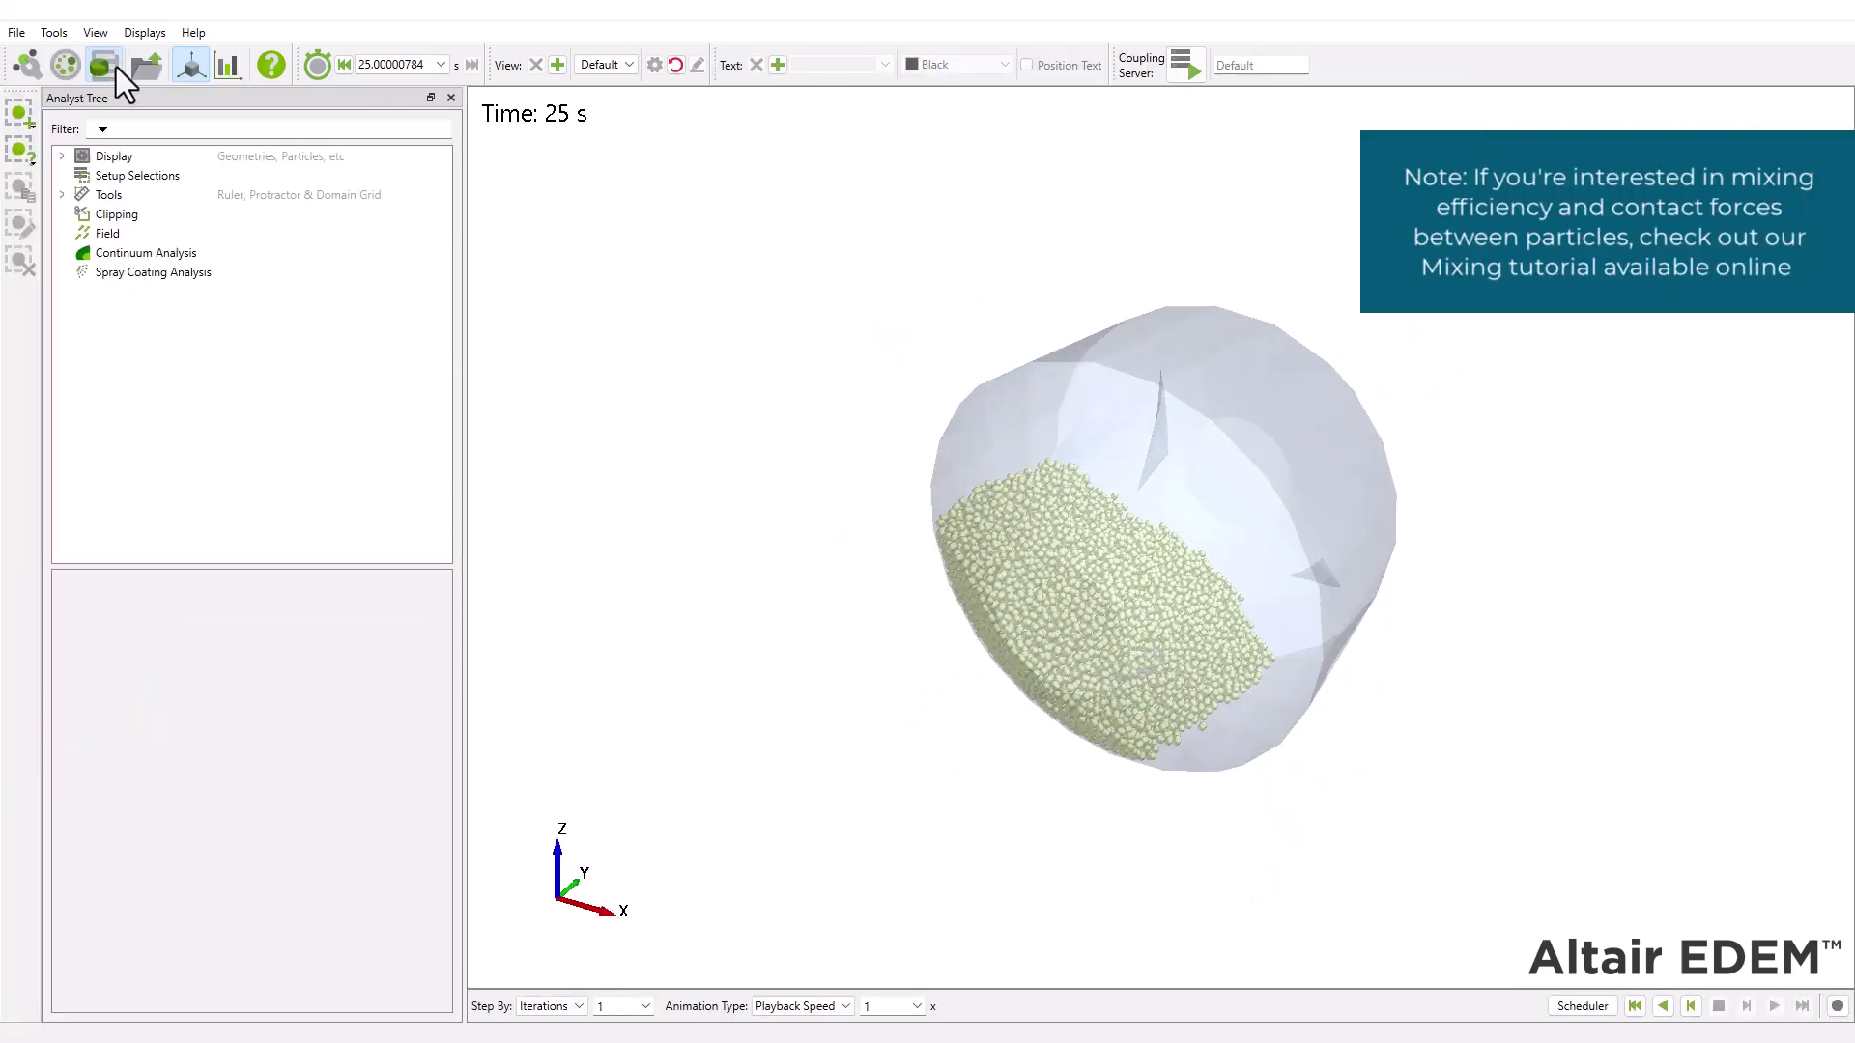
left_click(81, 195)
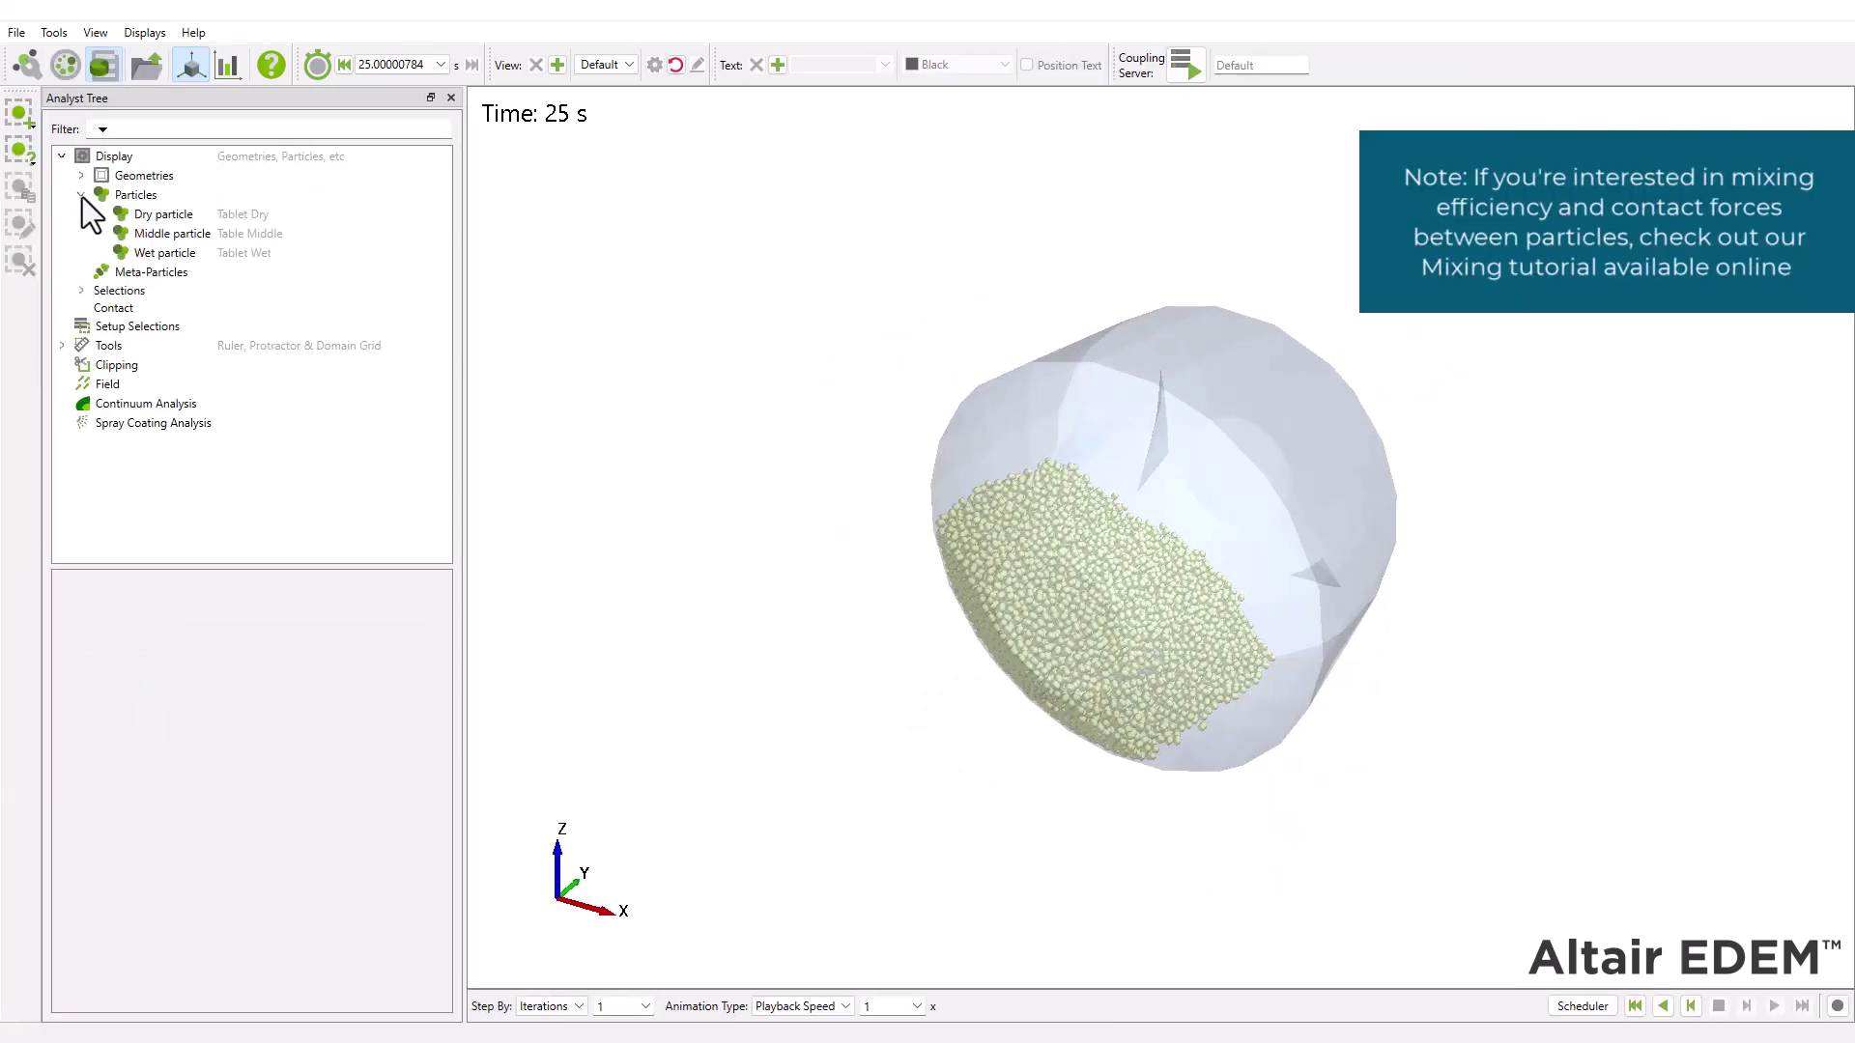
left_click(120, 194)
left_click(396, 750)
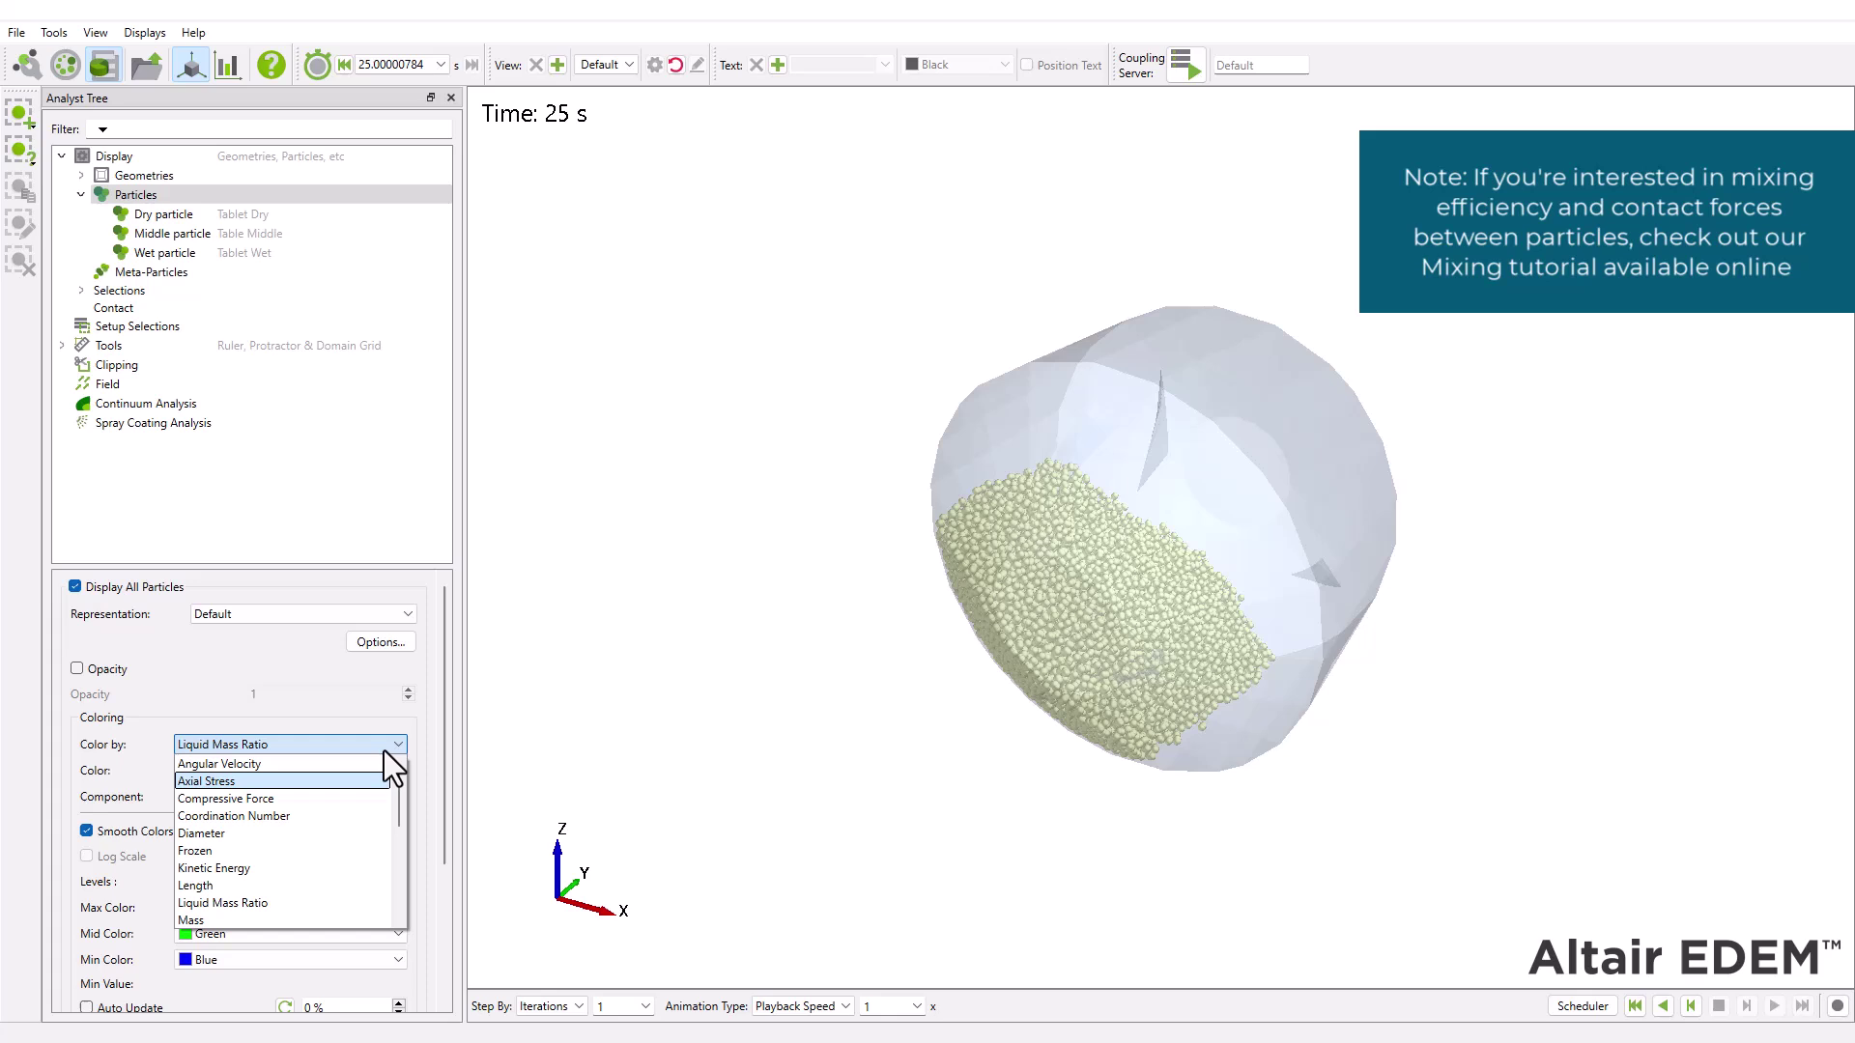
left_click(303, 751)
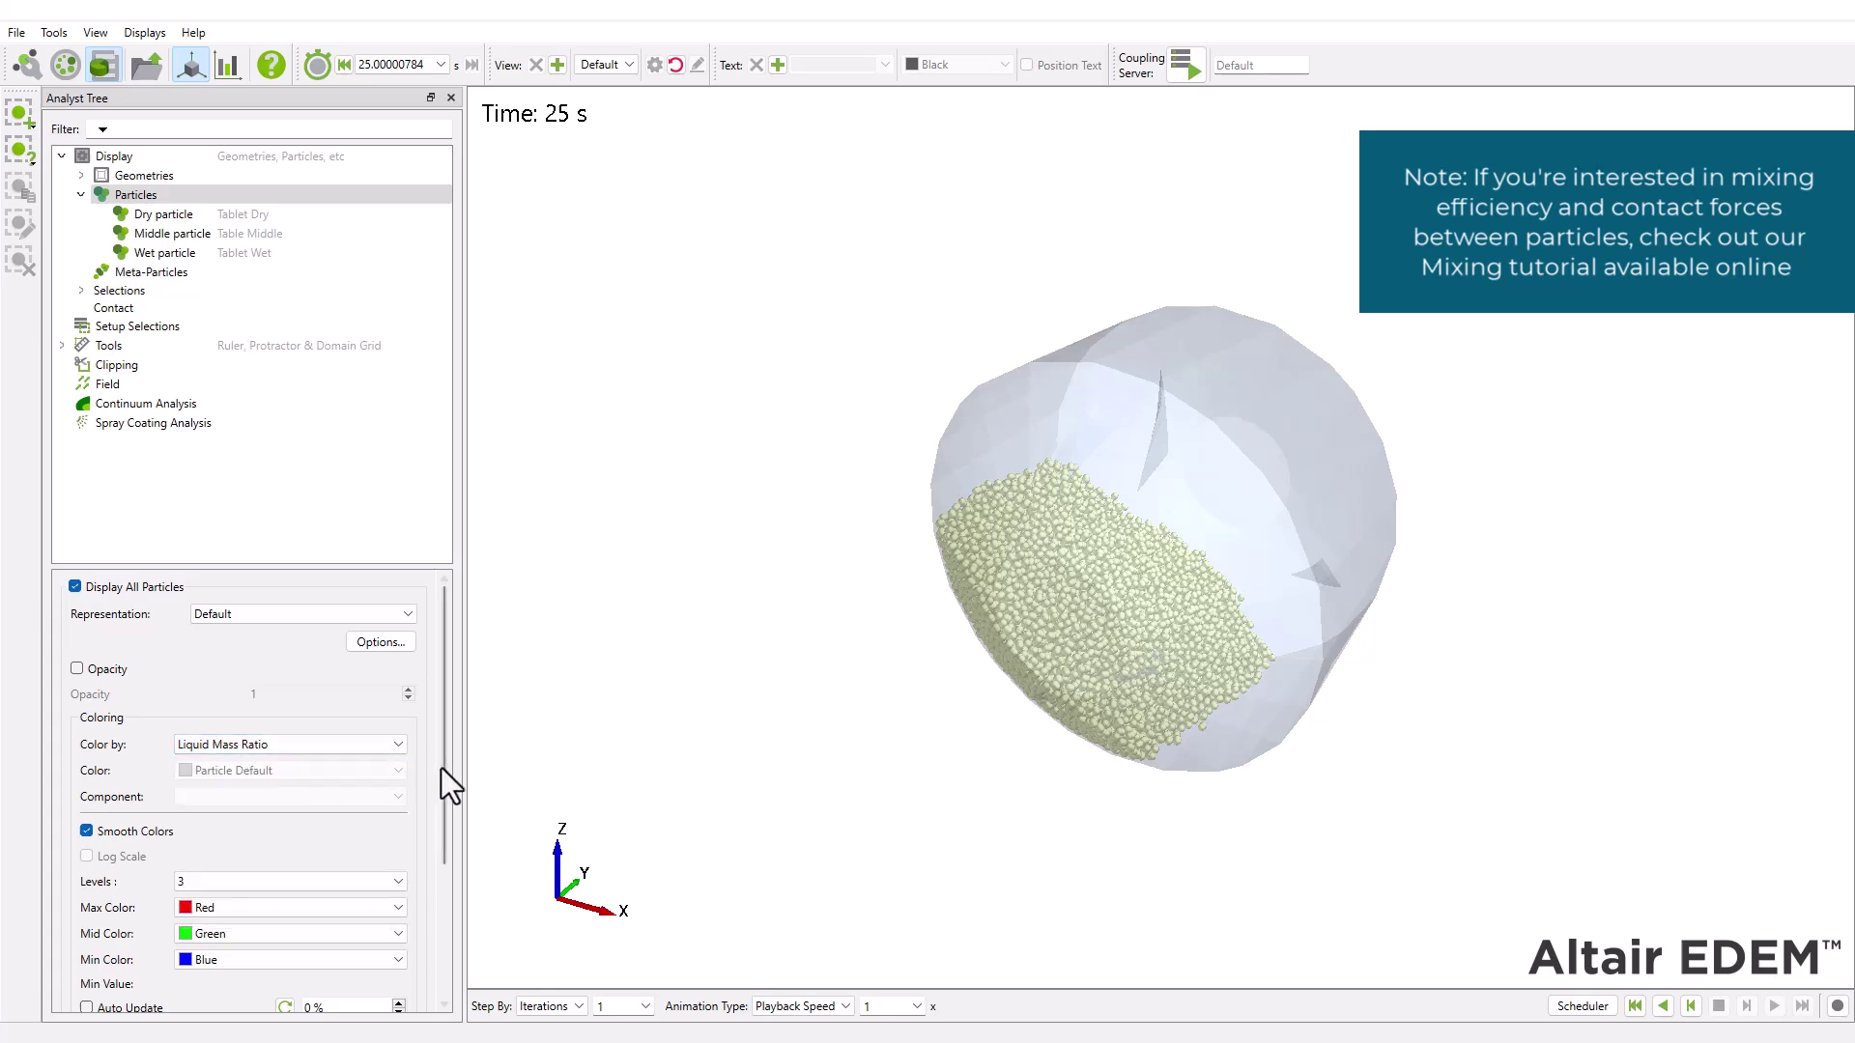
left_click_drag(443, 768, 456, 902)
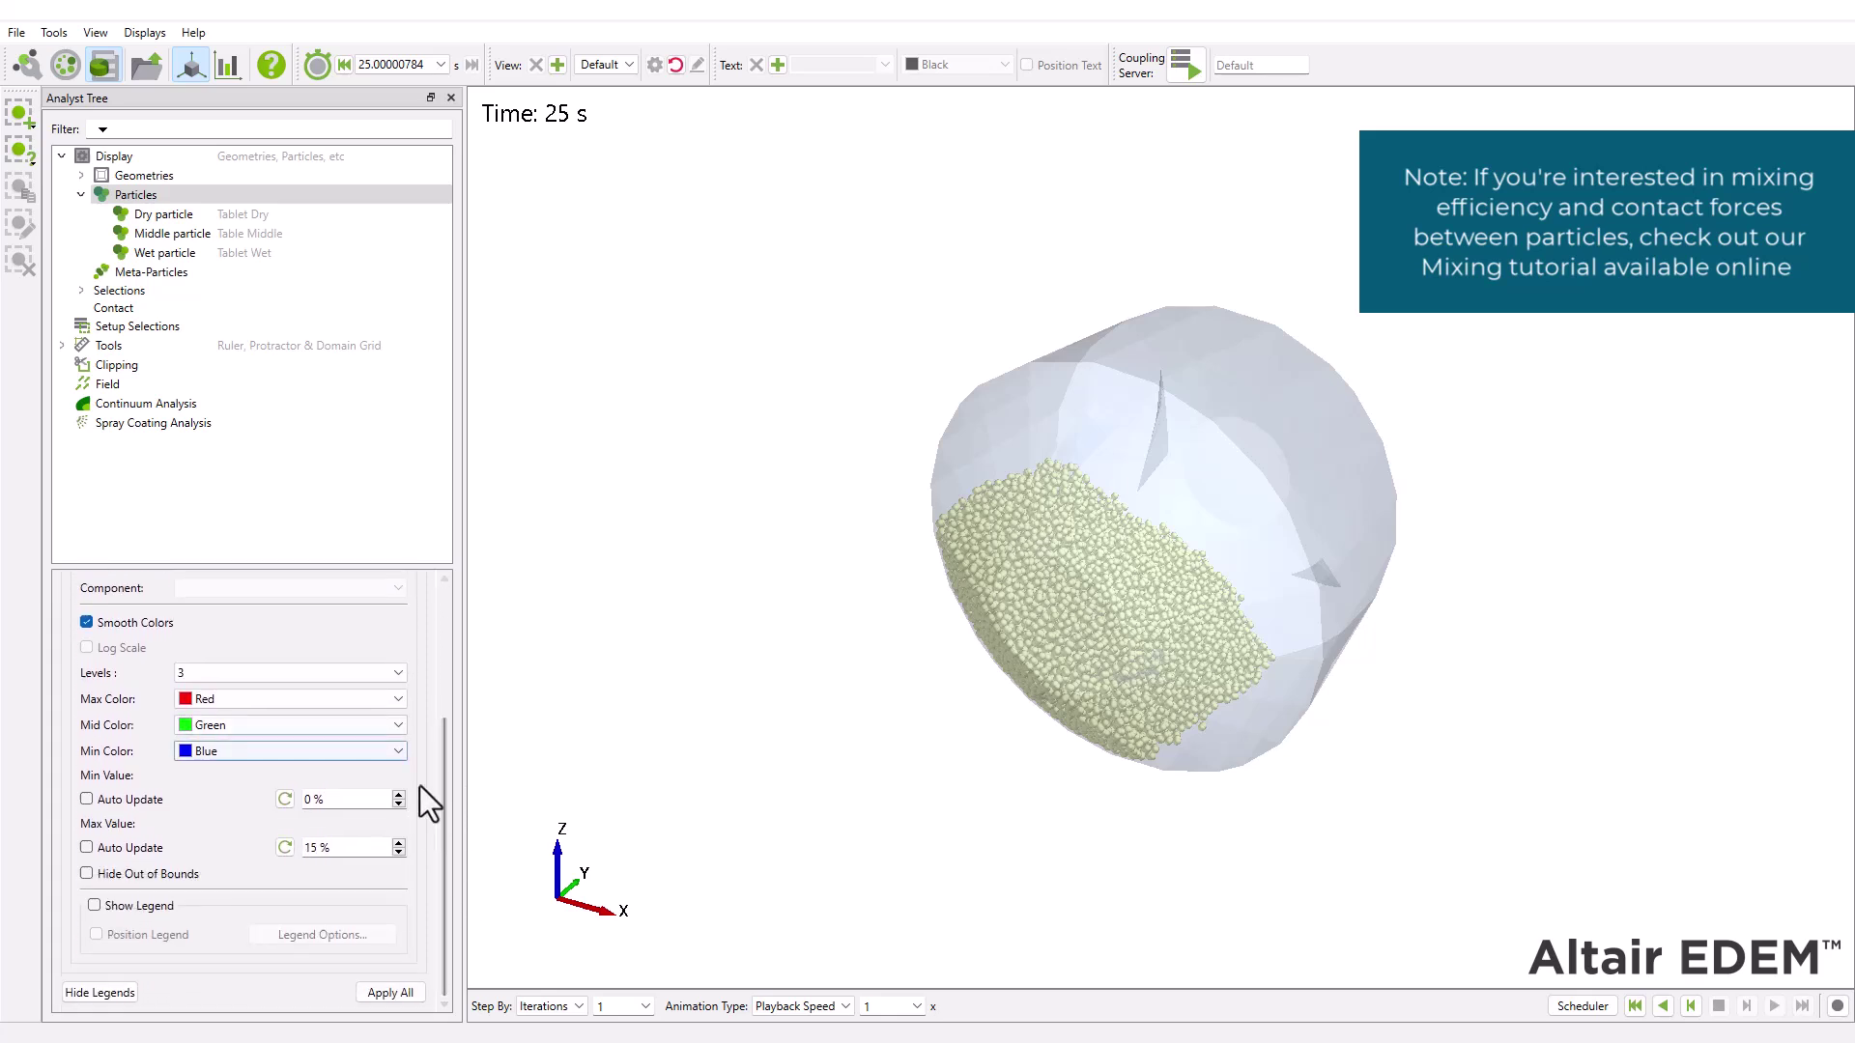
scroll(415, 725, "down", 8)
Set the minimum colour to Yellow, apply to all, show the legend and rewind to 0 s.
left_click(360, 752)
left_click(240, 849)
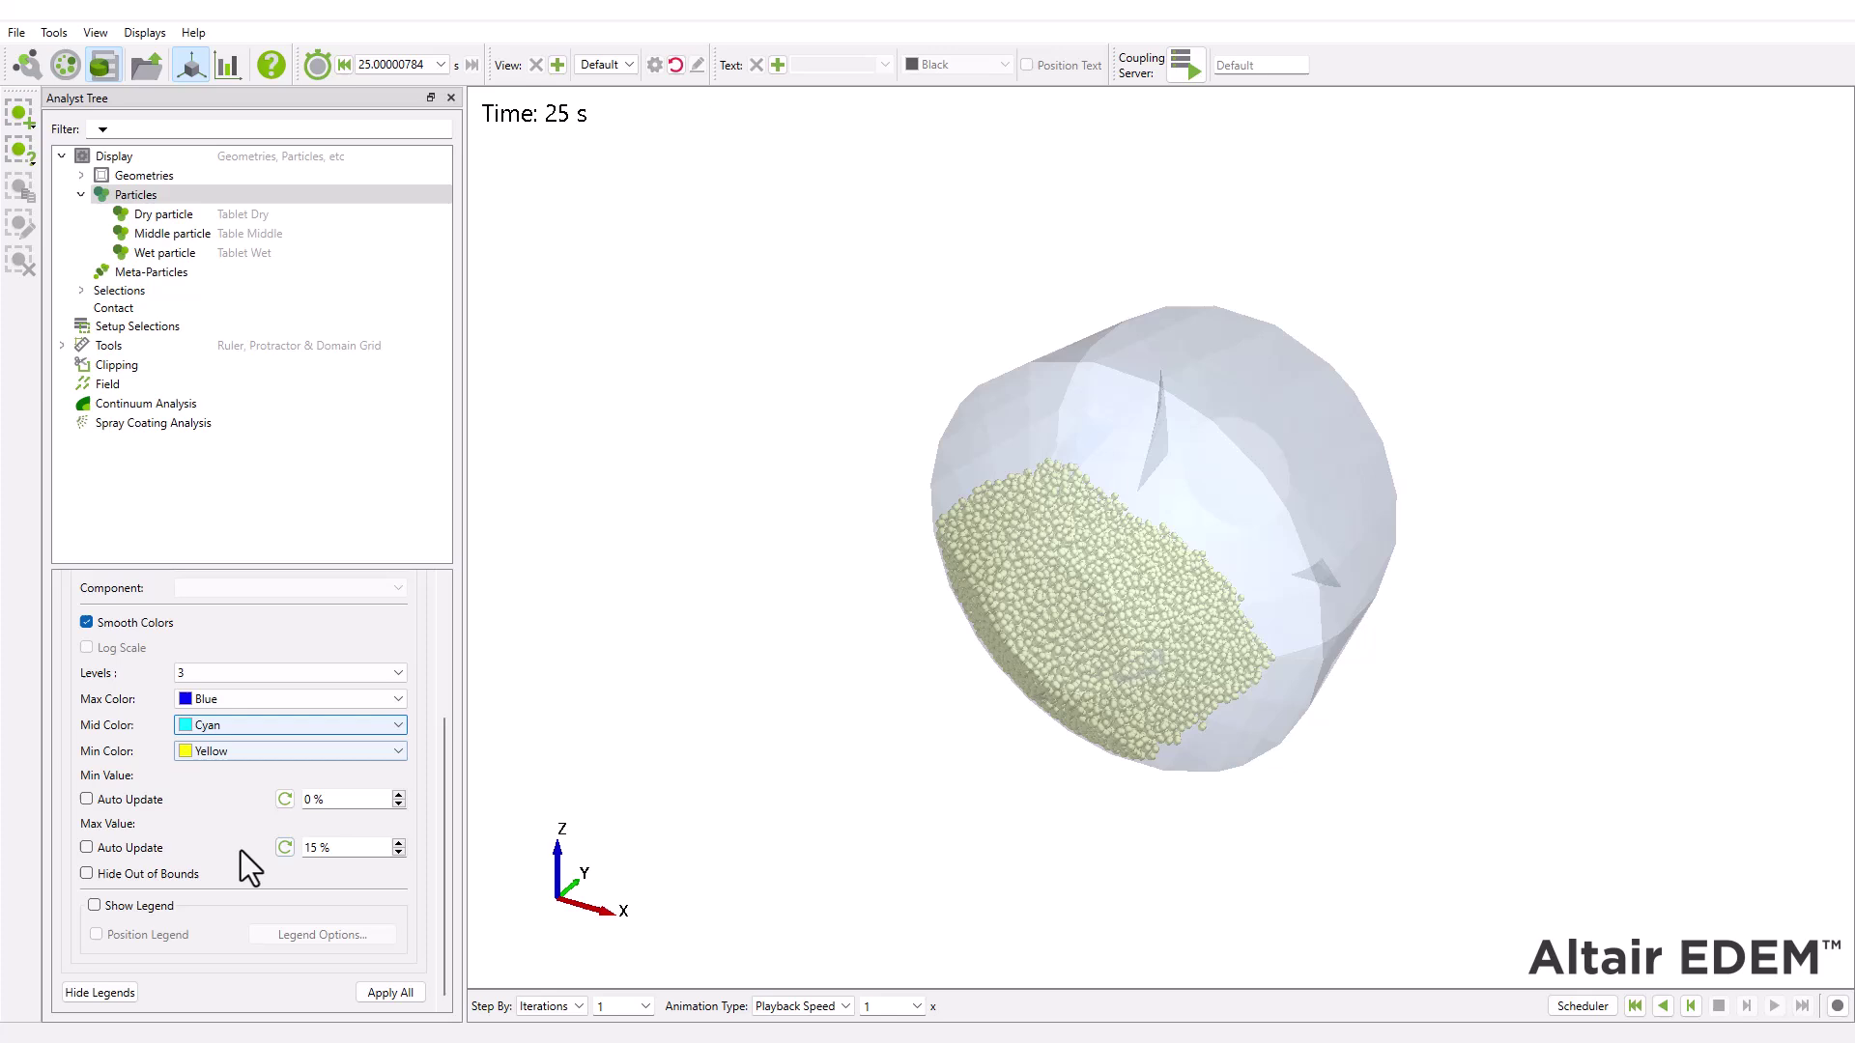
left_click(398, 992)
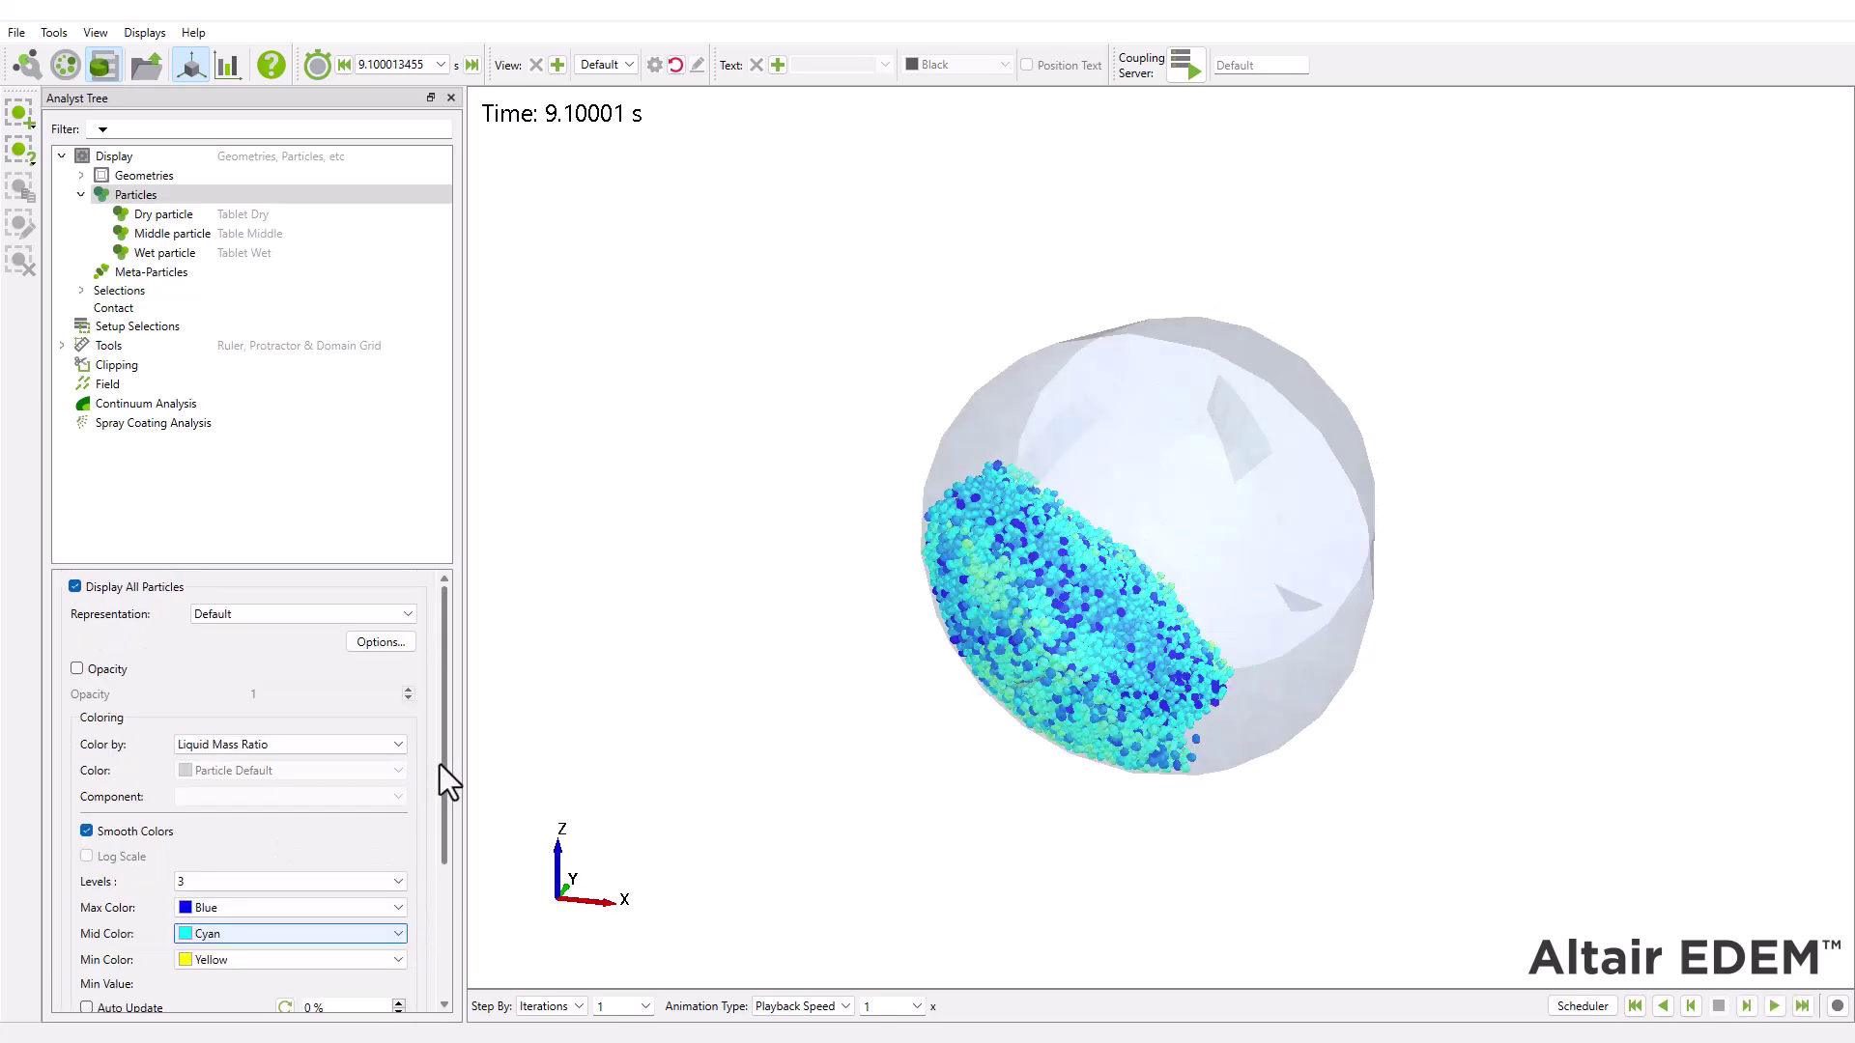
scroll(436, 864, "down", 4)
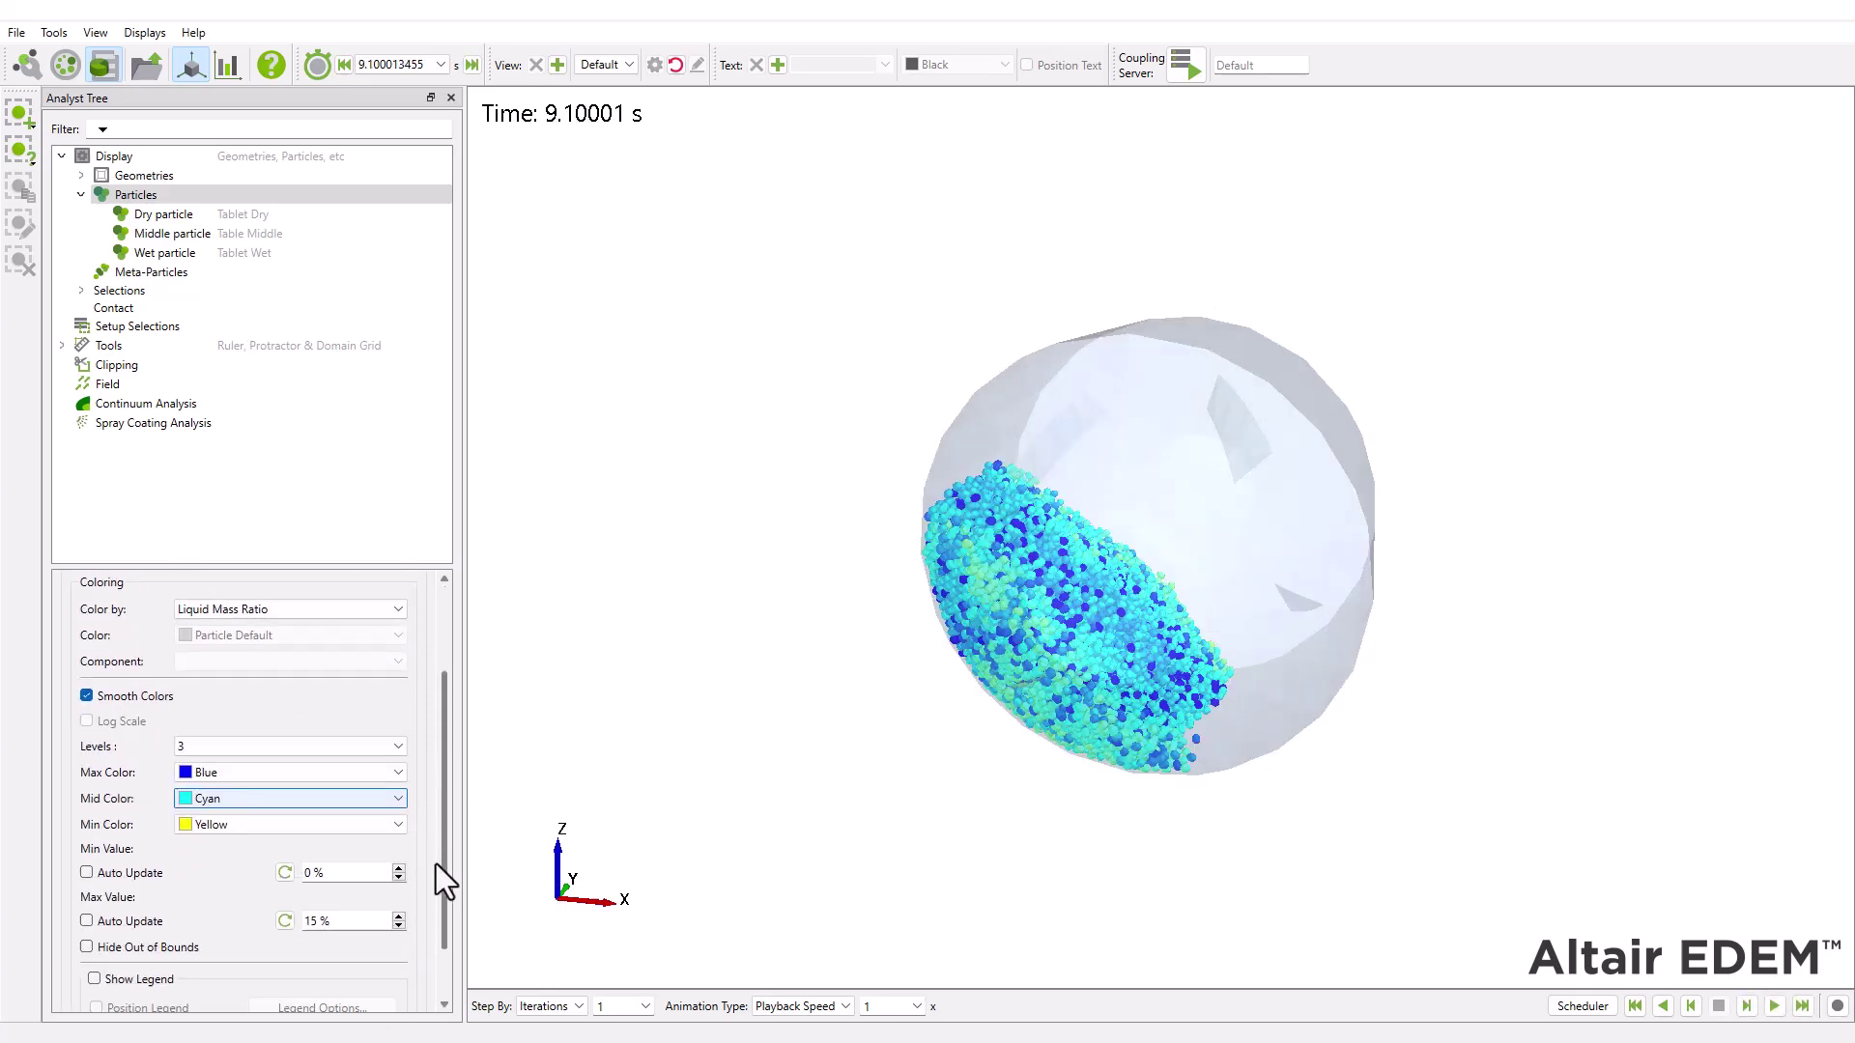
left_click(94, 945)
left_click(96, 973)
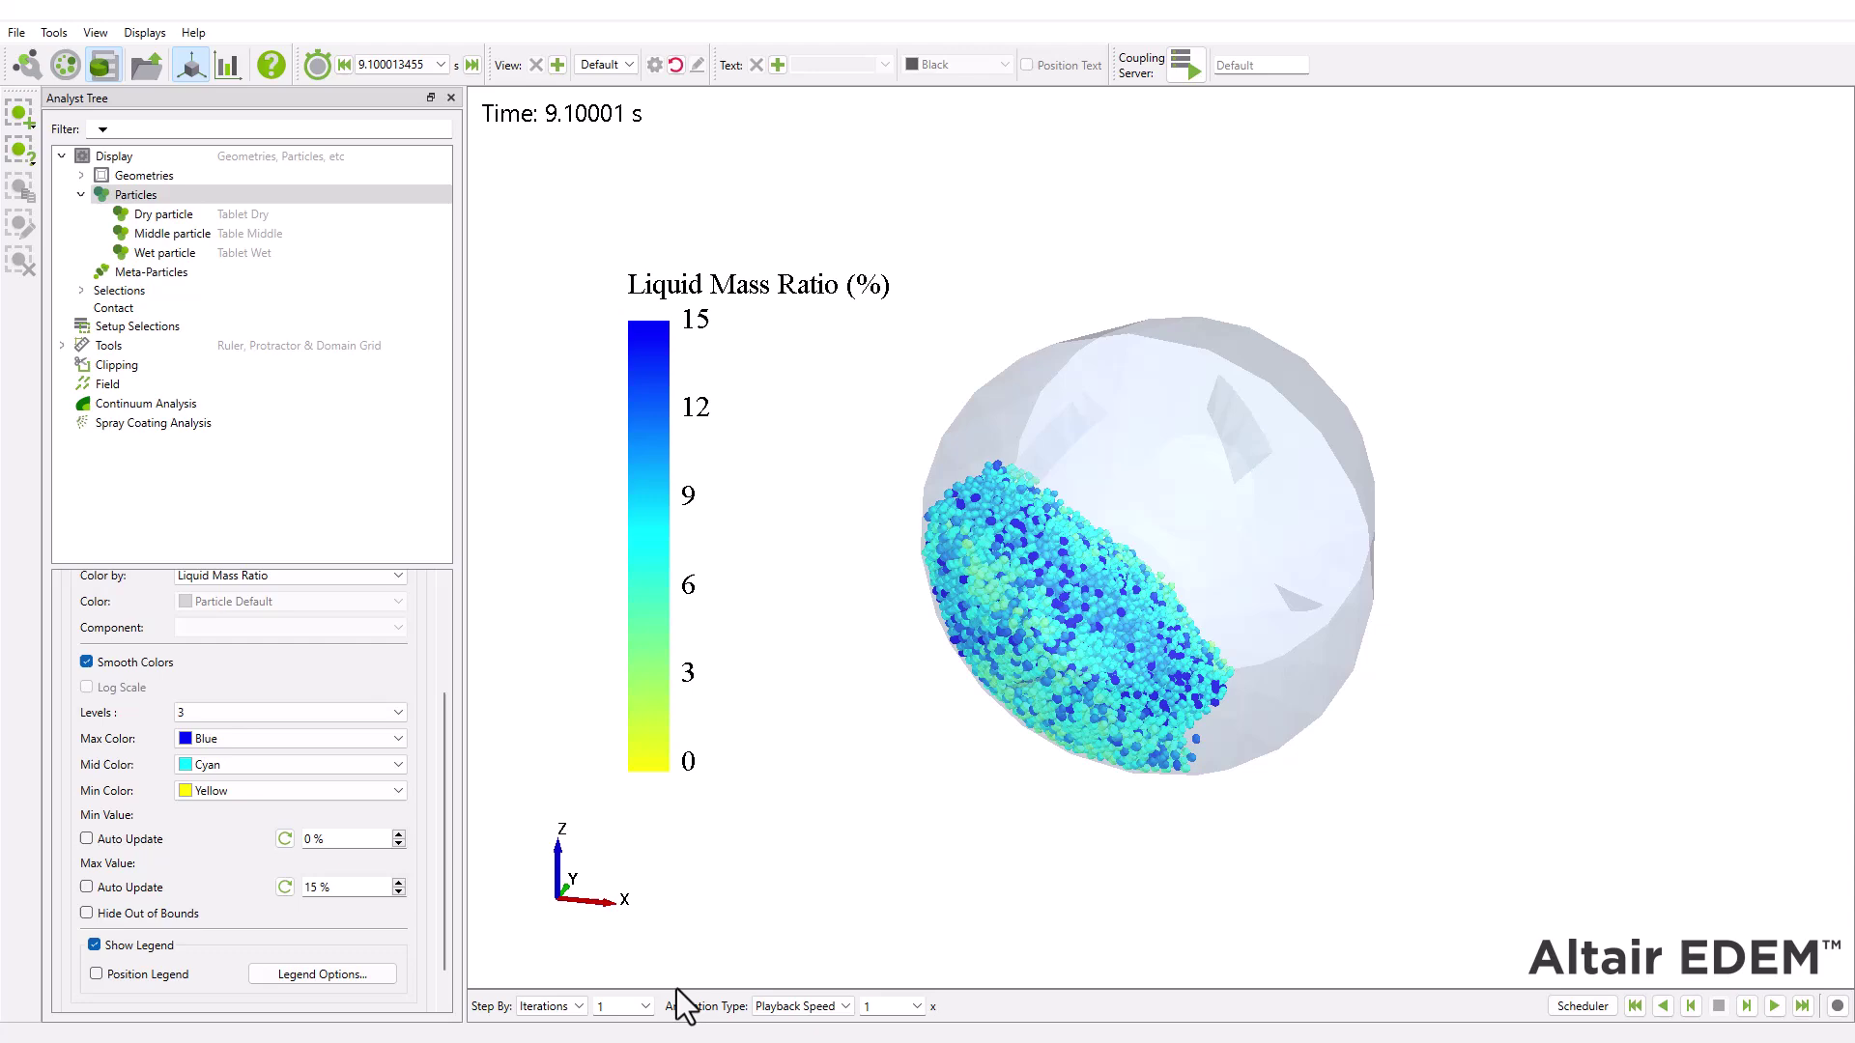
left_click(1633, 1007)
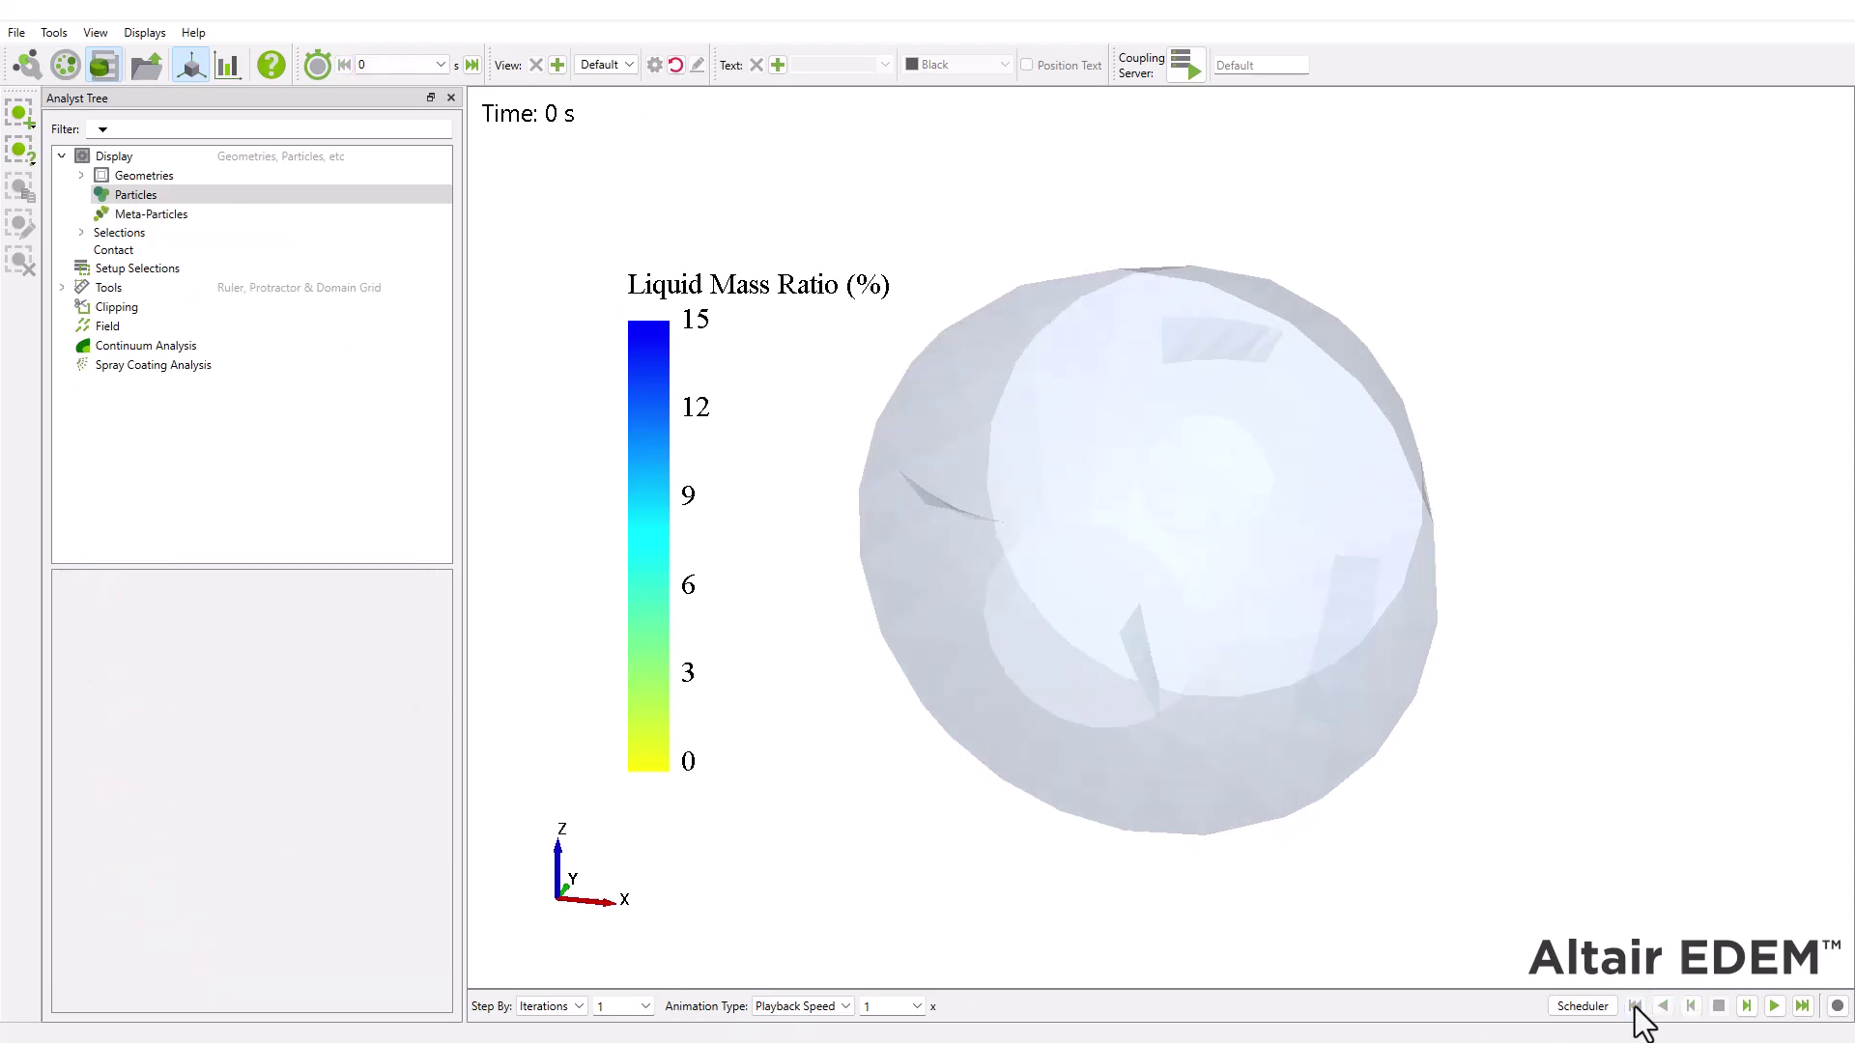
Play back the results from 0 s to watch the liquid ratio colours change.
left_click(1772, 1006)
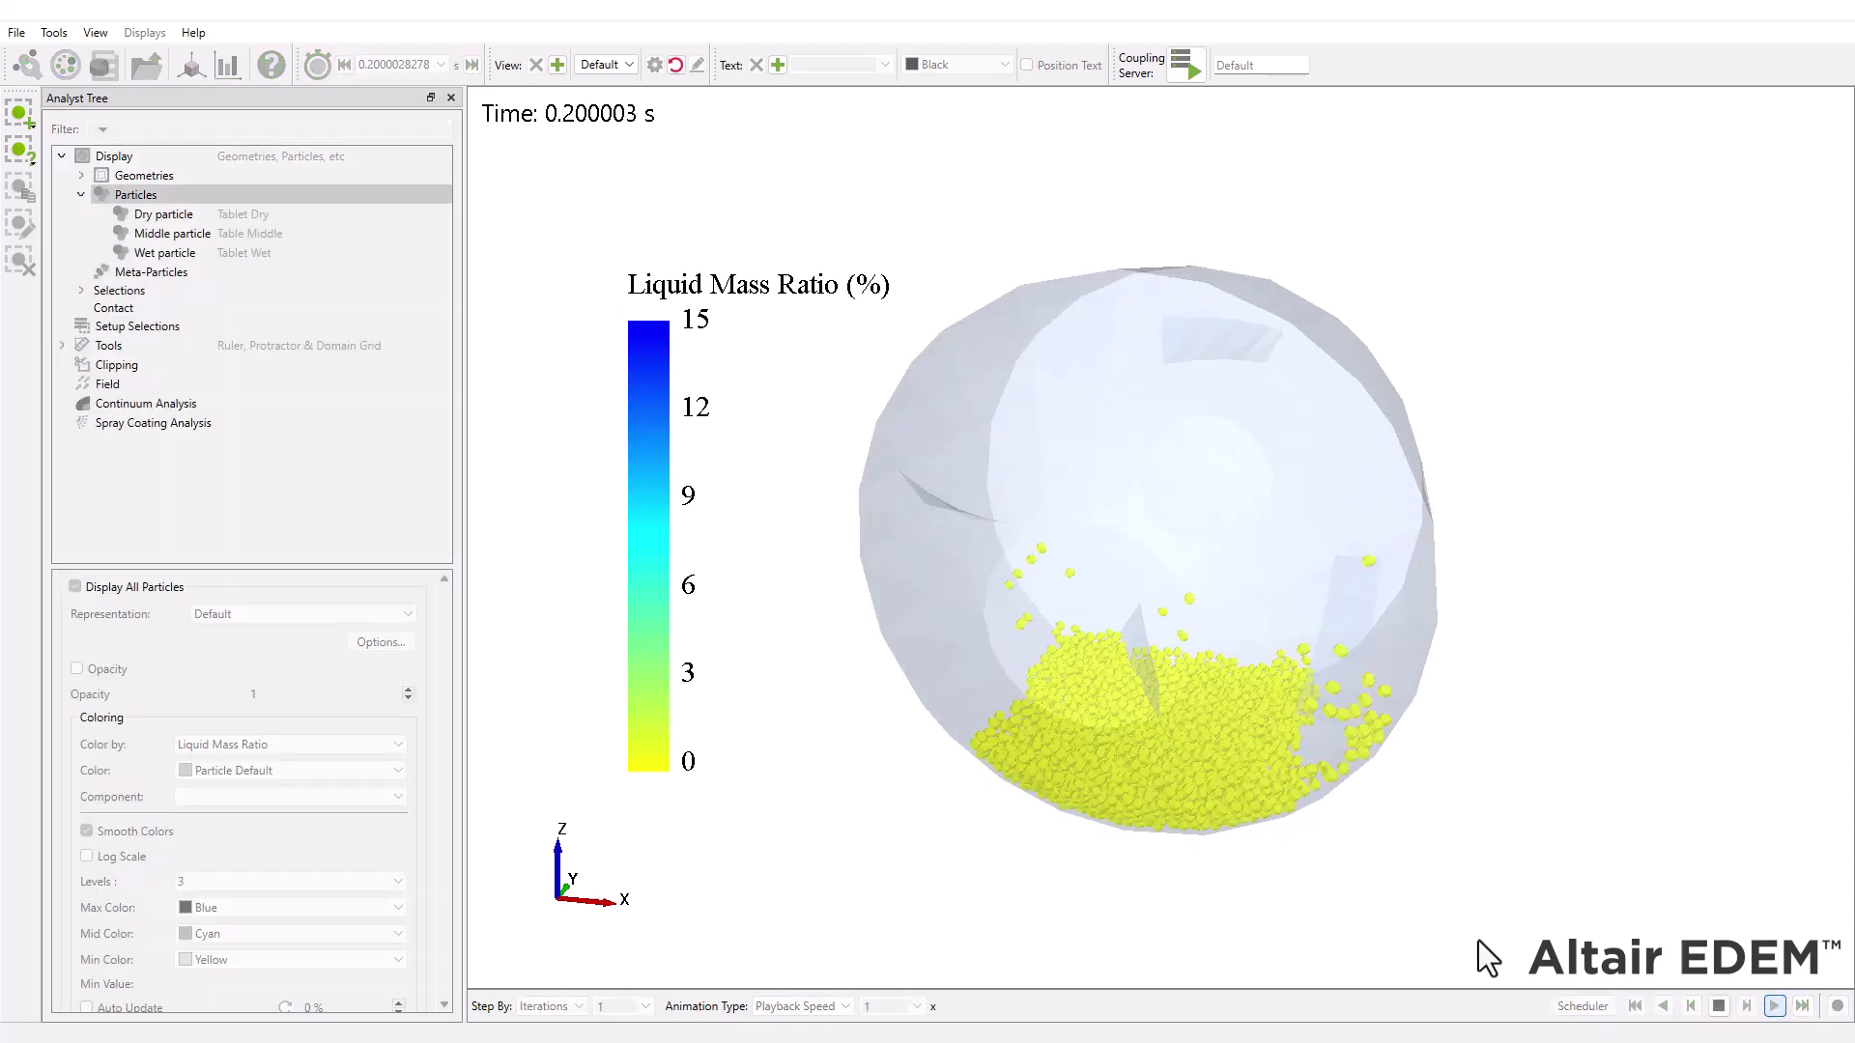